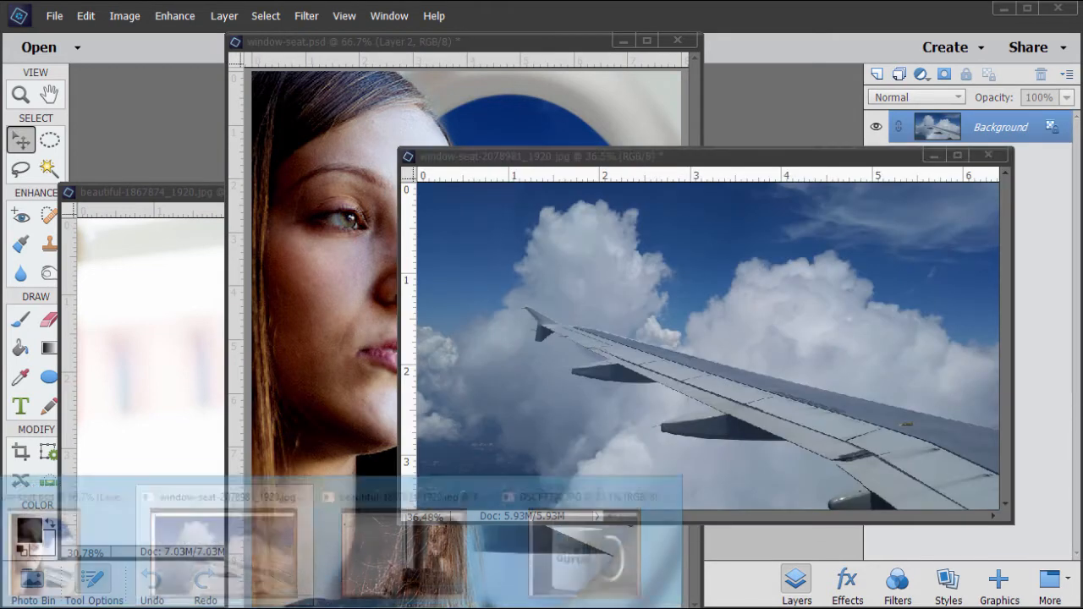
Close the mug photo, the portrait by the window and the airplane wing photo
{"action": "left_click", "coordinate": [384, 576]}
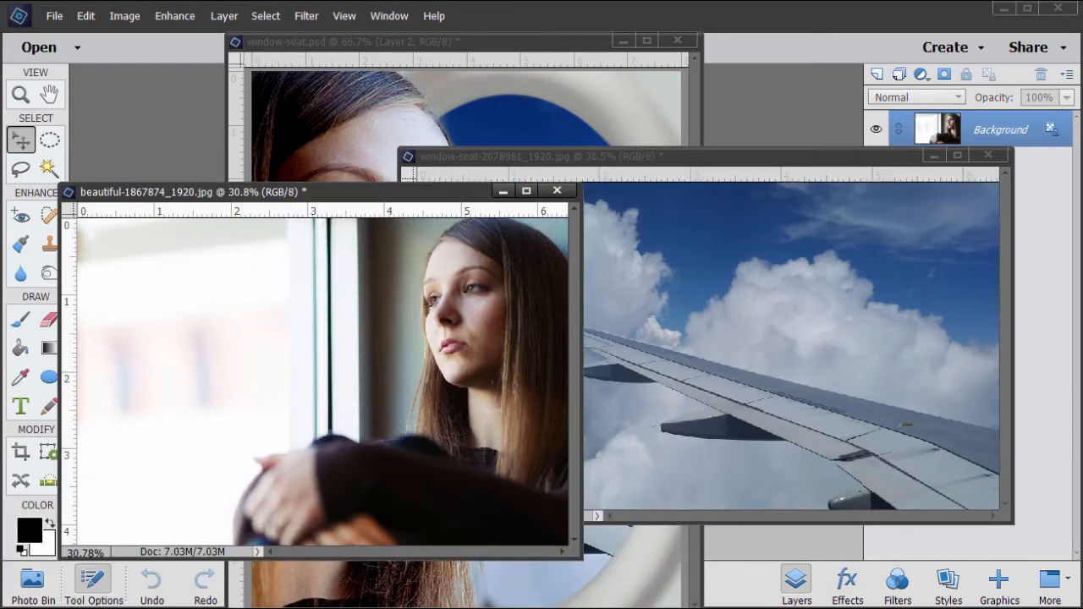
{"action": "left_click", "coordinate": [562, 572]}
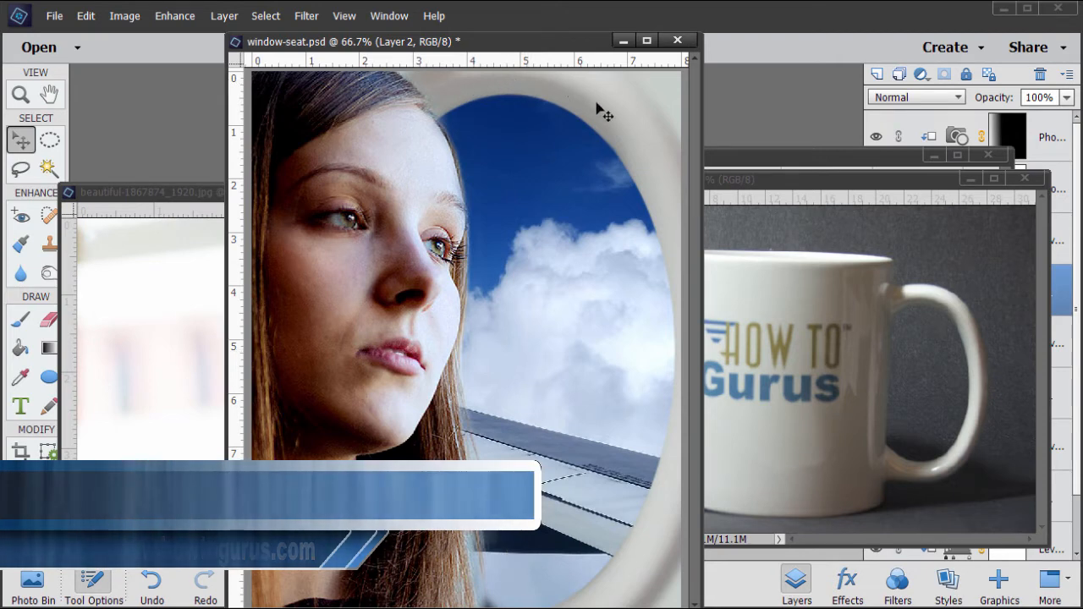
{"action": "left_click", "coordinate": [828, 239]}
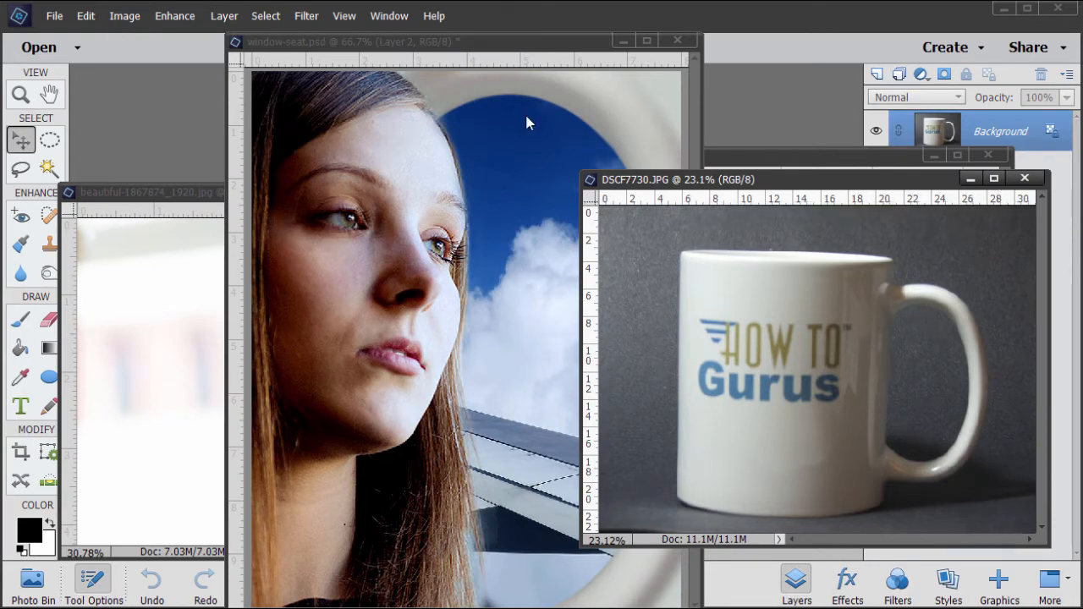
{"action": "left_click", "coordinate": [1025, 179]}
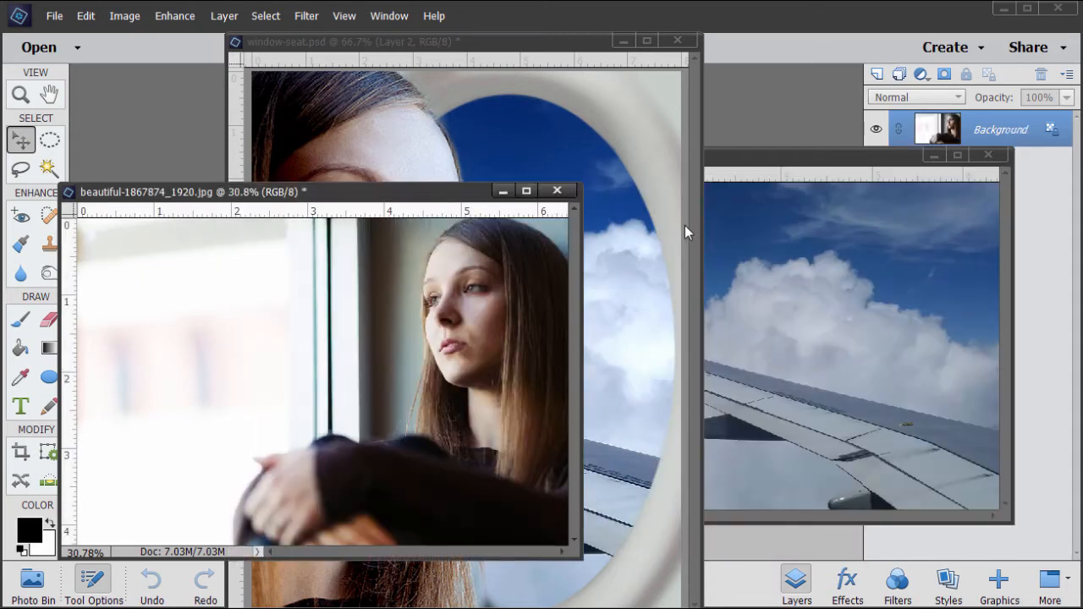
{"action": "left_click", "coordinate": [557, 190]}
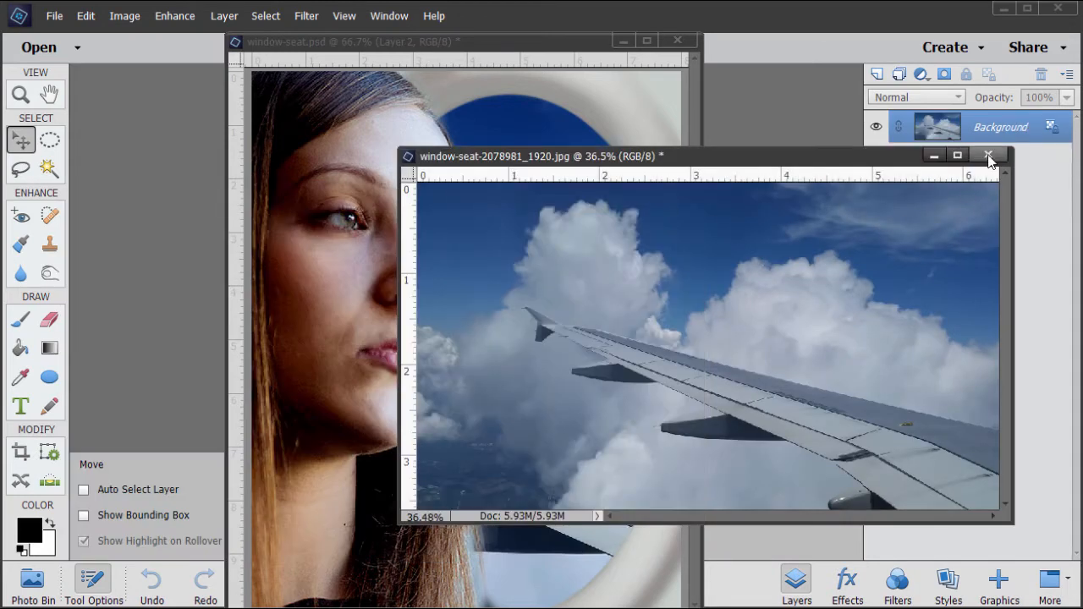
{"action": "left_click", "coordinate": [988, 155]}
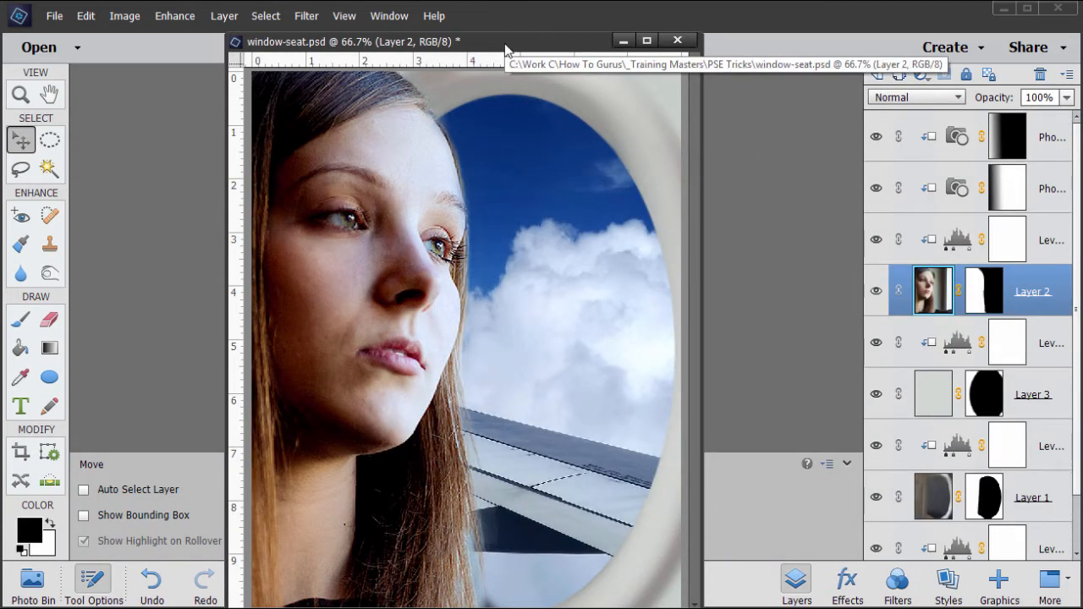
Close window-seat.psd, saving its changes over the existing file as a layered Photoshop document
{"action": "left_click_drag", "start_coordinate": [501, 41], "coordinate": [494, 23]}
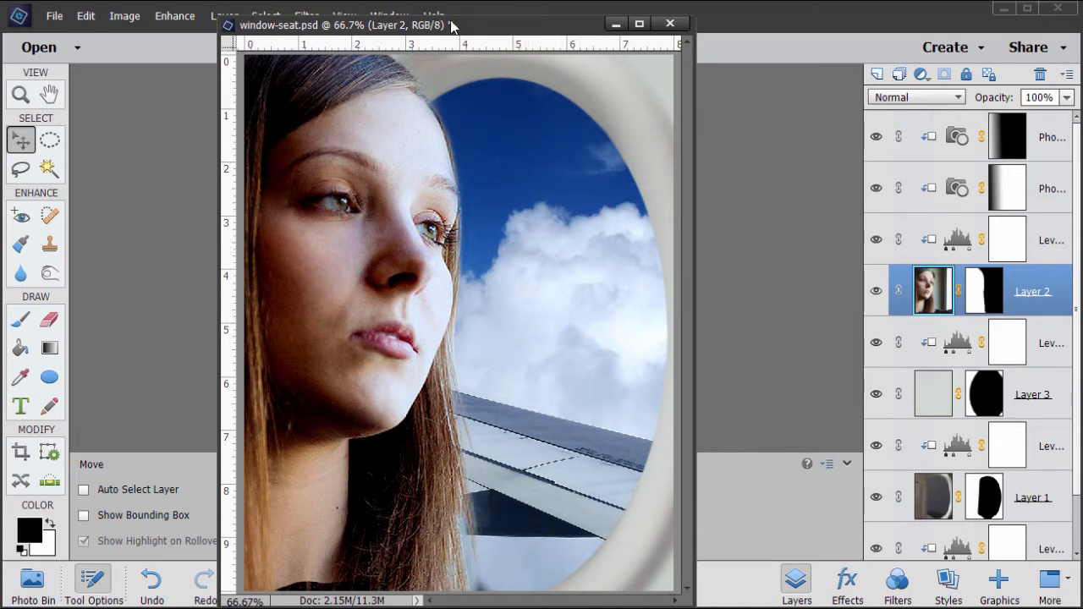
{"action": "left_click", "coordinate": [670, 23]}
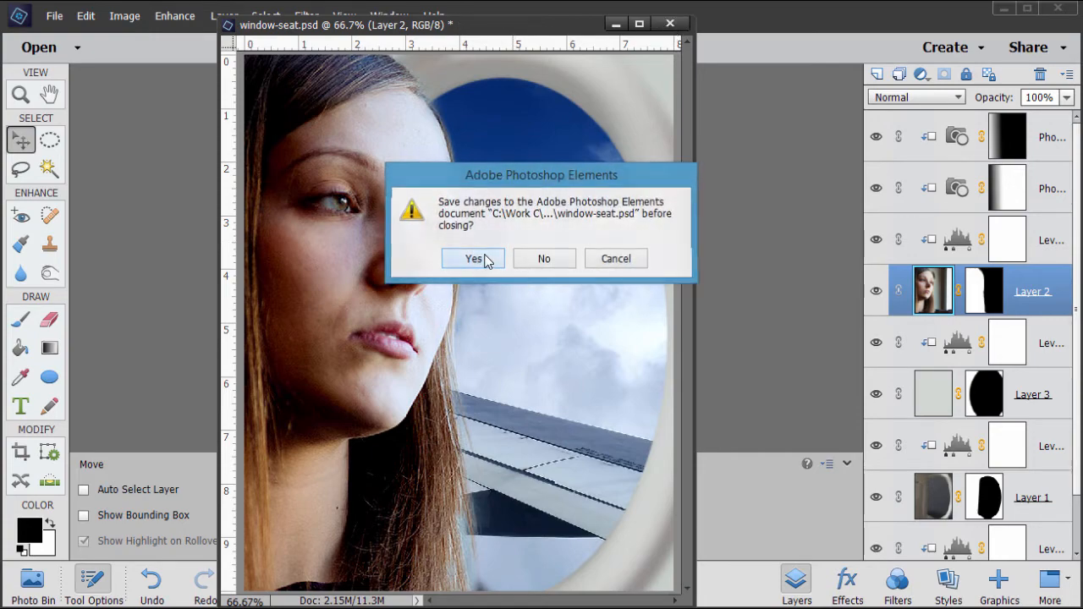
{"action": "left_click", "coordinate": [482, 257]}
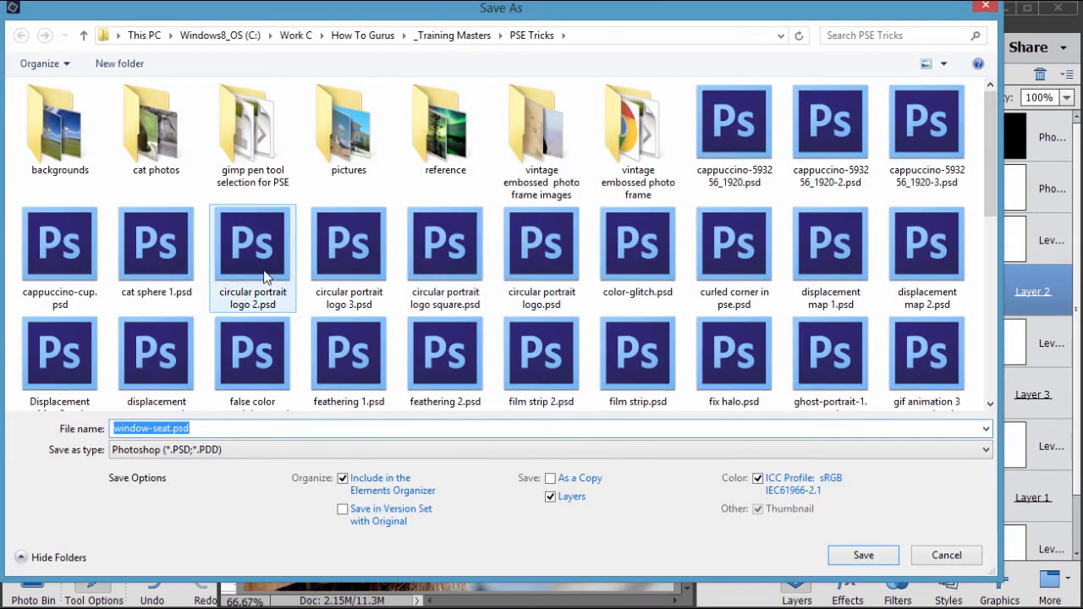
{"action": "left_click", "coordinate": [863, 556]}
{"action": "left_click", "coordinate": [461, 258]}
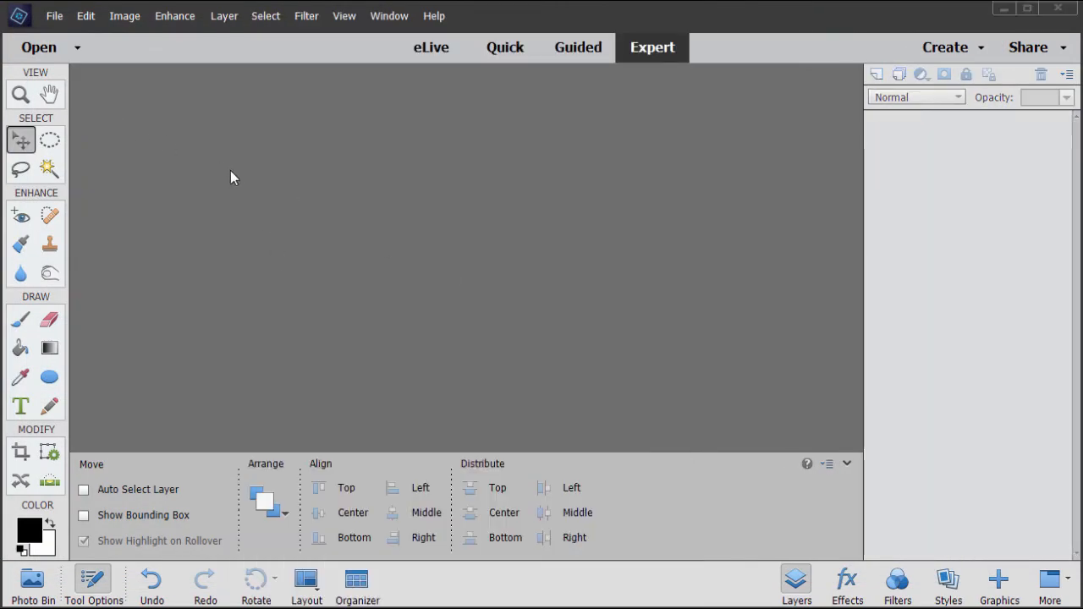
Reopen the recently edited window-seat-2078981_1920.jpg in a floating window enlarged to show the whole photo
{"action": "left_click", "coordinate": [54, 16]}
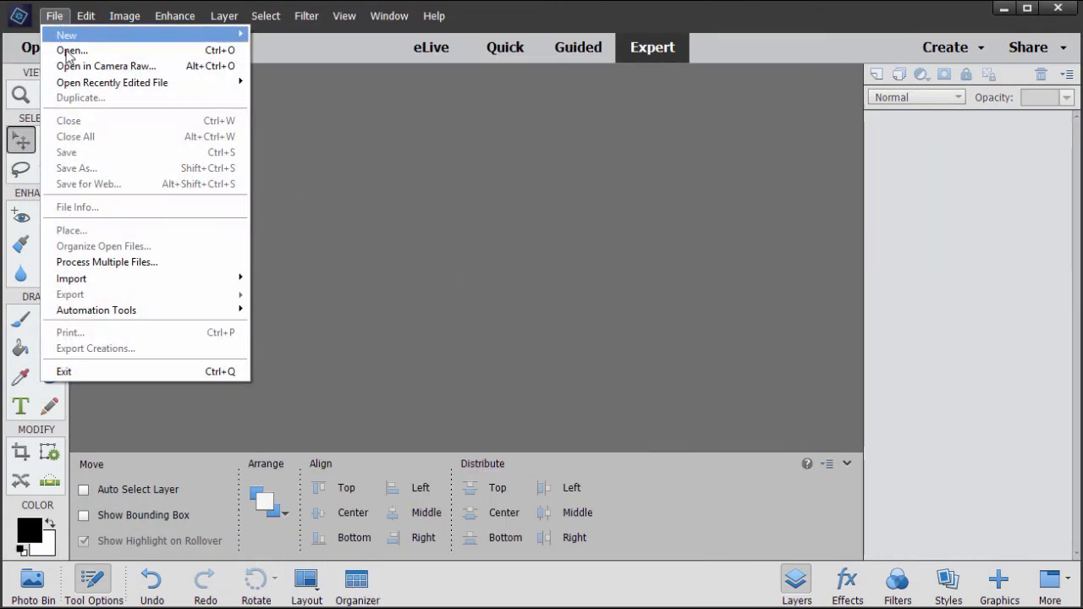
{"action": "mouse_move", "coordinate": [107, 85]}
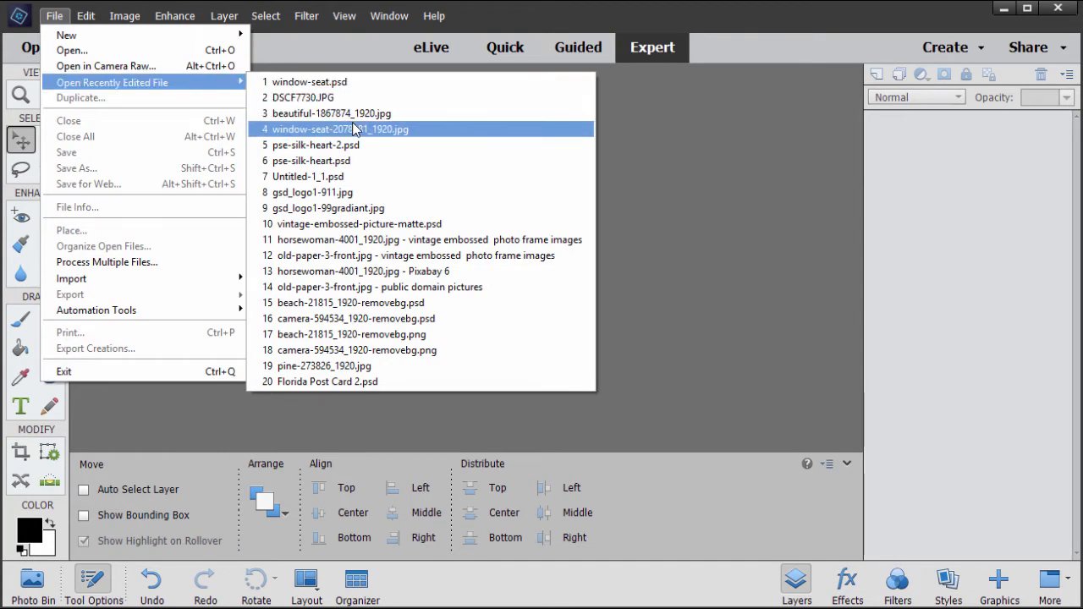
{"action": "left_click", "coordinate": [352, 128]}
{"action": "left_click_drag", "start_coordinate": [366, 81], "coordinate": [461, 123]}
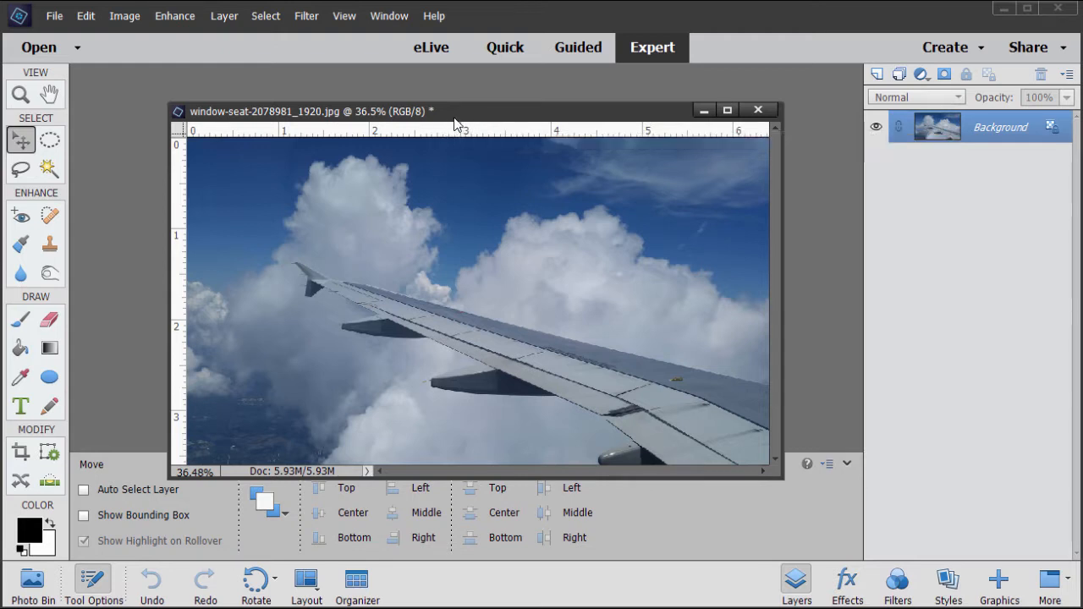
{"action": "left_click_drag", "start_coordinate": [455, 121], "coordinate": [439, 96]}
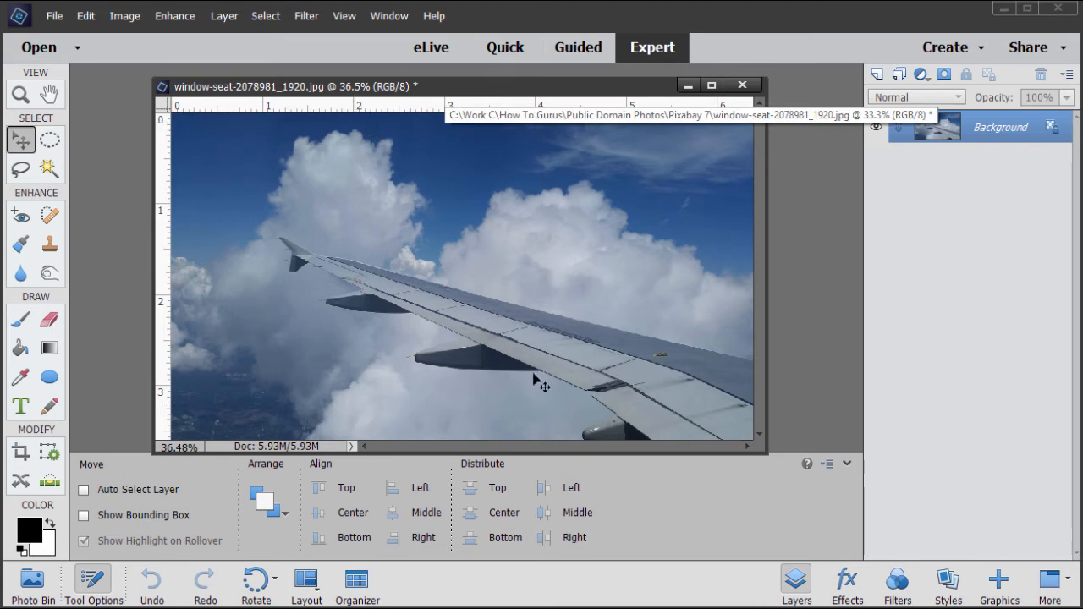
{"action": "left_click_drag", "start_coordinate": [764, 447], "coordinate": [787, 480]}
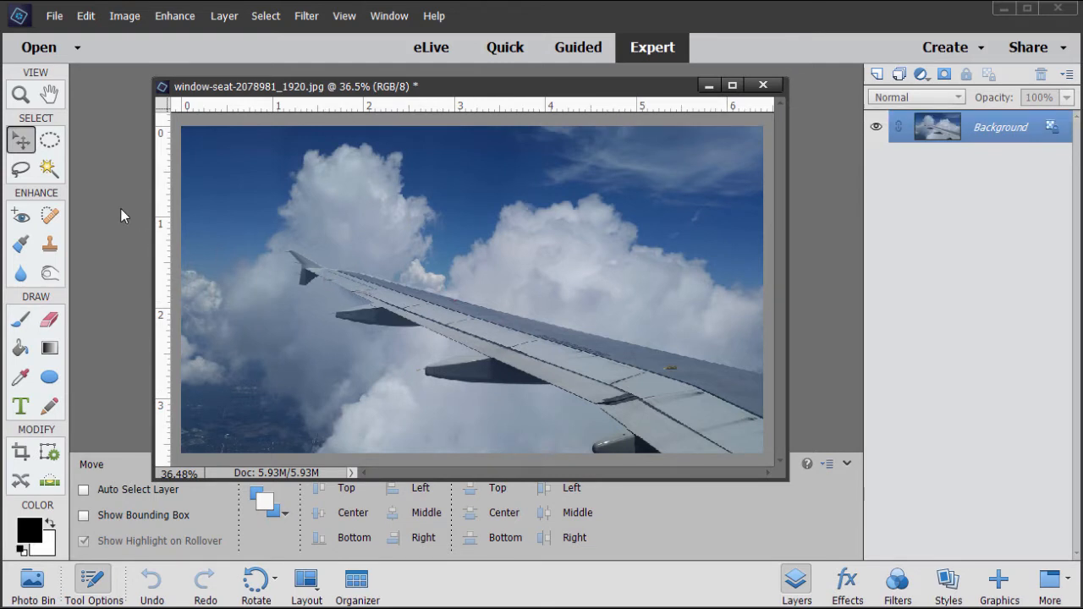
Crop the wing photo to 8 x 10 in at full image height around the central clouds and wing, and dock its window
{"action": "left_click", "coordinate": [22, 453]}
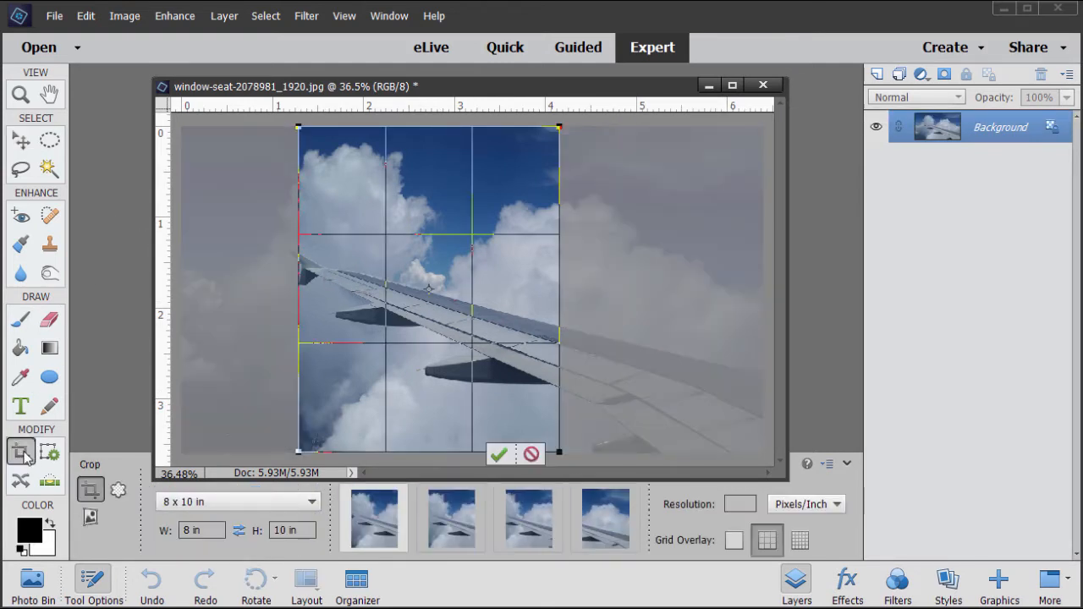
{"action": "left_click", "coordinate": [202, 506]}
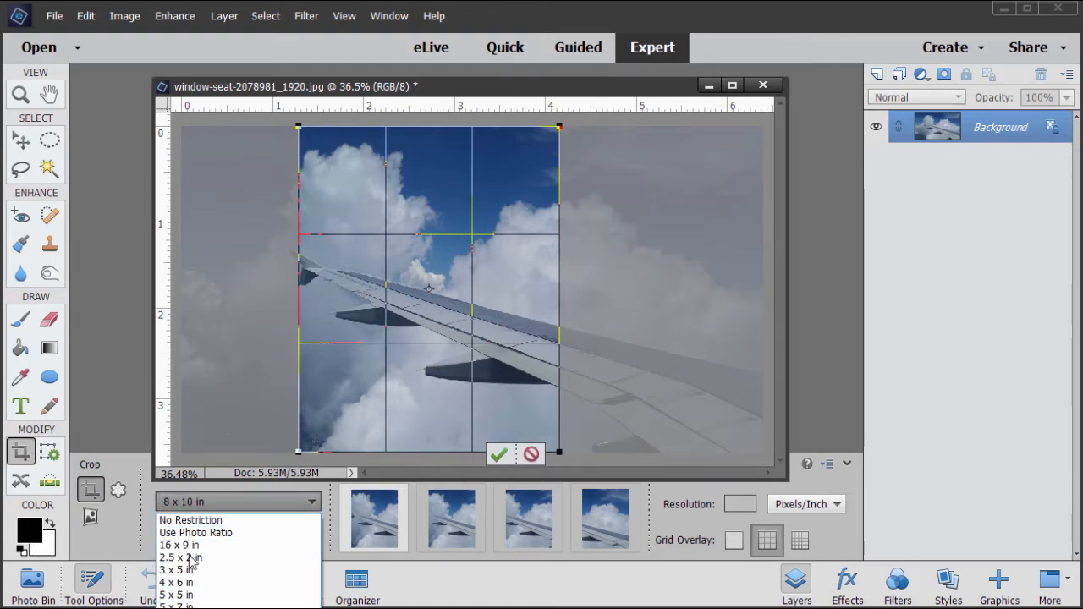
{"action": "left_click", "coordinate": [216, 503]}
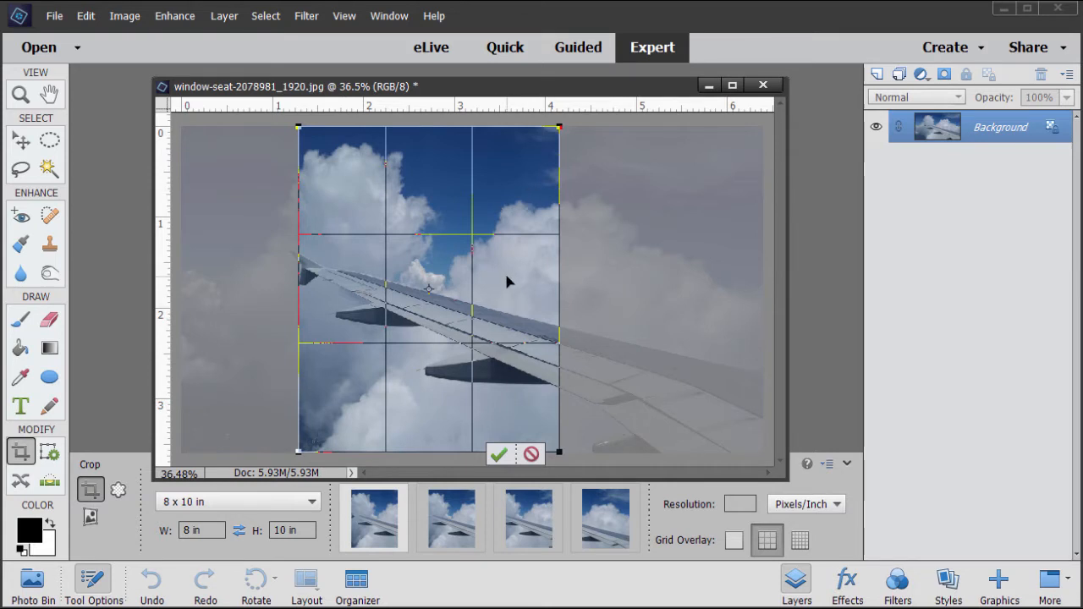
{"action": "left_click_drag", "start_coordinate": [456, 311], "coordinate": [582, 327]}
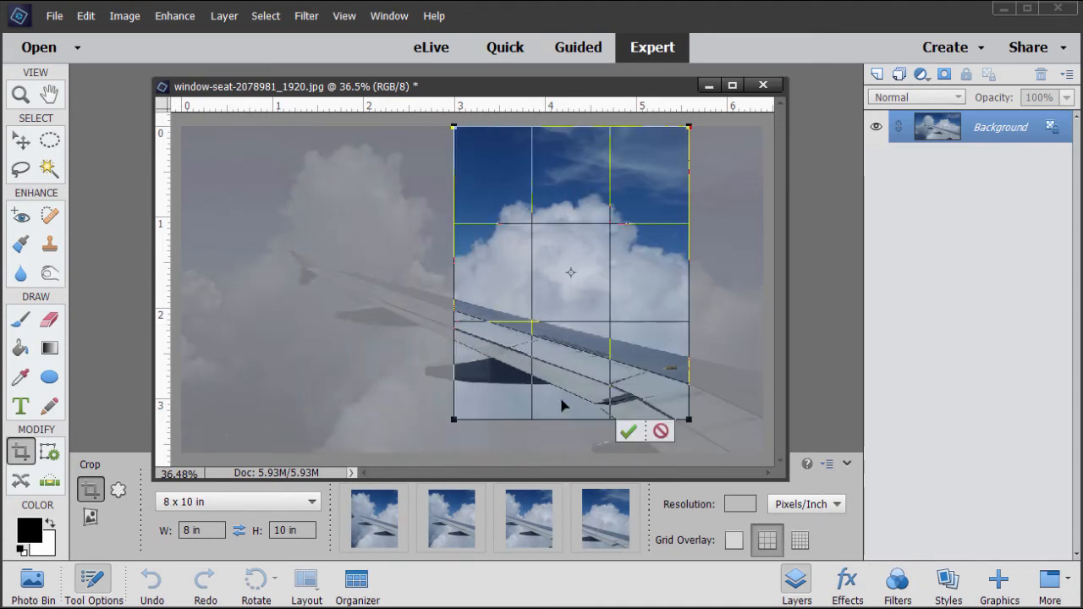
{"action": "left_click_drag", "start_coordinate": [581, 333], "coordinate": [496, 337]}
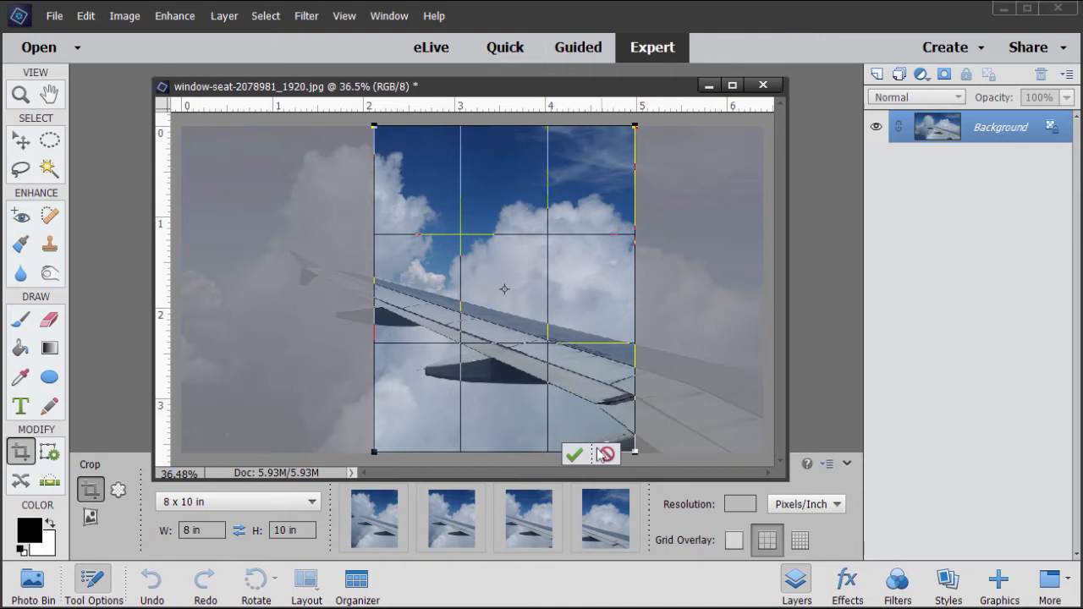
{"action": "left_click", "coordinate": [572, 455]}
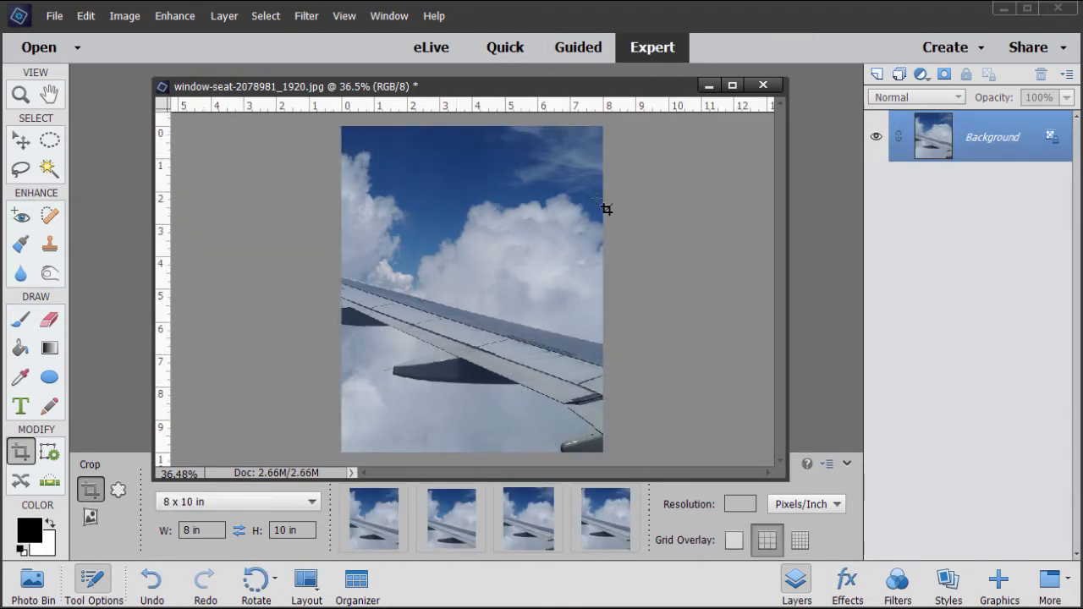
{"action": "left_click", "coordinate": [22, 141]}
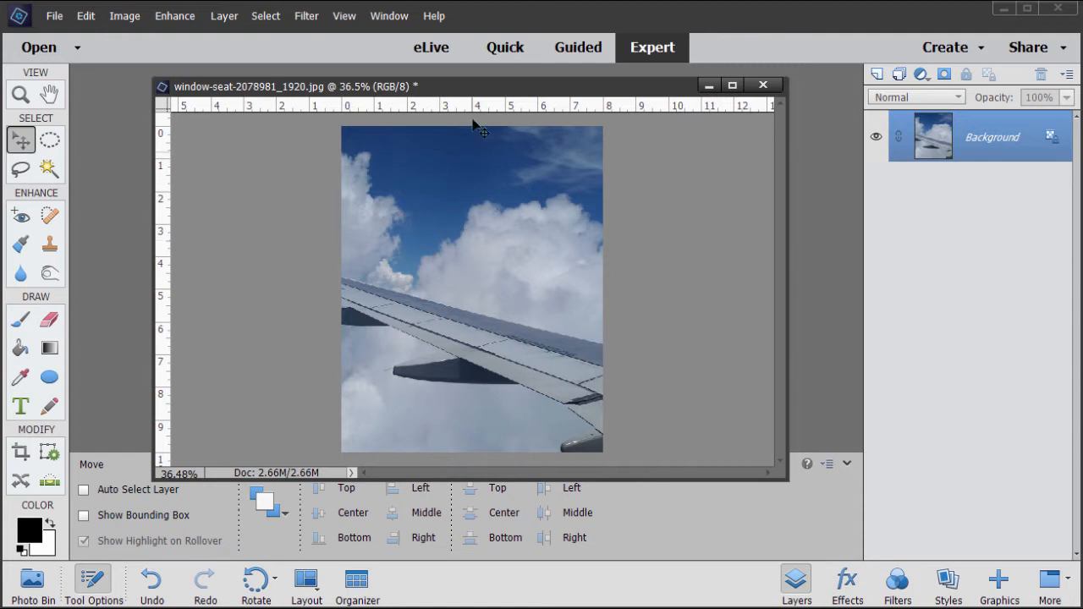
{"action": "left_click_drag", "start_coordinate": [461, 86], "coordinate": [464, 73]}
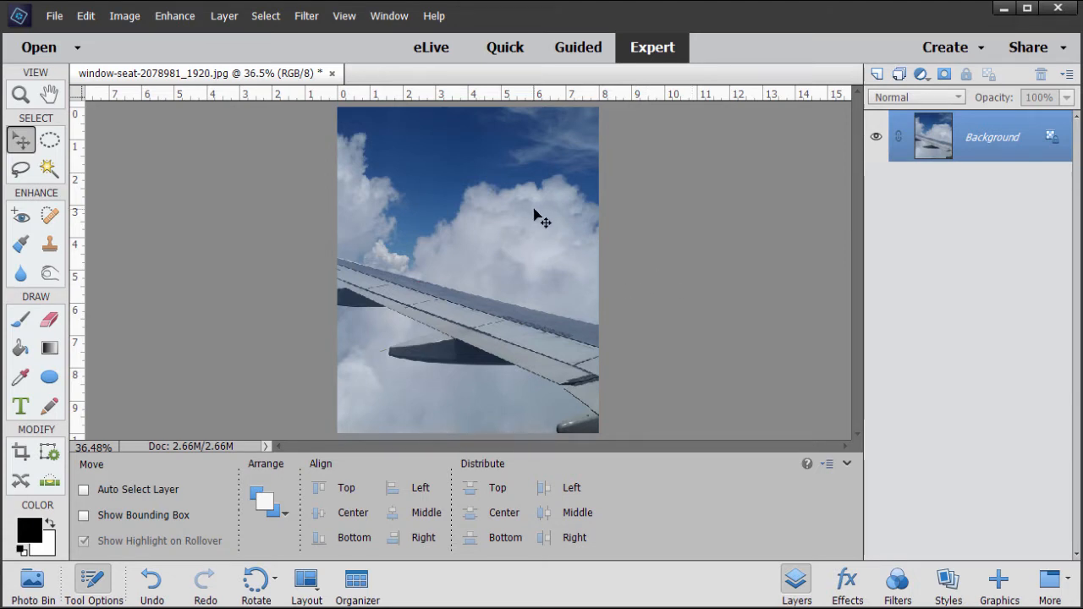
Add a Levels adjustment layer above the wing photo, using the previous layer to create a clipping mask
{"action": "left_click", "coordinate": [222, 17]}
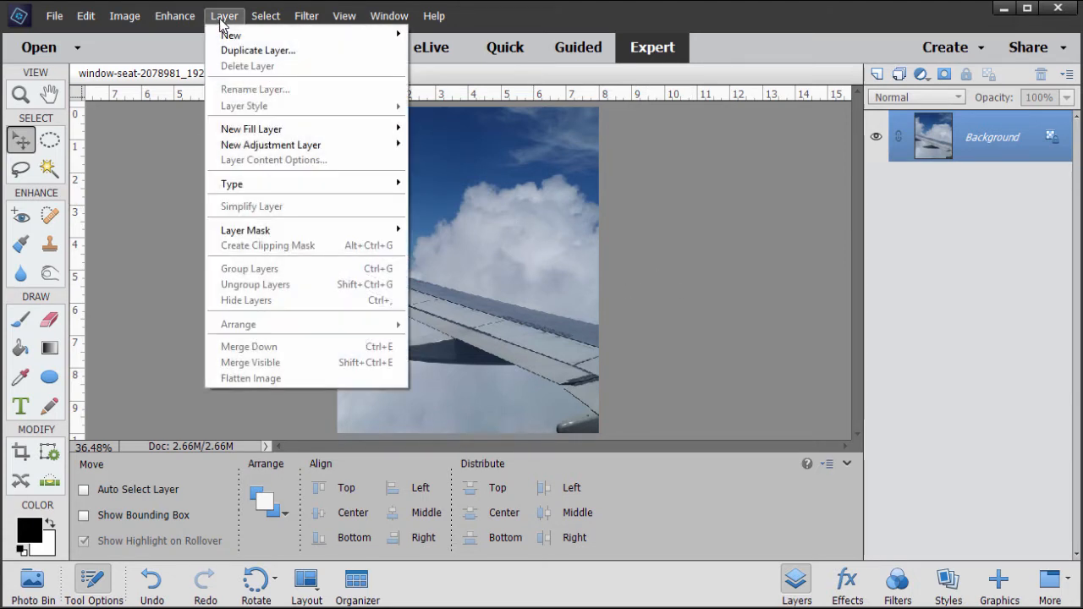
{"action": "mouse_move", "coordinate": [307, 147]}
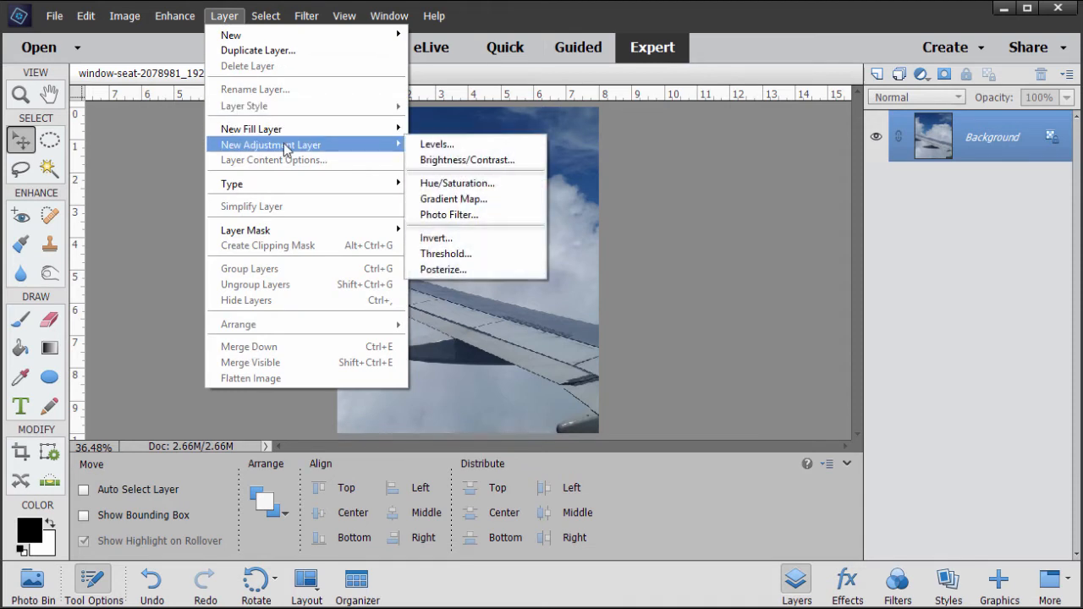
{"action": "left_click", "coordinate": [437, 145]}
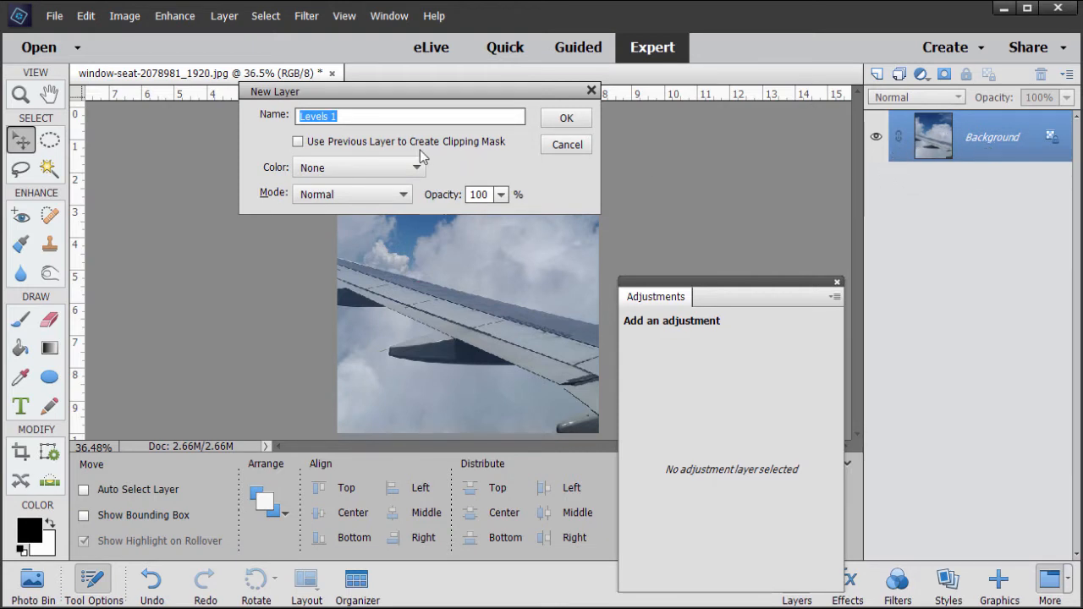
{"action": "left_click", "coordinate": [299, 142]}
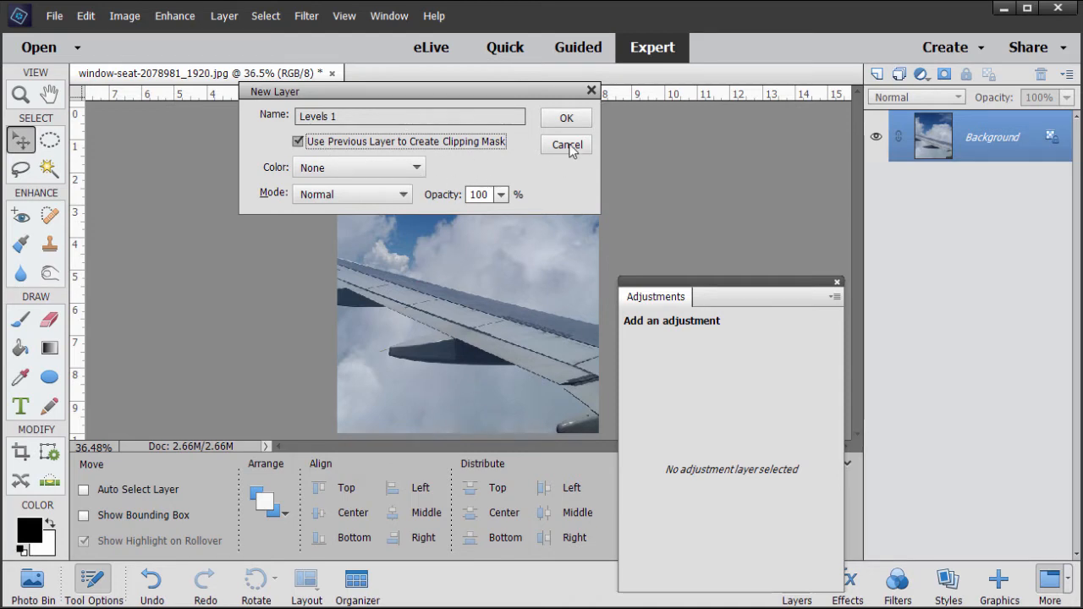
{"action": "left_click", "coordinate": [566, 118]}
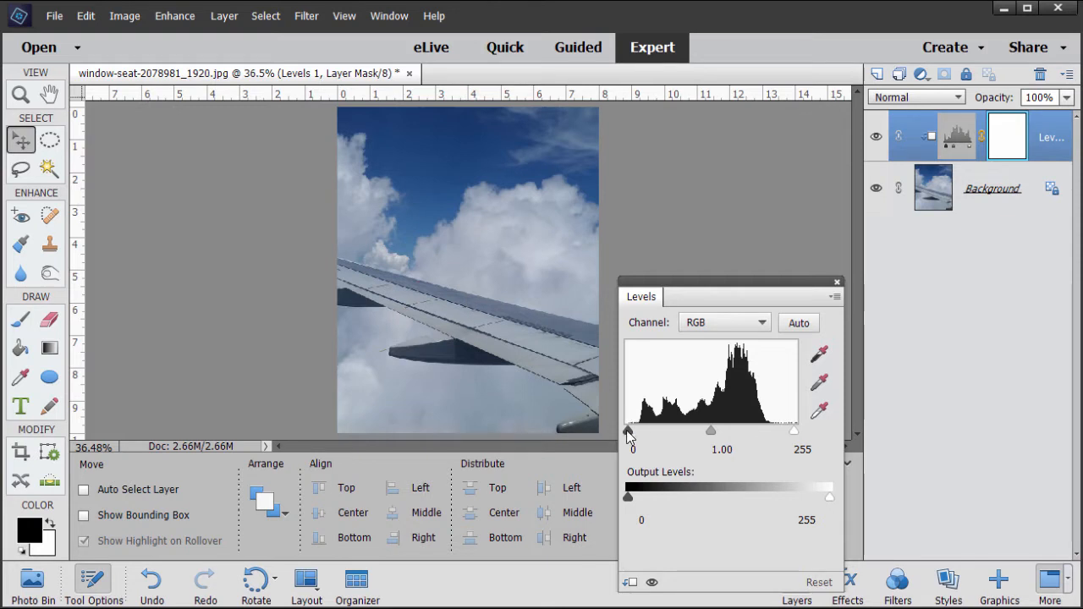
Set the RGB input levels to 15 for shadows, 0.85 for midtones and 201 for highlights
{"action": "left_click_drag", "start_coordinate": [628, 433], "coordinate": [633, 437]}
{"action": "left_click_drag", "start_coordinate": [642, 434], "coordinate": [637, 433]}
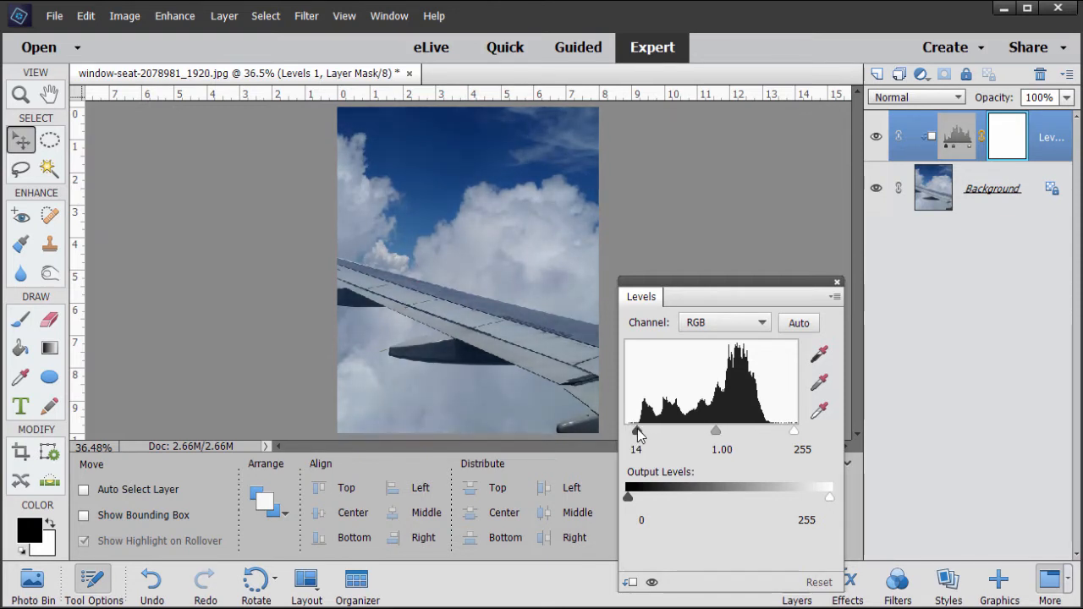
{"action": "double_click", "coordinate": [637, 450]}
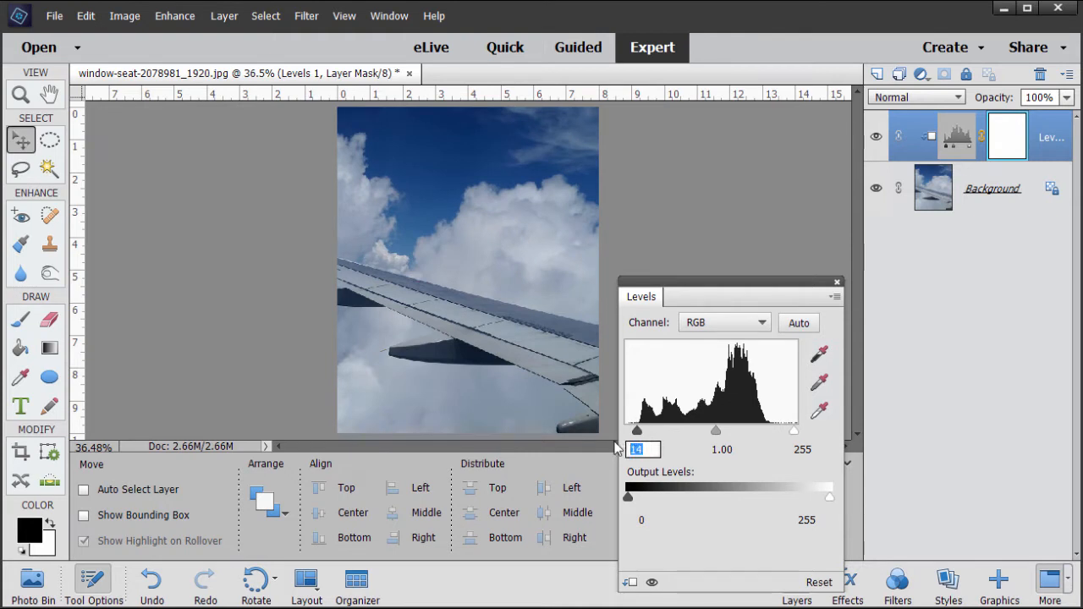
{"action": "type", "text": "15"}
{"action": "mouse_move", "coordinate": [717, 433]}
{"action": "left_mouse_down"}
{"action": "mouse_move", "coordinate": [704, 434]}
{"action": "mouse_move", "coordinate": [727, 433]}
{"action": "mouse_move", "coordinate": [711, 436]}
{"action": "left_mouse_up"}
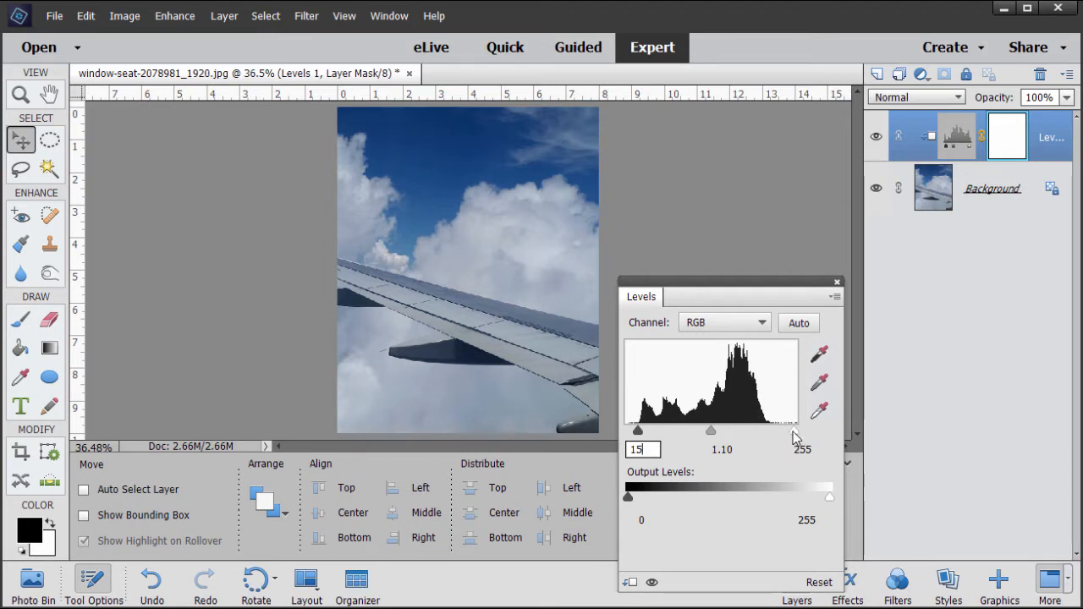
{"action": "left_click_drag", "start_coordinate": [786, 435], "coordinate": [770, 435]}
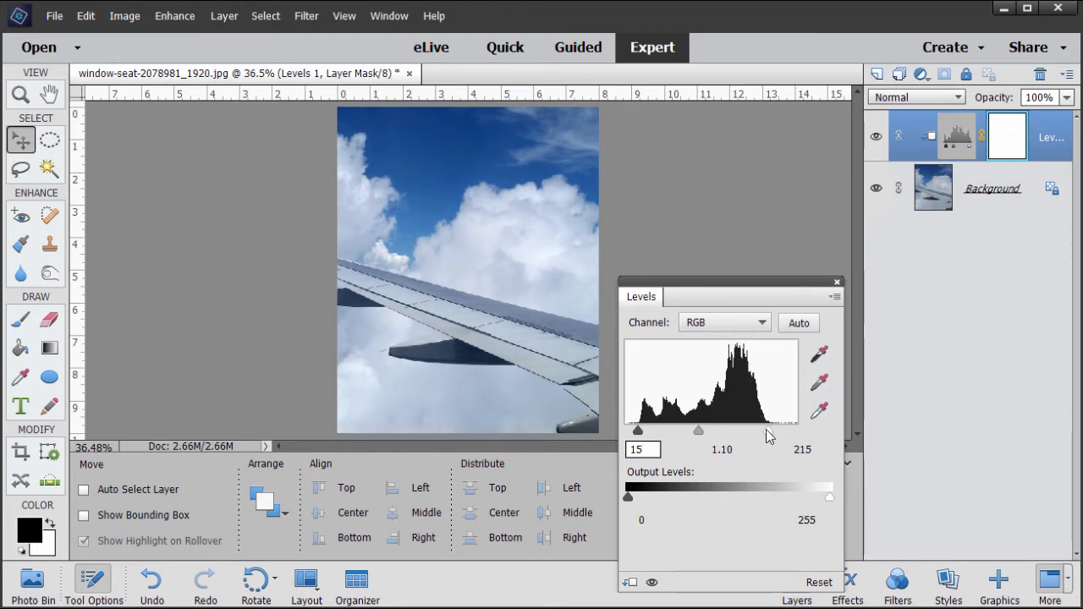
{"action": "left_click_drag", "start_coordinate": [770, 434], "coordinate": [768, 433]}
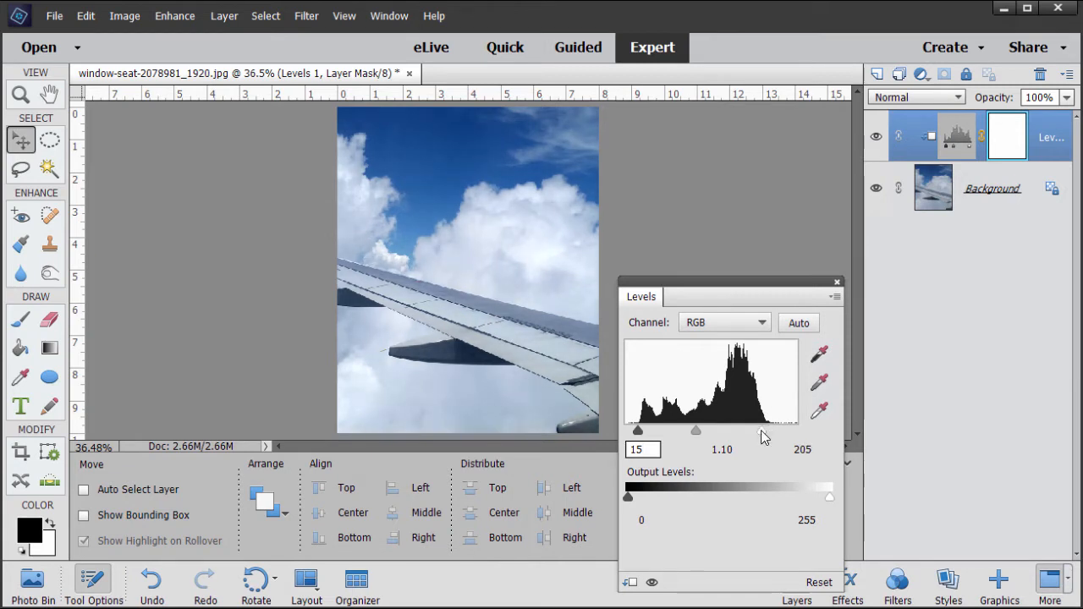
{"action": "left_click_drag", "start_coordinate": [760, 436], "coordinate": [762, 437]}
{"action": "mouse_move", "coordinate": [699, 430]}
{"action": "left_mouse_down"}
{"action": "mouse_move", "coordinate": [684, 439]}
{"action": "mouse_move", "coordinate": [700, 434]}
{"action": "left_mouse_up"}
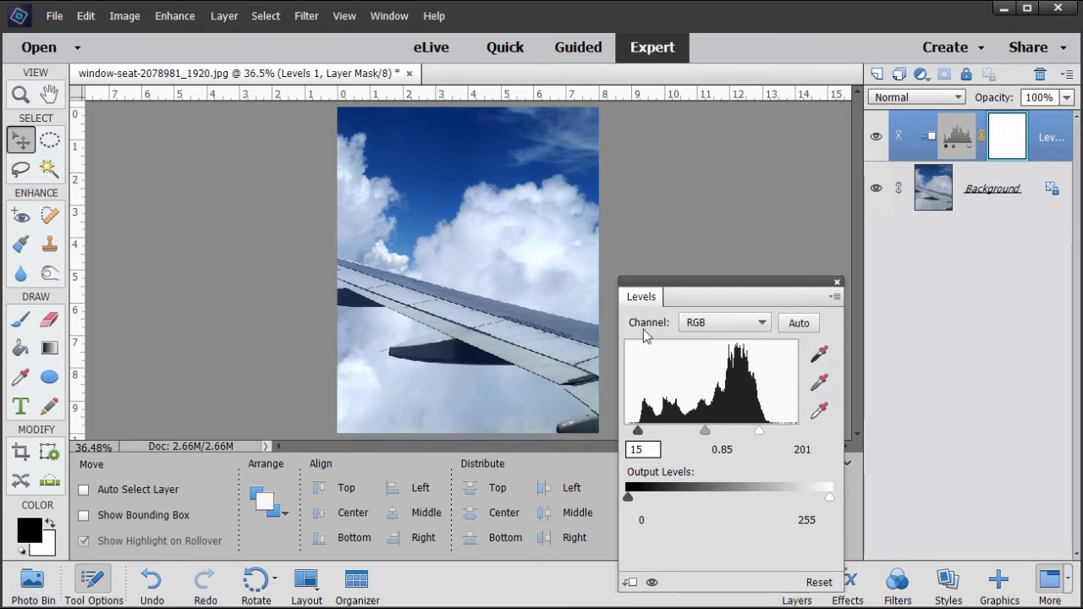
{"action": "left_click", "coordinate": [837, 283]}
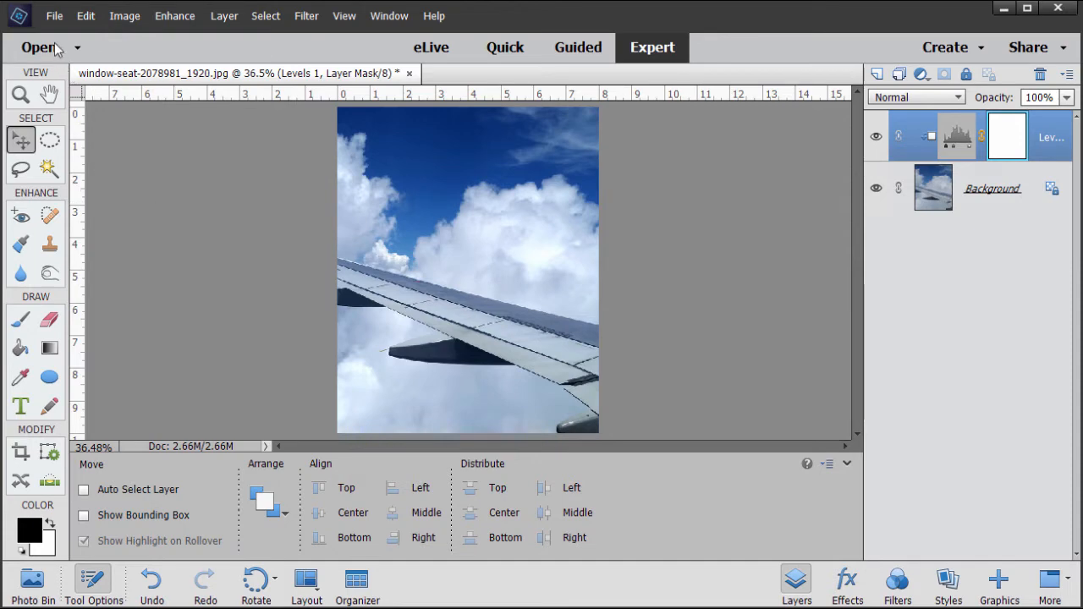
Open the recently edited mug photo DSCF7730.JPG and bring it into the wing composition as a new layer
{"action": "left_click", "coordinate": [54, 16]}
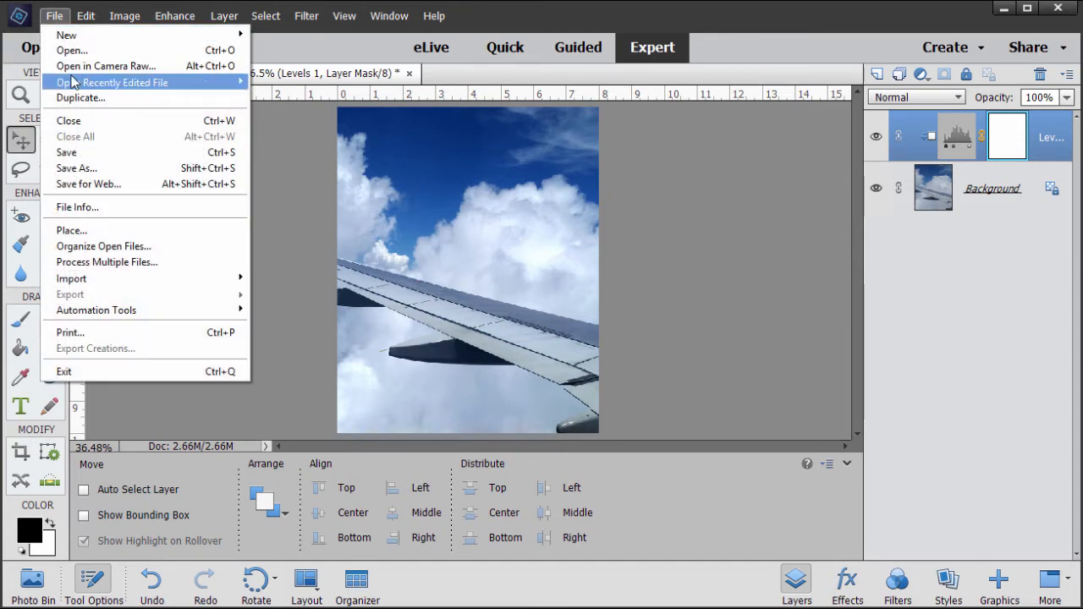
{"action": "mouse_move", "coordinate": [74, 82]}
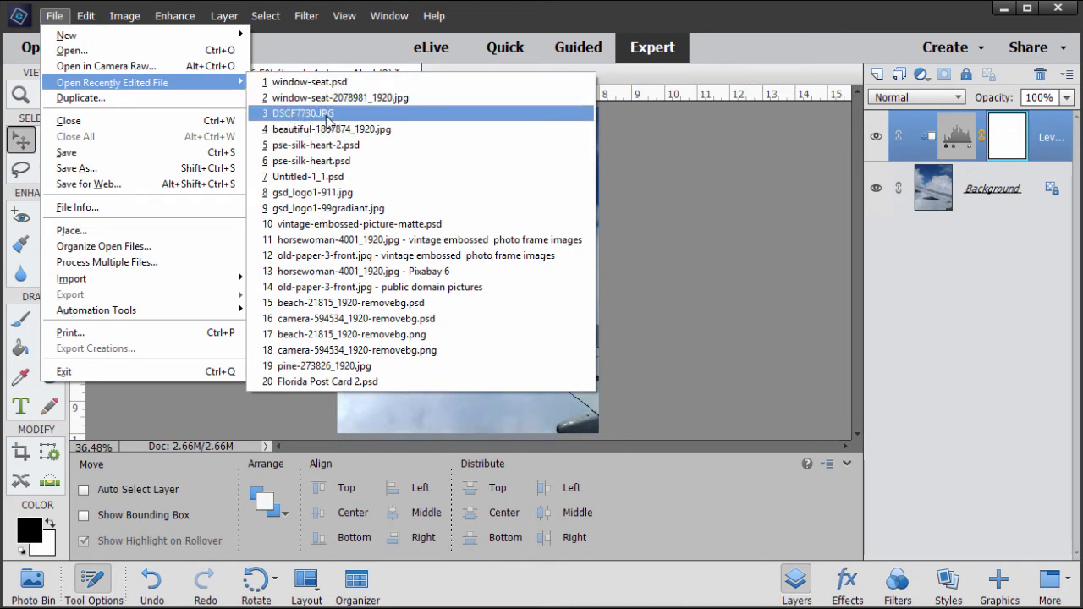
{"action": "left_click", "coordinate": [292, 115]}
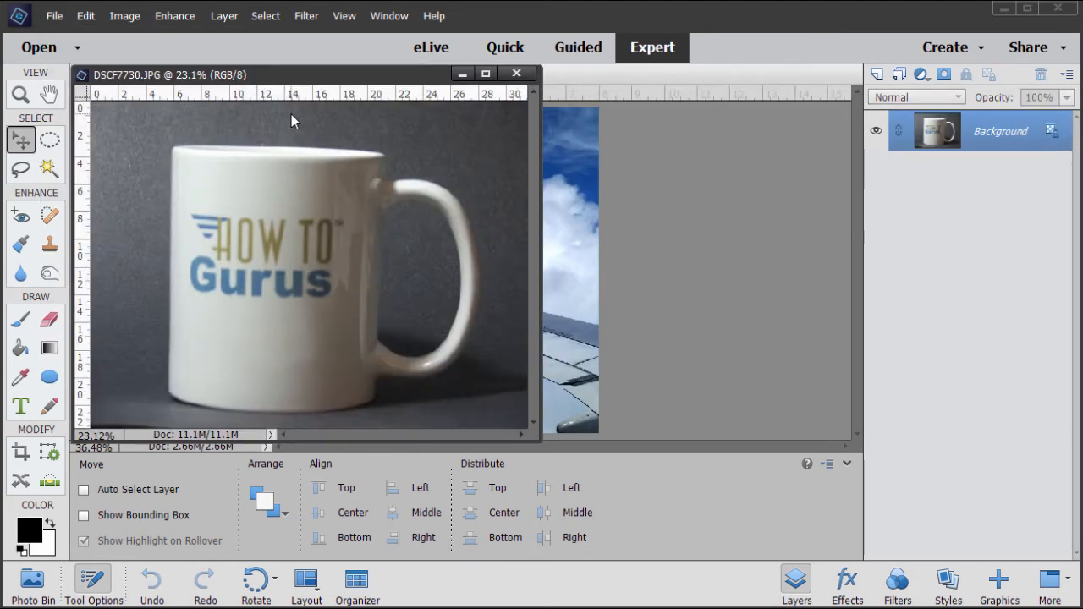
{"action": "left_click_drag", "start_coordinate": [391, 128], "coordinate": [415, 135]}
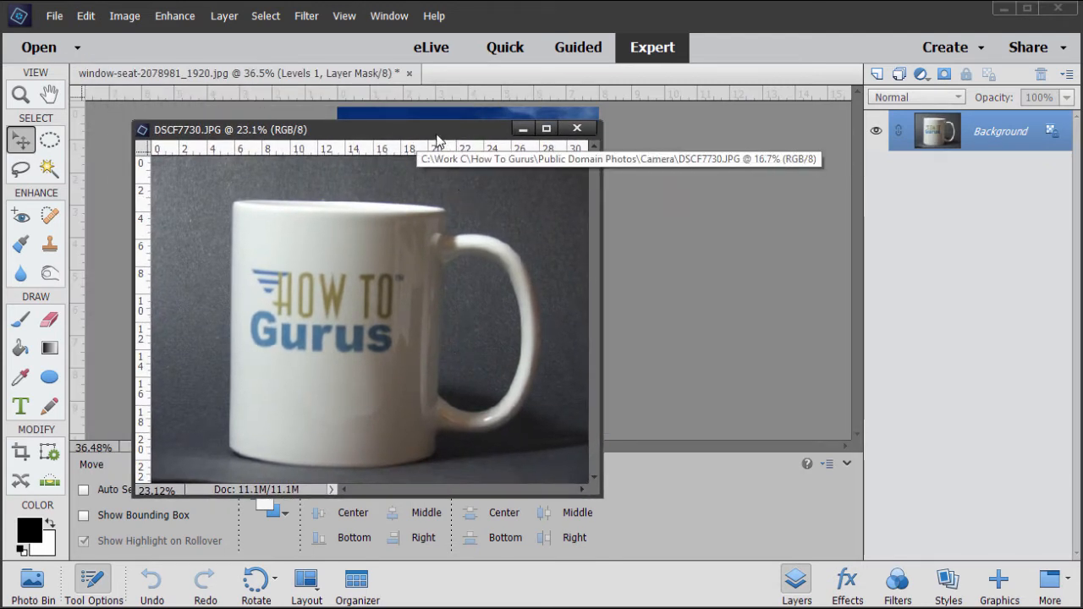
{"action": "left_click_drag", "start_coordinate": [437, 137], "coordinate": [786, 187]}
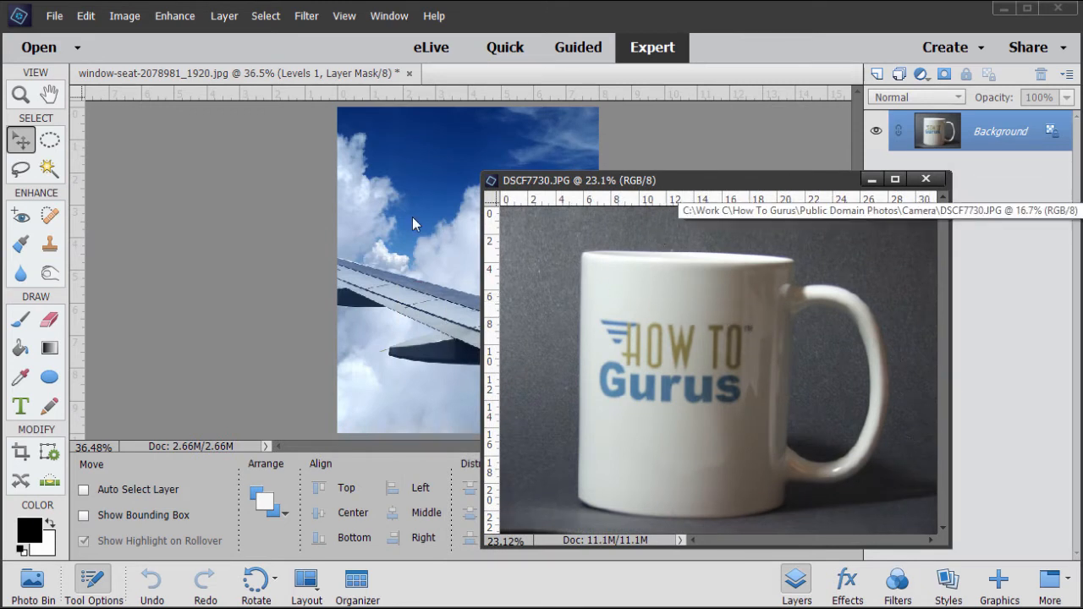
{"action": "left_click_drag", "start_coordinate": [937, 132], "coordinate": [491, 152]}
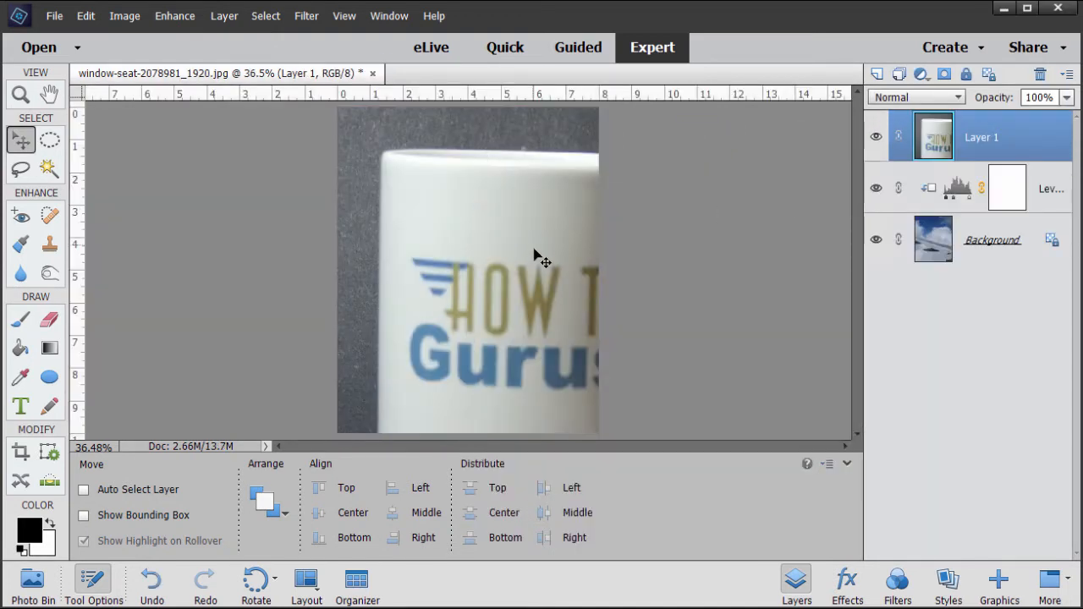
Move the mug layer until the photo's upper-right corner lies inside the canvas beside the handle
{"action": "left_click_drag", "start_coordinate": [542, 253], "coordinate": [415, 203]}
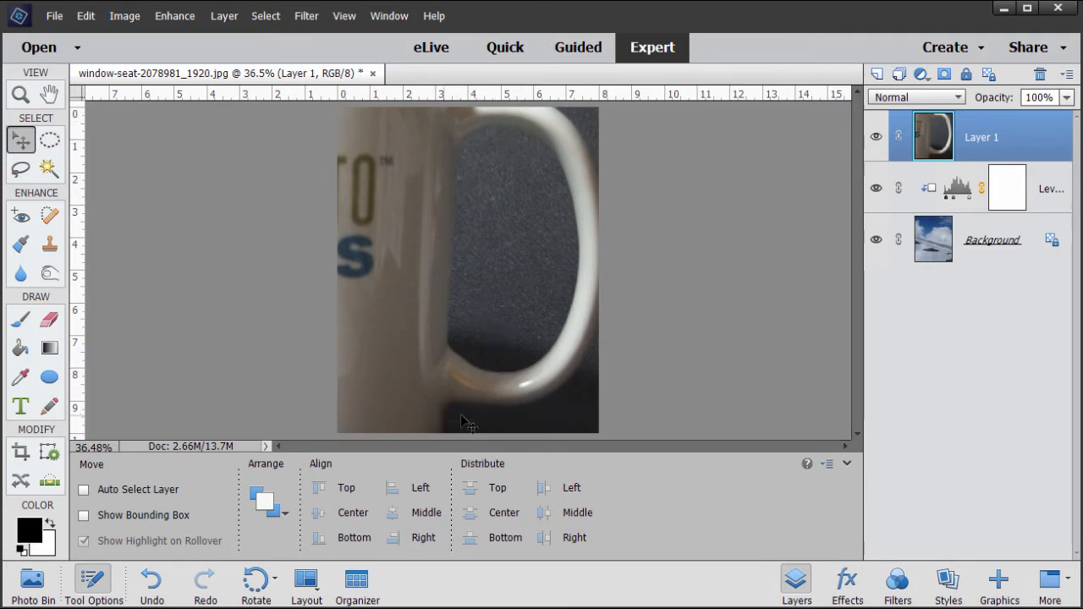
{"action": "left_click_drag", "start_coordinate": [441, 226], "coordinate": [394, 266]}
{"action": "mouse_move", "coordinate": [488, 260]}
{"action": "left_mouse_down"}
{"action": "mouse_move", "coordinate": [472, 296]}
{"action": "mouse_move", "coordinate": [497, 280]}
{"action": "mouse_move", "coordinate": [491, 313]}
{"action": "left_mouse_up"}
{"action": "left_click_drag", "start_coordinate": [495, 237], "coordinate": [447, 261]}
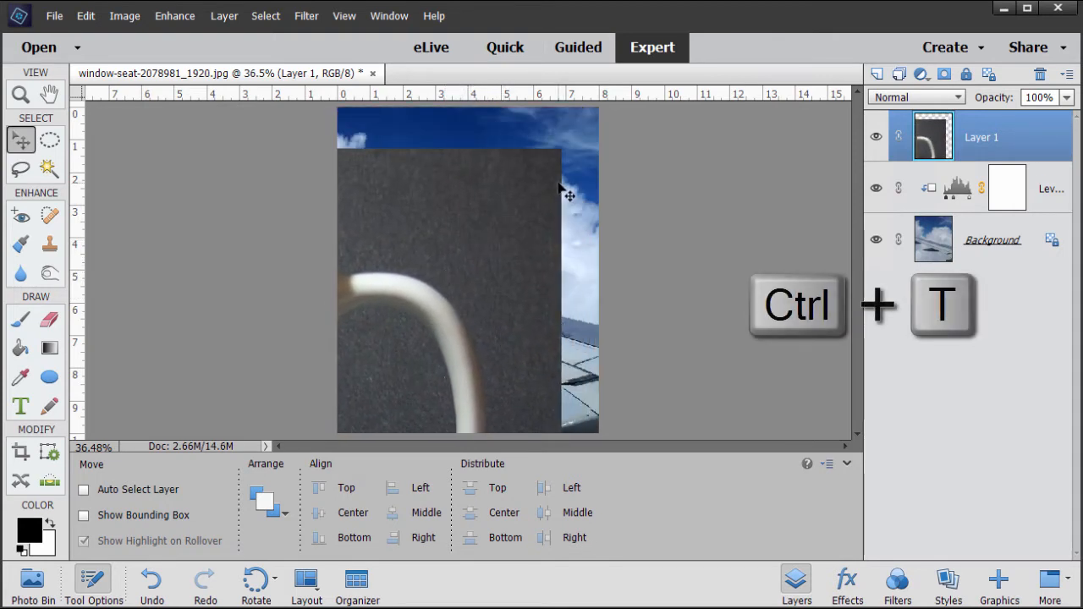
Free-transform the mug layer, scaling it proportionally to about 107% with its upper-right corner kept within the canvas
{"action": "key", "text": "ctrl+t"}
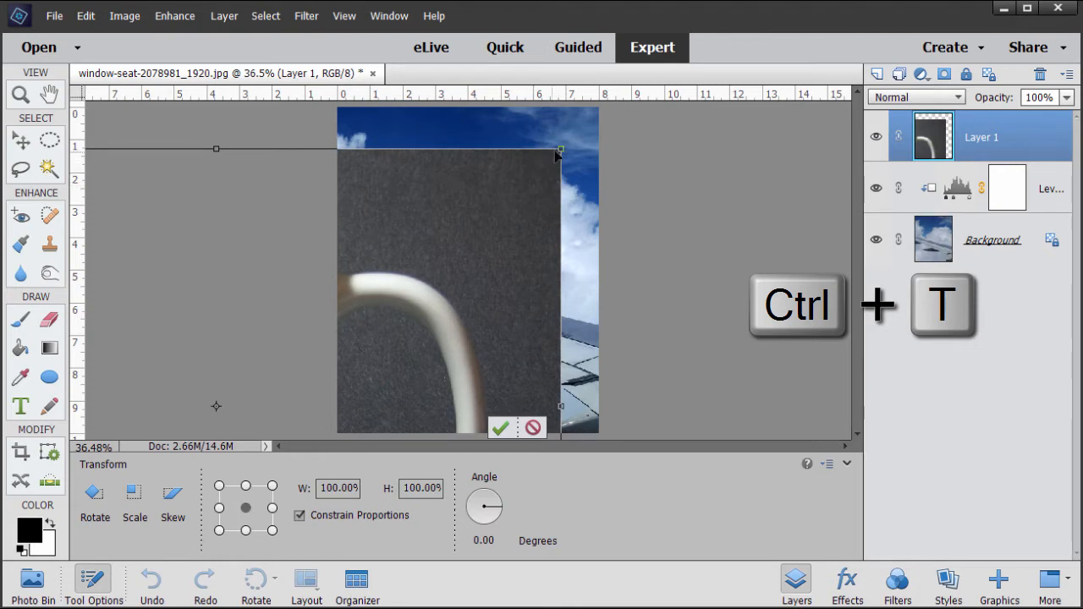
{"action": "left_click_drag", "start_coordinate": [560, 149], "coordinate": [470, 218]}
{"action": "left_click_drag", "start_coordinate": [423, 283], "coordinate": [467, 238]}
{"action": "left_click_drag", "start_coordinate": [519, 162], "coordinate": [598, 106]}
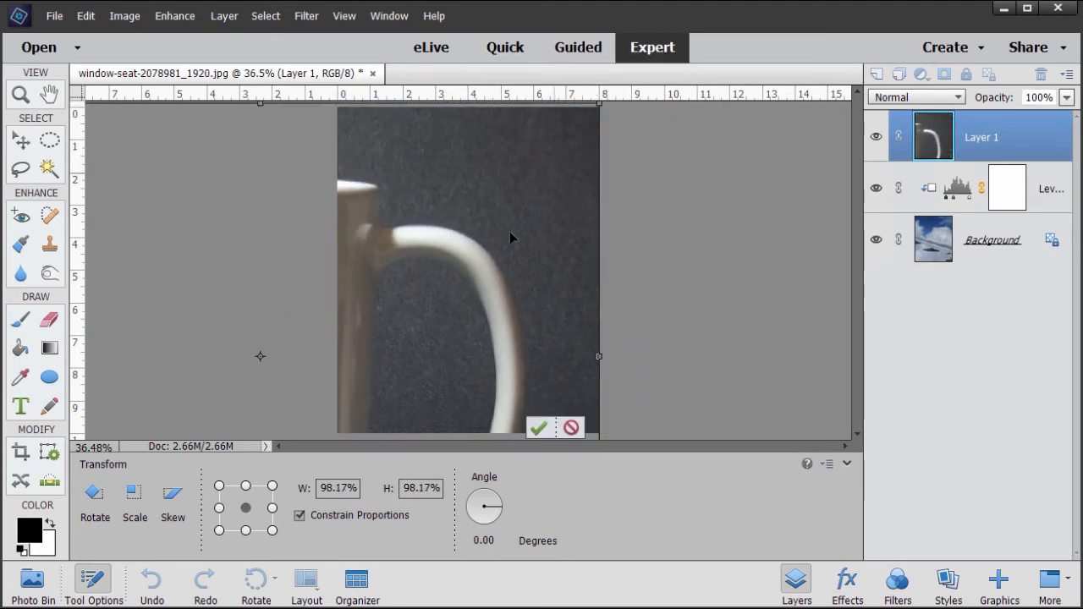
{"action": "left_click_drag", "start_coordinate": [500, 264], "coordinate": [466, 279]}
{"action": "left_click_drag", "start_coordinate": [543, 125], "coordinate": [588, 85]}
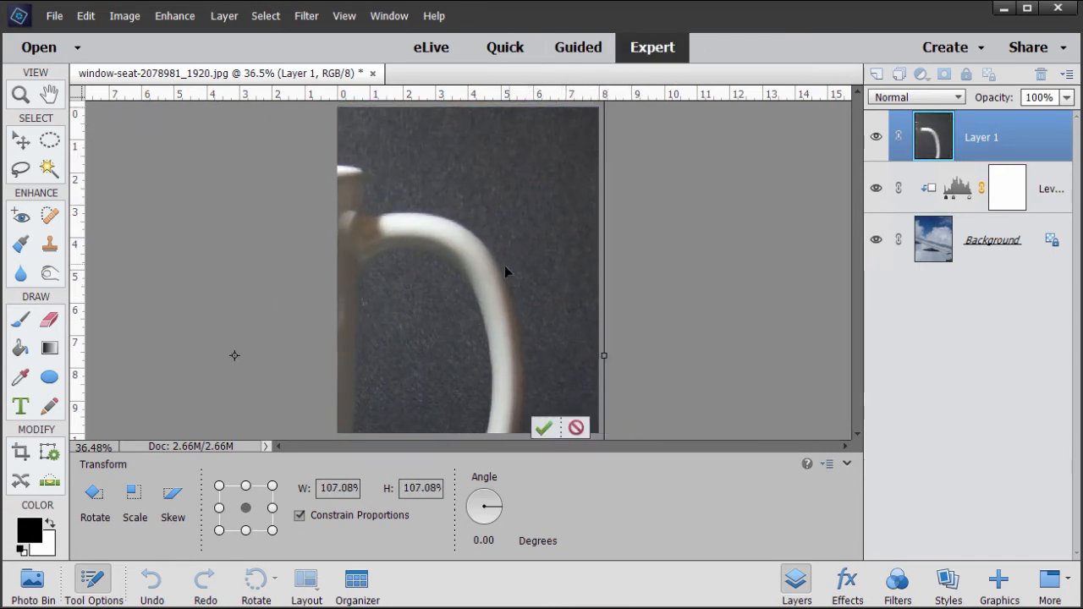
{"action": "left_click_drag", "start_coordinate": [504, 264], "coordinate": [460, 344]}
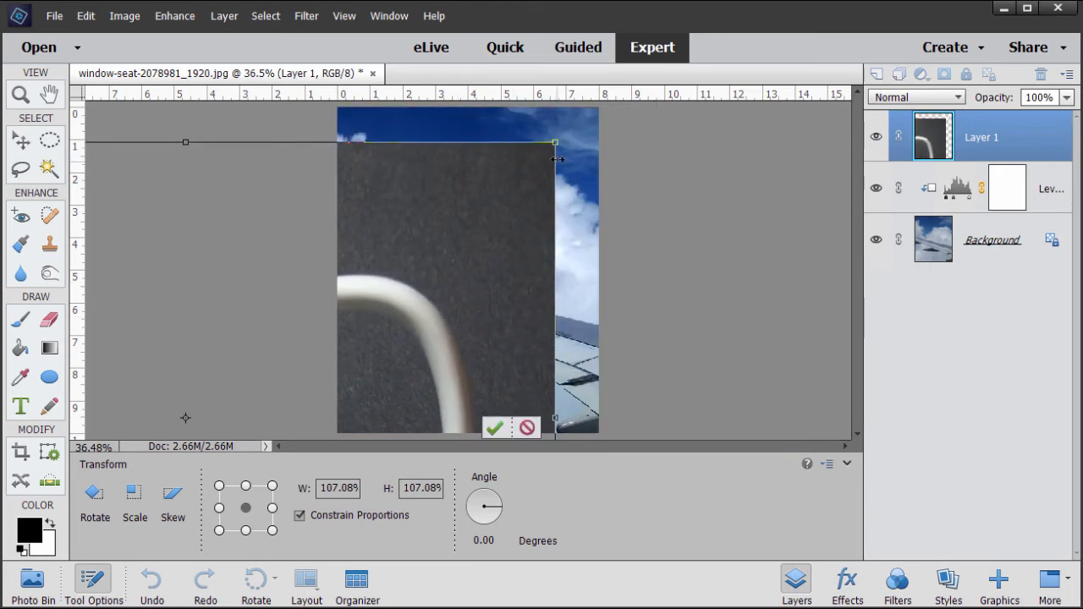
Enlarge the mug layer proportionally to about 127.5%, repositioning it between scalings to reach its upper-right corner
{"action": "left_click_drag", "start_coordinate": [559, 140], "coordinate": [611, 100]}
{"action": "left_click_drag", "start_coordinate": [491, 296], "coordinate": [418, 366]}
{"action": "left_click_drag", "start_coordinate": [546, 151], "coordinate": [562, 141]}
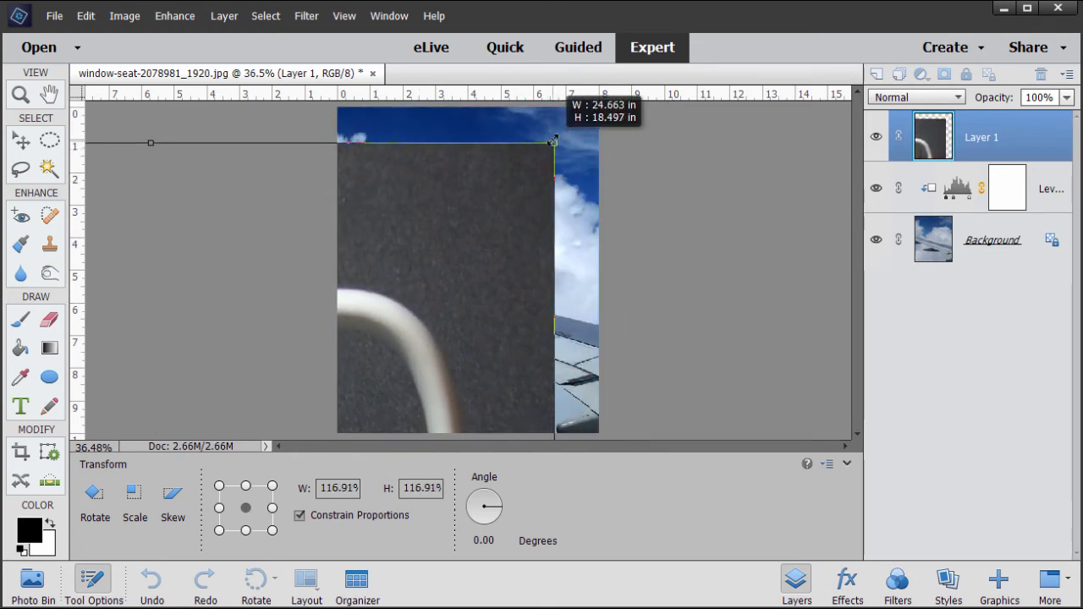
{"action": "mouse_move", "coordinate": [403, 373]}
{"action": "left_mouse_down"}
{"action": "mouse_move", "coordinate": [481, 294]}
{"action": "mouse_move", "coordinate": [520, 177]}
{"action": "mouse_move", "coordinate": [562, 178]}
{"action": "mouse_move", "coordinate": [425, 337]}
{"action": "mouse_move", "coordinate": [415, 374]}
{"action": "left_mouse_up"}
{"action": "left_click_drag", "start_coordinate": [577, 146], "coordinate": [595, 130]}
{"action": "left_click_drag", "start_coordinate": [405, 360], "coordinate": [378, 417]}
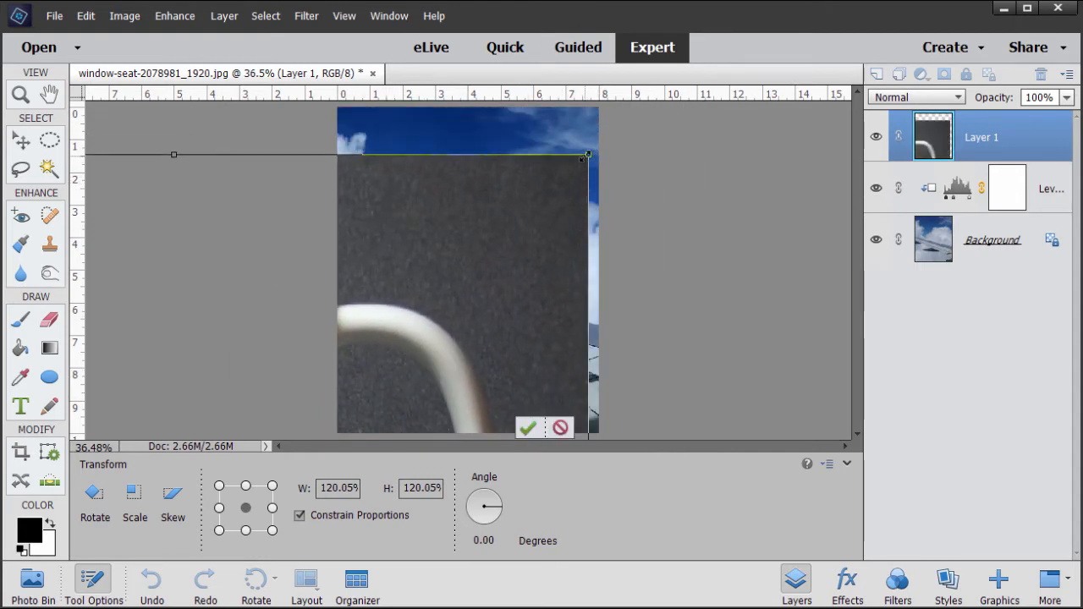
{"action": "left_click_drag", "start_coordinate": [587, 157], "coordinate": [635, 105]}
Position the enlarged mug handle to fill the canvas height, apply the transform, and shift the layer left to show the handle's outer edge
{"action": "left_click_drag", "start_coordinate": [452, 345], "coordinate": [529, 164]}
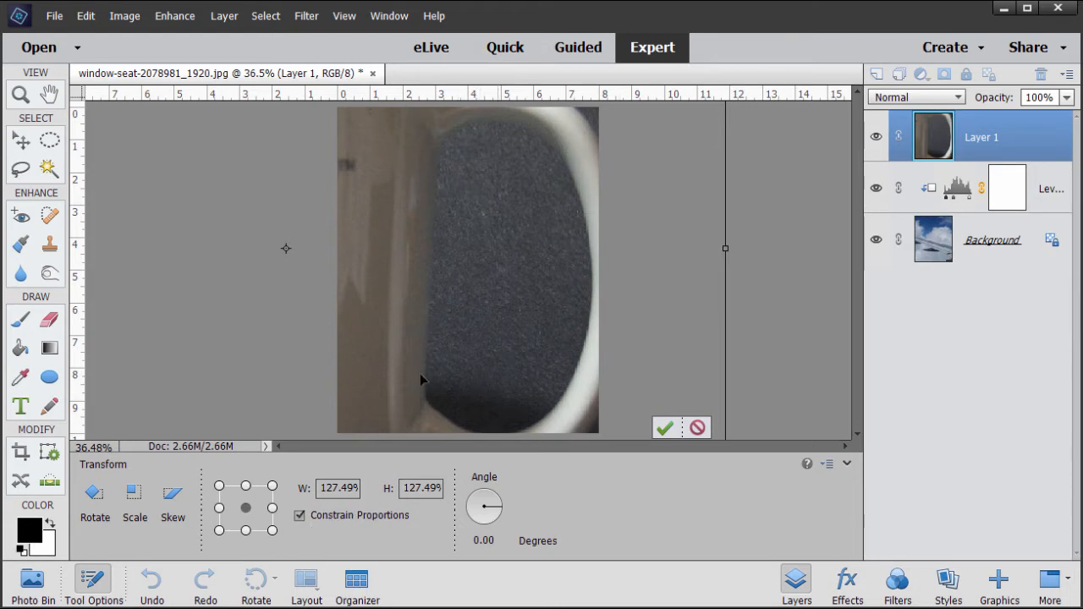
{"action": "mouse_move", "coordinate": [514, 273]}
{"action": "left_mouse_down"}
{"action": "mouse_move", "coordinate": [460, 370]}
{"action": "mouse_move", "coordinate": [518, 269]}
{"action": "left_mouse_up"}
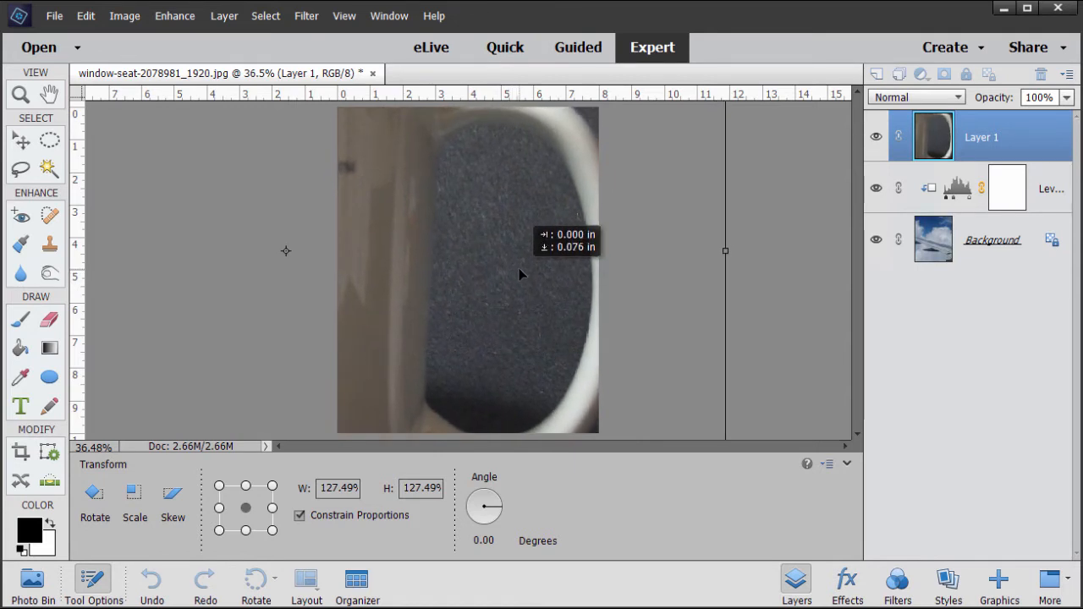
{"action": "left_click_drag", "start_coordinate": [520, 273], "coordinate": [523, 272]}
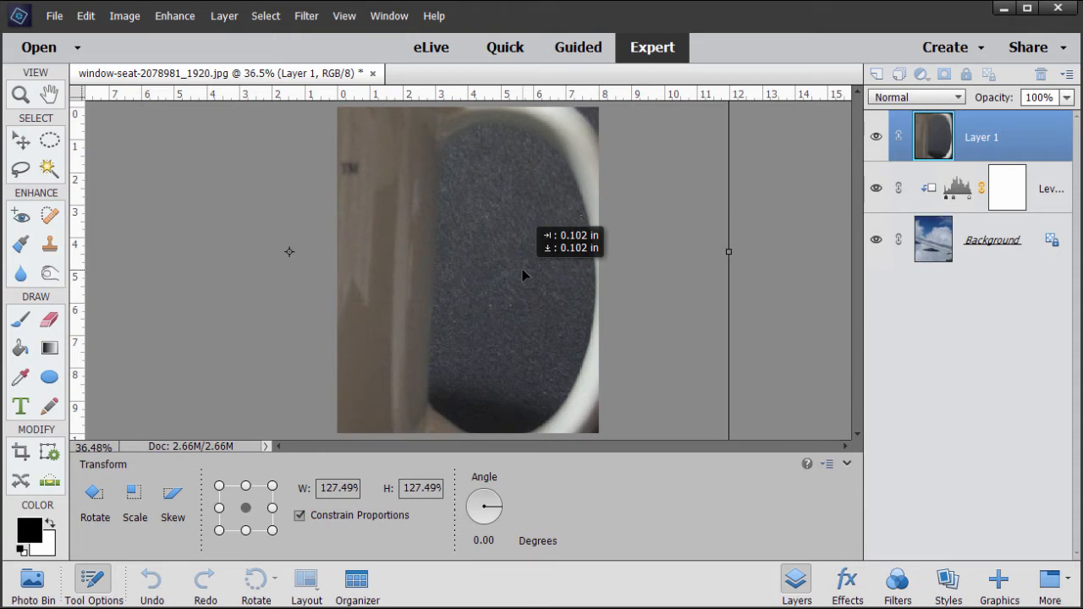
{"action": "left_click_drag", "start_coordinate": [523, 275], "coordinate": [523, 276]}
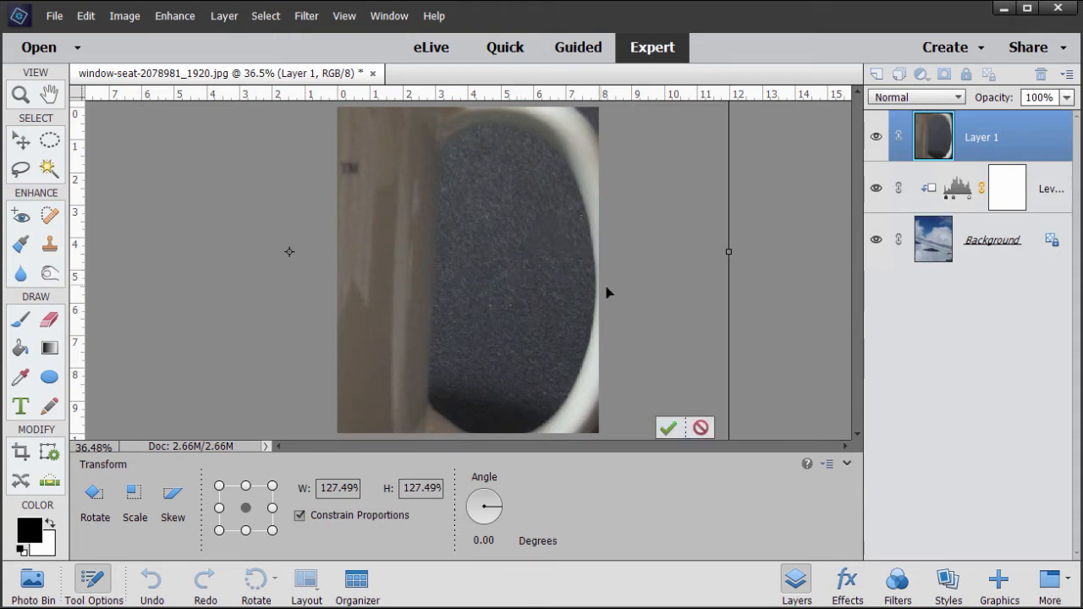
{"action": "left_click", "coordinate": [669, 428]}
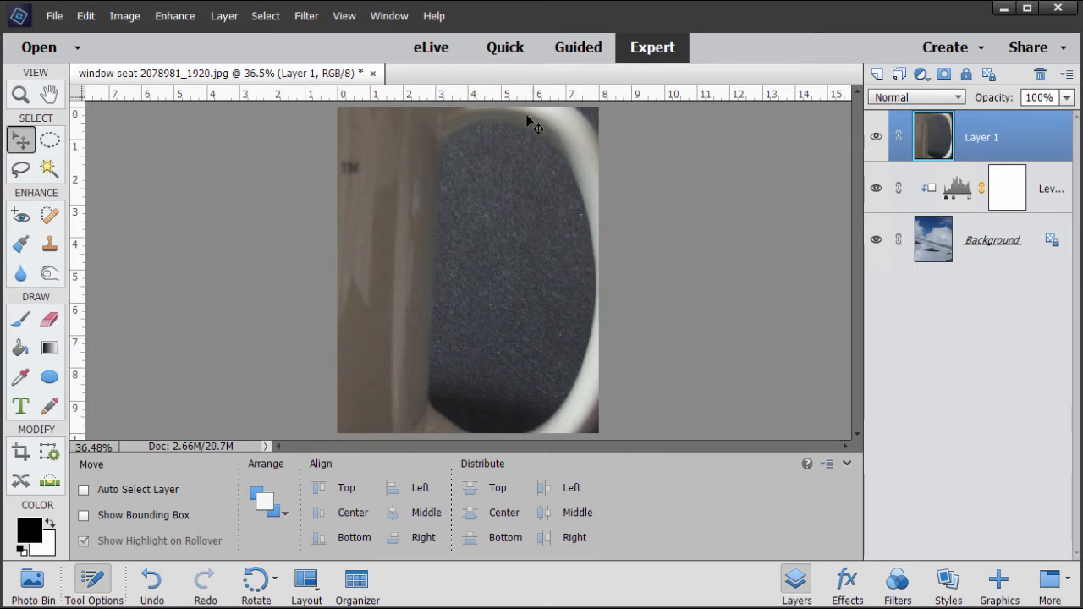
{"action": "left_click_drag", "start_coordinate": [527, 363], "coordinate": [464, 345]}
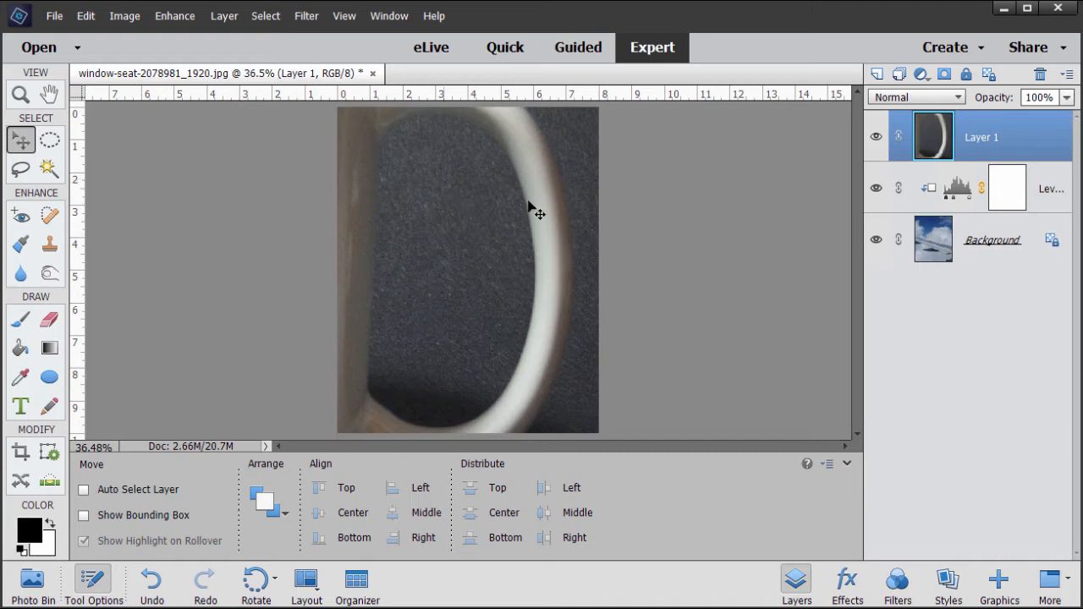
Add a Levels adjustment layer above the mug layer, using the previous layer to create a clipping mask
{"action": "left_click", "coordinate": [225, 15]}
{"action": "mouse_move", "coordinate": [285, 145]}
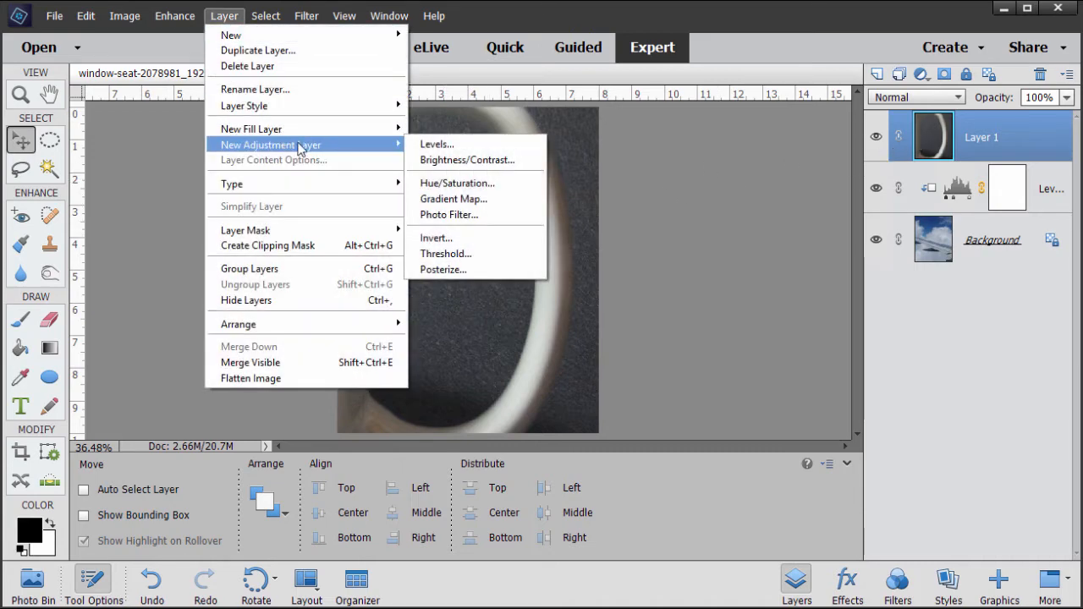
{"action": "left_click", "coordinate": [453, 146]}
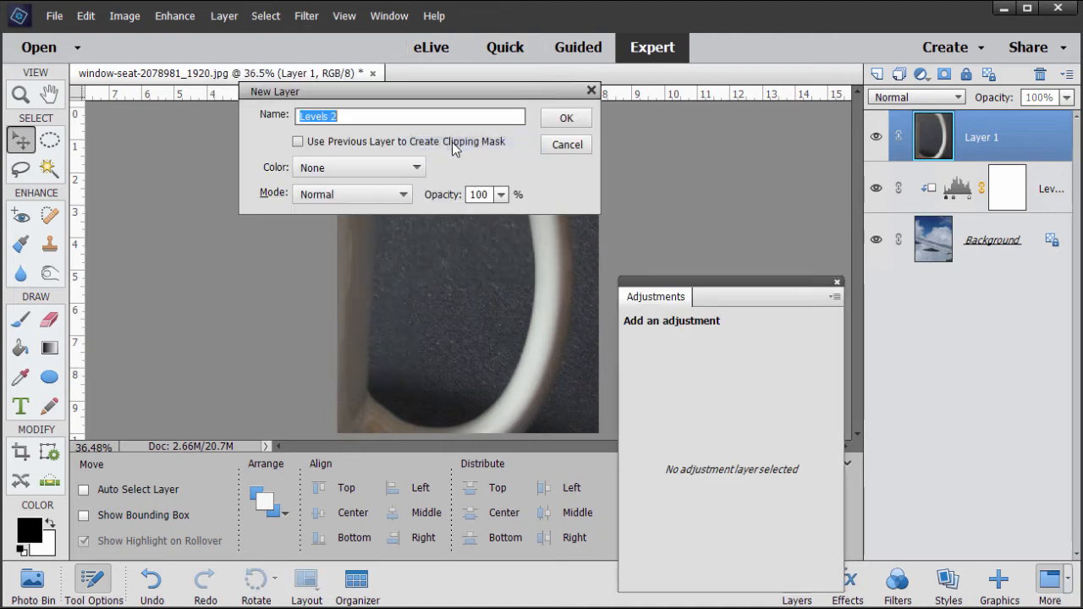
{"action": "left_click", "coordinate": [330, 141]}
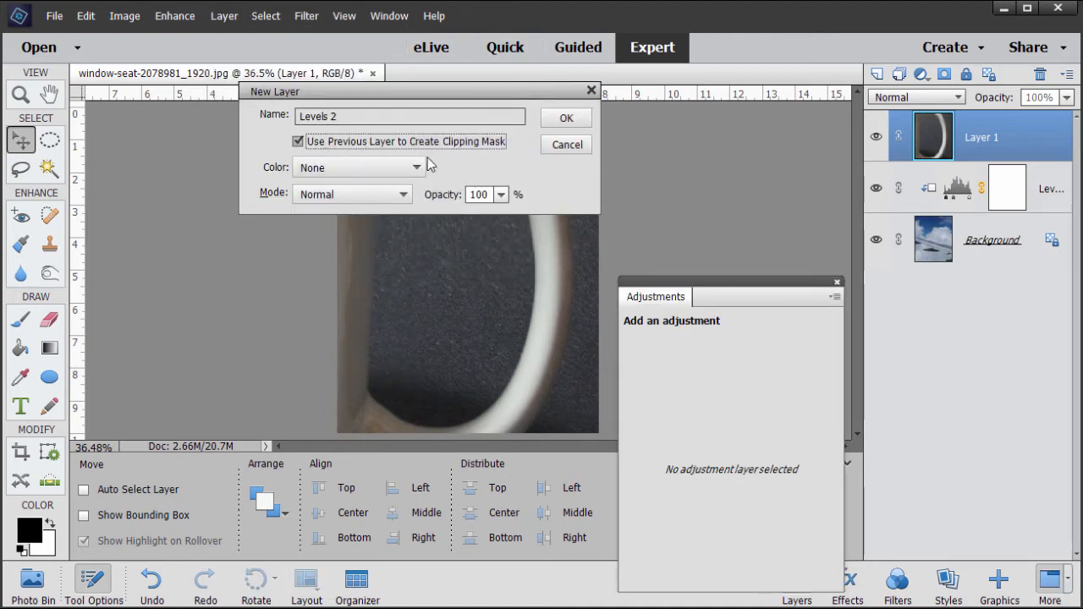
{"action": "left_click", "coordinate": [564, 118]}
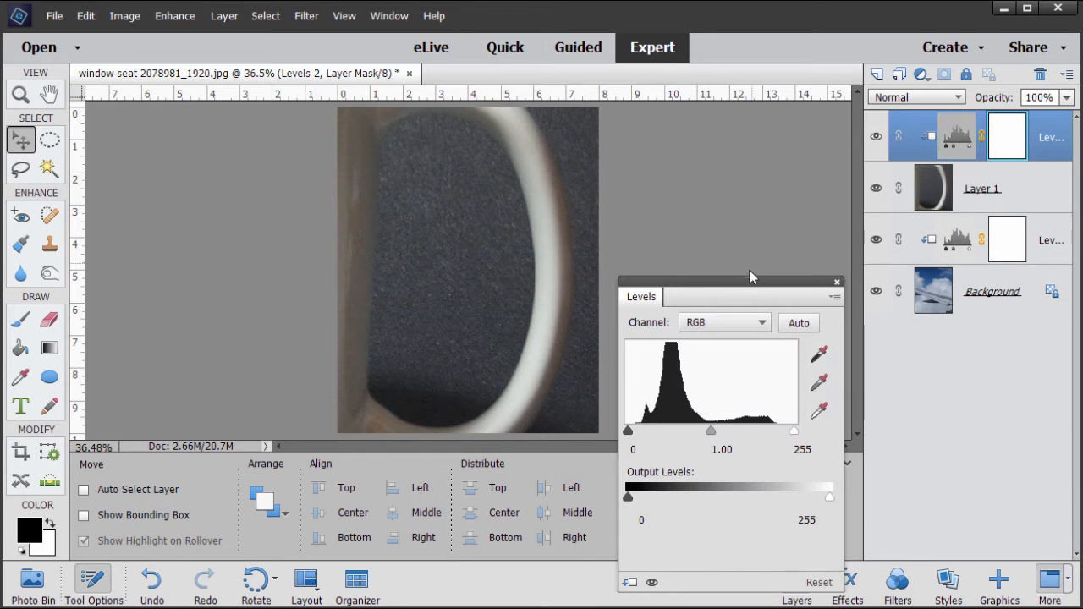
Brighten the mug layer by setting the RGB midtone input level to 1.33, keeping the shadows at 0
{"action": "left_click_drag", "start_coordinate": [749, 277], "coordinate": [746, 198]}
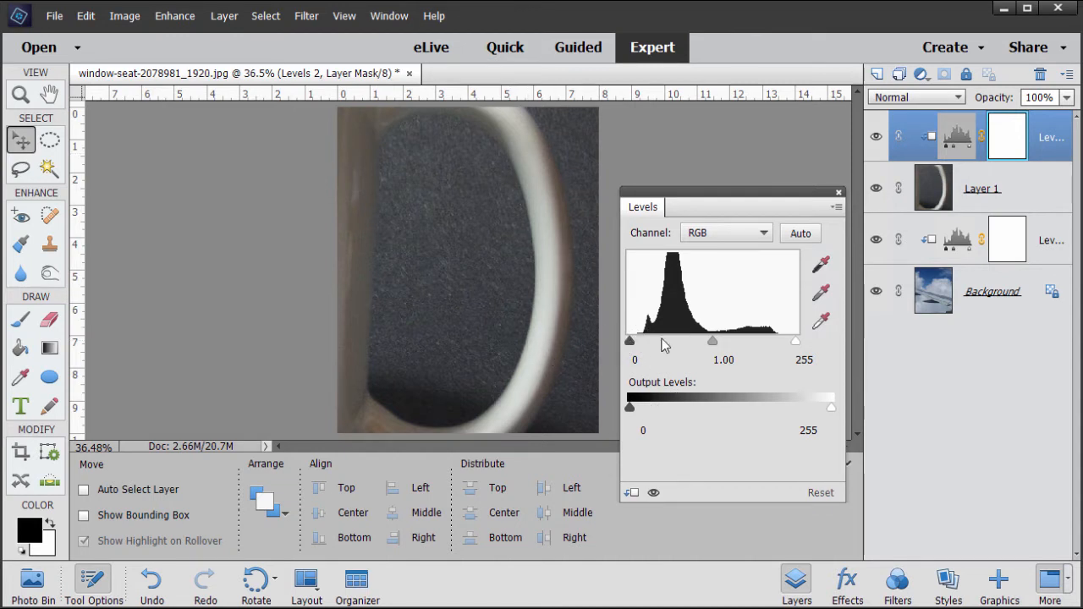
{"action": "mouse_move", "coordinate": [719, 337]}
{"action": "left_mouse_down"}
{"action": "mouse_move", "coordinate": [730, 341]}
{"action": "mouse_move", "coordinate": [690, 343]}
{"action": "mouse_move", "coordinate": [700, 343]}
{"action": "left_mouse_up"}
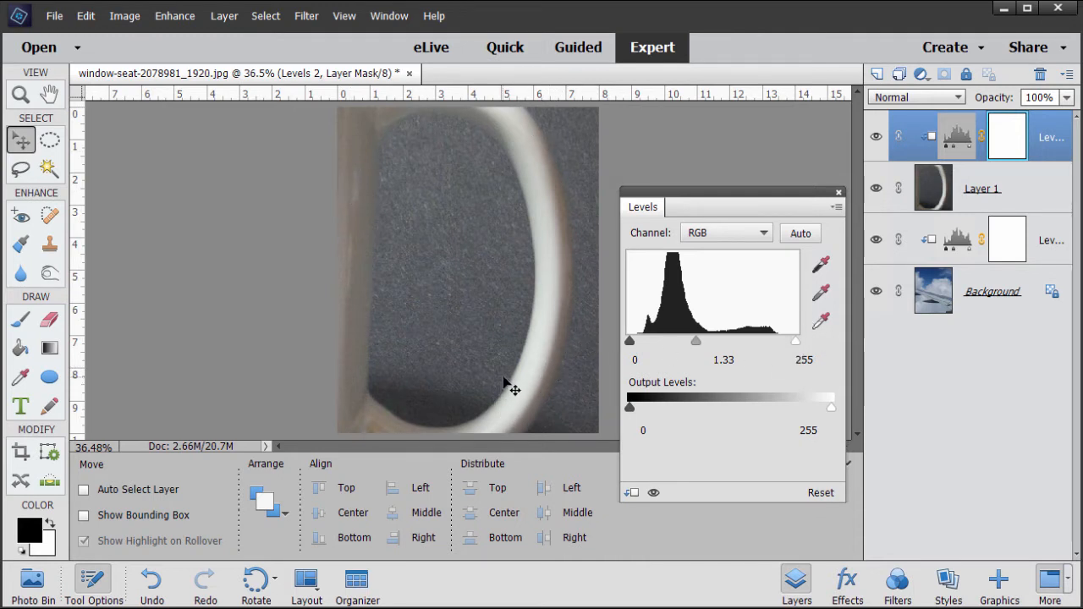
{"action": "mouse_move", "coordinate": [631, 341]}
{"action": "left_mouse_down"}
{"action": "mouse_move", "coordinate": [649, 342]}
{"action": "mouse_move", "coordinate": [612, 347]}
{"action": "left_mouse_up"}
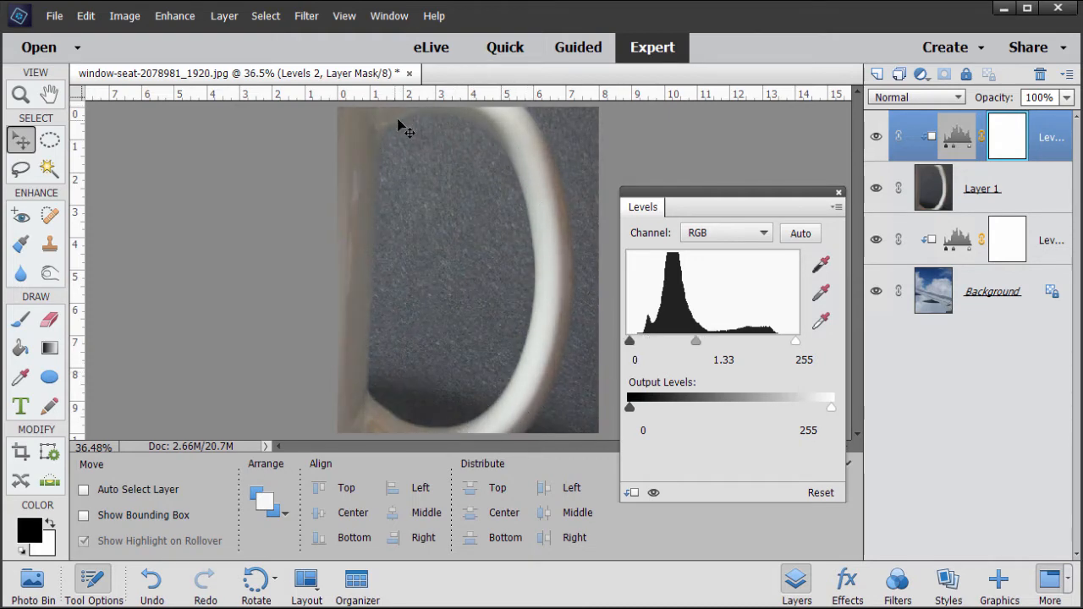
{"action": "left_click", "coordinate": [838, 196]}
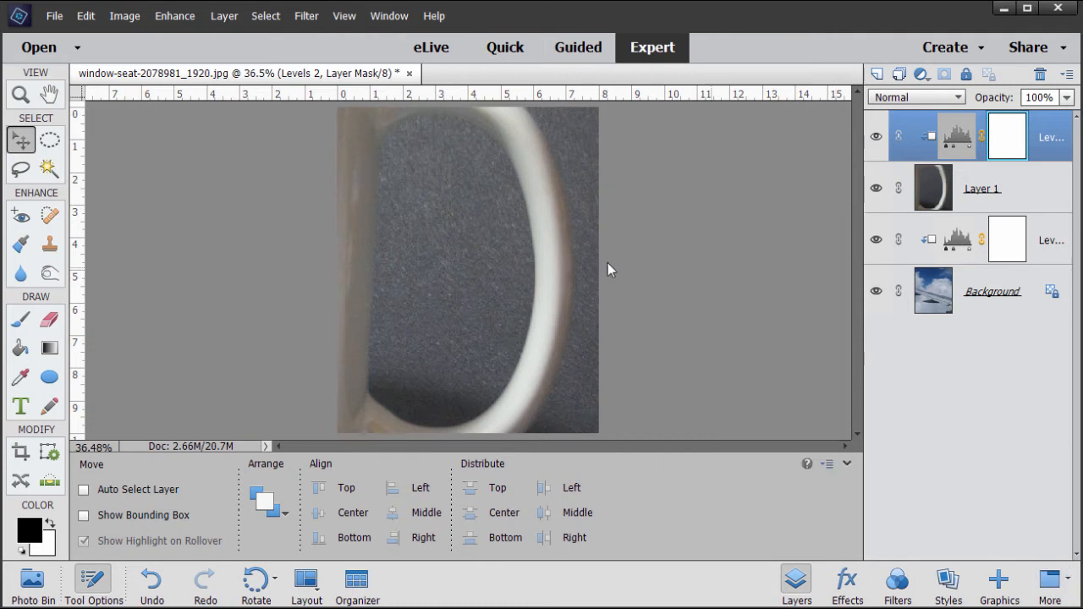
Reopen the mug's Levels adjustment to review its settings, and check the Enhance commands for this adjustment layer
{"action": "double_click", "coordinate": [963, 142]}
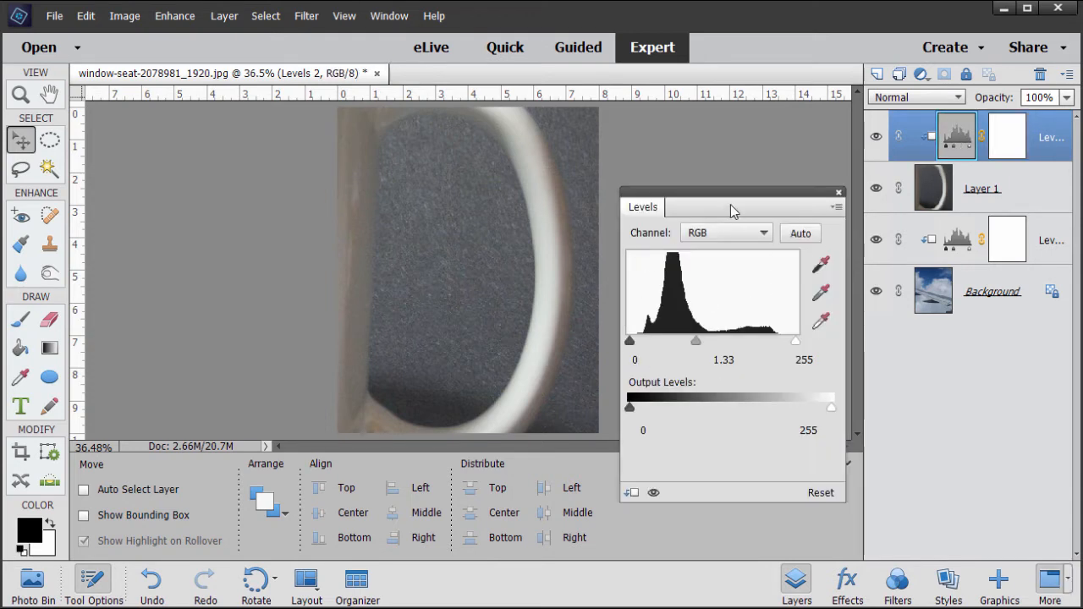
{"action": "left_click", "coordinate": [838, 194]}
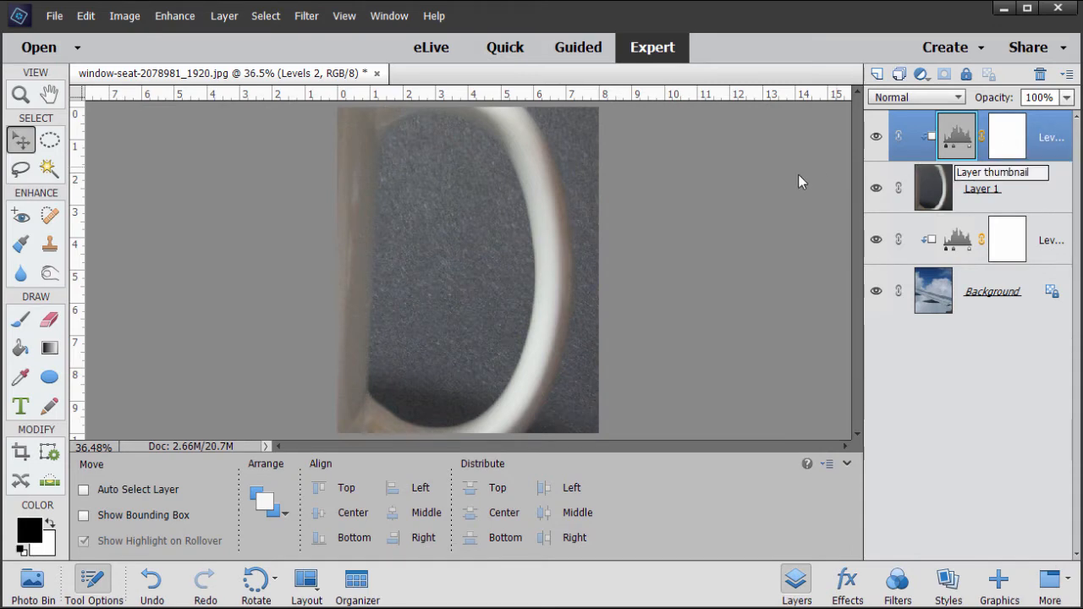
{"action": "left_click", "coordinate": [176, 16]}
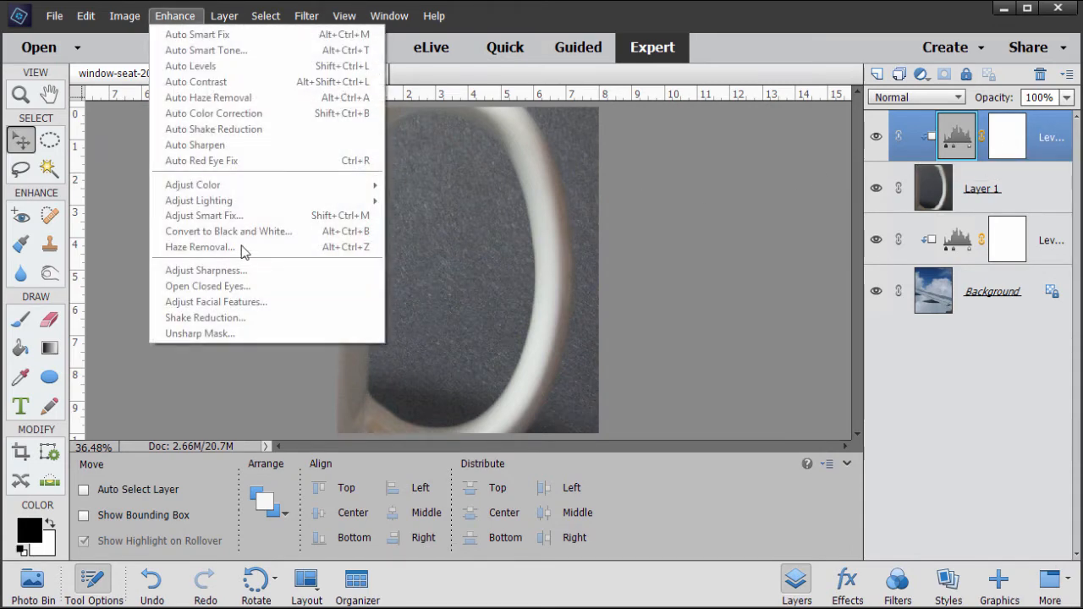
{"action": "left_click", "coordinate": [959, 145]}
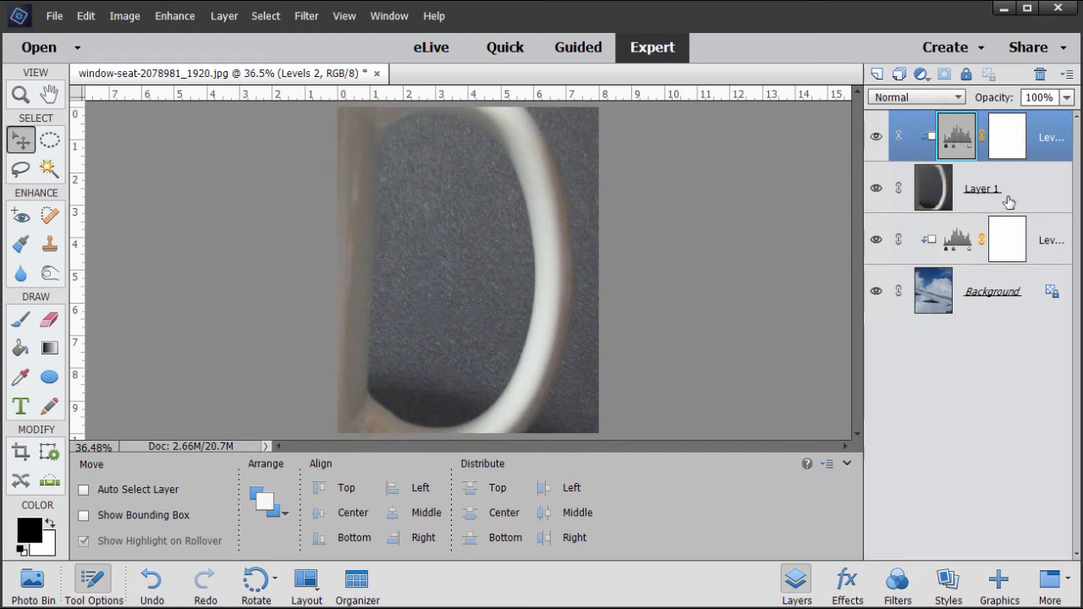
Draw an elliptical selection with 0 px feather on Layer 1 around the dark opening inside the mug handle
{"action": "left_click", "coordinate": [957, 191]}
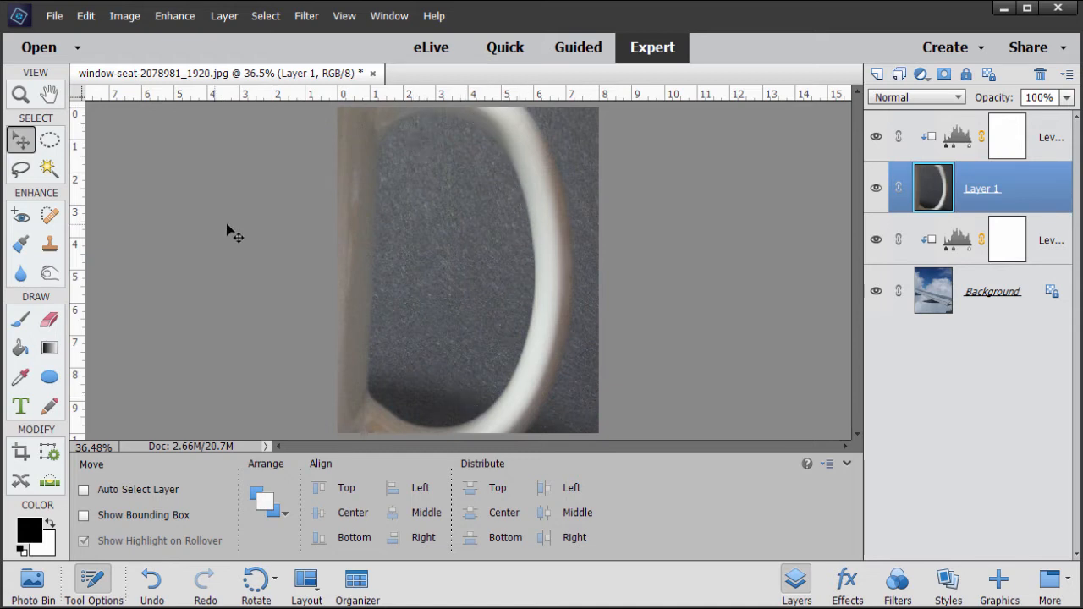
{"action": "left_click", "coordinate": [50, 142]}
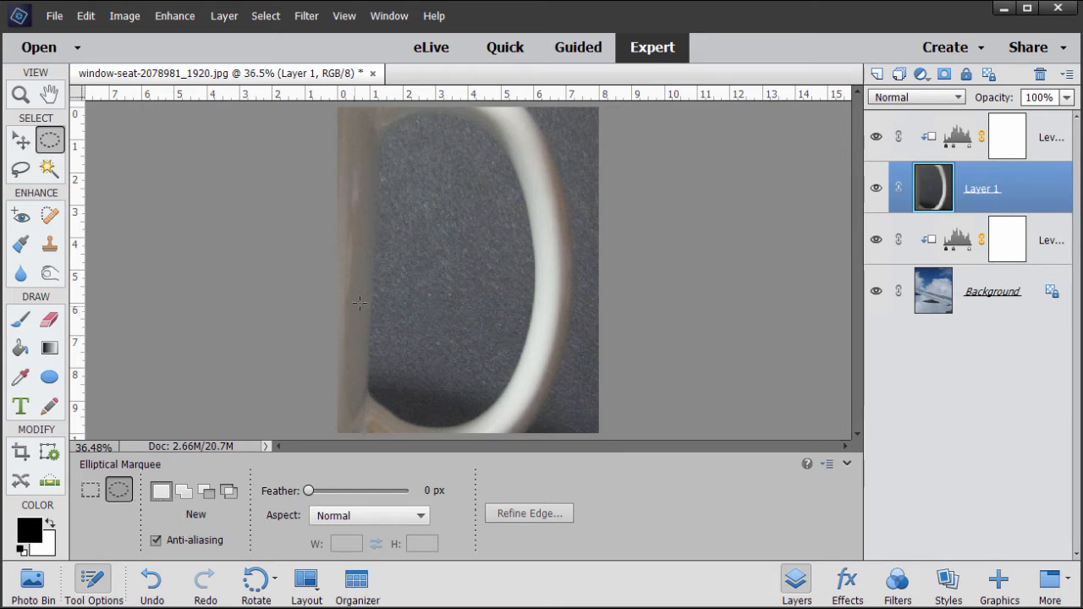
{"action": "left_click_drag", "start_coordinate": [360, 127], "coordinate": [530, 427]}
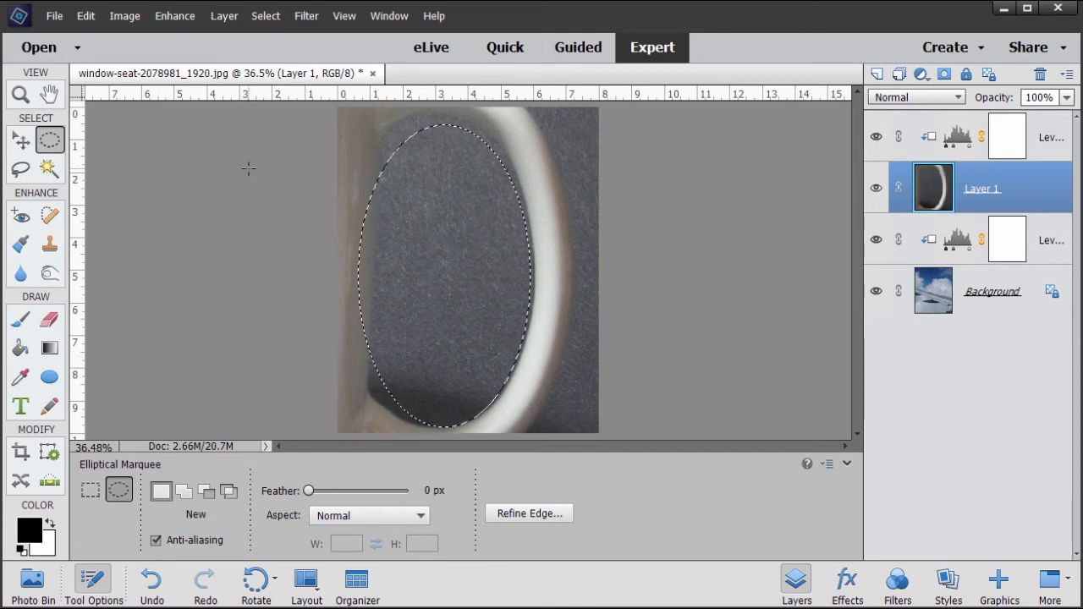
Transform the elliptical selection to about 101.93% width and 107.19% height so it fits the opening inside the mug handle
{"action": "left_click", "coordinate": [265, 17]}
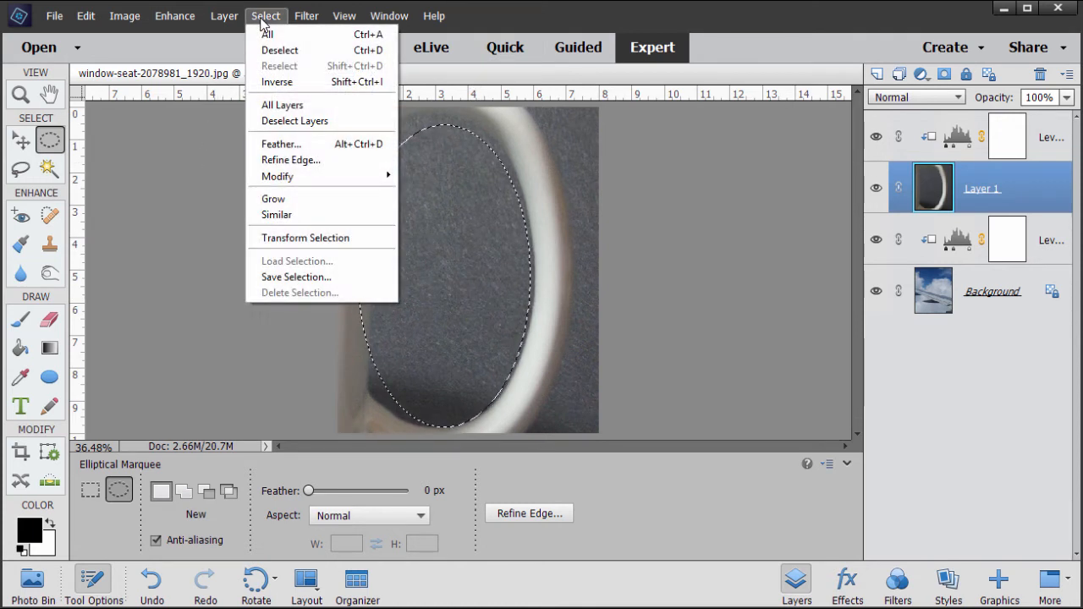
{"action": "left_click", "coordinate": [313, 238]}
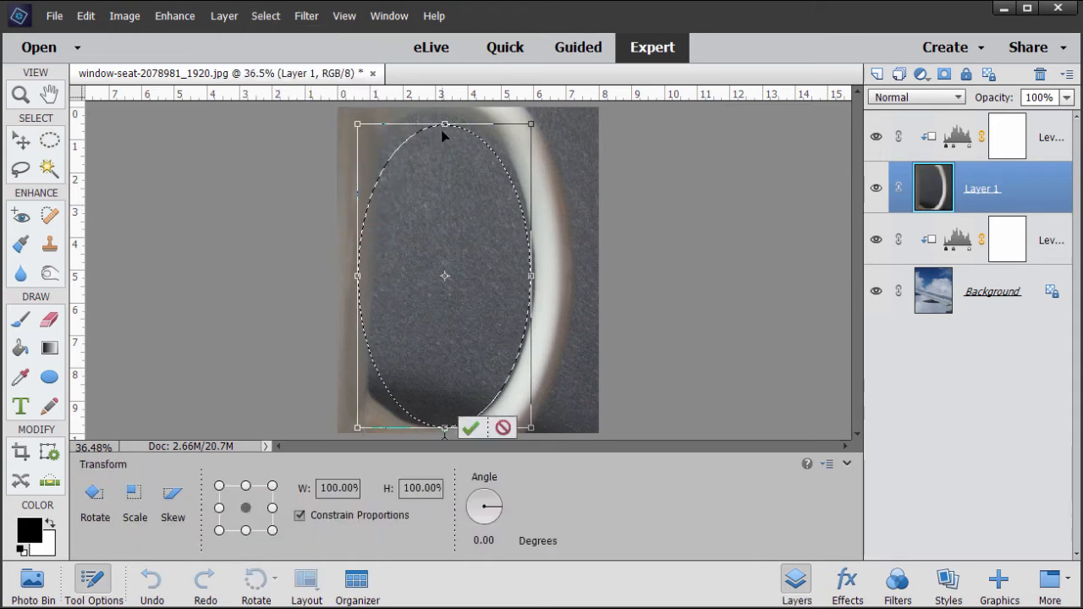
{"action": "left_click_drag", "start_coordinate": [445, 125], "coordinate": [441, 98]}
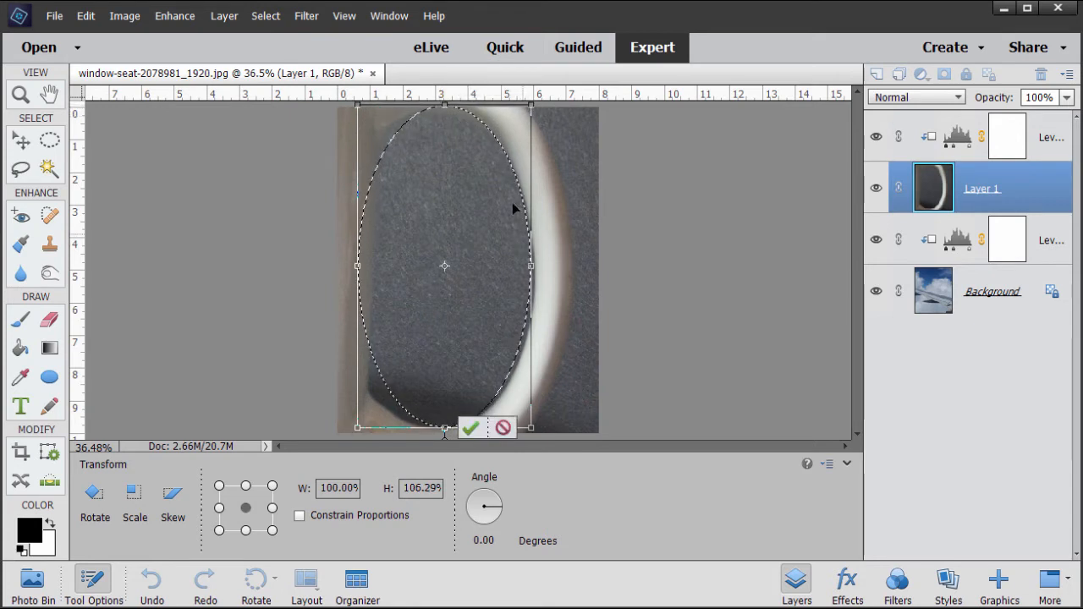
{"action": "left_click_drag", "start_coordinate": [530, 427], "coordinate": [529, 431]}
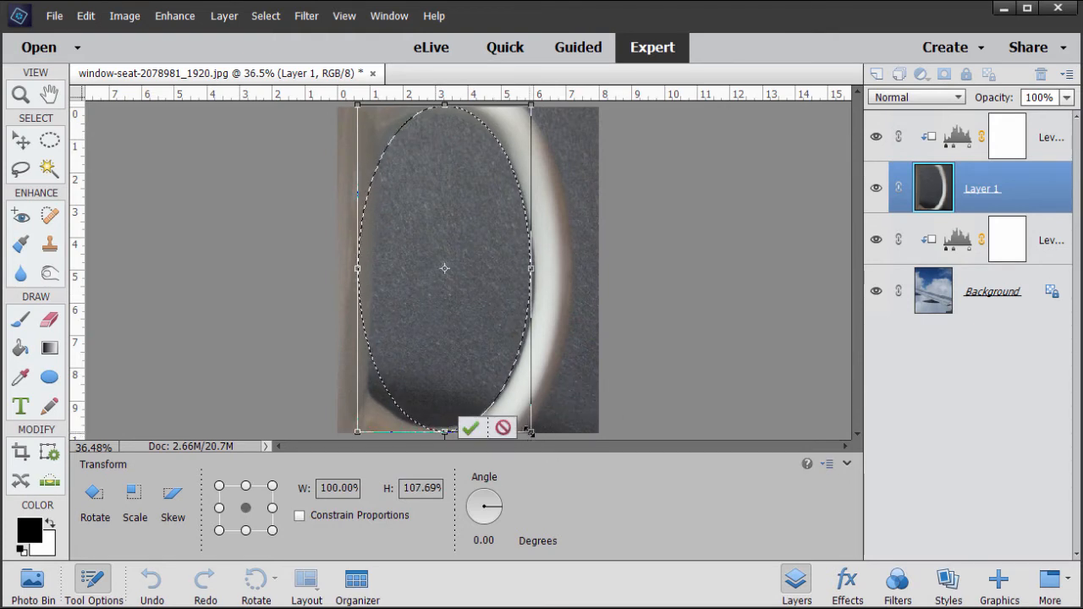
{"action": "left_click", "coordinate": [529, 432]}
{"action": "left_click_drag", "start_coordinate": [532, 269], "coordinate": [535, 268]}
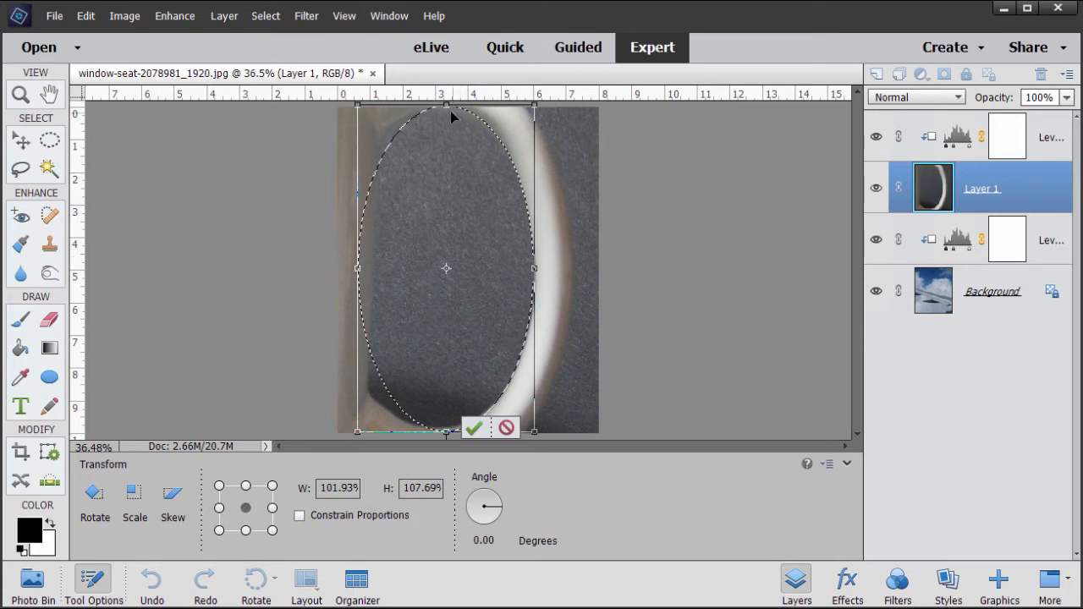
{"action": "left_click_drag", "start_coordinate": [444, 108], "coordinate": [444, 106]}
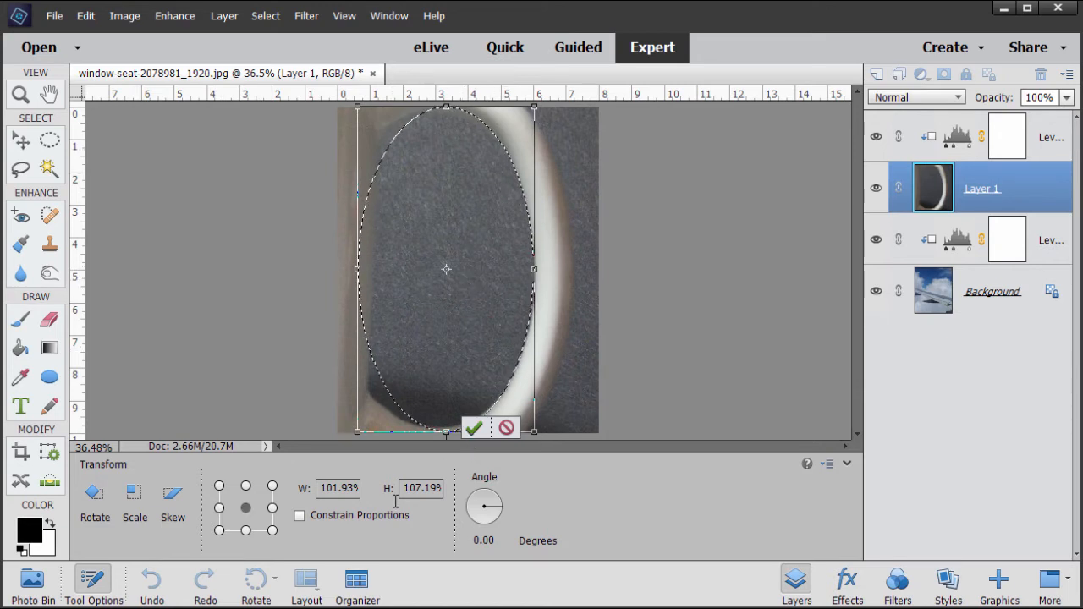
{"action": "left_click", "coordinate": [474, 430]}
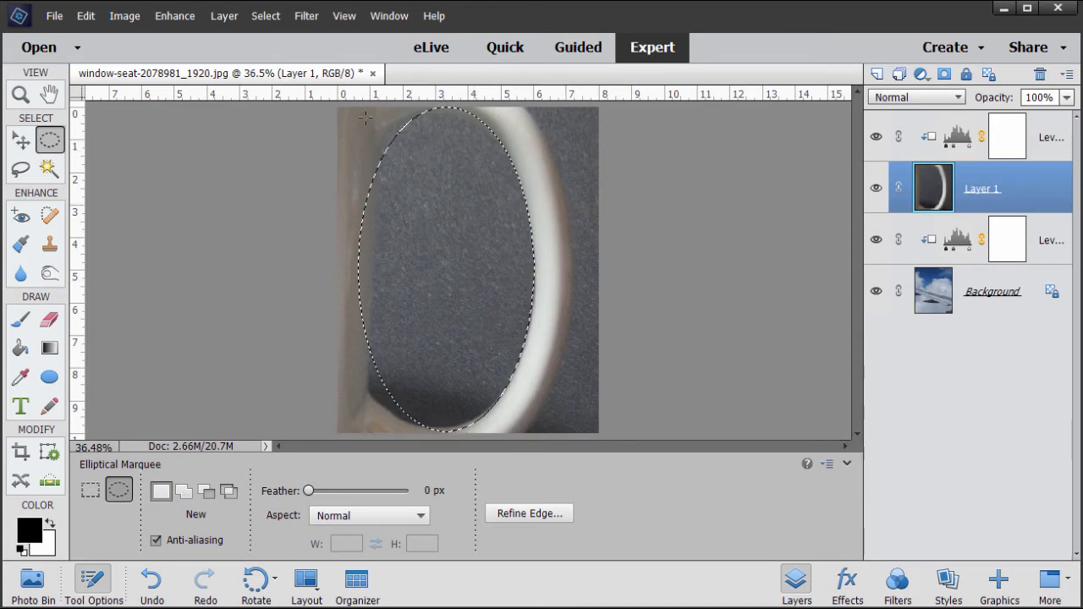
Invert the elliptical selection and add a layer mask to Layer 1 that hides the area inside the handle
{"action": "left_click", "coordinate": [267, 19]}
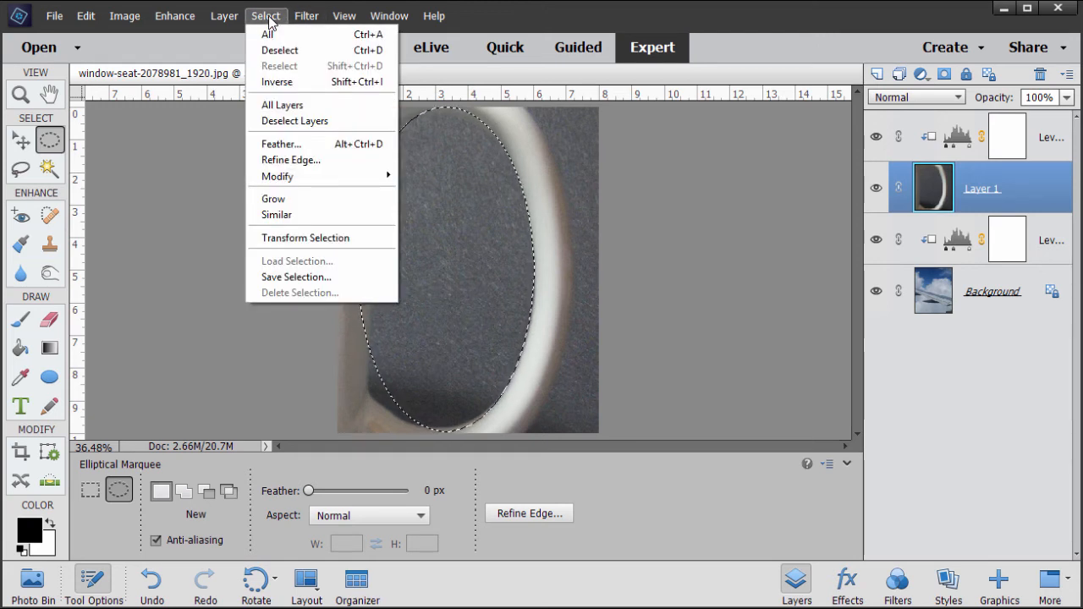
{"action": "left_click", "coordinate": [301, 82]}
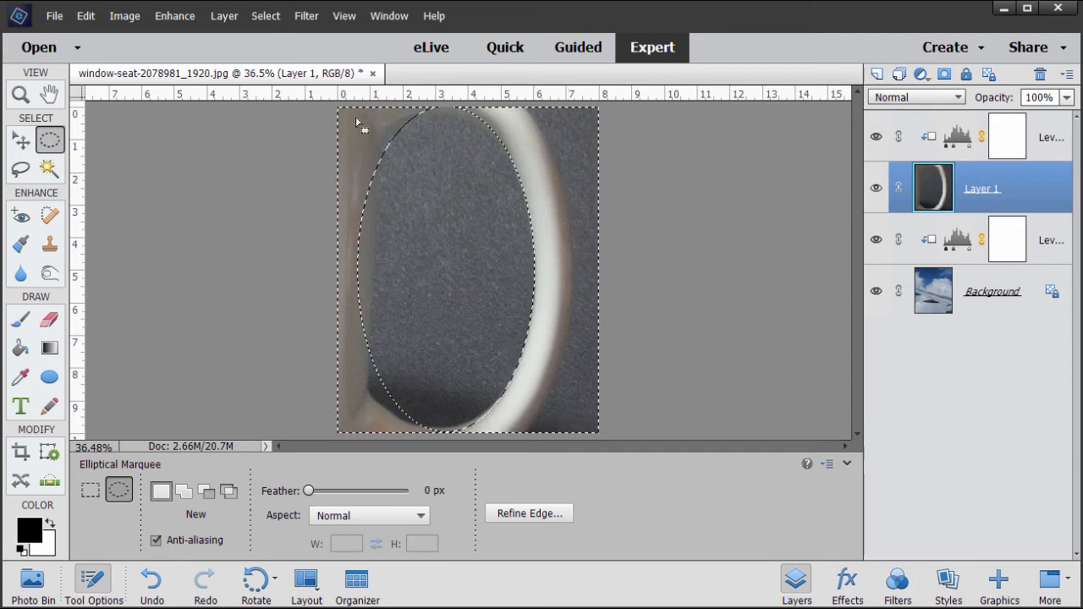
{"action": "left_click", "coordinate": [945, 76]}
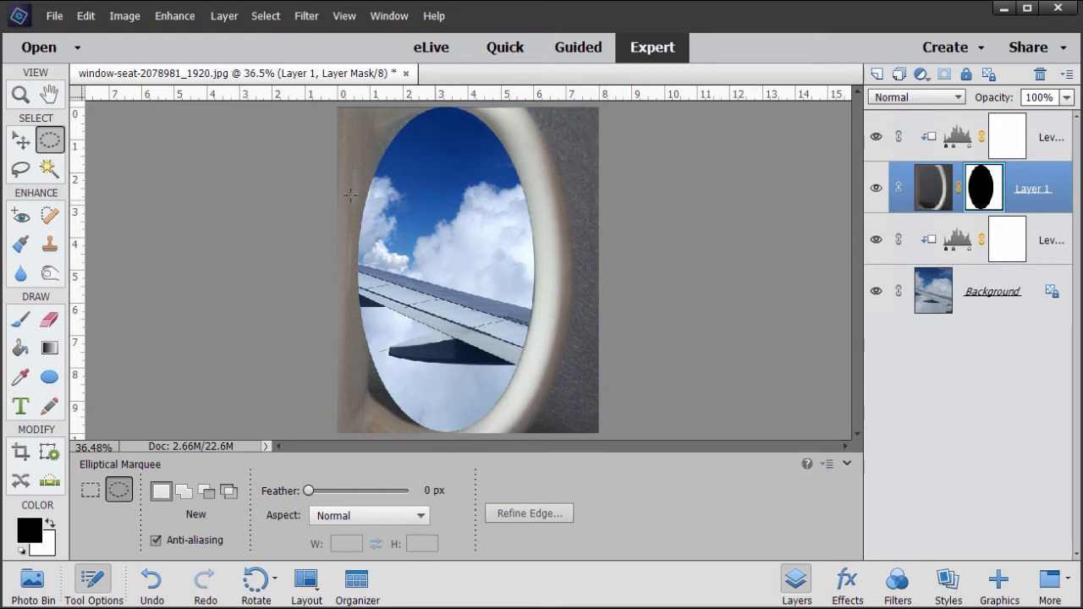
Reselect the last selection, save it as a new selection named "window", and deselect
{"action": "left_click", "coordinate": [265, 15]}
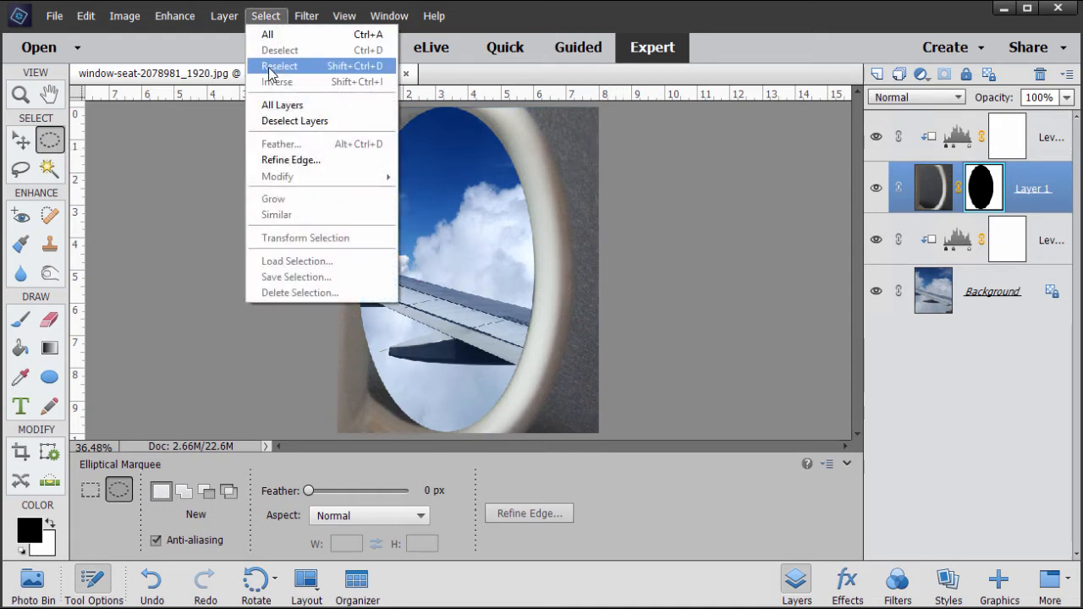
{"action": "left_click", "coordinate": [270, 64]}
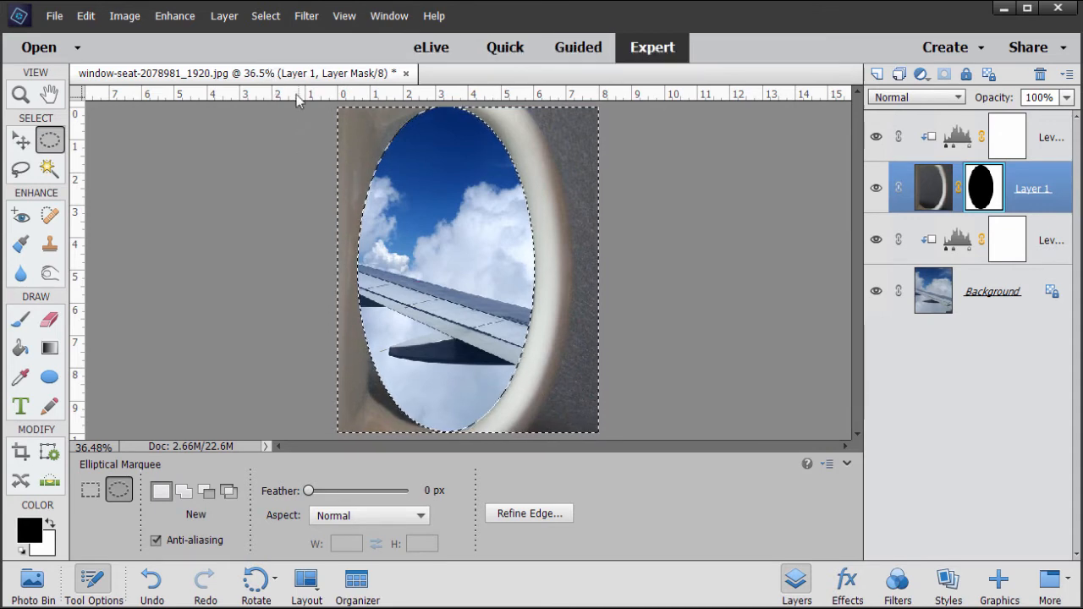
{"action": "left_click", "coordinate": [265, 16]}
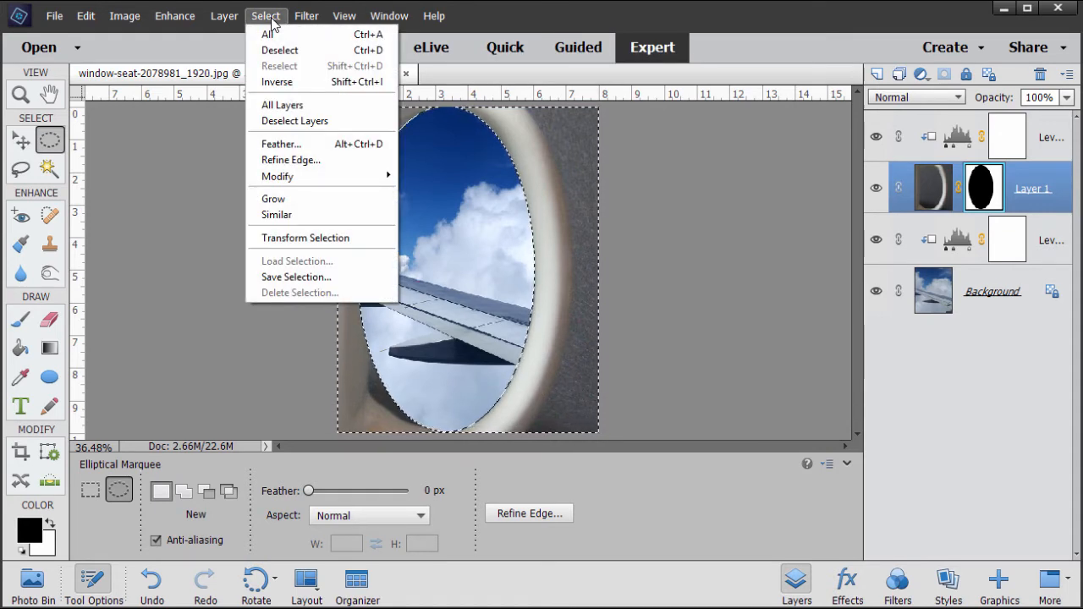
{"action": "left_click", "coordinate": [294, 277]}
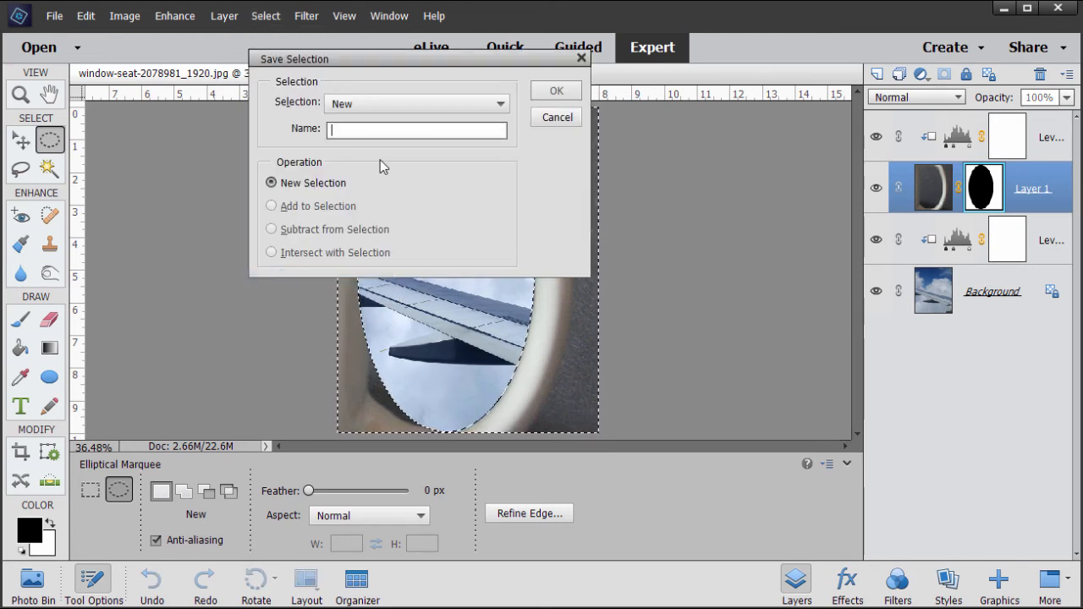
{"action": "type", "text": "window"}
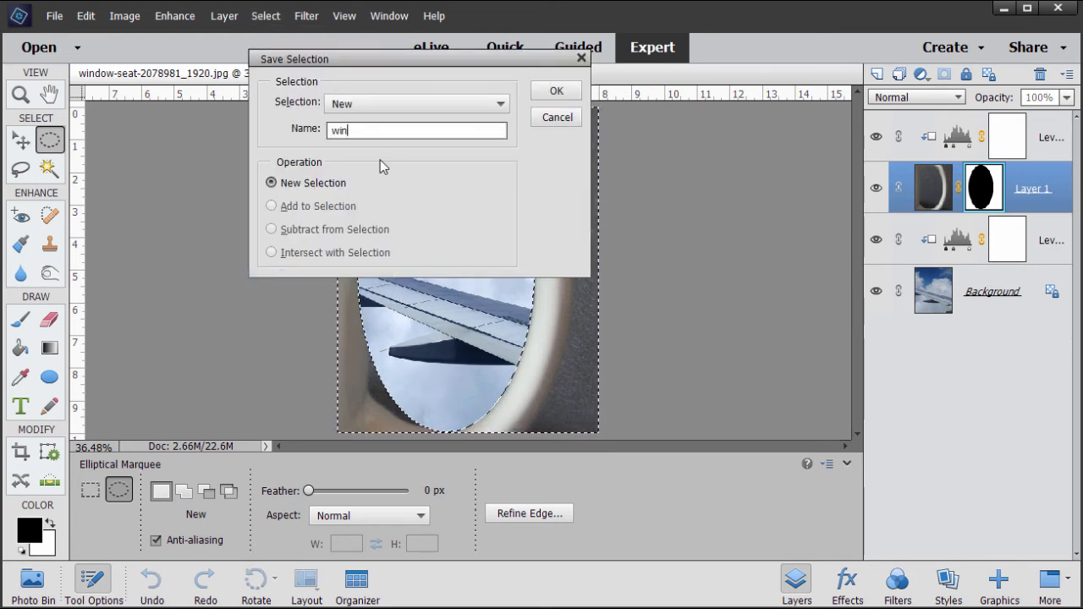
{"action": "left_click", "coordinate": [554, 91]}
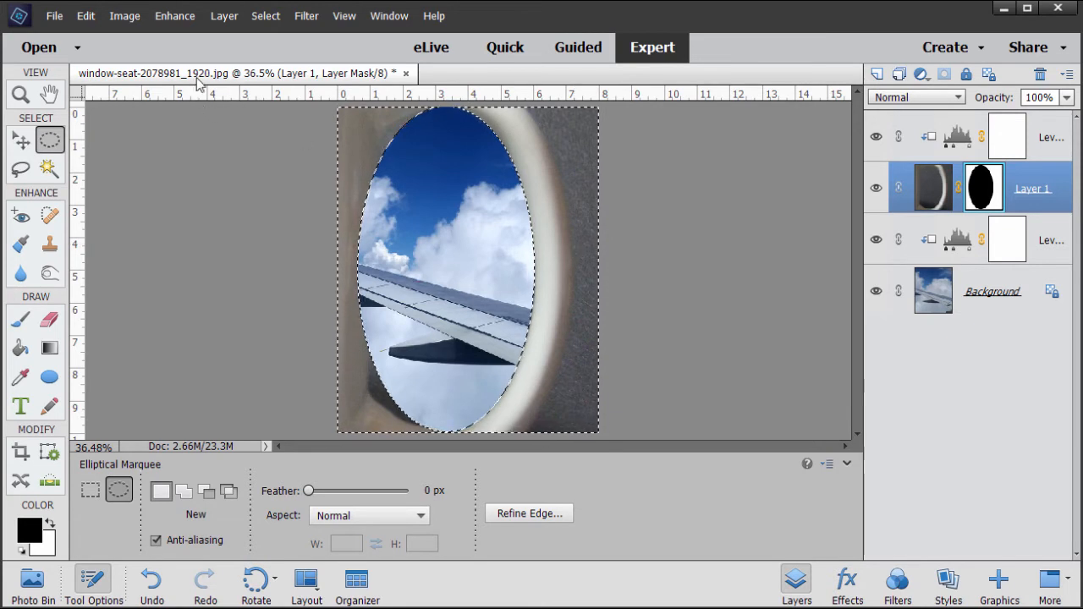
{"action": "left_click", "coordinate": [269, 16]}
{"action": "left_click", "coordinate": [281, 53]}
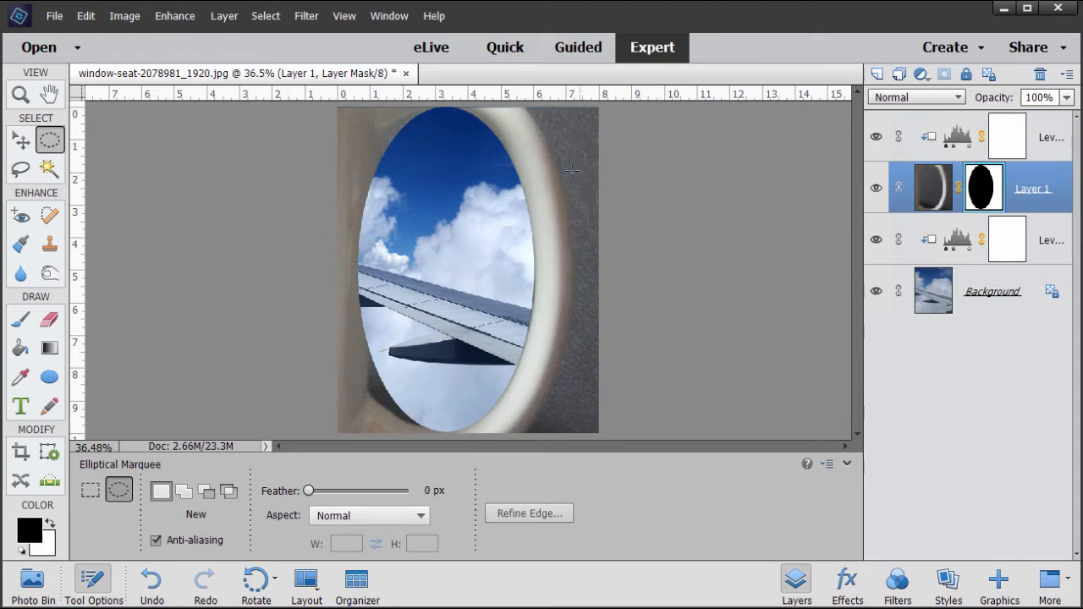
Add a new empty layer at the top of the layer stack and release it from the clipping mask
{"action": "left_click", "coordinate": [877, 74]}
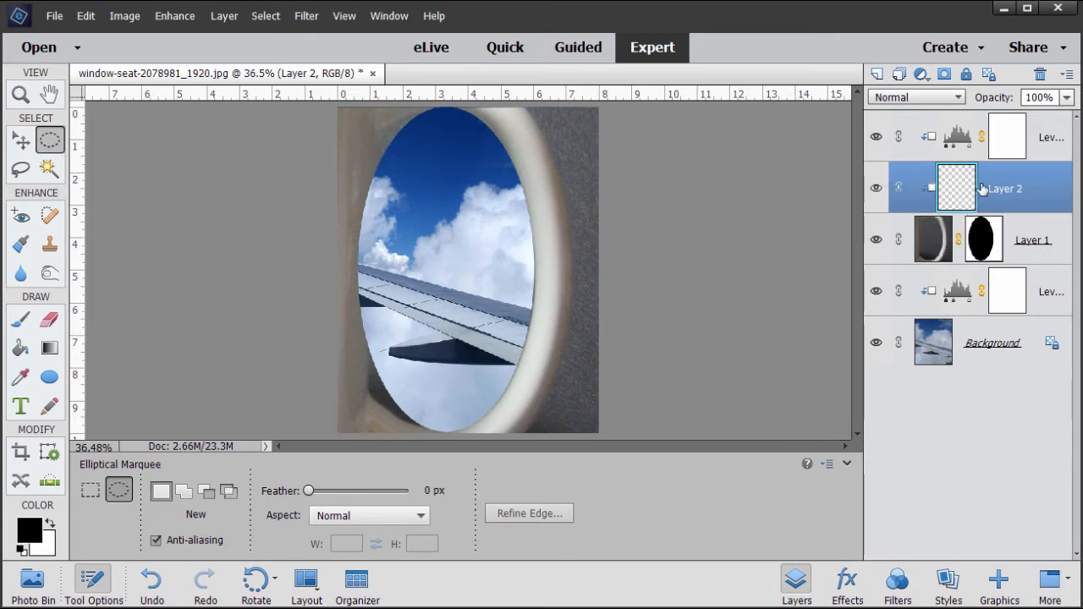
{"action": "left_click_drag", "start_coordinate": [995, 183], "coordinate": [999, 118]}
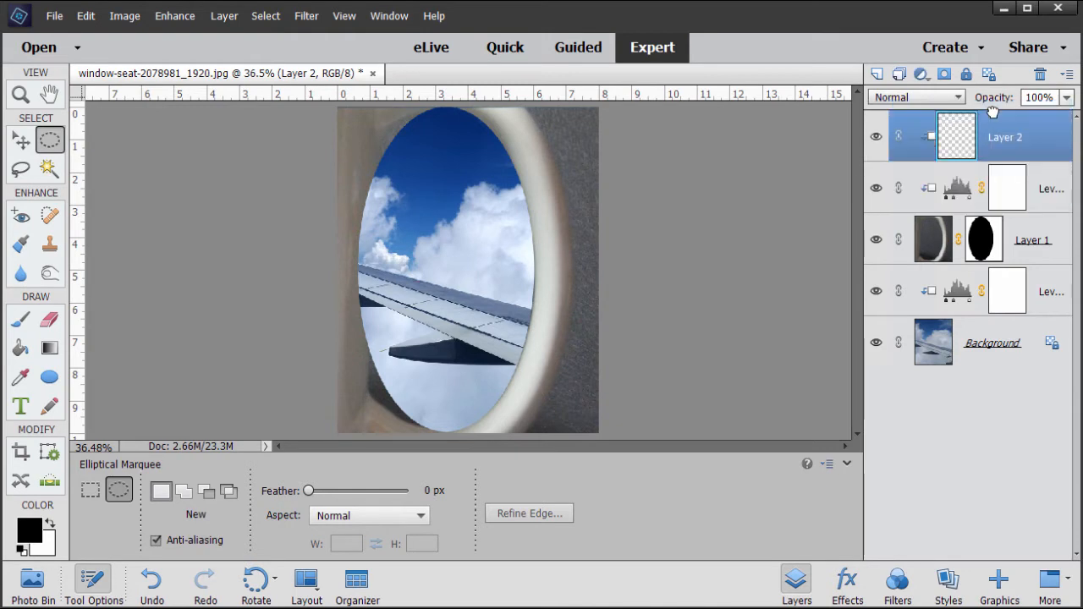
{"action": "right_click", "coordinate": [1004, 144]}
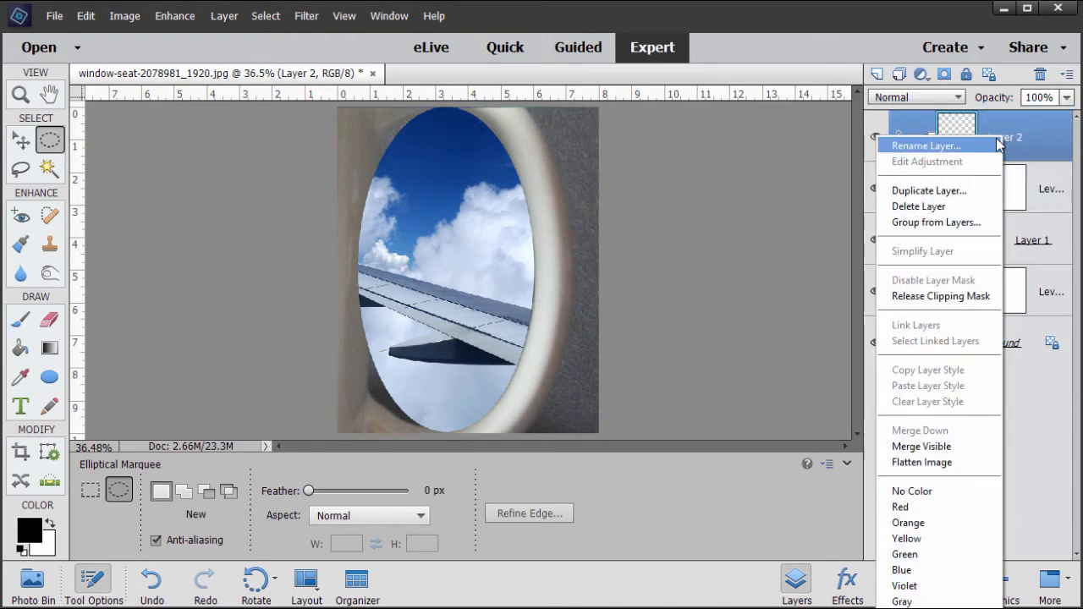
{"action": "left_click", "coordinate": [940, 296]}
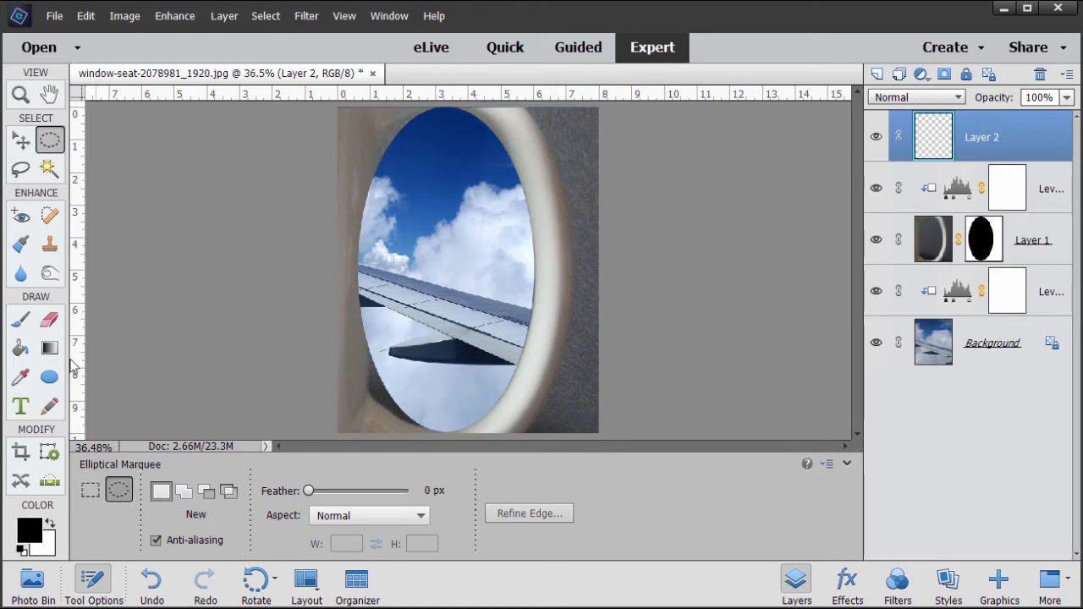
Sample the light grey of the mug handle as the foreground colour and fill Layer 2 with it using the Paint Bucket
{"action": "left_click", "coordinate": [20, 377]}
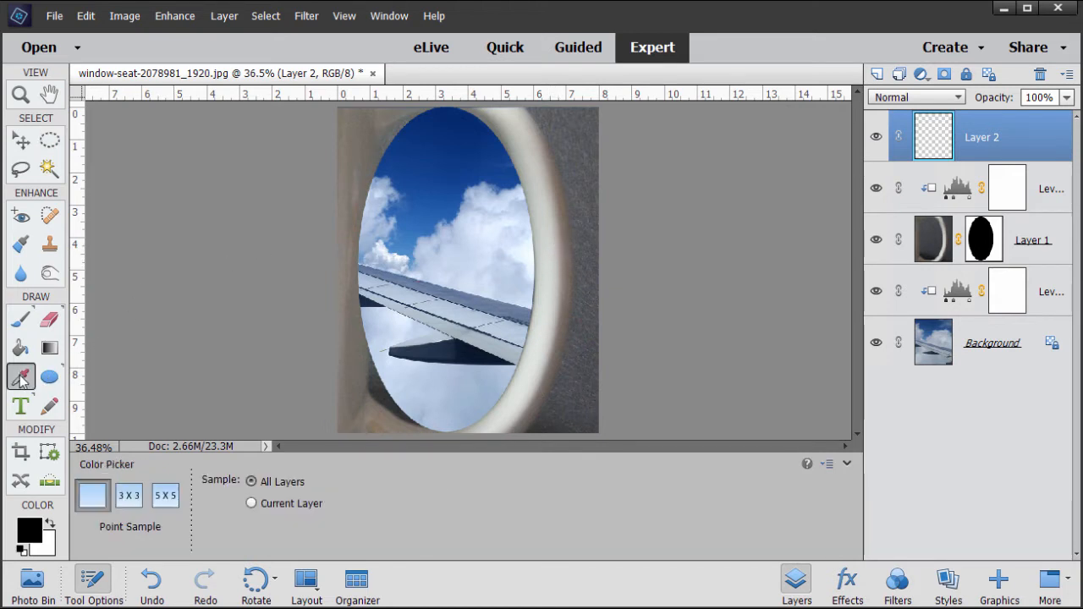
{"action": "left_click", "coordinate": [558, 237]}
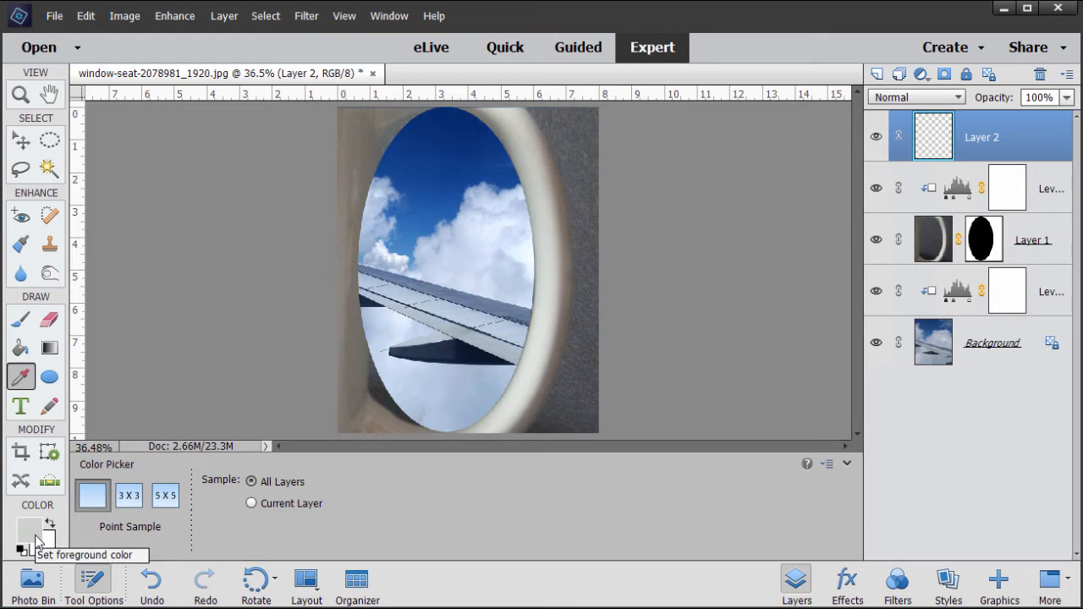
{"action": "left_click", "coordinate": [20, 348]}
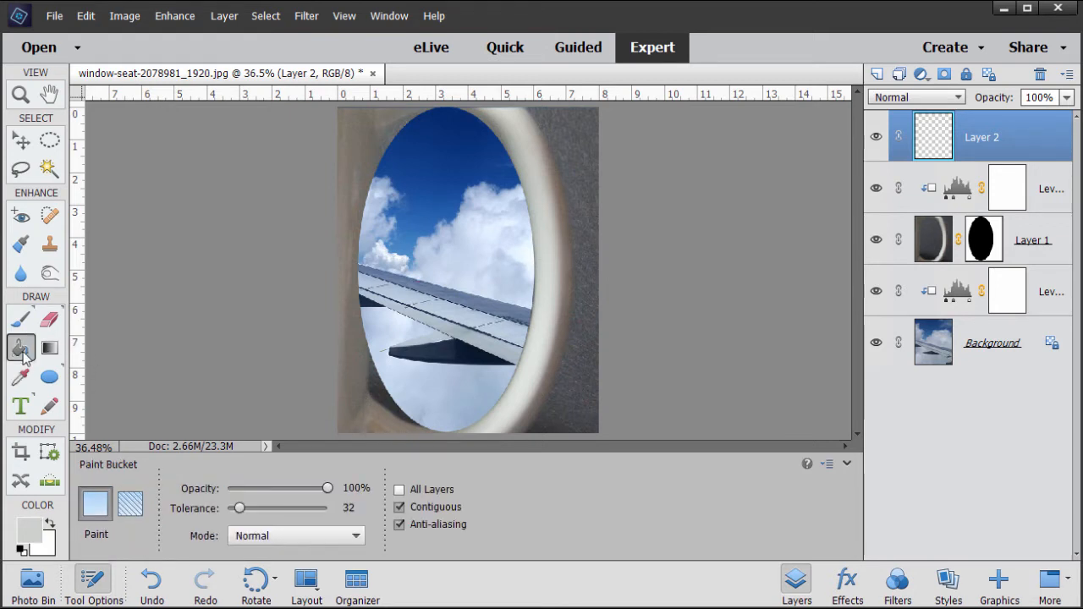
{"action": "left_click", "coordinate": [546, 284]}
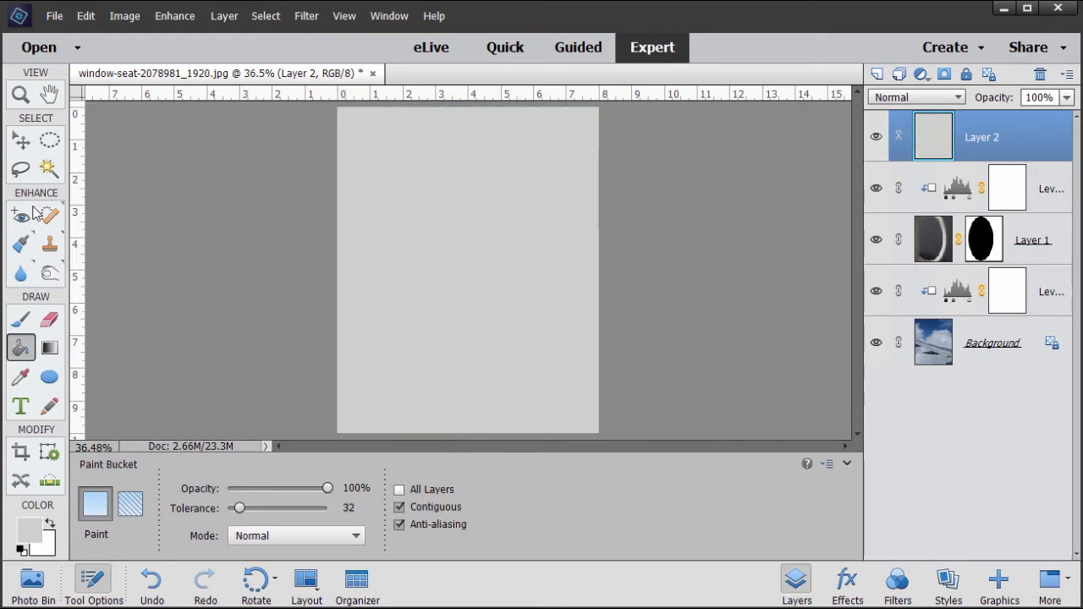
Lower the opacity of the grey-filled Layer 2 to 45%
{"action": "left_click", "coordinate": [22, 142]}
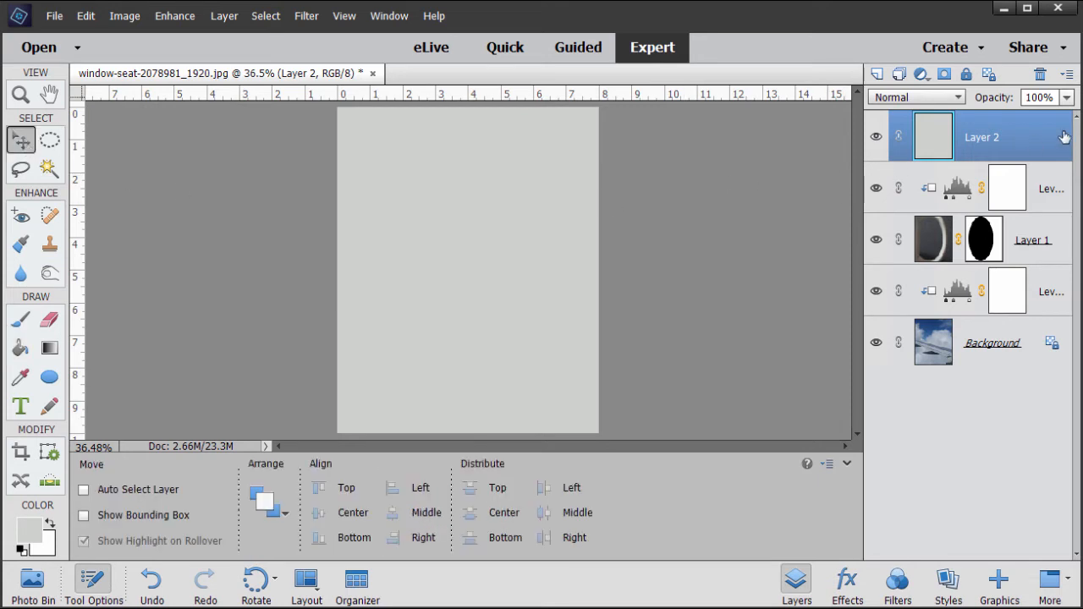
{"action": "left_click", "coordinate": [1071, 100]}
{"action": "left_click_drag", "start_coordinate": [1064, 117], "coordinate": [1038, 124]}
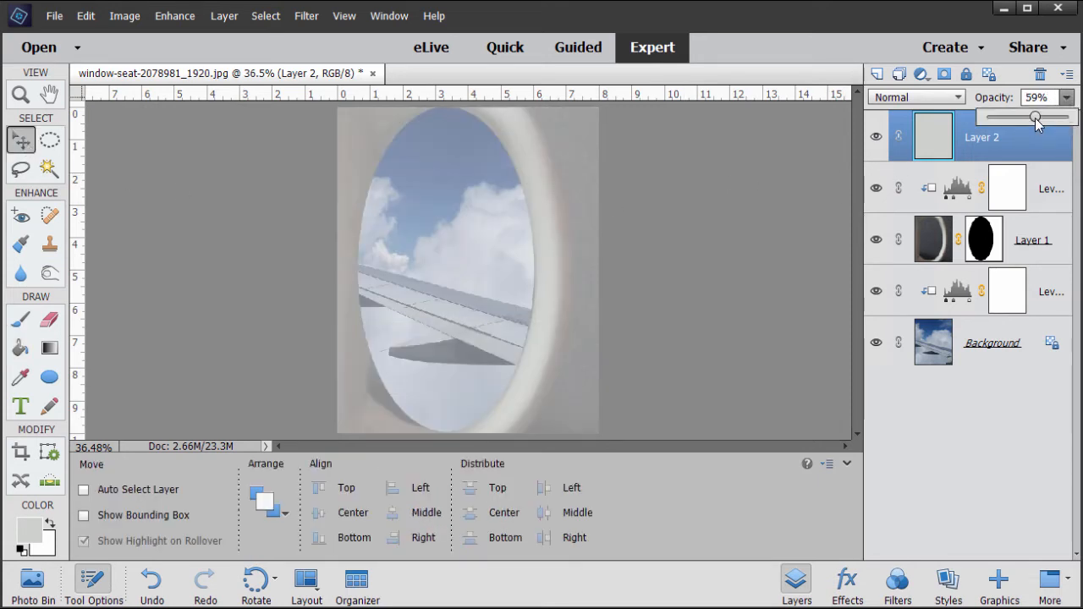
{"action": "left_click_drag", "start_coordinate": [1032, 121], "coordinate": [1025, 120]}
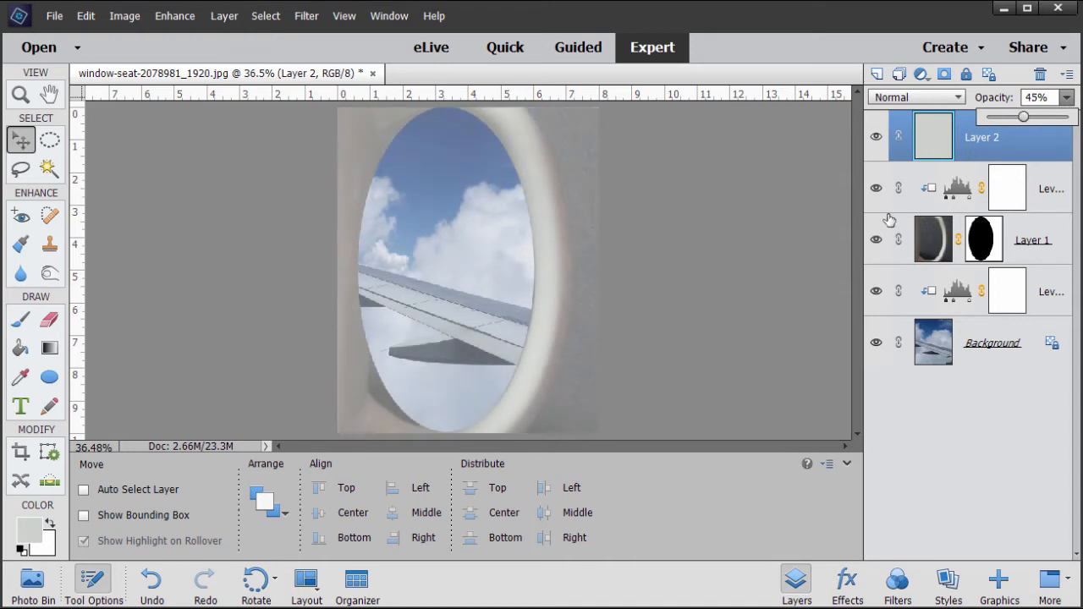
{"action": "left_click", "coordinate": [1023, 145]}
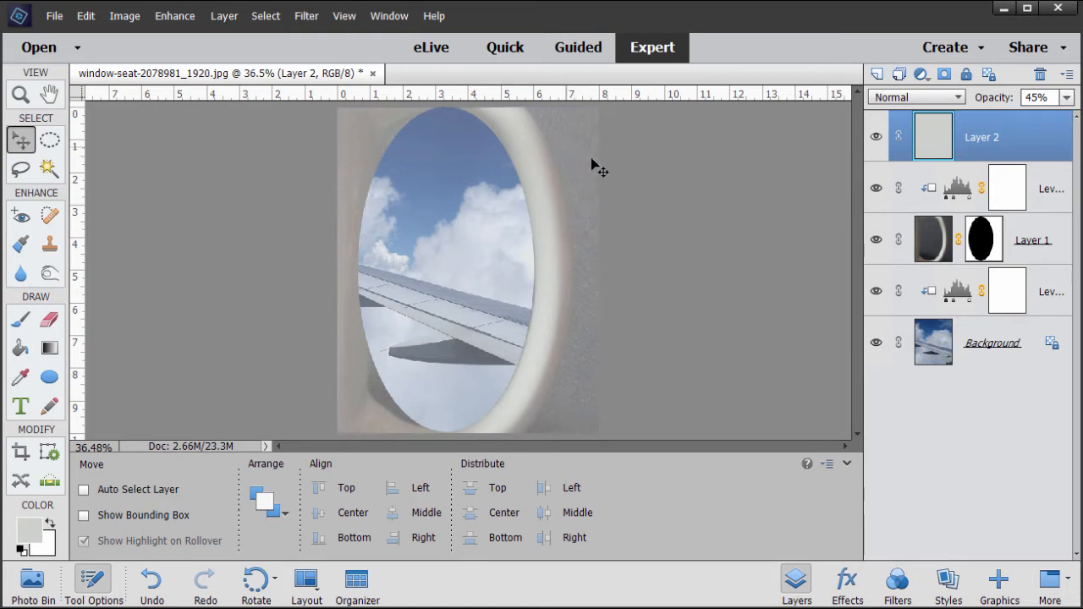
Load the saved "window" selection as a new selection while Layer 2 is active
{"action": "left_click", "coordinate": [264, 16]}
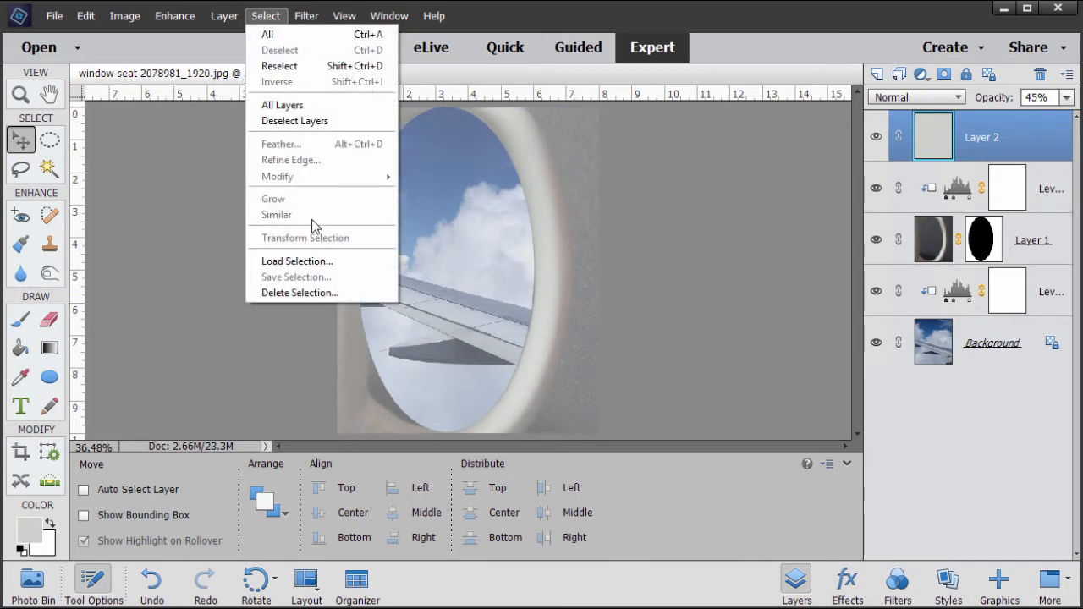
{"action": "left_click", "coordinate": [295, 262]}
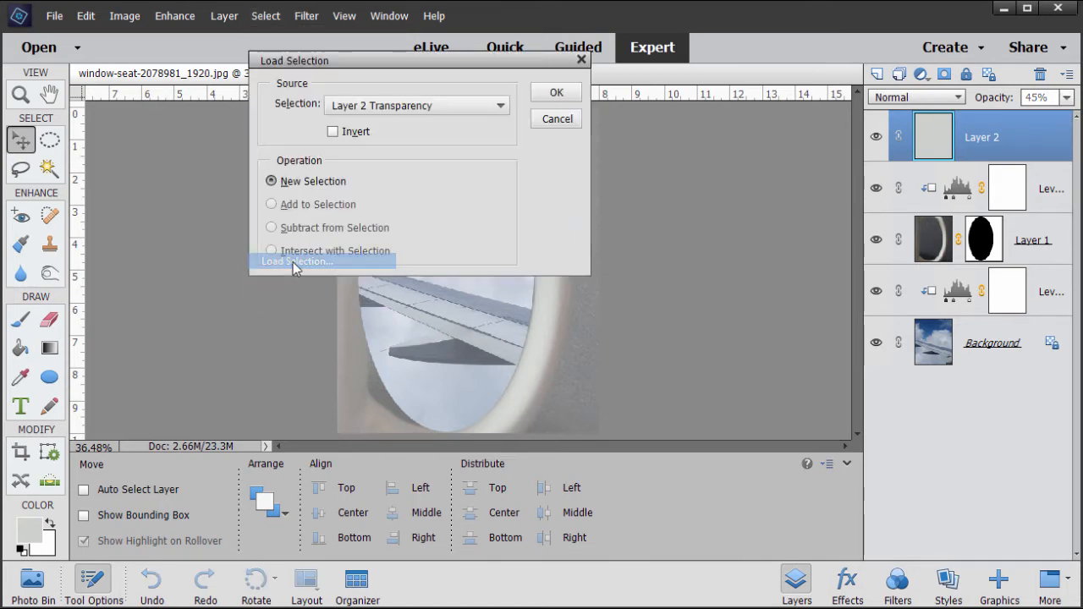
{"action": "left_click", "coordinate": [435, 106]}
{"action": "left_click", "coordinate": [368, 150]}
{"action": "left_click", "coordinate": [556, 92]}
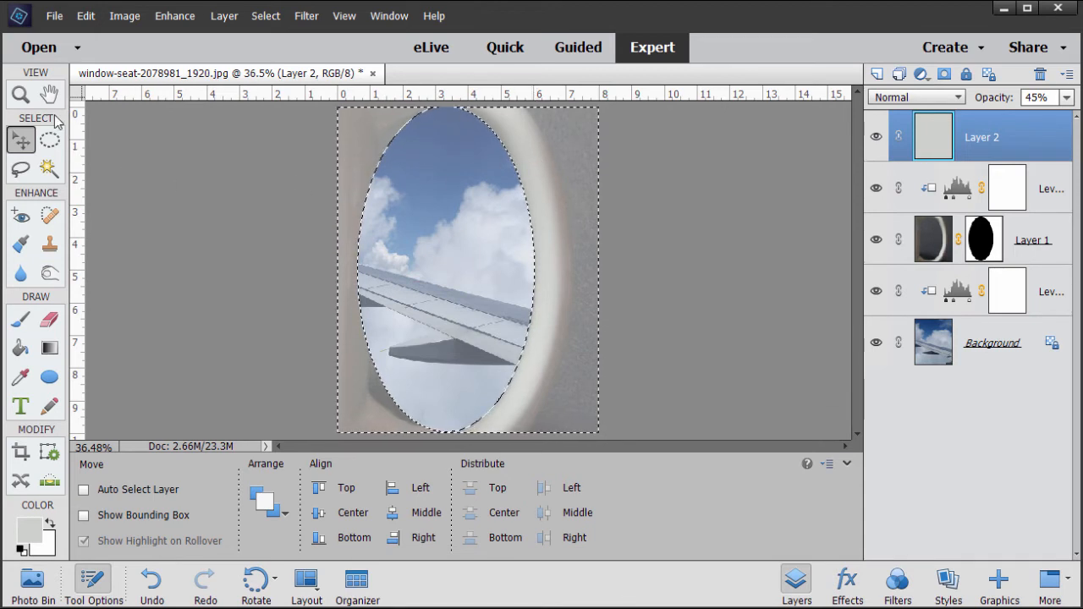
Transform the loaded window selection, scaling it proportionally to about 116% so its oval follows the outer edge of the mug-handle rim
{"action": "left_click", "coordinate": [20, 94]}
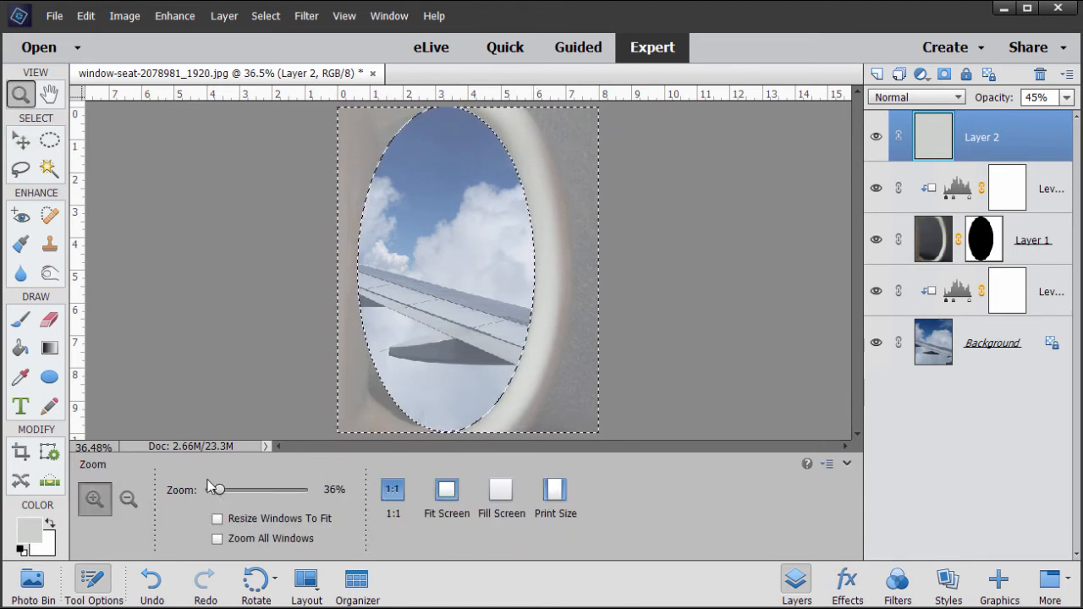
{"action": "left_click_drag", "start_coordinate": [213, 497], "coordinate": [217, 497]}
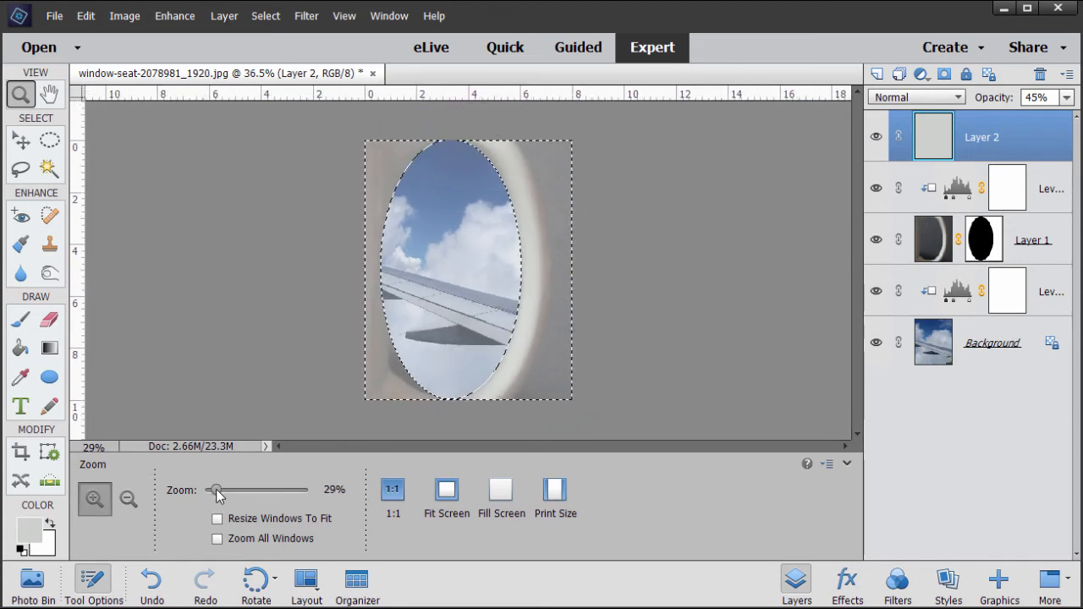
{"action": "left_click", "coordinate": [22, 140]}
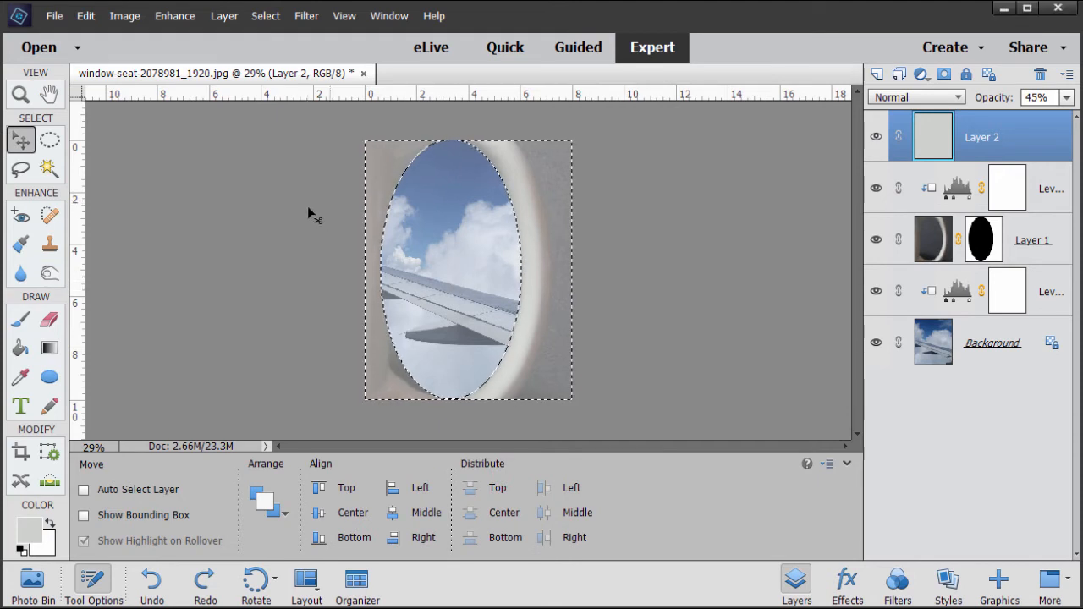
{"action": "left_click", "coordinate": [266, 15]}
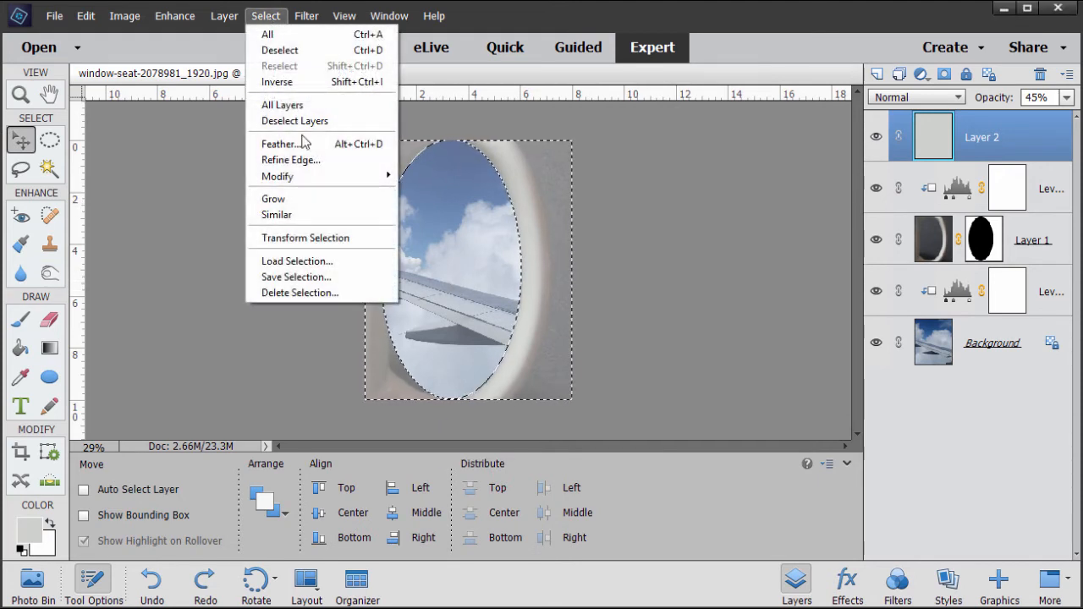
{"action": "left_click", "coordinate": [305, 238]}
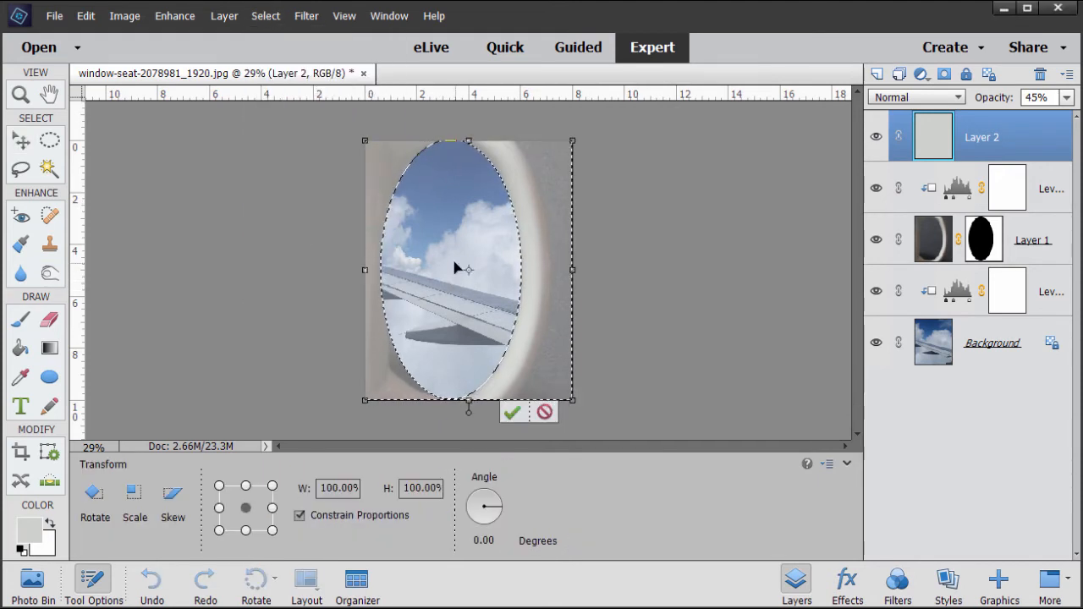
{"action": "left_click_drag", "start_coordinate": [572, 140], "coordinate": [590, 117]}
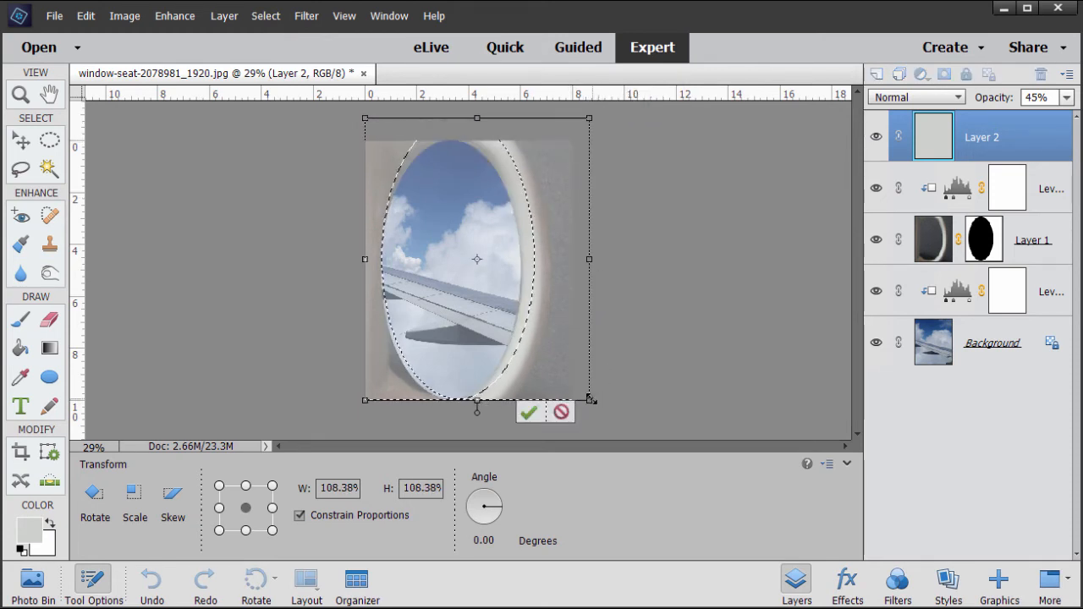
{"action": "left_click_drag", "start_coordinate": [589, 400], "coordinate": [606, 419]}
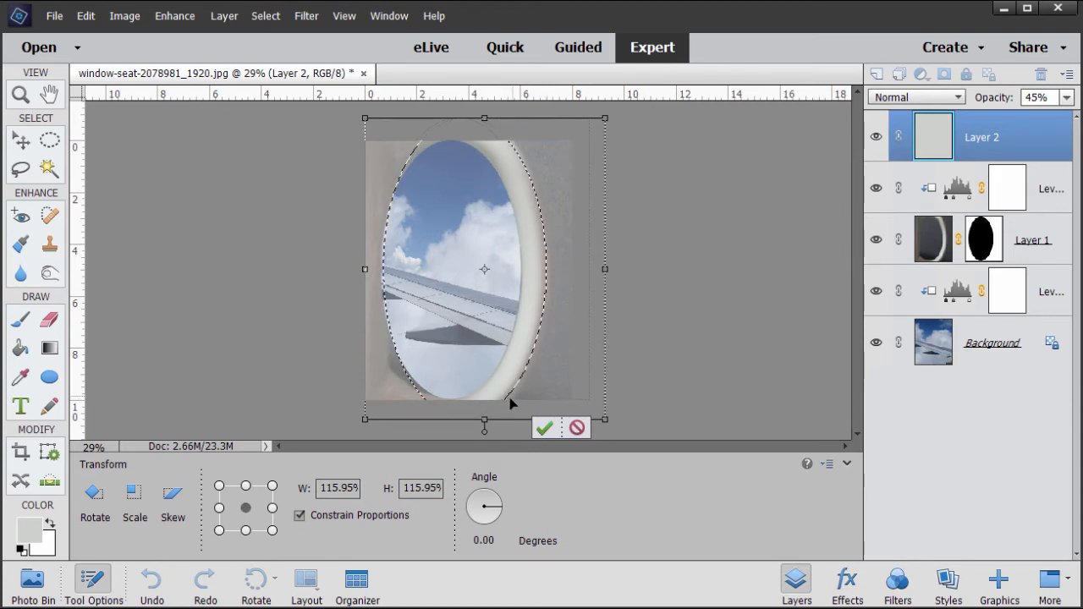
{"action": "left_click", "coordinate": [544, 429]}
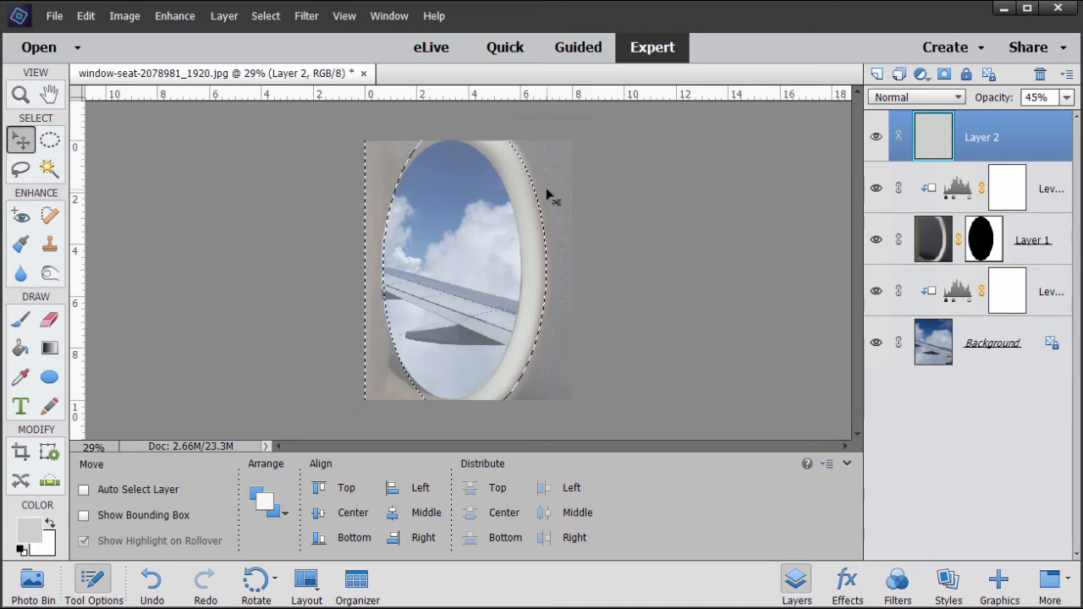
Raise Layer 2's opacity to 100% and add a layer mask from the enlarged selection
{"action": "left_click", "coordinate": [1068, 98]}
{"action": "left_click_drag", "start_coordinate": [1024, 118], "coordinate": [1072, 117]}
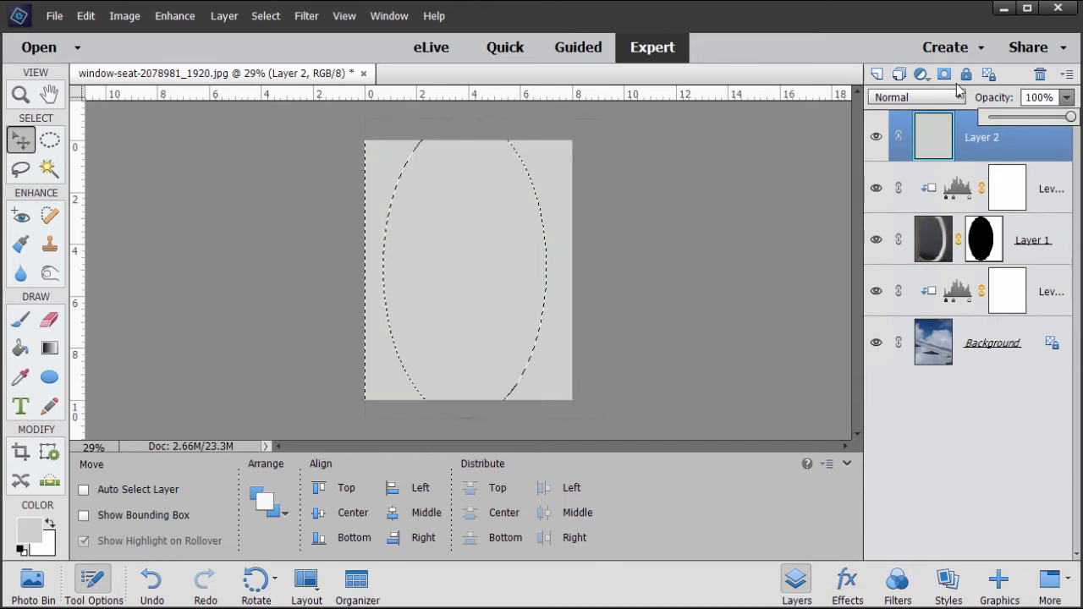
{"action": "left_click", "coordinate": [945, 74]}
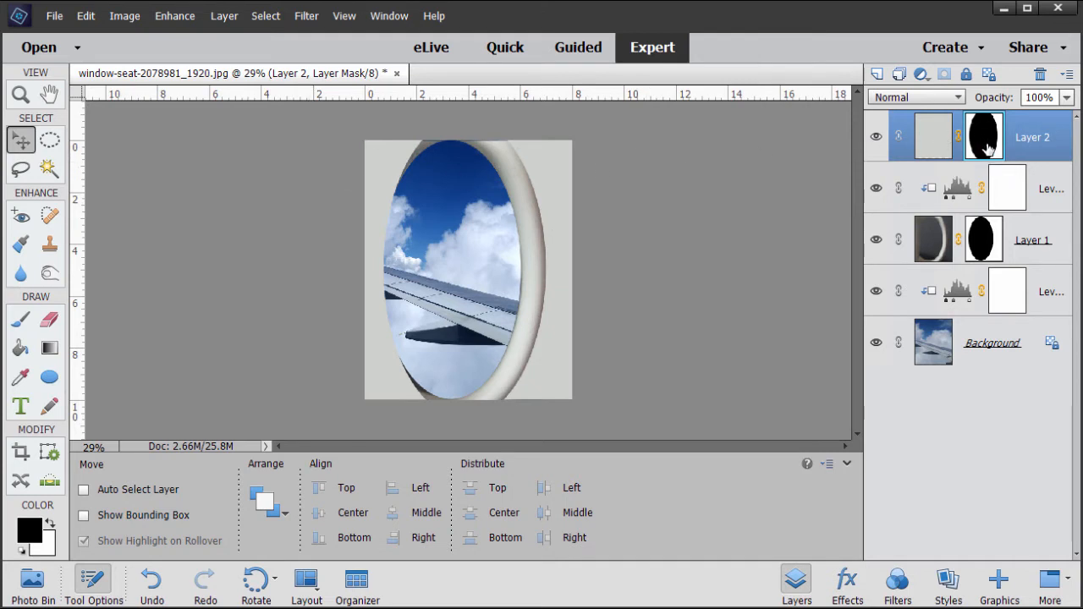
Start a Gaussian Blur on Layer 2's mask and try a radius of 33.2 pixels
{"action": "left_click", "coordinate": [929, 146]}
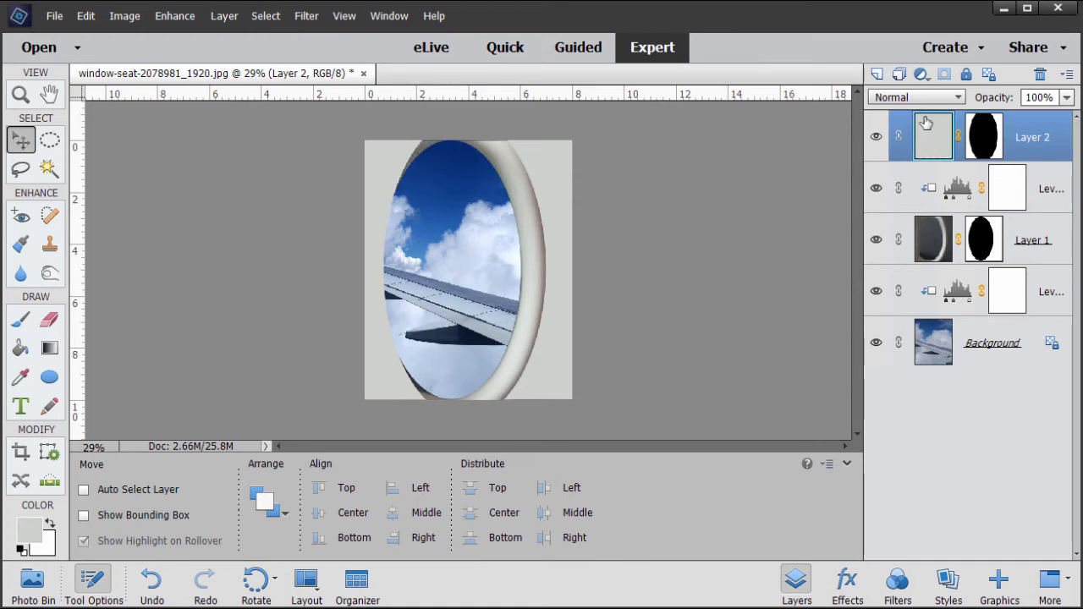
{"action": "left_click", "coordinate": [990, 148]}
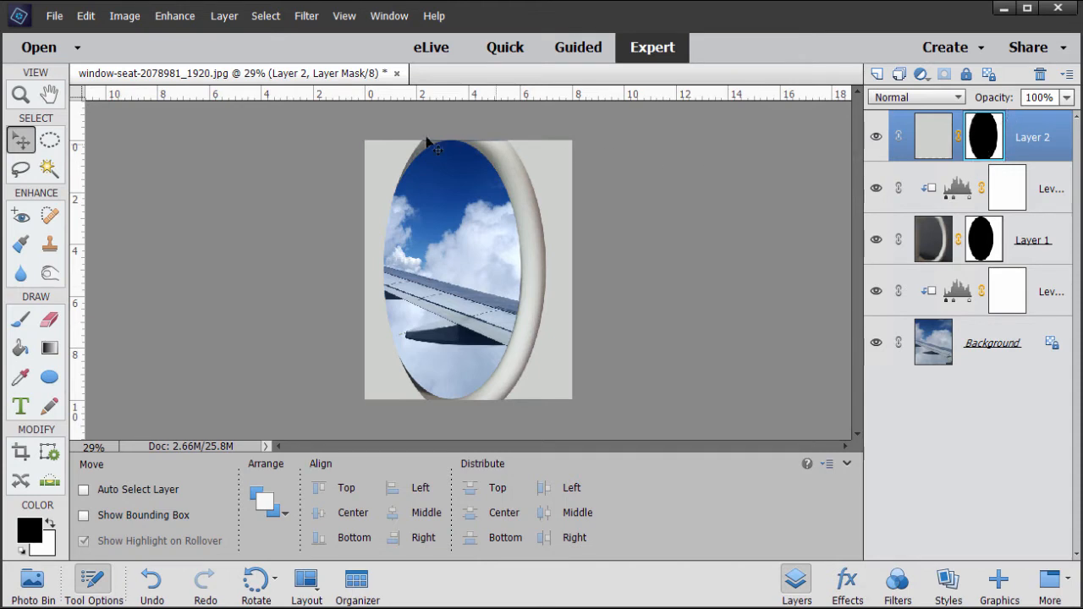
{"action": "left_click", "coordinate": [306, 17]}
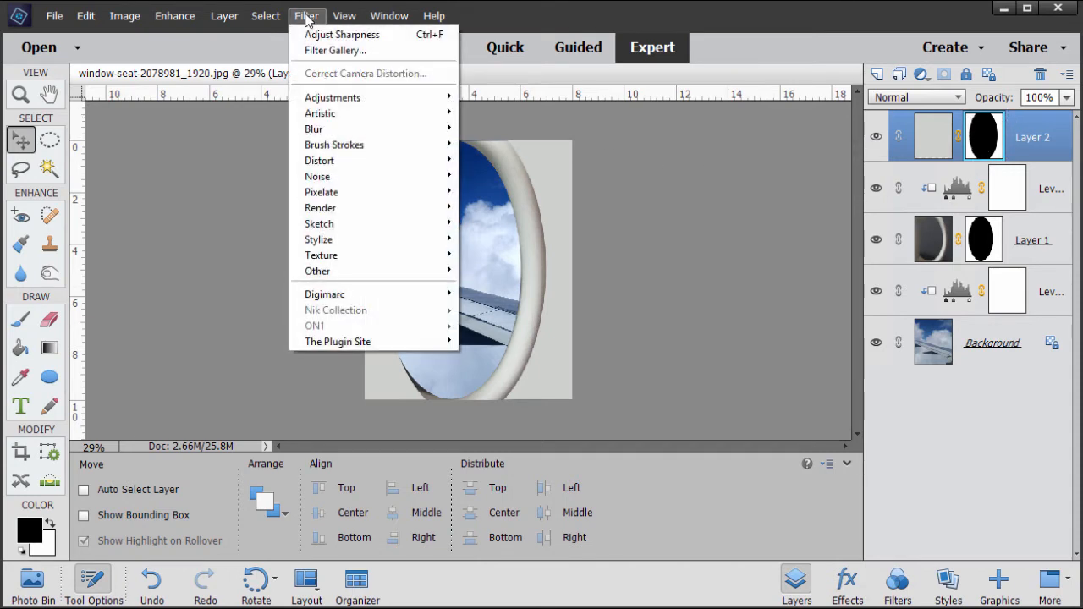
{"action": "mouse_move", "coordinate": [339, 134]}
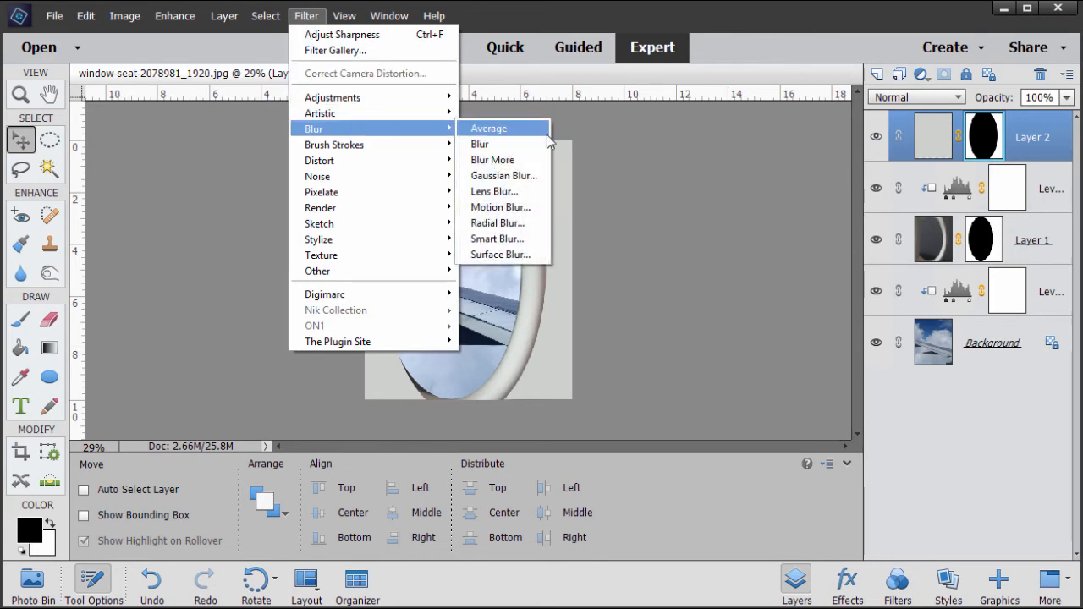
{"action": "left_click", "coordinate": [518, 177]}
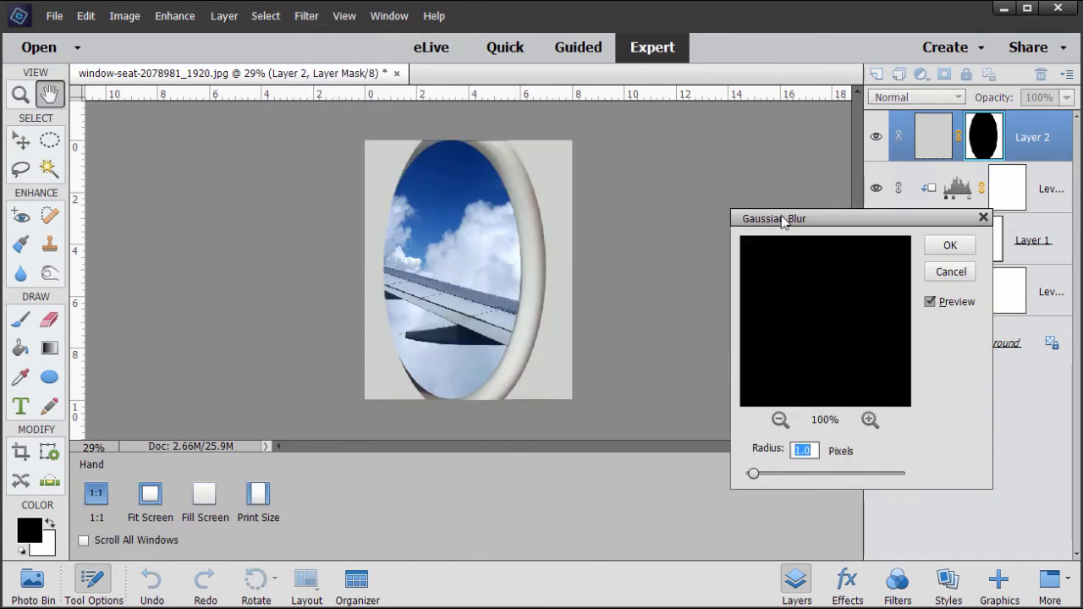
{"action": "left_click_drag", "start_coordinate": [783, 222], "coordinate": [713, 195]}
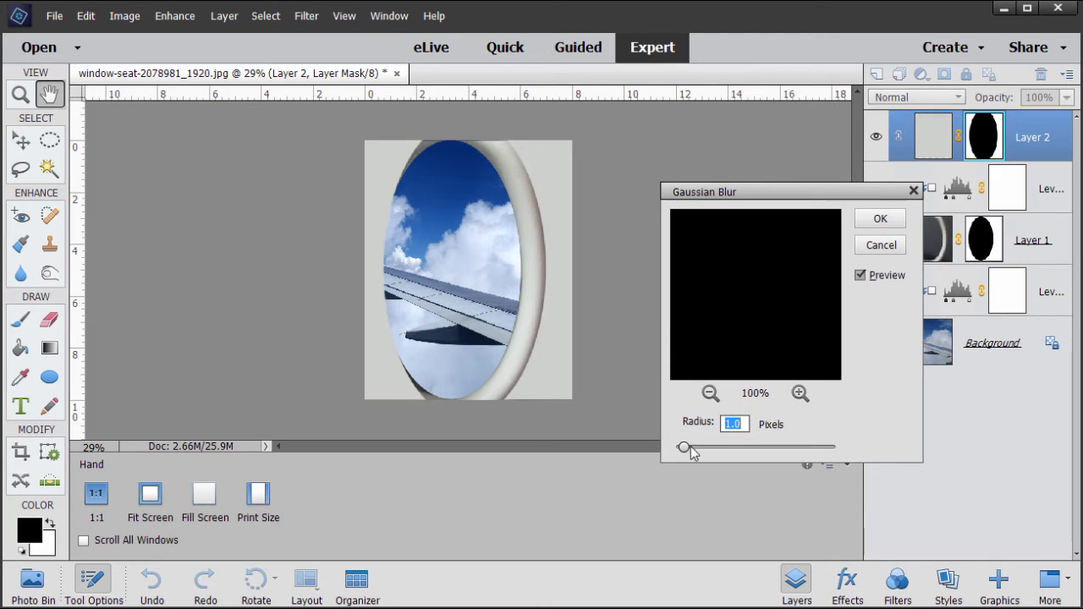
{"action": "left_click_drag", "start_coordinate": [689, 451], "coordinate": [756, 451]}
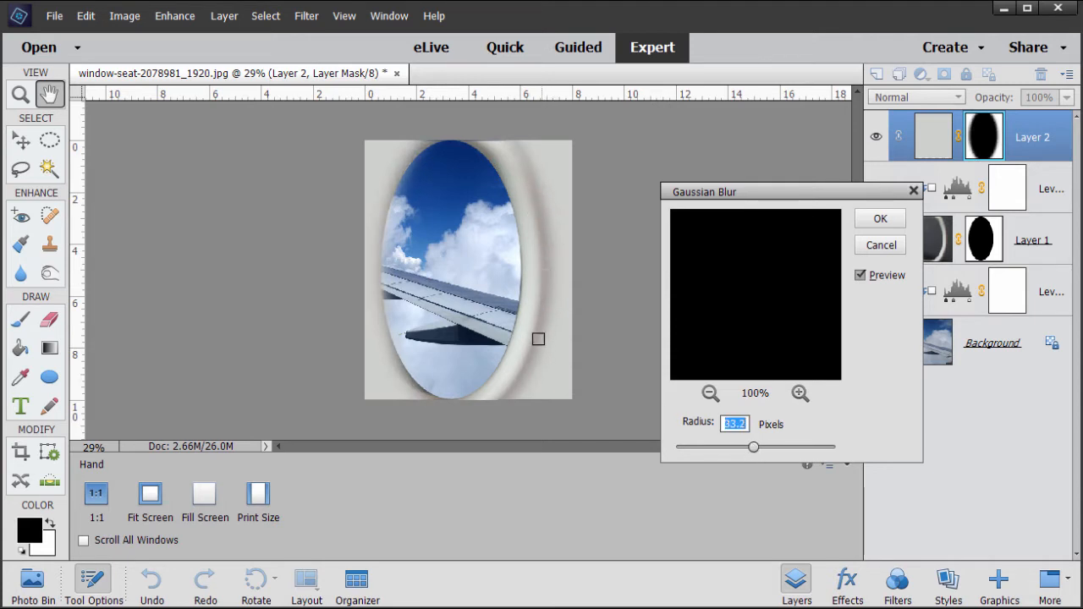
Compare the mask edge with and without the blur, set the radius to 20.8 pixels and apply the Gaussian Blur
{"action": "left_click", "coordinate": [862, 276]}
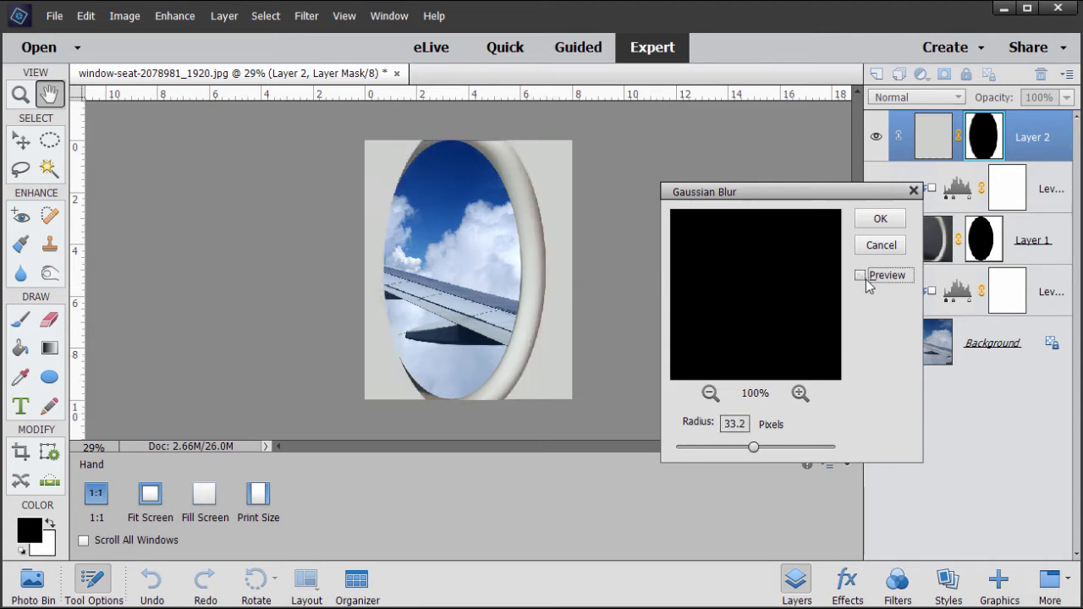
{"action": "left_click", "coordinate": [862, 276]}
{"action": "left_click", "coordinate": [863, 276]}
{"action": "left_click_drag", "start_coordinate": [754, 450], "coordinate": [722, 451]}
{"action": "left_click_drag", "start_coordinate": [730, 450], "coordinate": [743, 453]}
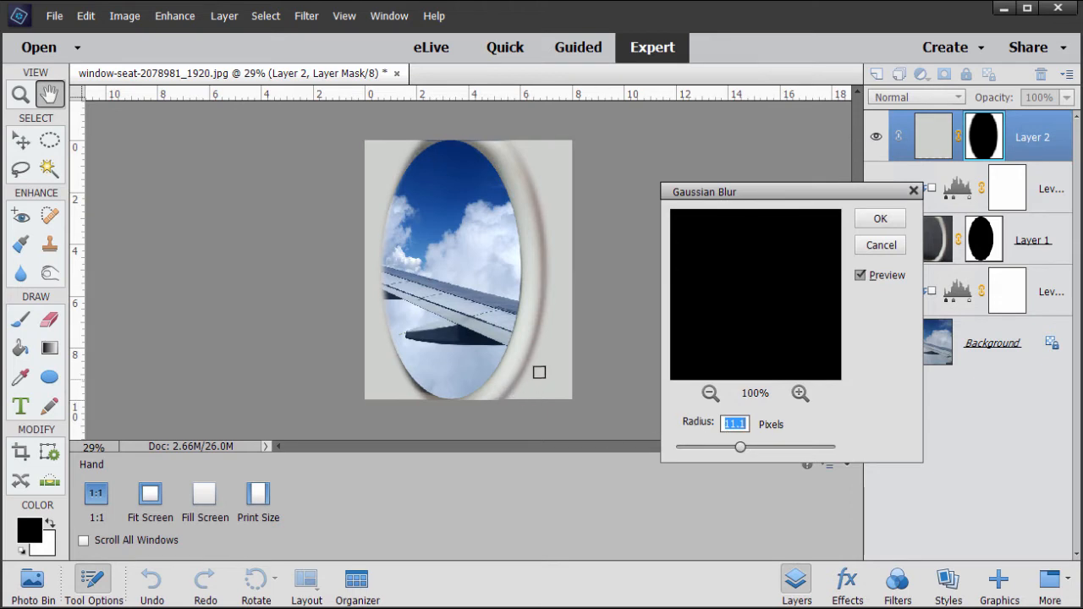
{"action": "left_click_drag", "start_coordinate": [742, 449], "coordinate": [746, 451]}
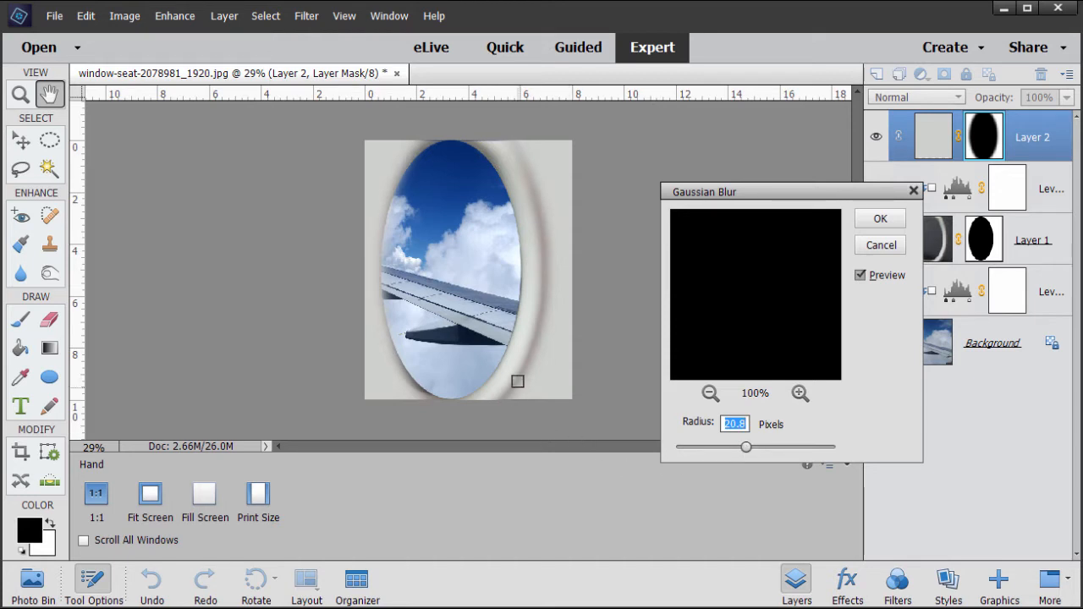
{"action": "left_click", "coordinate": [879, 223]}
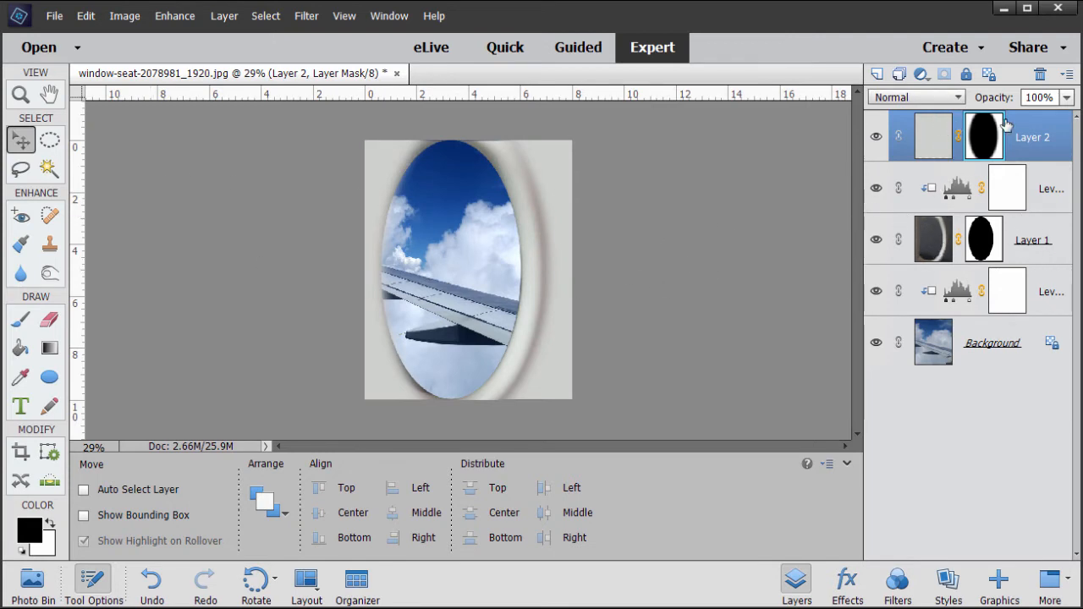
Select Layer 2, its Levels layer and Layer 1 together, and move the window frame to the right and slightly down
{"action": "key", "text": "shift"}
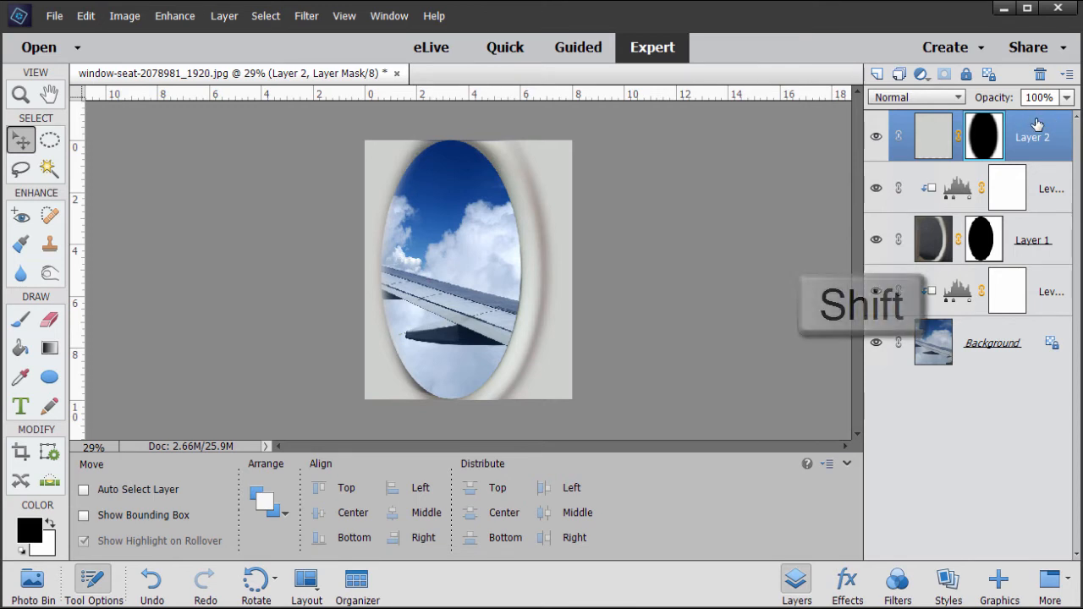
{"action": "left_click", "coordinate": [1034, 230], "text": "shift"}
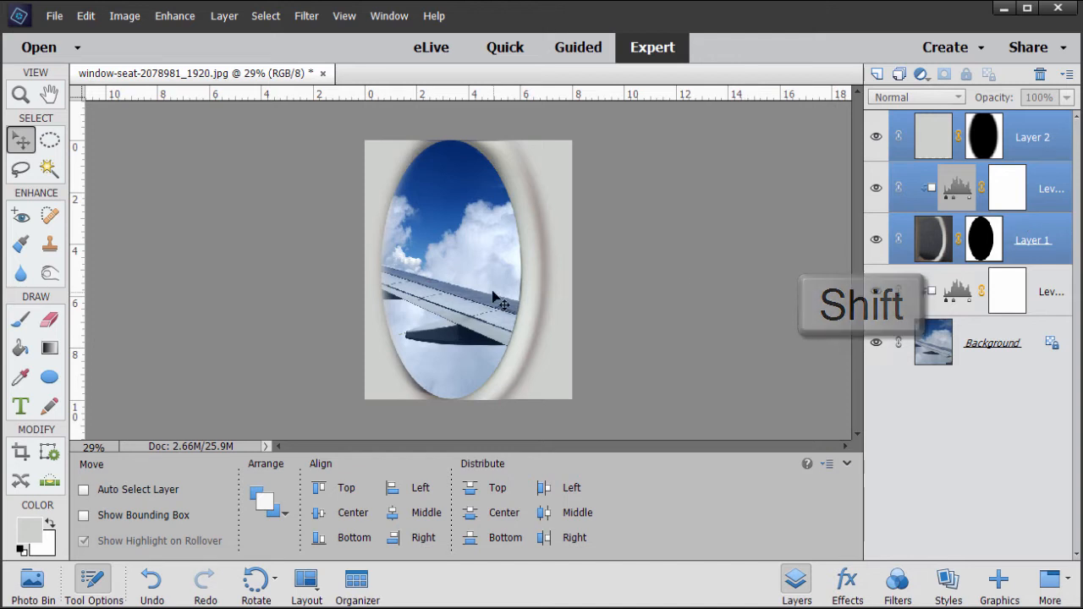
{"action": "left_click_drag", "start_coordinate": [495, 293], "coordinate": [539, 296]}
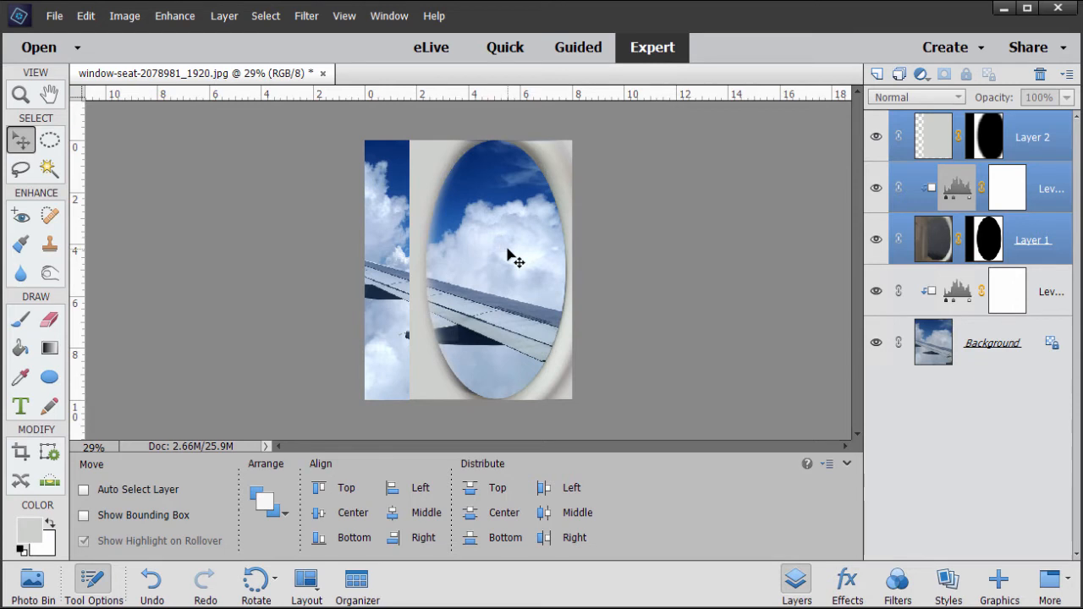
{"action": "key", "text": "Down"}
{"action": "key", "text": "Down"}
{"action": "key", "text": "Down"}
{"action": "key", "text": "Down"}
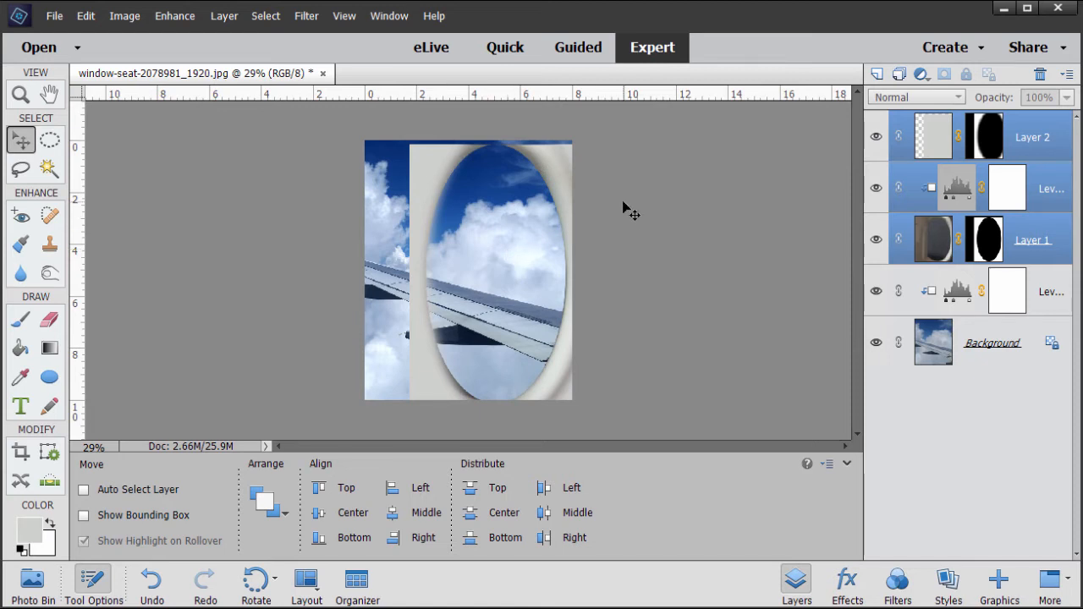
Scale the selected window-frame layers proportionally to about 105% and reposition the oval on the right side of the image
{"action": "key", "text": "ctrl+t"}
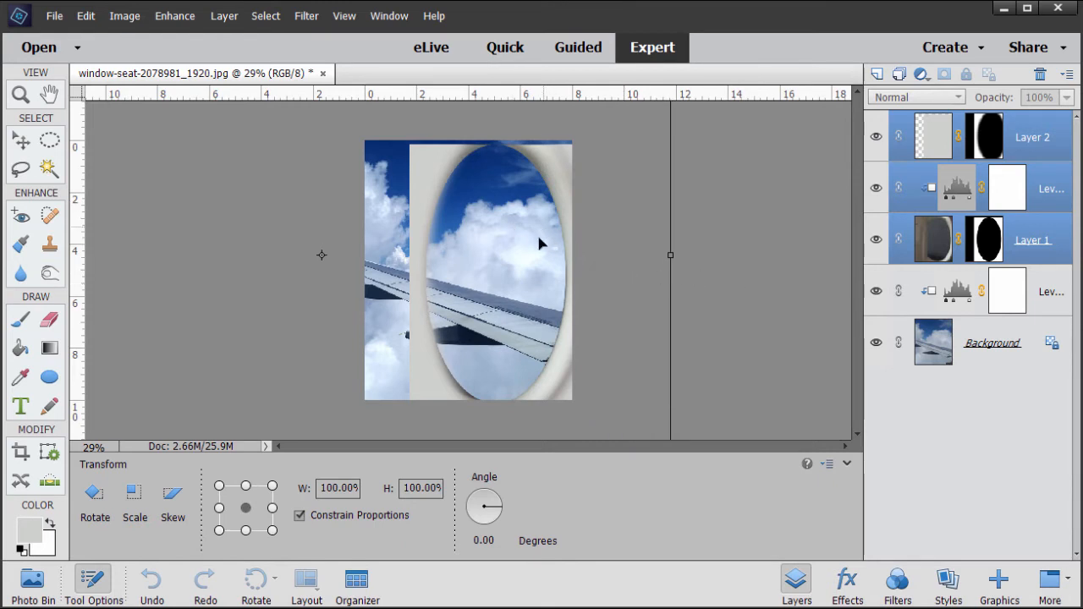
{"action": "left_click_drag", "start_coordinate": [539, 242], "coordinate": [461, 404]}
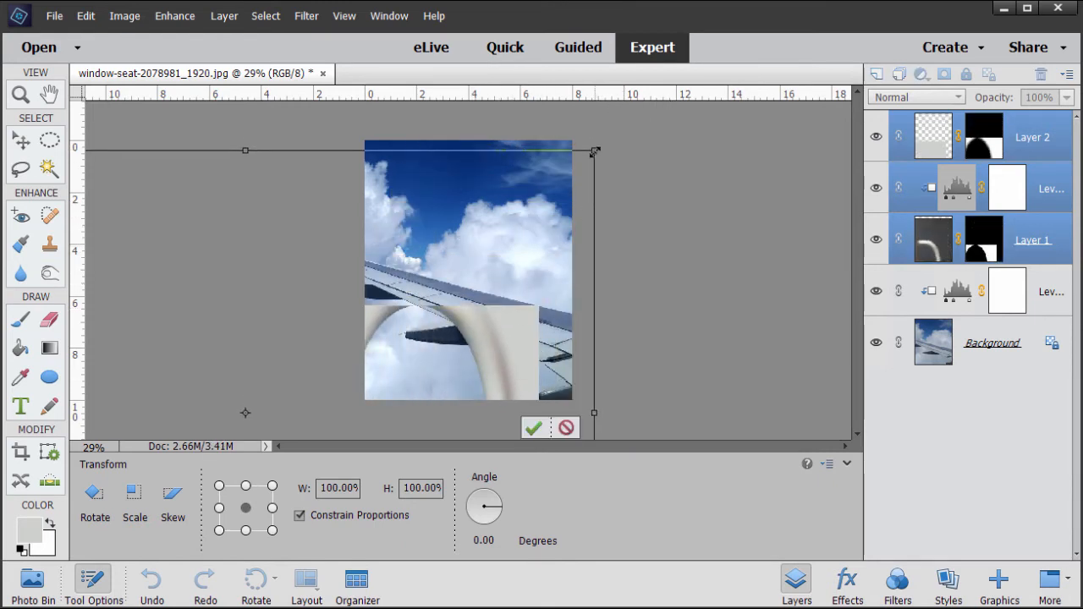
{"action": "left_click_drag", "start_coordinate": [595, 151], "coordinate": [629, 124]}
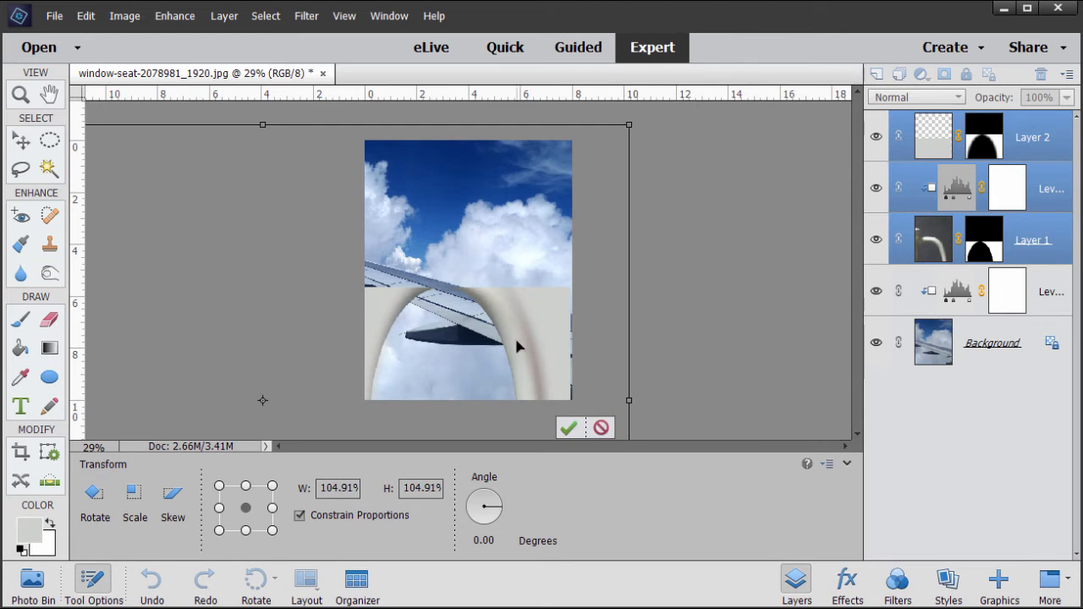
{"action": "left_click_drag", "start_coordinate": [516, 345], "coordinate": [564, 178]}
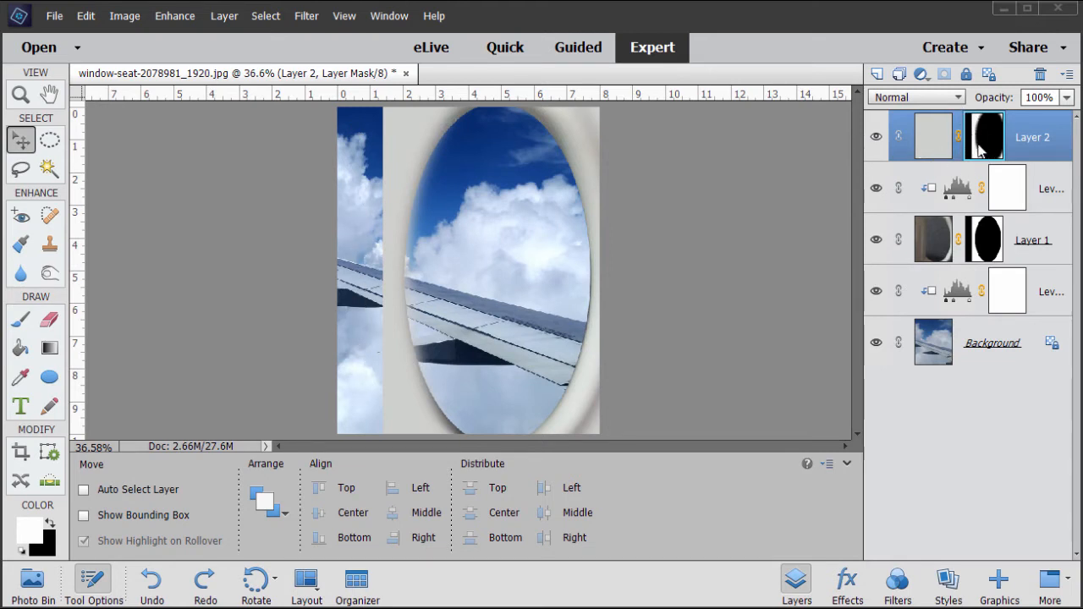
Fill the black strip on the left of Layer 2's mask with white using the Paint Bucket, extending the grey wall to the image edge
{"action": "left_click", "coordinate": [24, 553]}
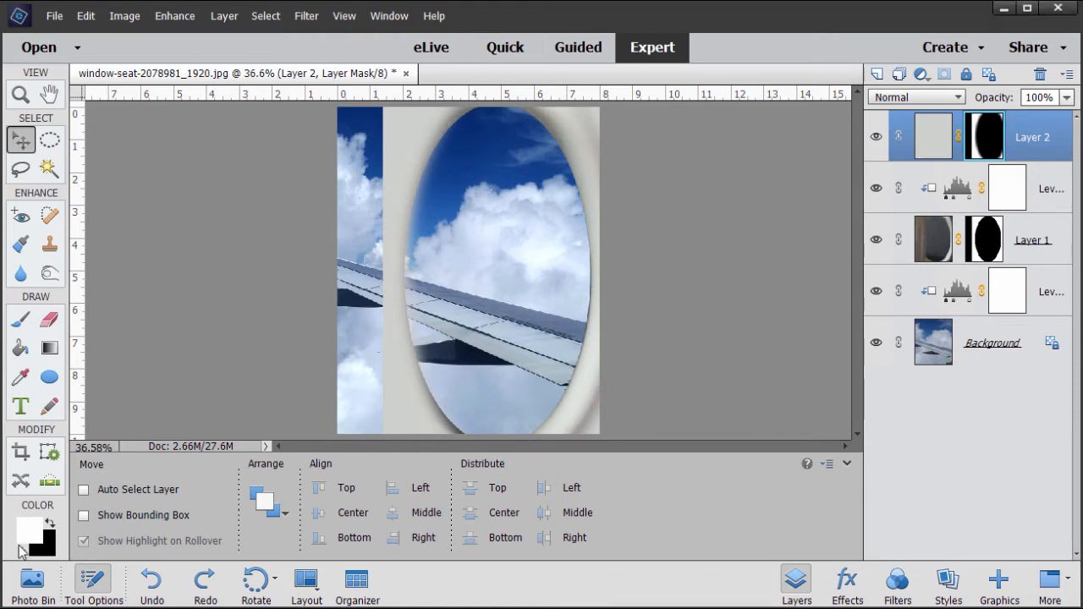
{"action": "left_click", "coordinate": [50, 525]}
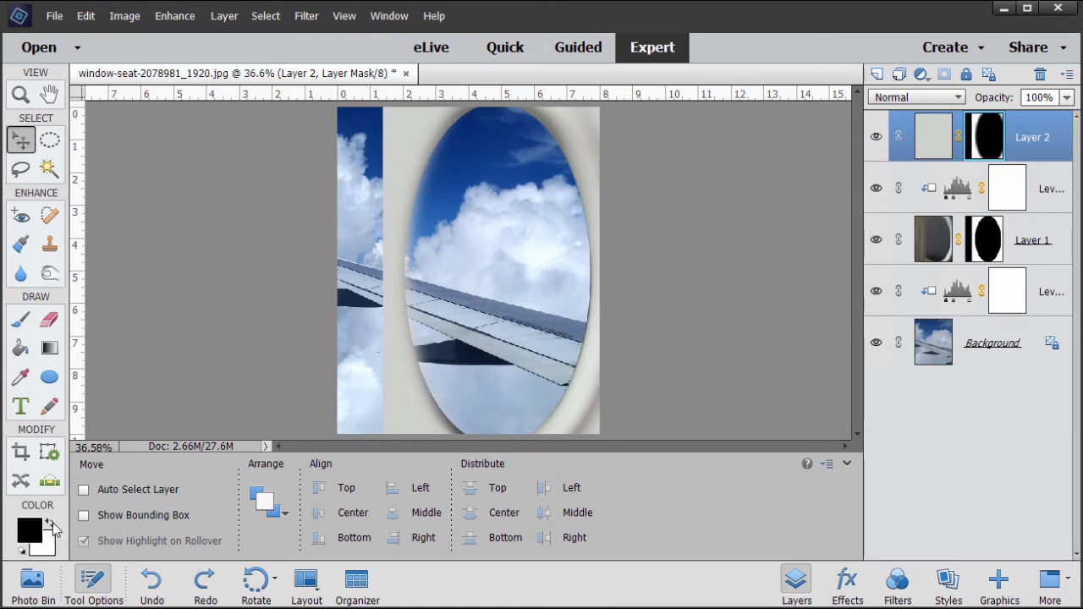
{"action": "left_click", "coordinate": [50, 525]}
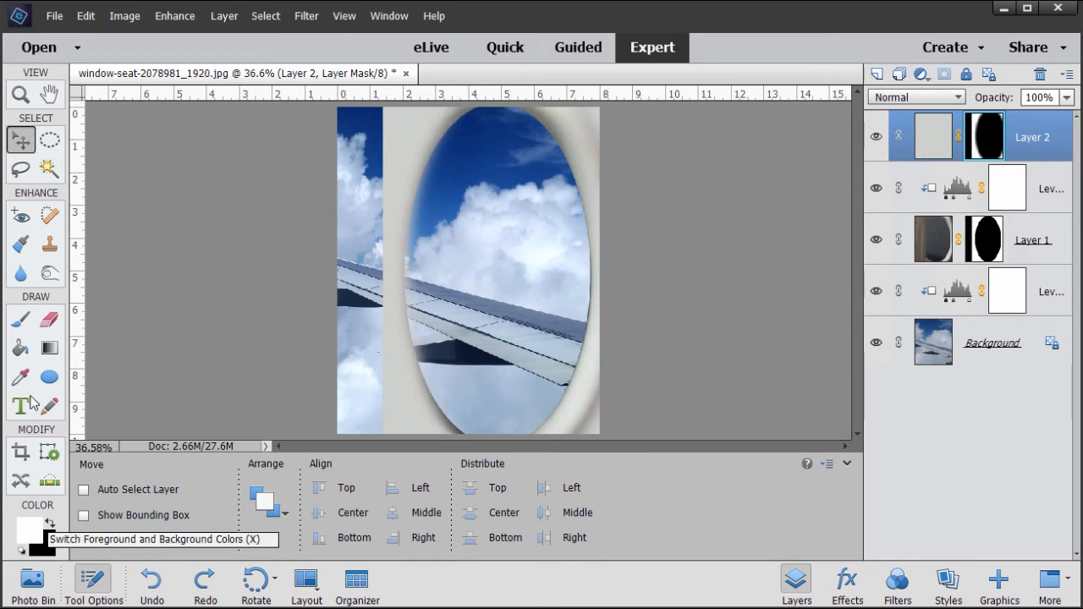
{"action": "left_click", "coordinate": [21, 347]}
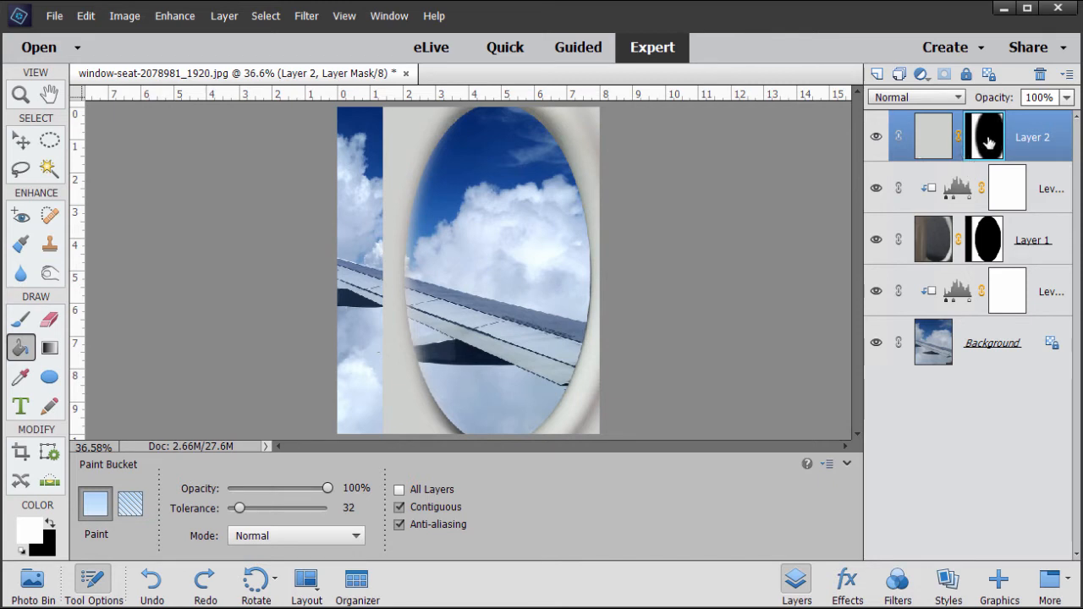
{"action": "left_click", "coordinate": [369, 232]}
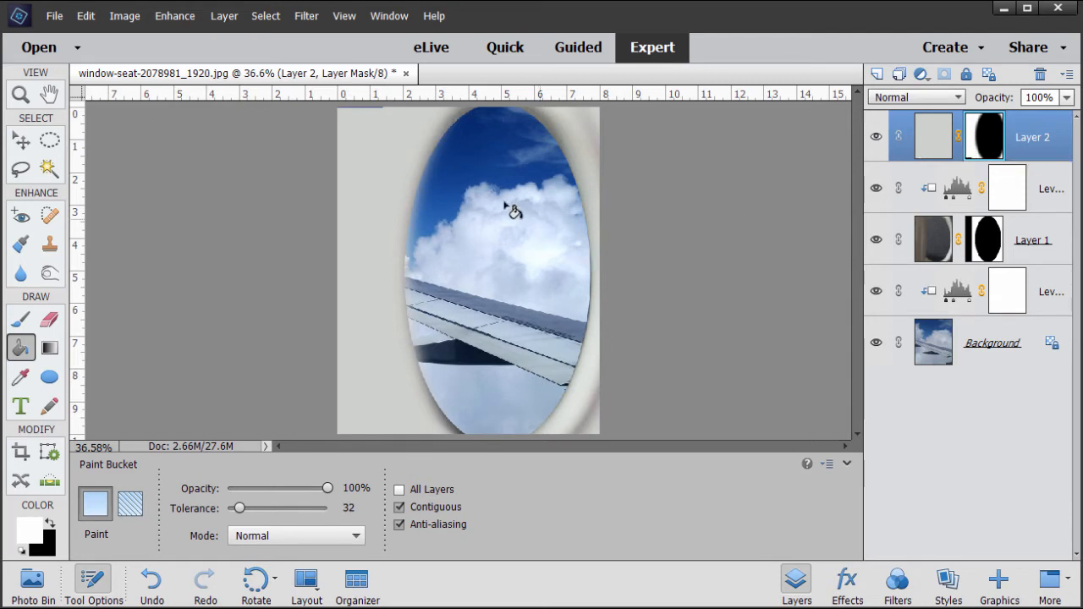
{"action": "left_click", "coordinate": [21, 140]}
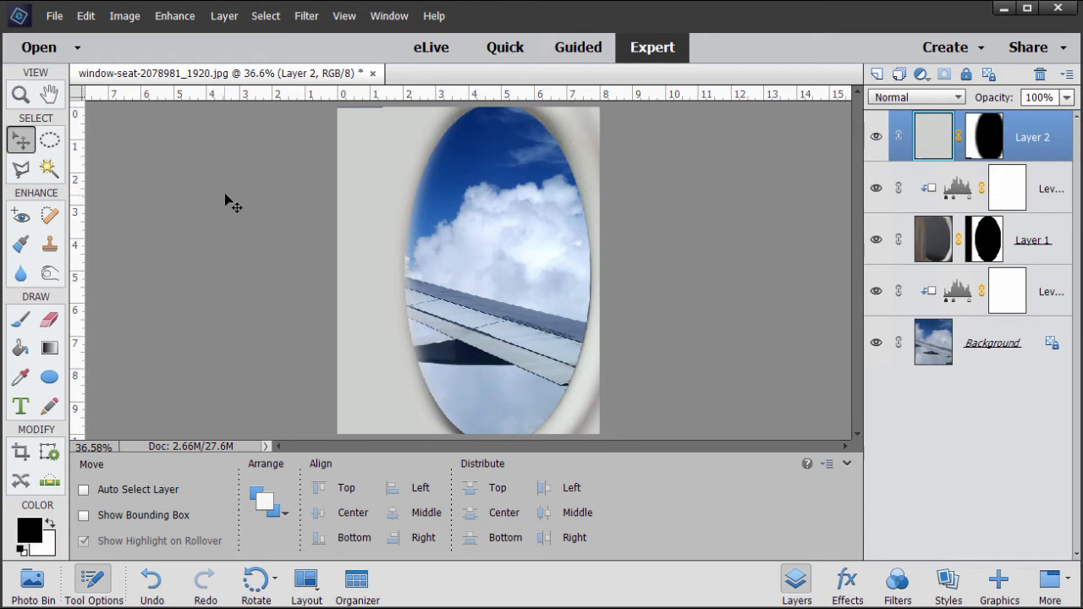
Open the recent portrait beautiful-1867874_1920.jpg and enlarge its floating window so that the whole photo fits over the airplane composite
{"action": "left_click", "coordinate": [54, 16]}
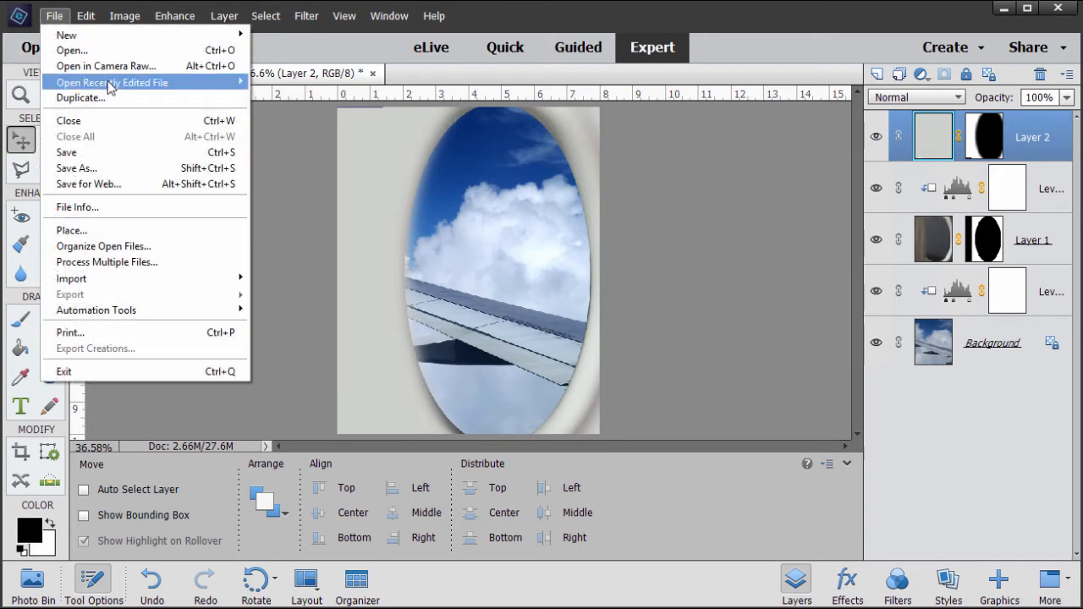
{"action": "mouse_move", "coordinate": [113, 88]}
{"action": "left_click", "coordinate": [286, 82]}
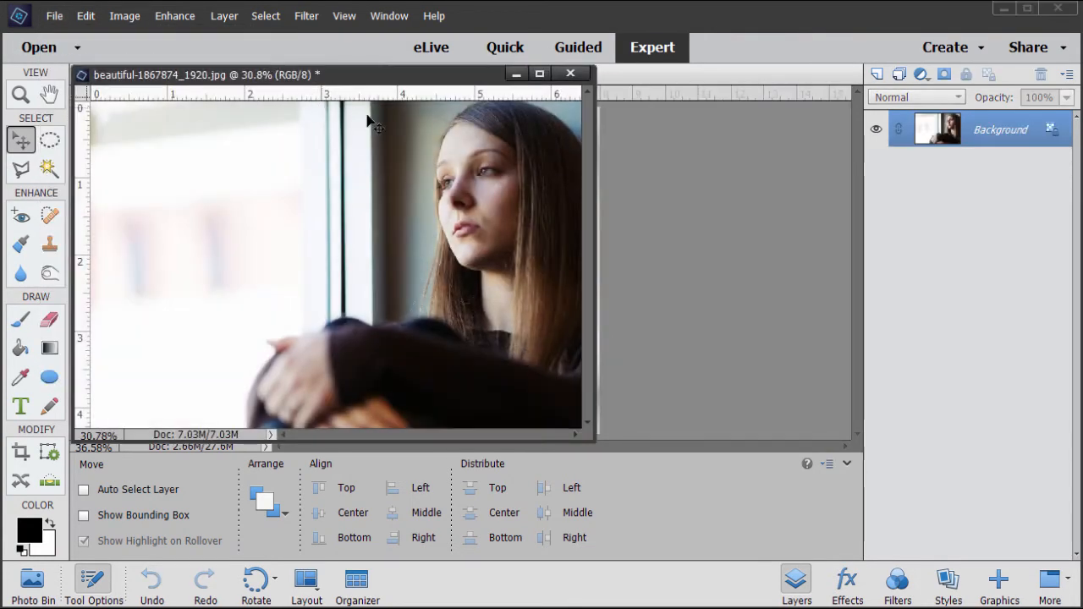
{"action": "left_click_drag", "start_coordinate": [375, 81], "coordinate": [518, 121]}
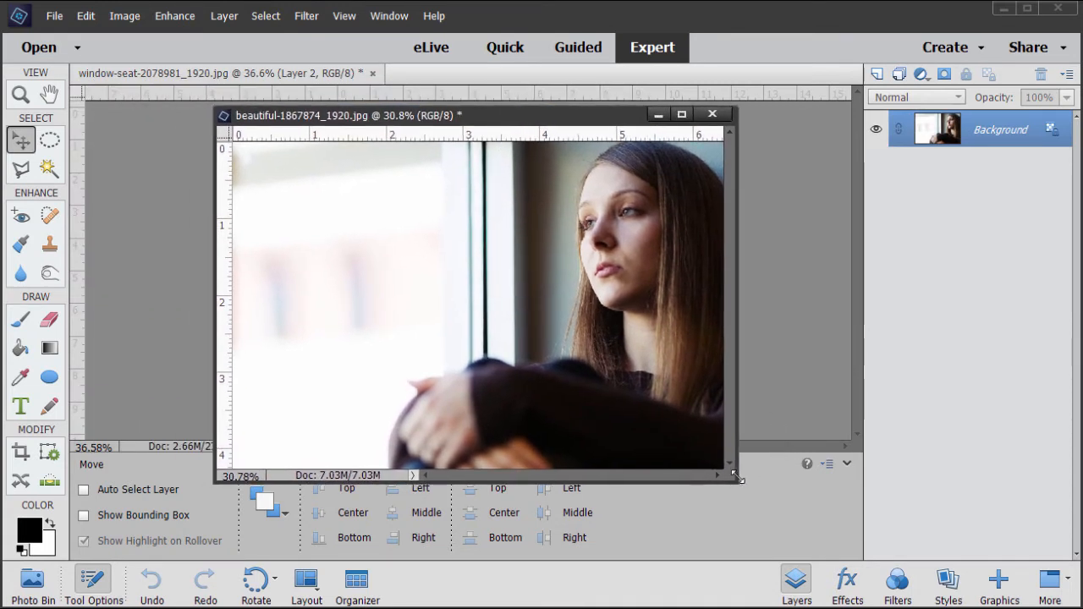
{"action": "left_click_drag", "start_coordinate": [736, 478], "coordinate": [760, 516]}
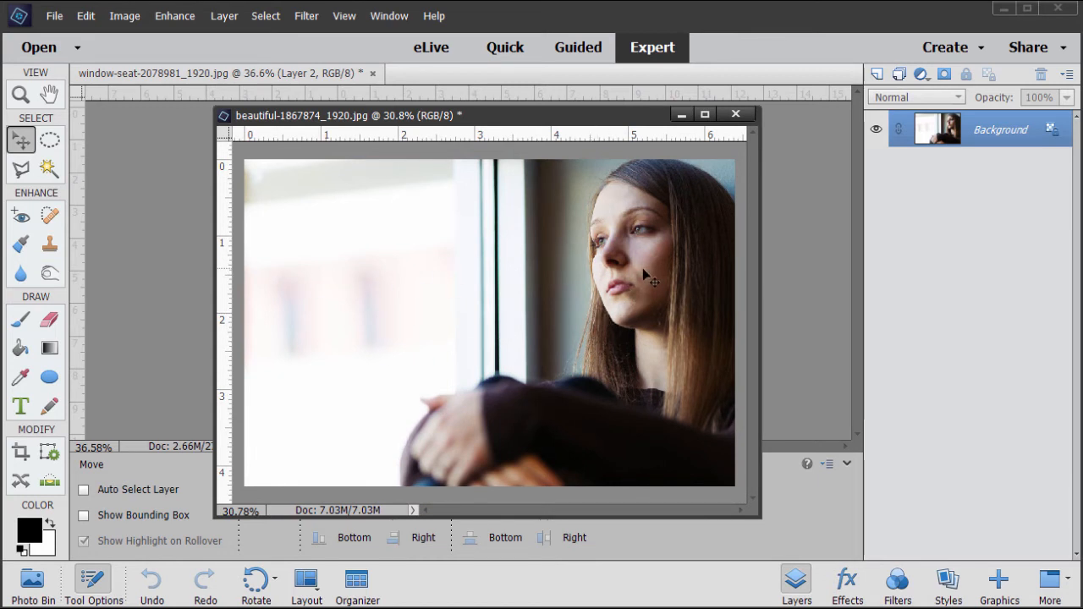
{"action": "left_click_drag", "start_coordinate": [500, 121], "coordinate": [785, 253]}
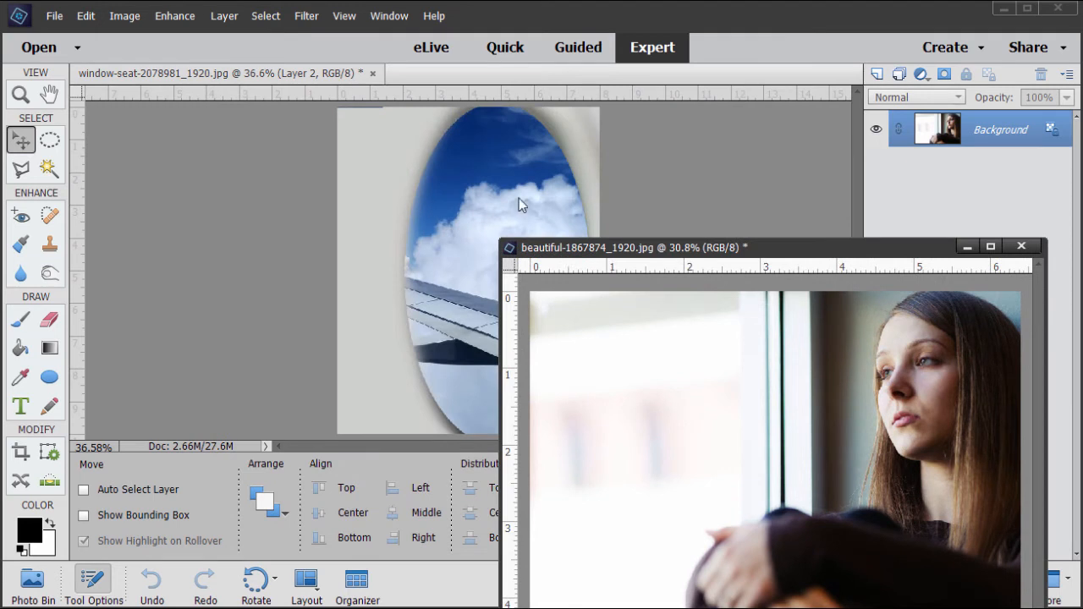
{"action": "left_click_drag", "start_coordinate": [694, 248], "coordinate": [453, 166]}
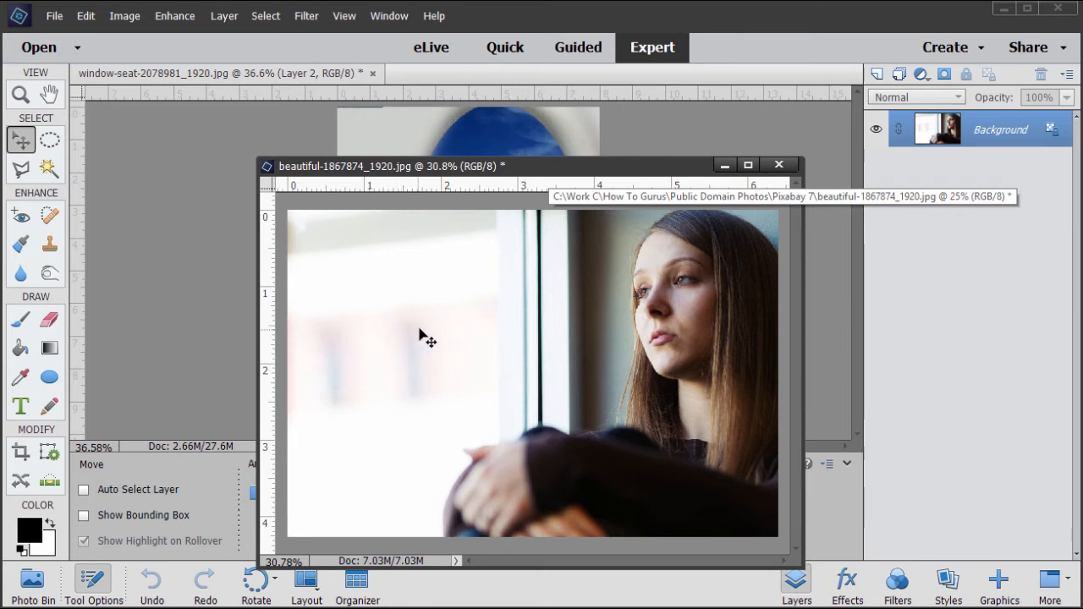
Convert the portrait's Background to a regular layer named Layer 0 and flip that layer horizontally
{"action": "double_click", "coordinate": [994, 134]}
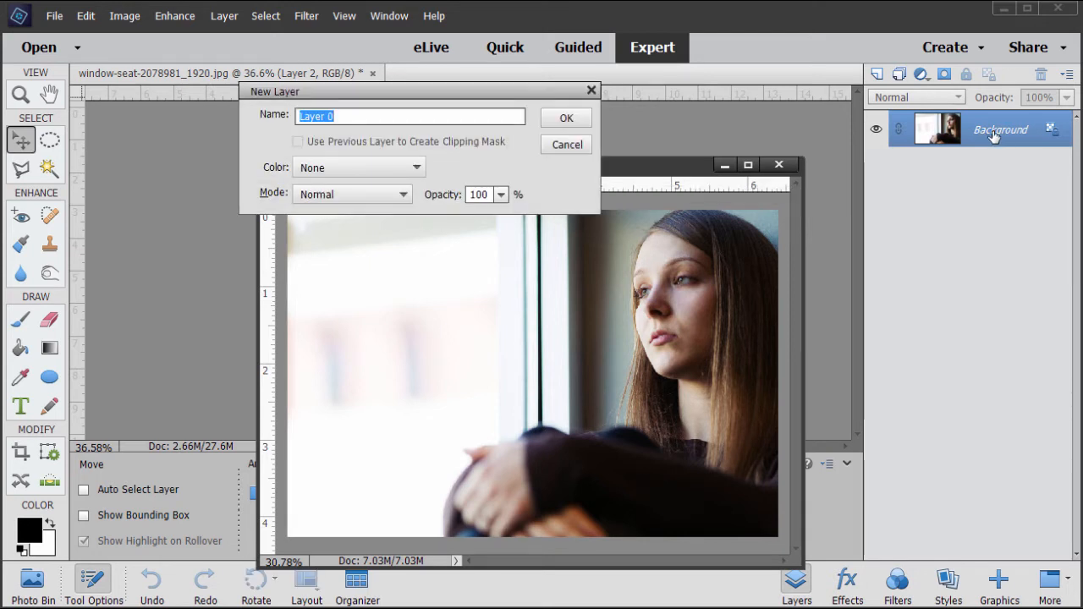
{"action": "left_click", "coordinate": [567, 119]}
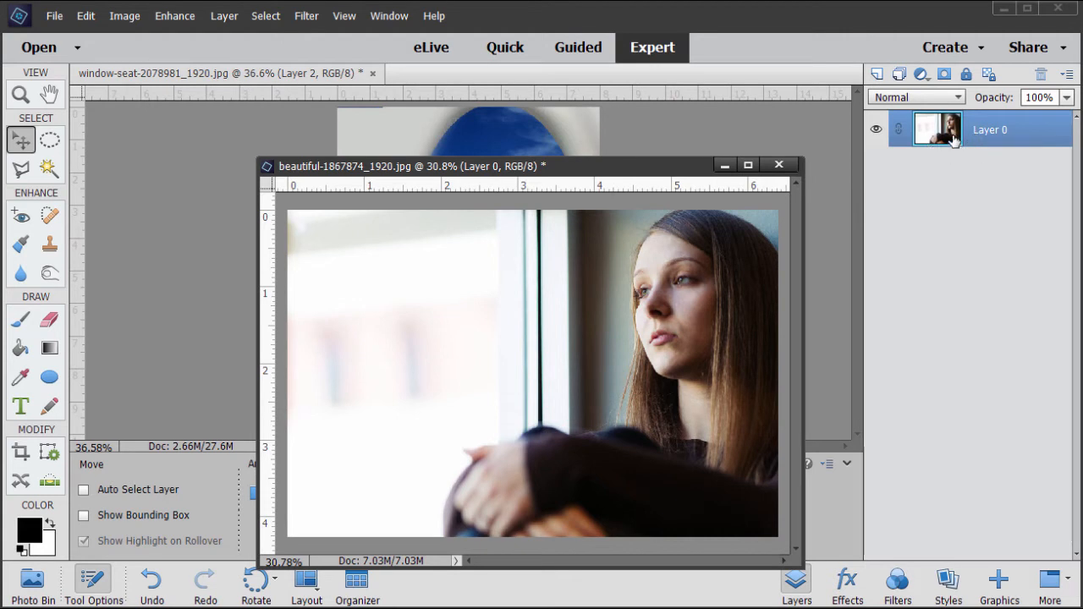
{"action": "left_click", "coordinate": [127, 26]}
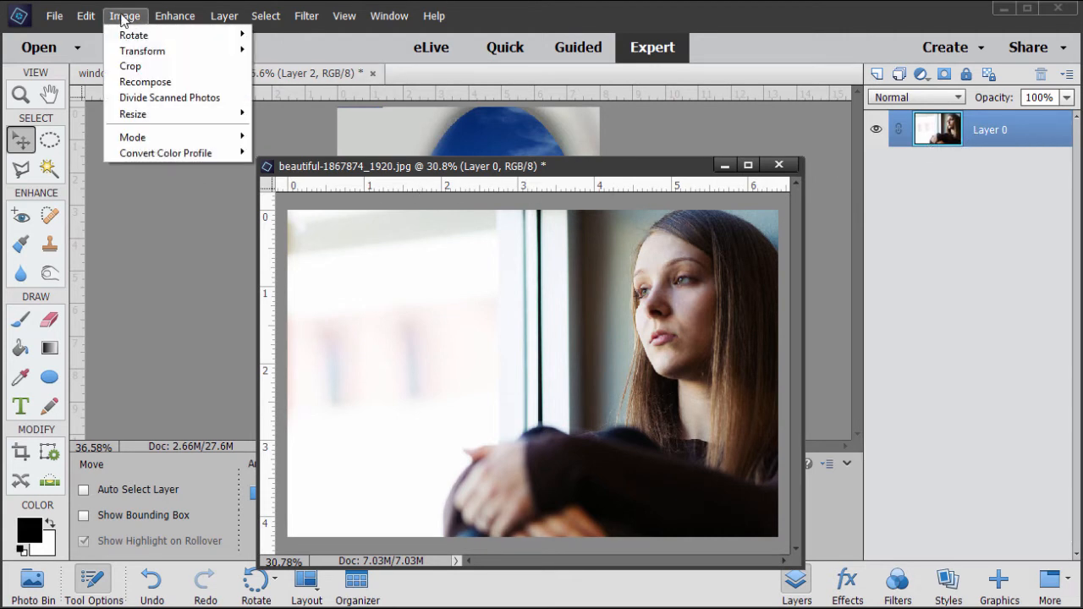
{"action": "mouse_move", "coordinate": [139, 36]}
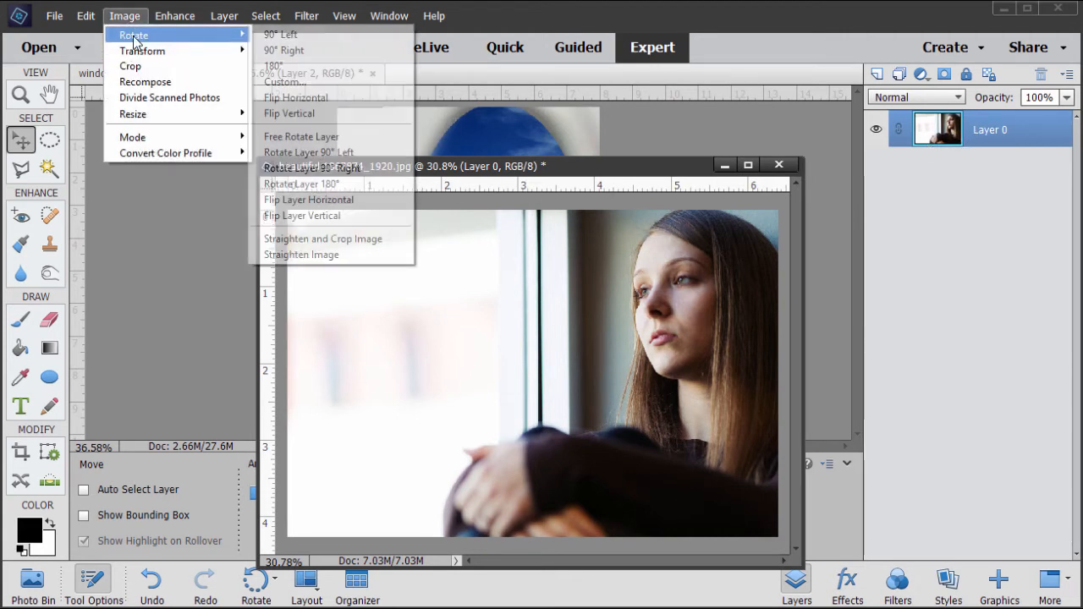
{"action": "left_click", "coordinate": [347, 201]}
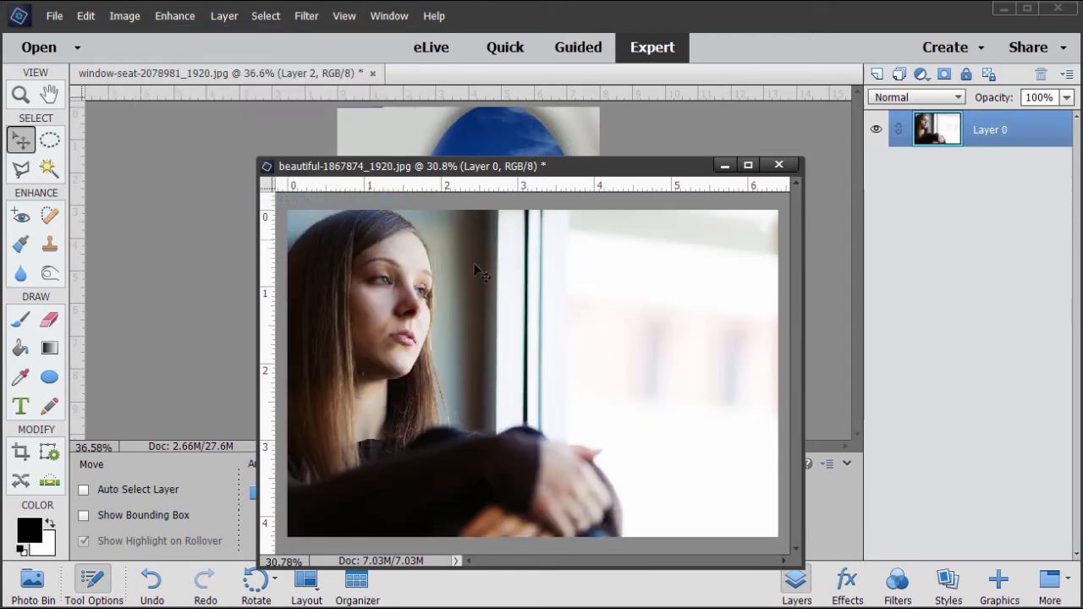
Review the General preferences for allowing floating documents in Expert Mode and for floating window docking
{"action": "left_click_drag", "start_coordinate": [457, 168], "coordinate": [432, 103]}
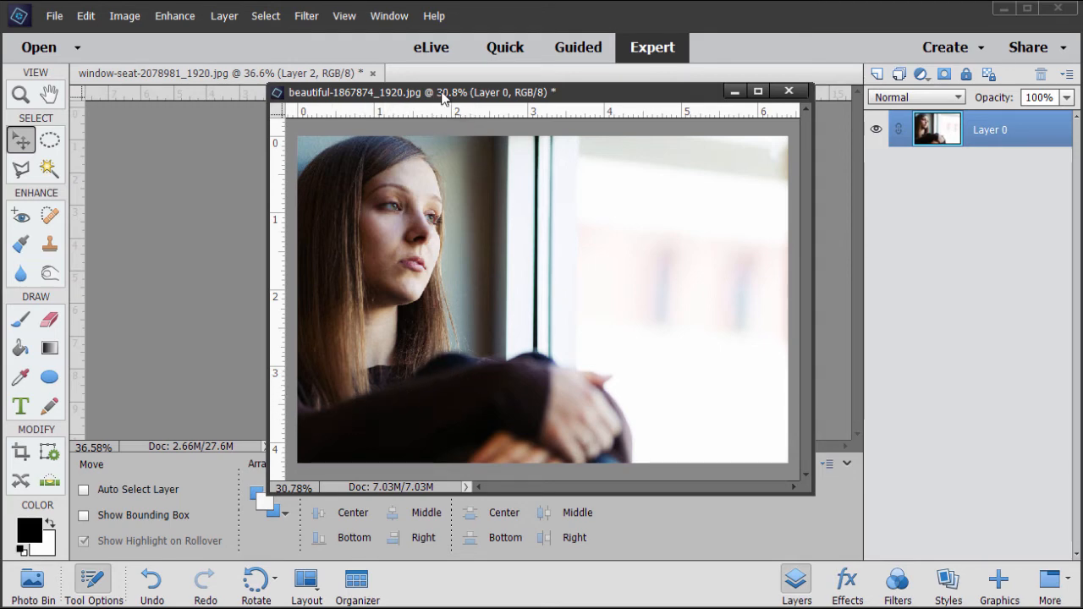
{"action": "left_click_drag", "start_coordinate": [442, 99], "coordinate": [398, 149]}
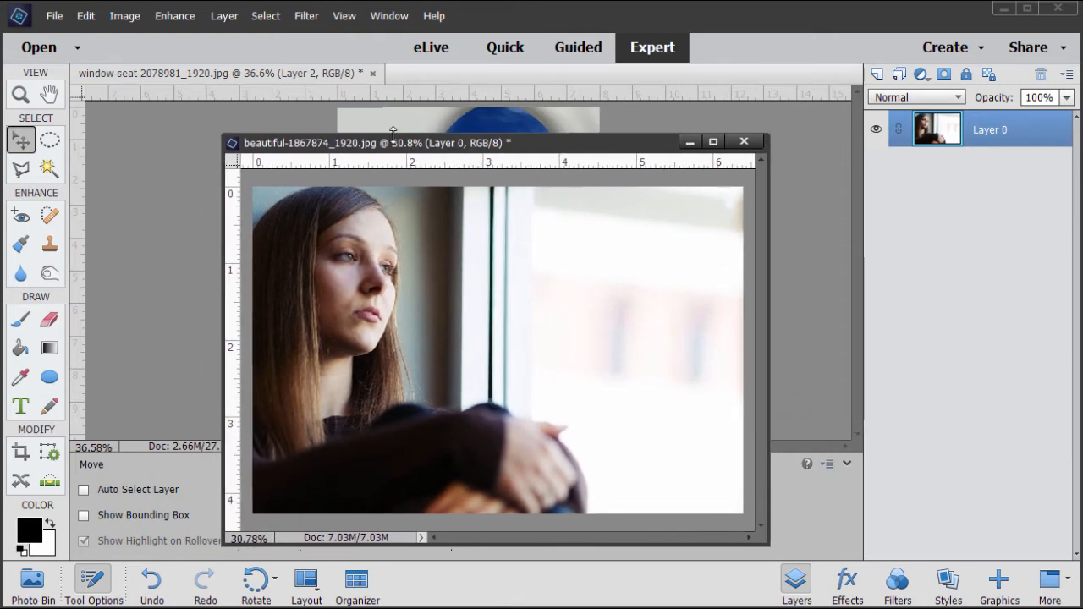
{"action": "left_click", "coordinate": [81, 17]}
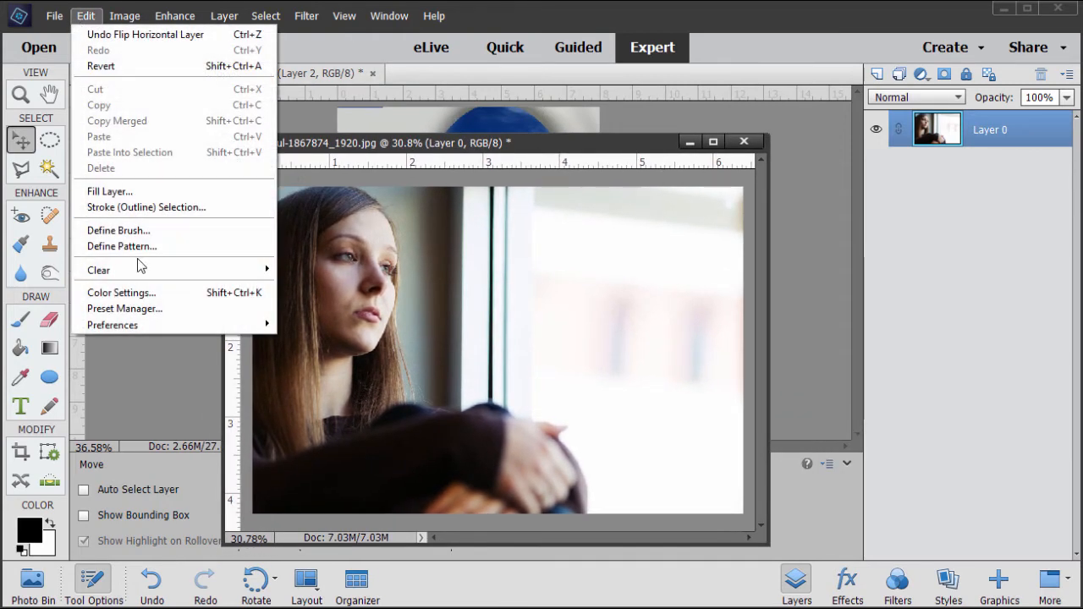
{"action": "mouse_move", "coordinate": [149, 325]}
{"action": "left_click", "coordinate": [300, 327]}
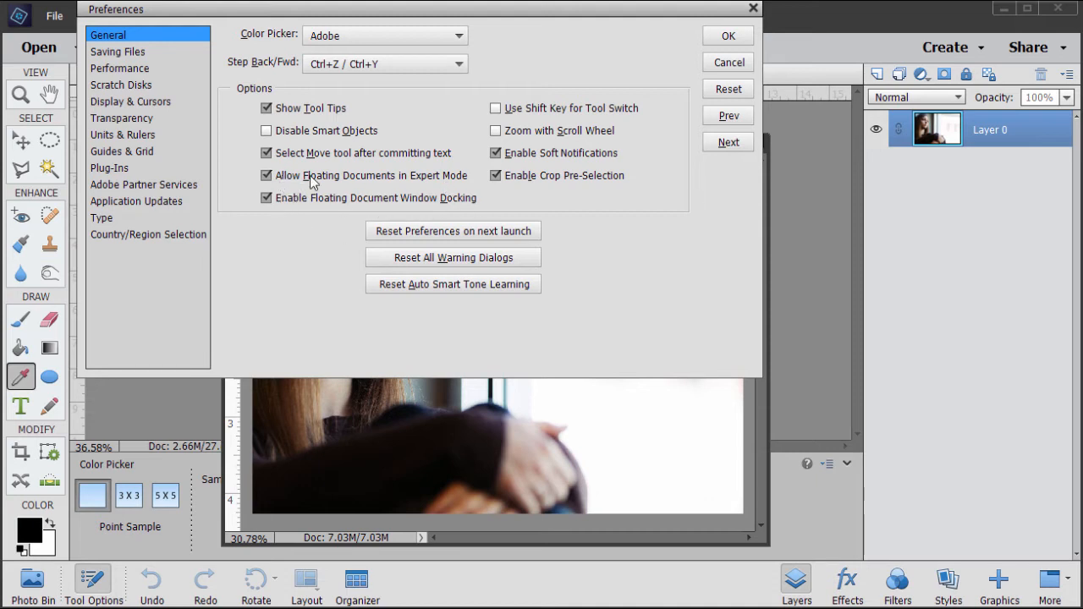
{"action": "left_click", "coordinate": [728, 36]}
Enlarge the portrait's floating window and magnify the photo to 64%, framing the woman's lower hair and dark sleeve
{"action": "left_click_drag", "start_coordinate": [549, 146], "coordinate": [505, 55]}
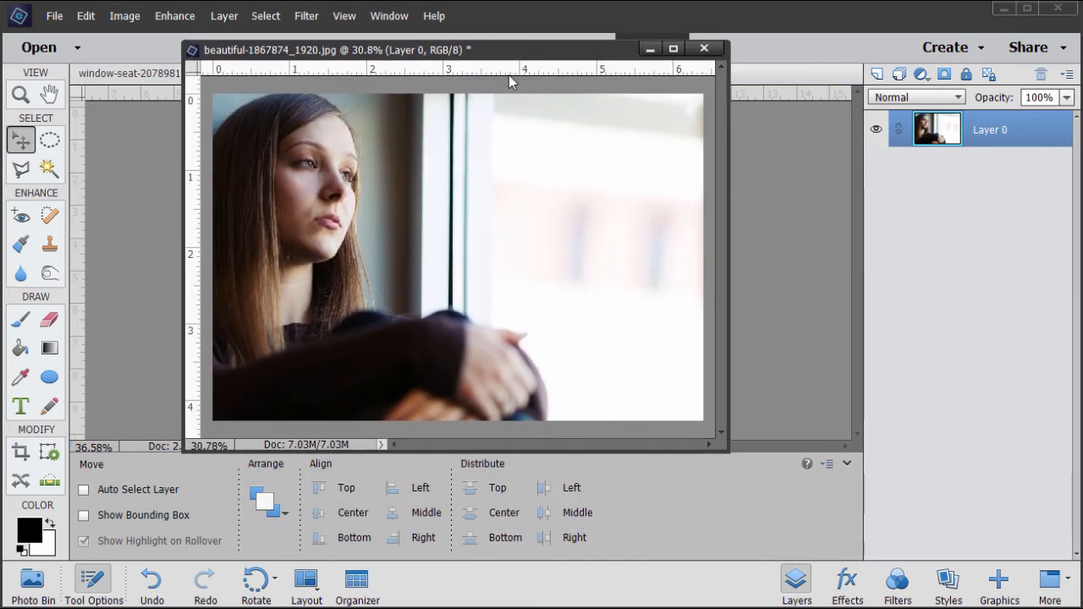
{"action": "left_click_drag", "start_coordinate": [727, 448], "coordinate": [803, 523]}
{"action": "left_click_drag", "start_coordinate": [539, 58], "coordinate": [733, 49]}
{"action": "key", "text": "z"}
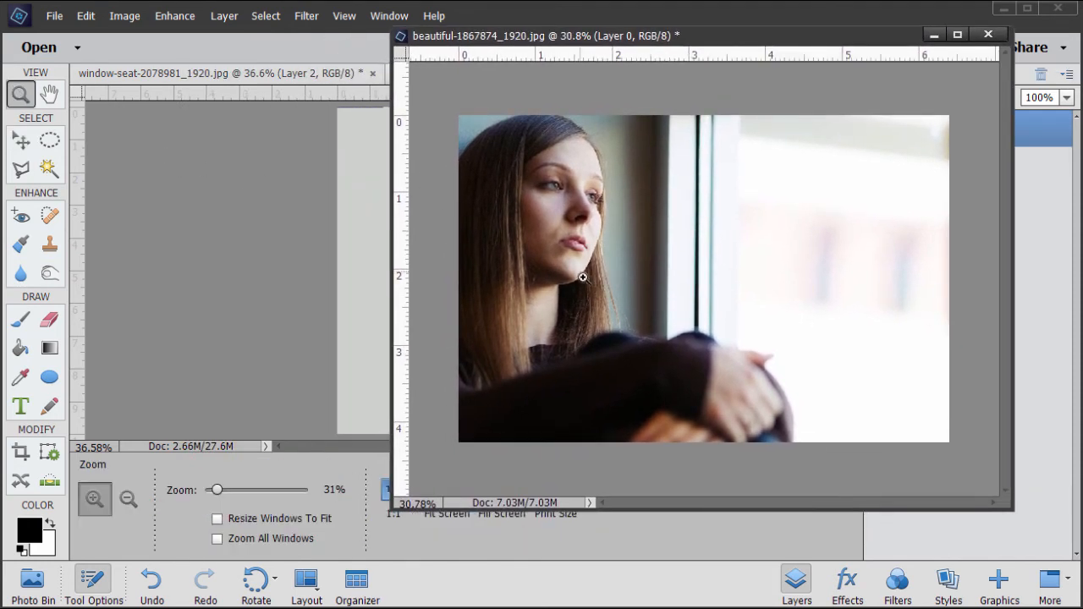
{"action": "left_click", "coordinate": [586, 285]}
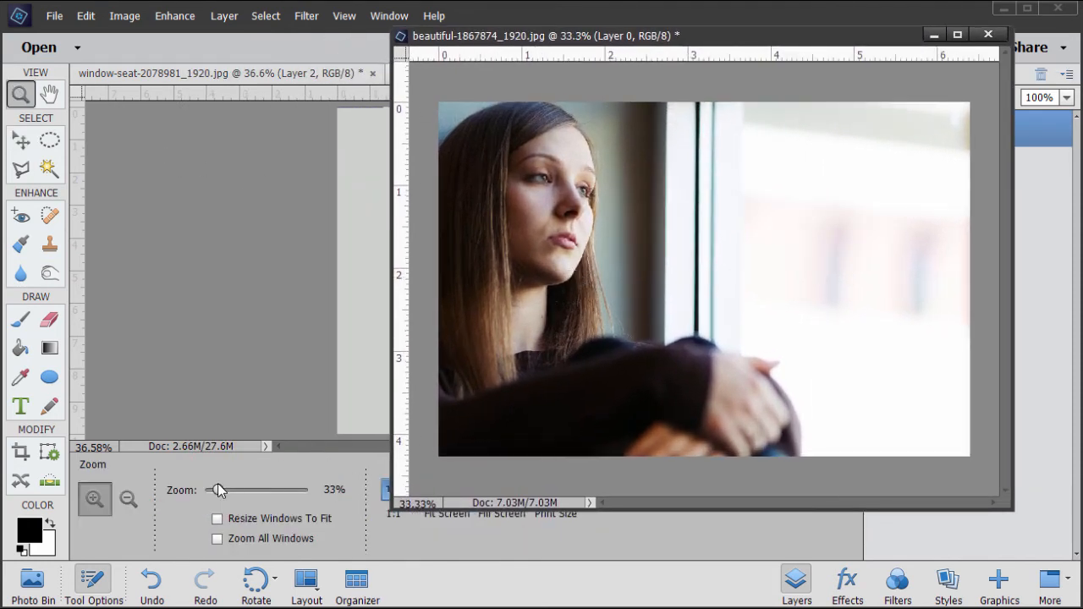
{"action": "left_click_drag", "start_coordinate": [216, 487], "coordinate": [225, 489]}
{"action": "left_click_drag", "start_coordinate": [232, 482], "coordinate": [235, 483]}
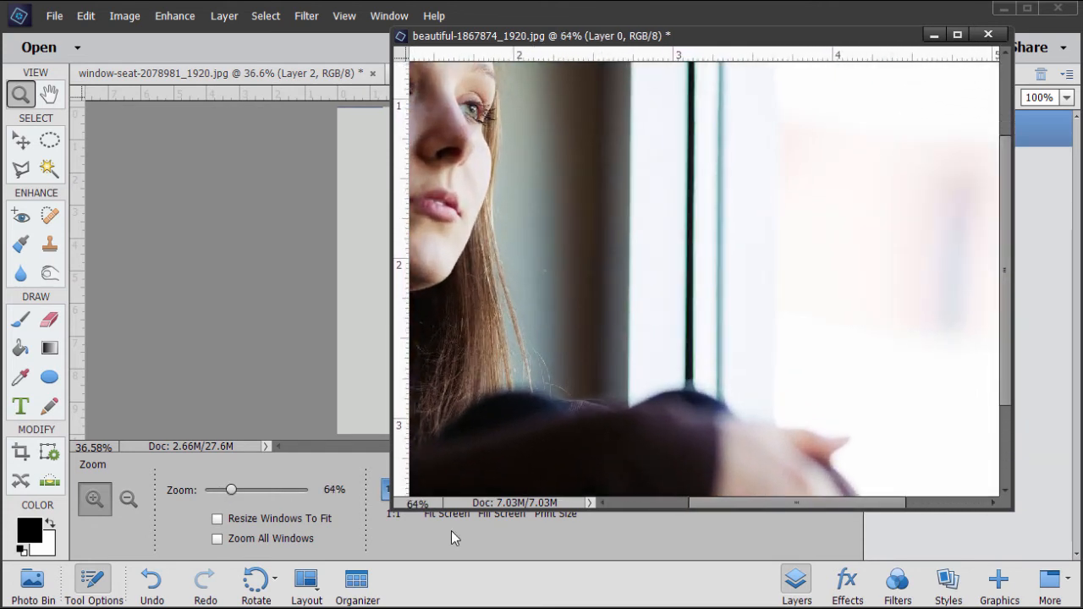
{"action": "left_click_drag", "start_coordinate": [730, 505], "coordinate": [650, 504]}
{"action": "left_click_drag", "start_coordinate": [1005, 350], "coordinate": [999, 440]}
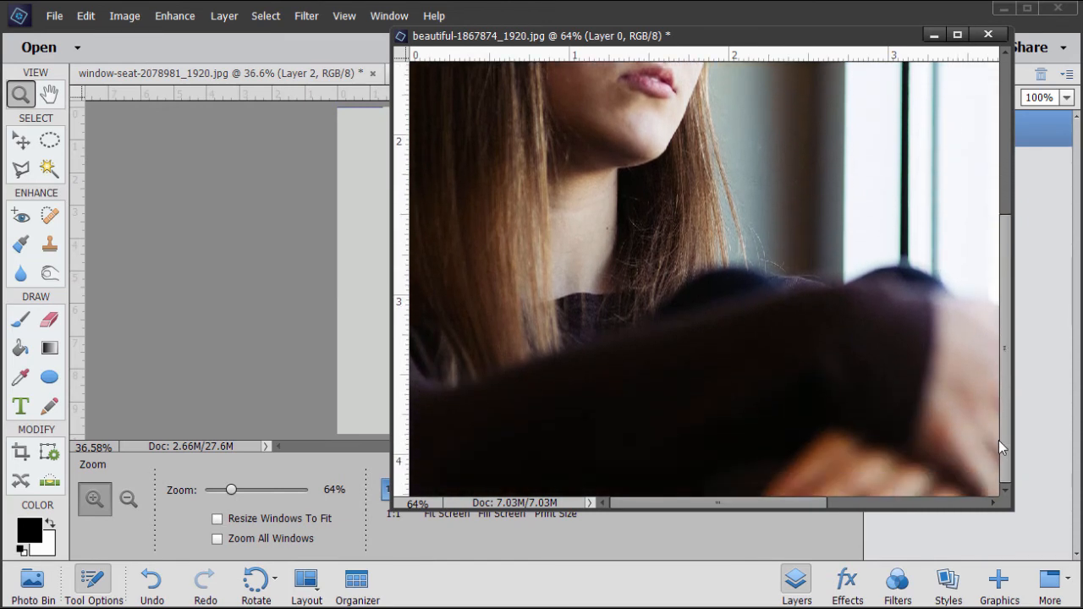
{"action": "left_click_drag", "start_coordinate": [572, 38], "coordinate": [601, 55]}
{"action": "key", "text": "v"}
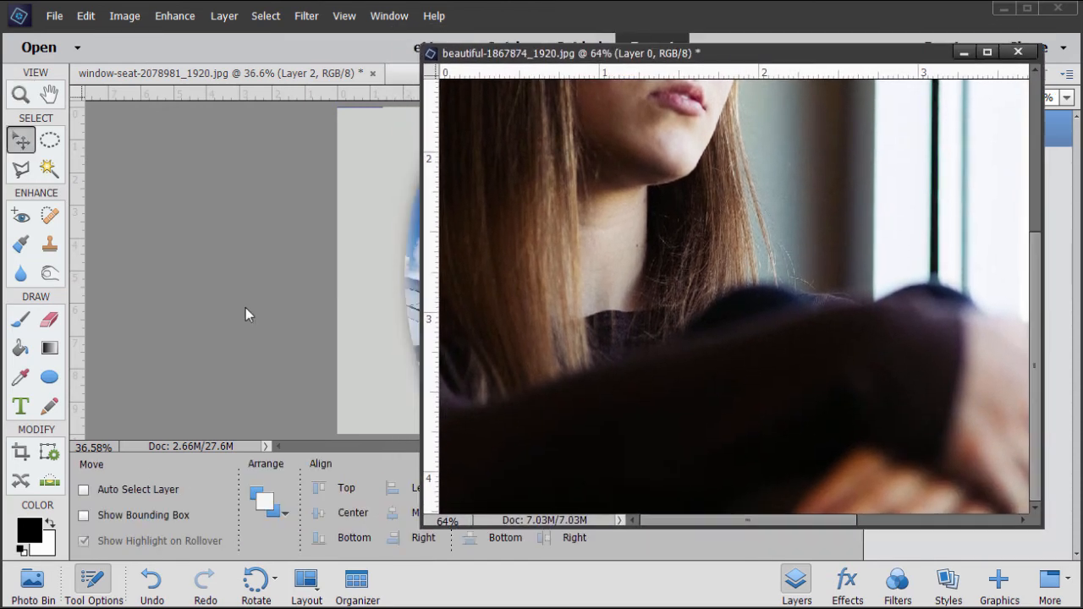
Using the Clone Stamp, sample the hair beside the left of the neck and extend that lock down over the dark sleeve
{"action": "left_click", "coordinate": [51, 245]}
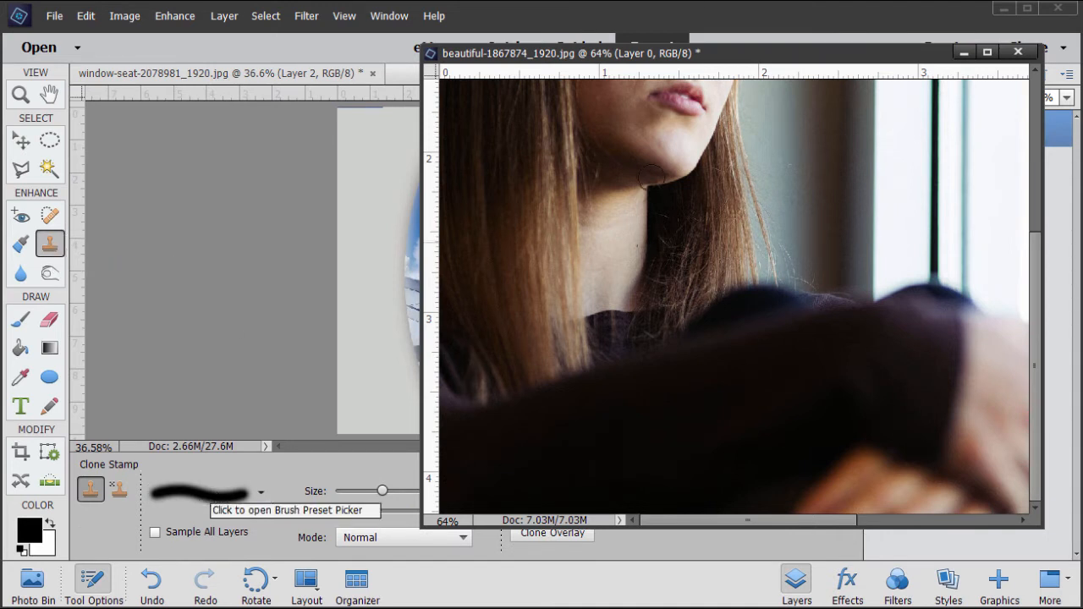
{"action": "left_click_drag", "start_coordinate": [574, 68], "coordinate": [734, 125]}
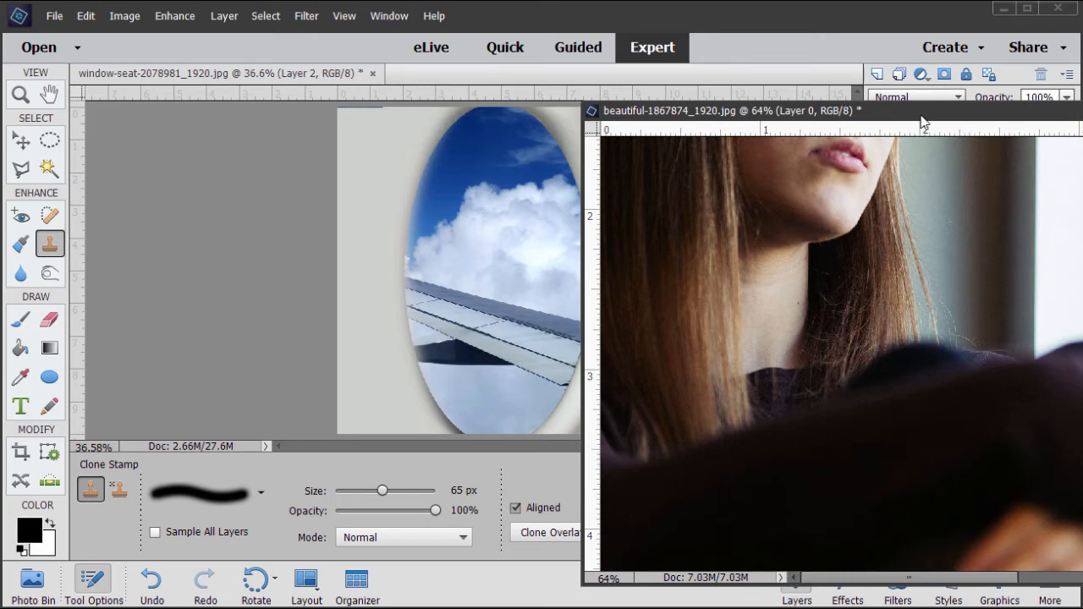
{"action": "left_click_drag", "start_coordinate": [923, 118], "coordinate": [597, 46]}
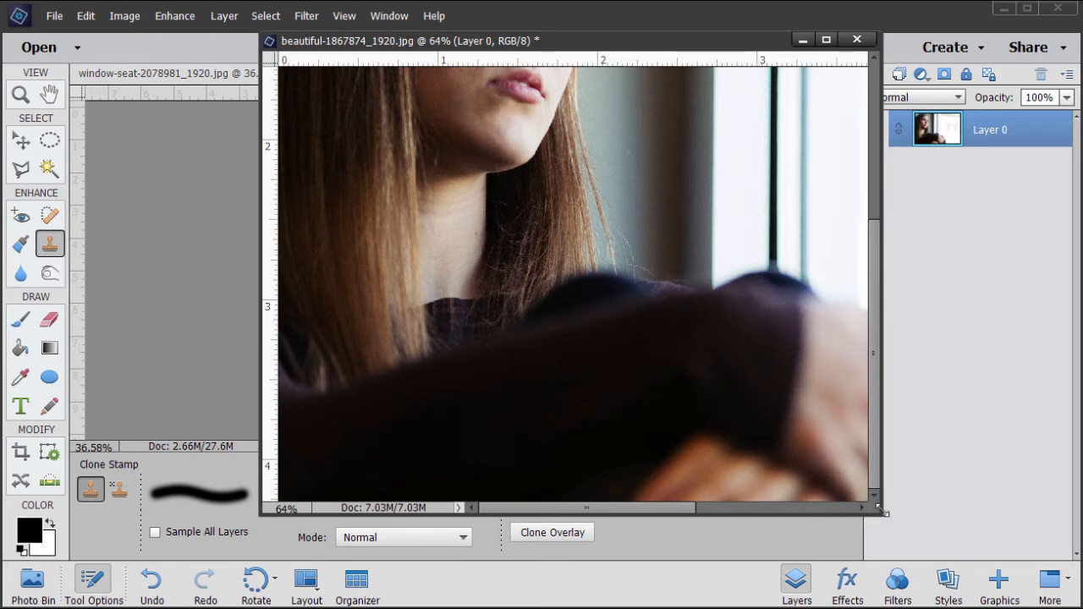
{"action": "left_click_drag", "start_coordinate": [880, 510], "coordinate": [918, 533]}
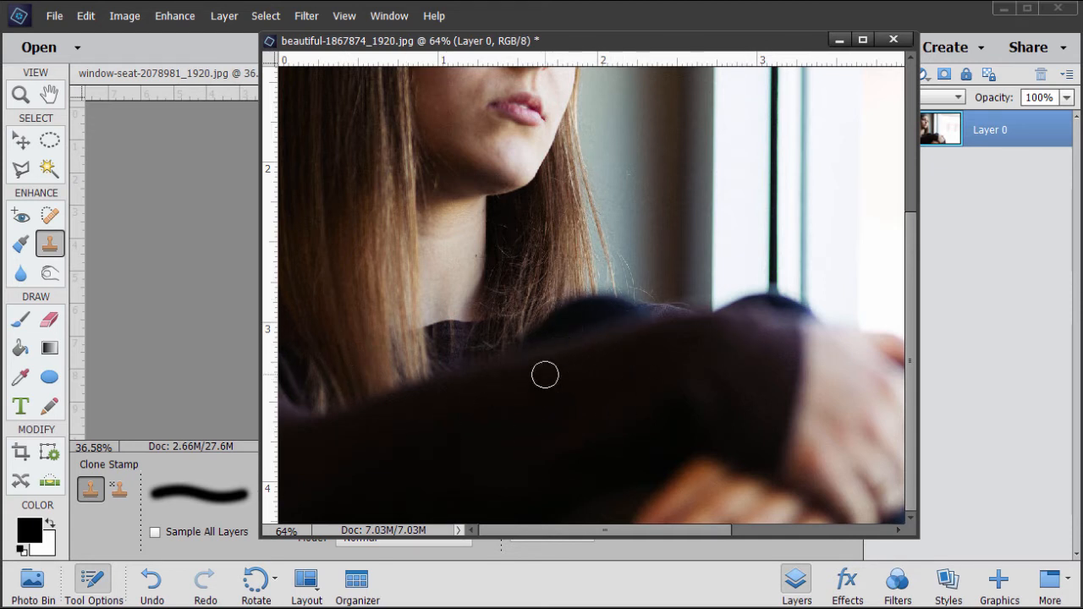
{"action": "key", "text": "alt"}
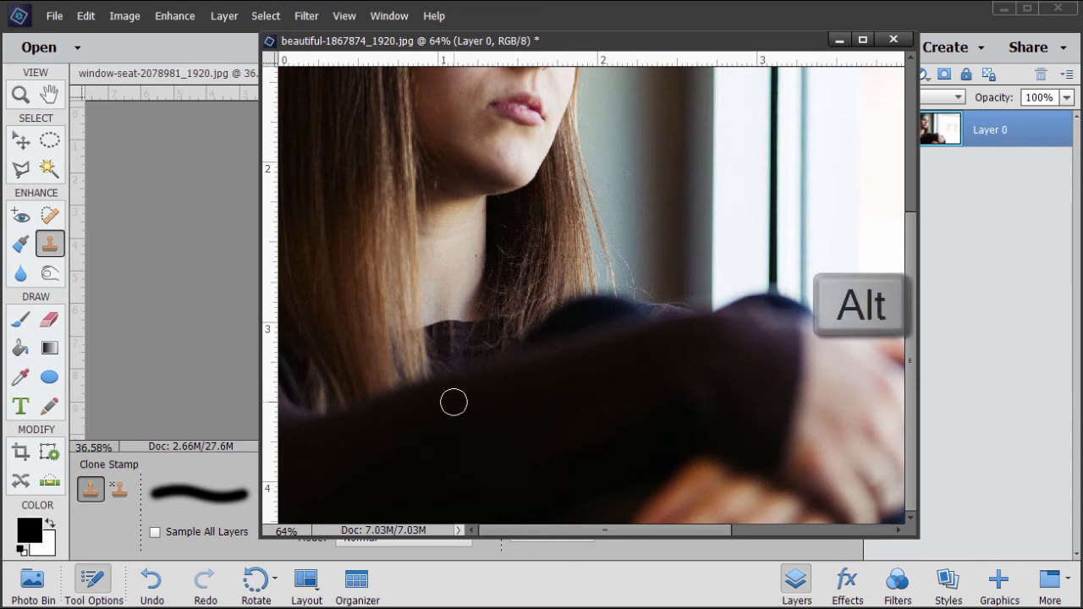
{"action": "left_click", "coordinate": [357, 313], "text": "alt"}
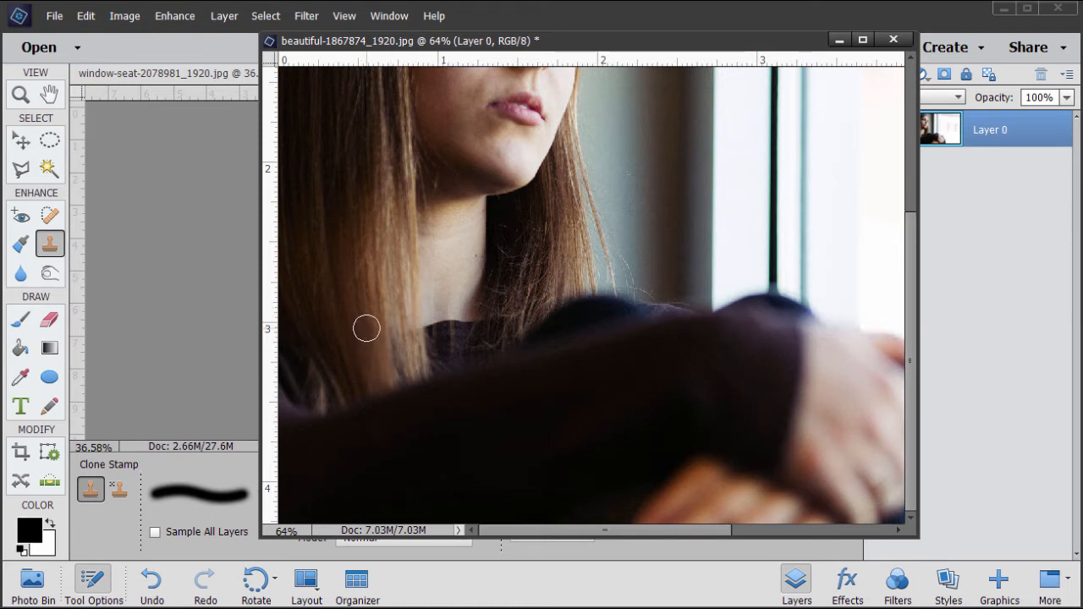
{"action": "mouse_move", "coordinate": [376, 394]}
{"action": "left_mouse_down"}
{"action": "mouse_move", "coordinate": [395, 438]}
{"action": "mouse_move", "coordinate": [379, 374]}
{"action": "mouse_move", "coordinate": [395, 440]}
{"action": "mouse_move", "coordinate": [352, 365]}
{"action": "mouse_move", "coordinate": [373, 439]}
{"action": "mouse_move", "coordinate": [346, 385]}
{"action": "mouse_move", "coordinate": [350, 401]}
{"action": "mouse_move", "coordinate": [373, 446]}
{"action": "mouse_move", "coordinate": [339, 384]}
{"action": "mouse_move", "coordinate": [359, 457]}
{"action": "mouse_move", "coordinate": [382, 447]}
{"action": "mouse_move", "coordinate": [406, 463]}
{"action": "mouse_move", "coordinate": [385, 349]}
{"action": "mouse_move", "coordinate": [427, 458]}
{"action": "mouse_move", "coordinate": [402, 356]}
{"action": "mouse_move", "coordinate": [426, 457]}
{"action": "mouse_move", "coordinate": [413, 366]}
{"action": "mouse_move", "coordinate": [441, 492]}
{"action": "mouse_move", "coordinate": [381, 422]}
{"action": "left_mouse_up"}
{"action": "left_click_drag", "start_coordinate": [338, 391], "coordinate": [336, 404]}
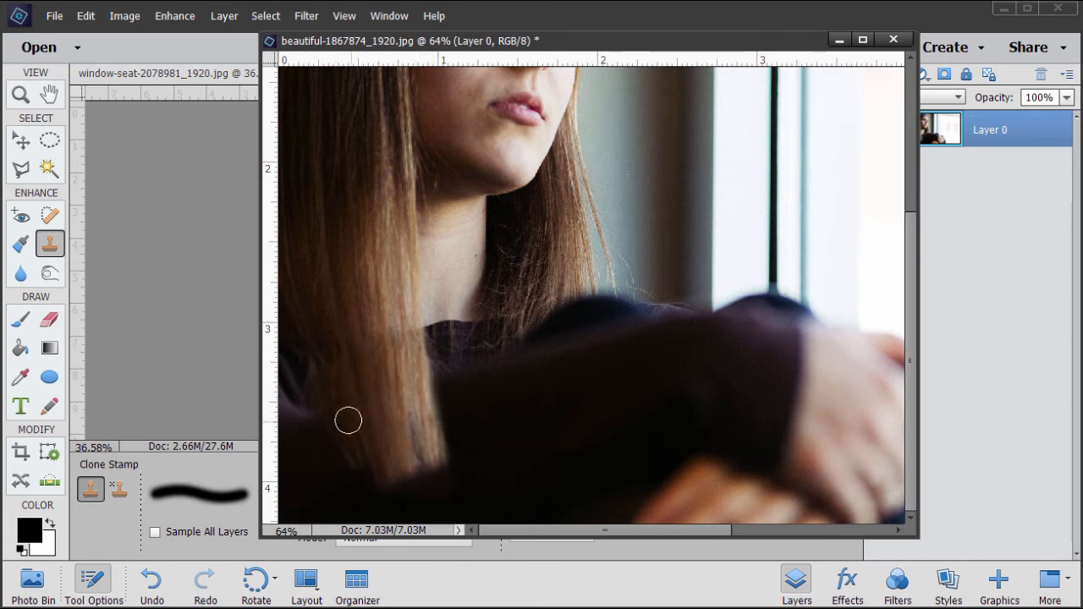
{"action": "mouse_move", "coordinate": [382, 444]}
{"action": "left_mouse_down"}
{"action": "mouse_move", "coordinate": [411, 481]}
{"action": "mouse_move", "coordinate": [381, 476]}
{"action": "left_mouse_up"}
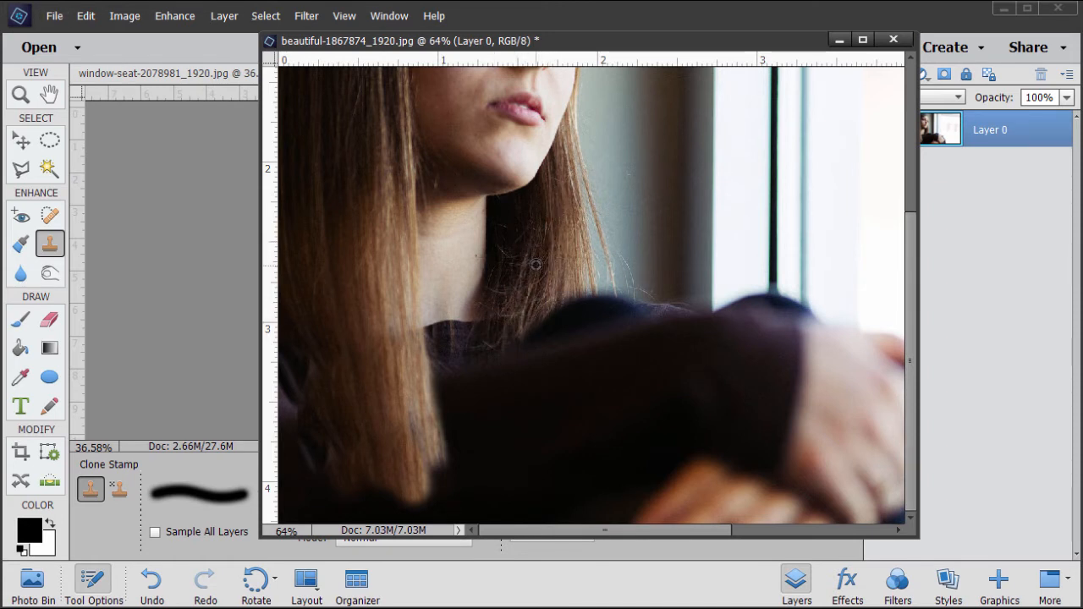
Clone the hair beside the right of the neck down over the dark sleeve and knee, resampling higher strands to lengthen the lock
{"action": "mouse_move", "coordinate": [533, 272]}
{"action": "left_mouse_down"}
{"action": "mouse_move", "coordinate": [507, 355]}
{"action": "mouse_move", "coordinate": [520, 298]}
{"action": "mouse_move", "coordinate": [497, 337]}
{"action": "mouse_move", "coordinate": [510, 303]}
{"action": "mouse_move", "coordinate": [501, 370]}
{"action": "mouse_move", "coordinate": [537, 365]}
{"action": "left_mouse_up"}
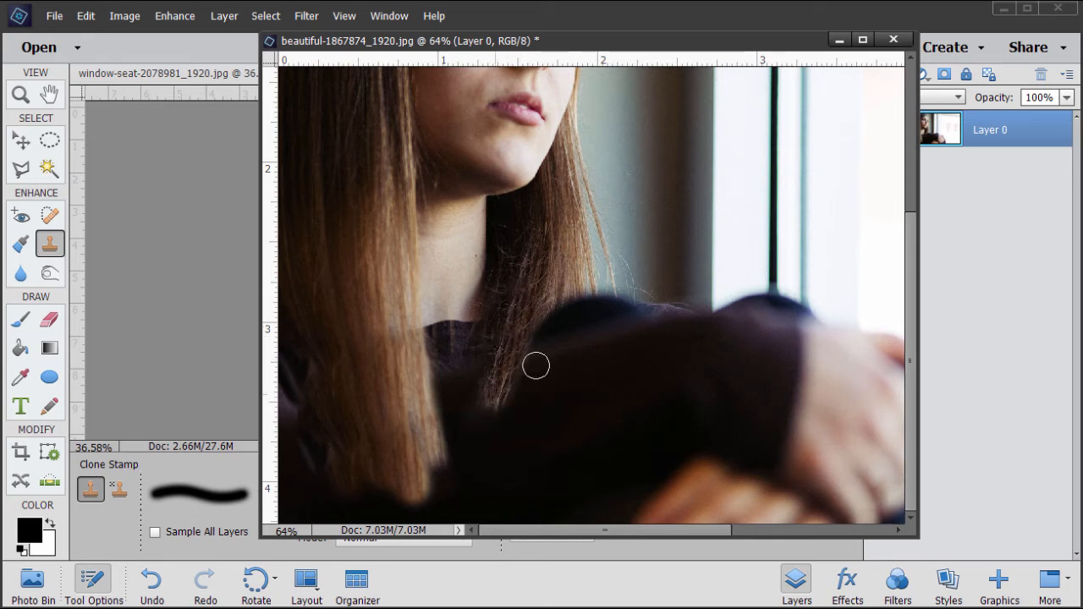
{"action": "left_click", "coordinate": [555, 248], "text": "alt"}
{"action": "mouse_move", "coordinate": [550, 306]}
{"action": "left_mouse_down"}
{"action": "mouse_move", "coordinate": [521, 403]}
{"action": "mouse_move", "coordinate": [551, 362]}
{"action": "left_mouse_up"}
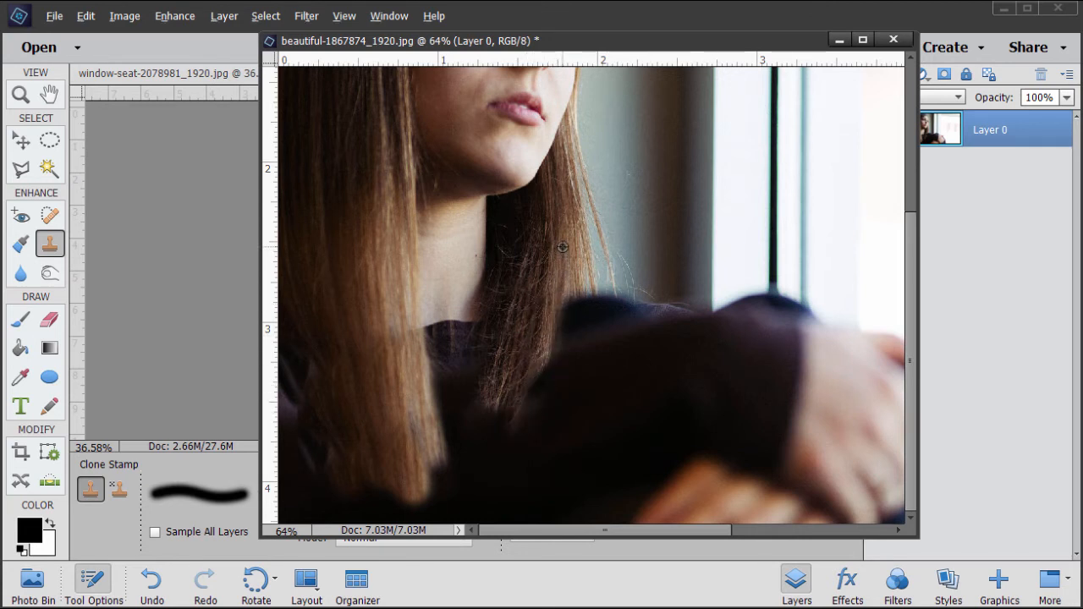
{"action": "left_click_drag", "start_coordinate": [564, 290], "coordinate": [558, 424]}
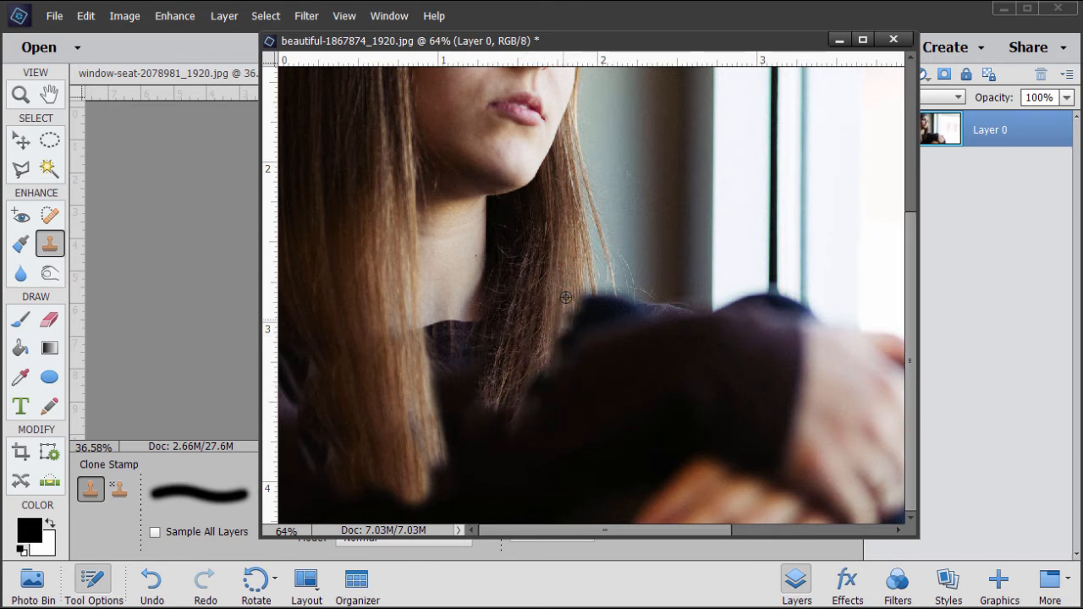
{"action": "left_click", "coordinate": [564, 257], "text": "alt"}
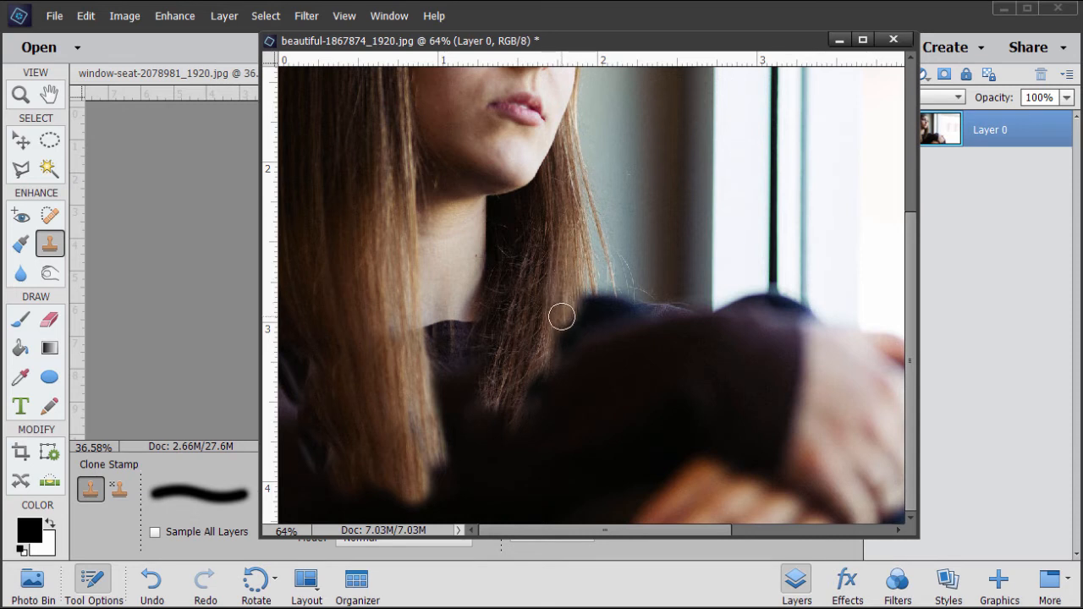
{"action": "mouse_move", "coordinate": [563, 329]}
{"action": "left_mouse_down"}
{"action": "mouse_move", "coordinate": [556, 410]}
{"action": "mouse_move", "coordinate": [561, 320]}
{"action": "mouse_move", "coordinate": [550, 410]}
{"action": "left_mouse_up"}
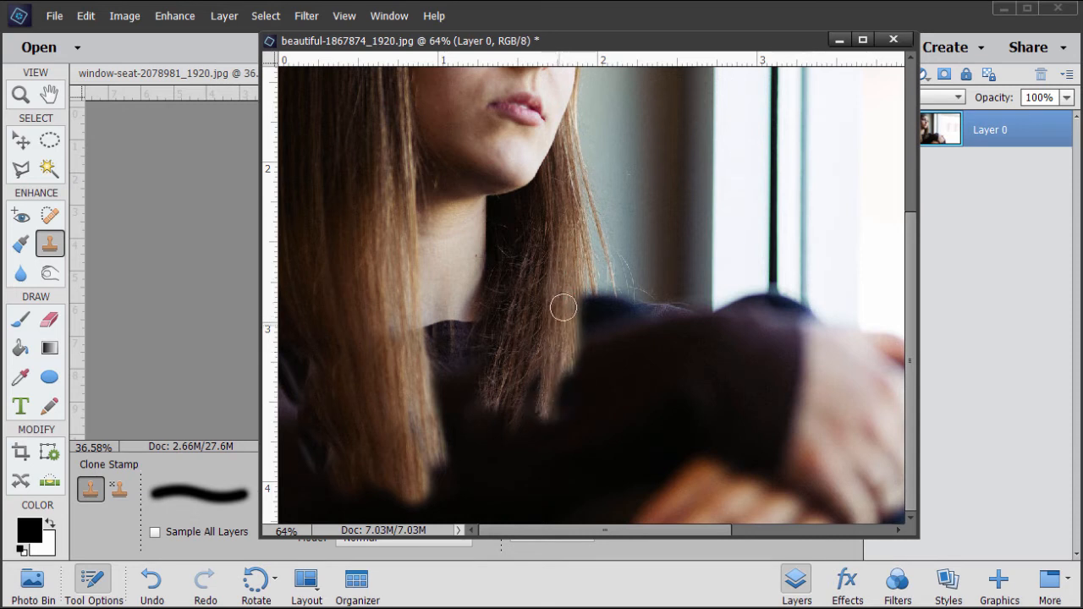
{"action": "left_click_drag", "start_coordinate": [565, 317], "coordinate": [540, 473]}
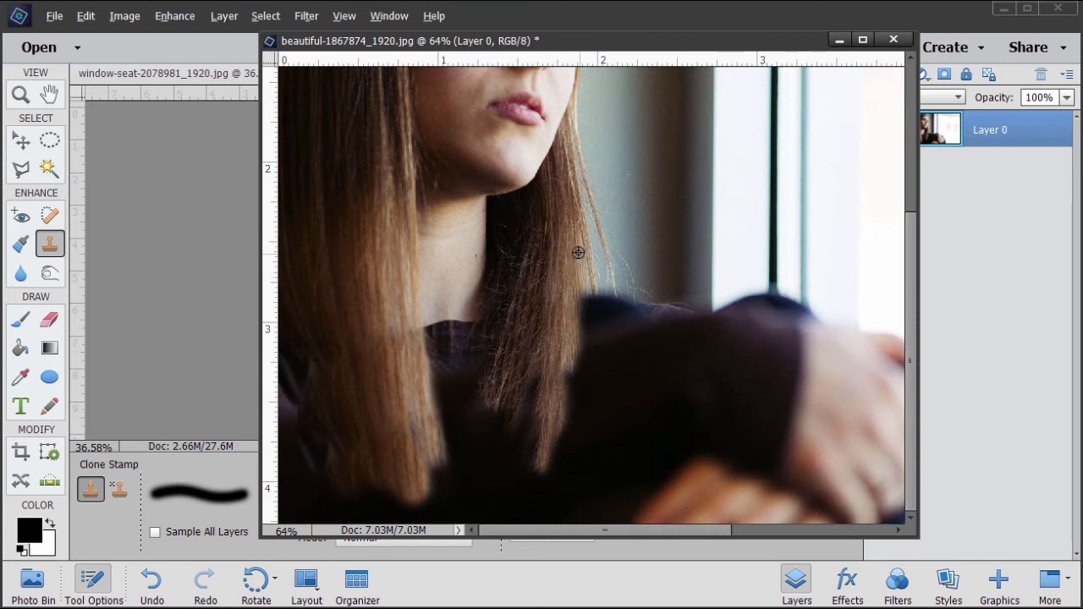
{"action": "left_click_drag", "start_coordinate": [578, 293], "coordinate": [568, 437]}
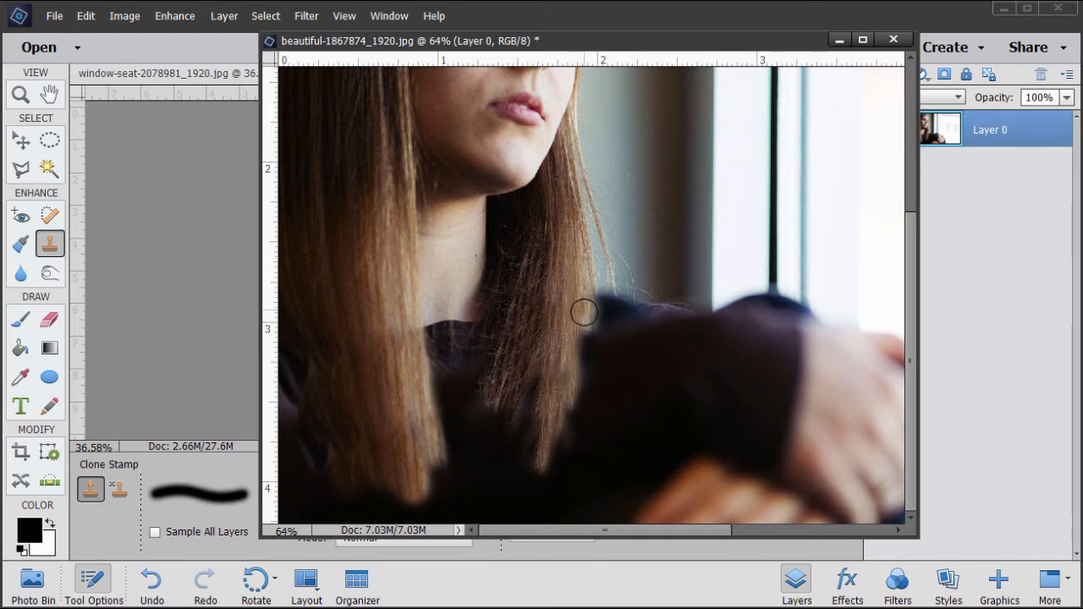
{"action": "left_click_drag", "start_coordinate": [580, 331], "coordinate": [582, 374]}
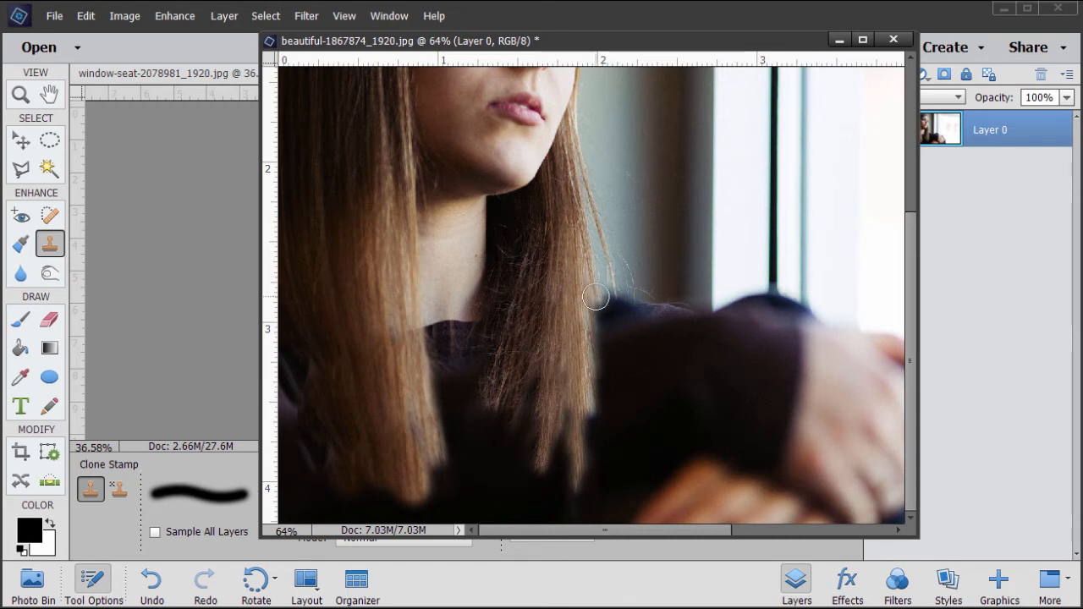
{"action": "left_click_drag", "start_coordinate": [595, 296], "coordinate": [614, 454]}
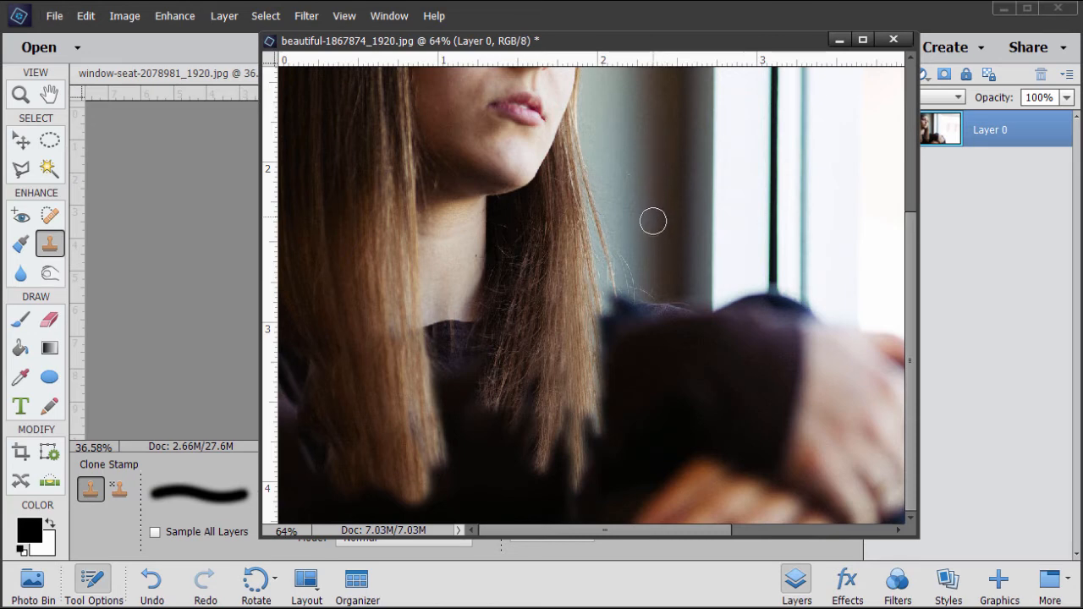
Clone the blurred wall and window frame down over the near knee and forearm beside the hair, undoing the misplaced stroke
{"action": "mouse_move", "coordinate": [656, 283]}
{"action": "left_mouse_down"}
{"action": "mouse_move", "coordinate": [653, 338]}
{"action": "mouse_move", "coordinate": [659, 245]}
{"action": "mouse_move", "coordinate": [676, 301]}
{"action": "mouse_move", "coordinate": [678, 283]}
{"action": "mouse_move", "coordinate": [682, 345]}
{"action": "mouse_move", "coordinate": [664, 274]}
{"action": "mouse_move", "coordinate": [645, 381]}
{"action": "mouse_move", "coordinate": [648, 288]}
{"action": "mouse_move", "coordinate": [686, 389]}
{"action": "mouse_move", "coordinate": [678, 273]}
{"action": "mouse_move", "coordinate": [678, 390]}
{"action": "mouse_move", "coordinate": [665, 335]}
{"action": "mouse_move", "coordinate": [661, 362]}
{"action": "mouse_move", "coordinate": [657, 235]}
{"action": "mouse_move", "coordinate": [643, 316]}
{"action": "mouse_move", "coordinate": [640, 243]}
{"action": "mouse_move", "coordinate": [636, 339]}
{"action": "mouse_move", "coordinate": [637, 265]}
{"action": "mouse_move", "coordinate": [629, 310]}
{"action": "mouse_move", "coordinate": [623, 300]}
{"action": "mouse_move", "coordinate": [622, 347]}
{"action": "mouse_move", "coordinate": [620, 306]}
{"action": "mouse_move", "coordinate": [648, 398]}
{"action": "left_mouse_up"}
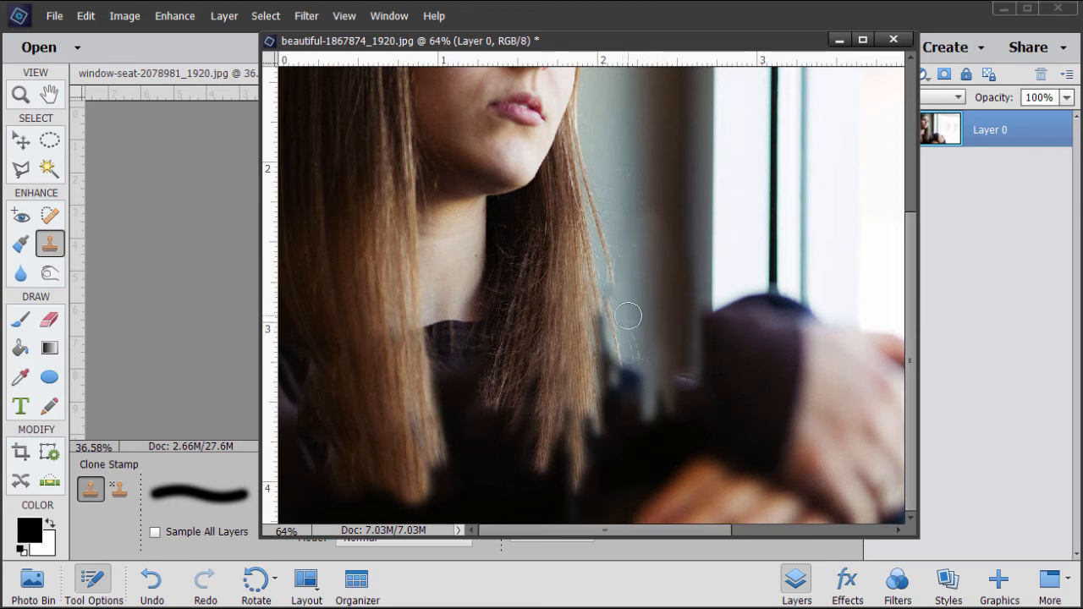
{"action": "key", "text": "ctrl+z"}
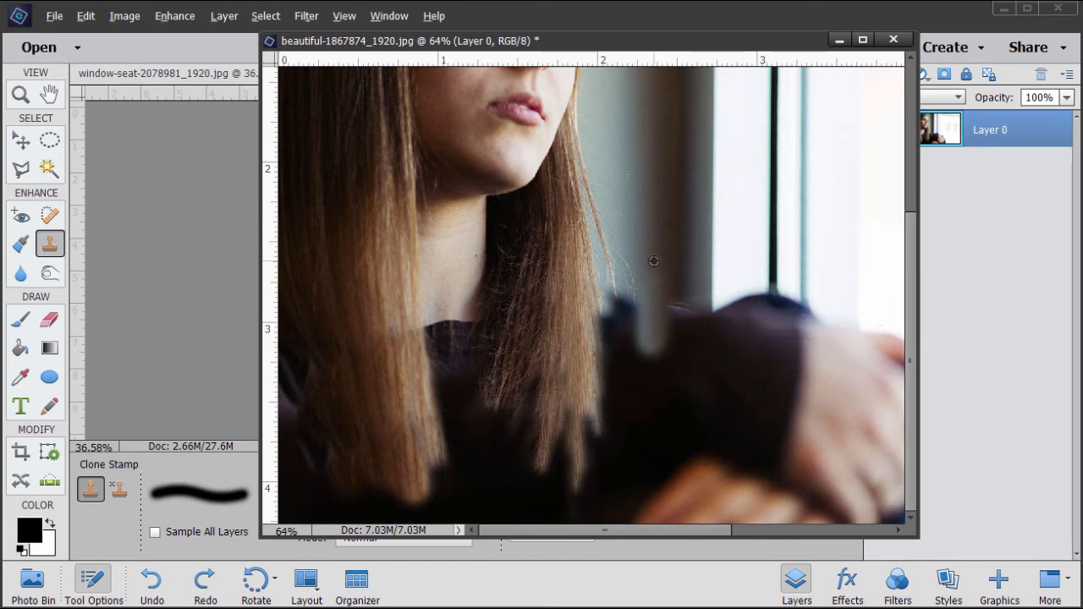
{"action": "mouse_move", "coordinate": [653, 302]}
{"action": "left_mouse_down"}
{"action": "mouse_move", "coordinate": [655, 369]}
{"action": "mouse_move", "coordinate": [657, 246]}
{"action": "left_mouse_up"}
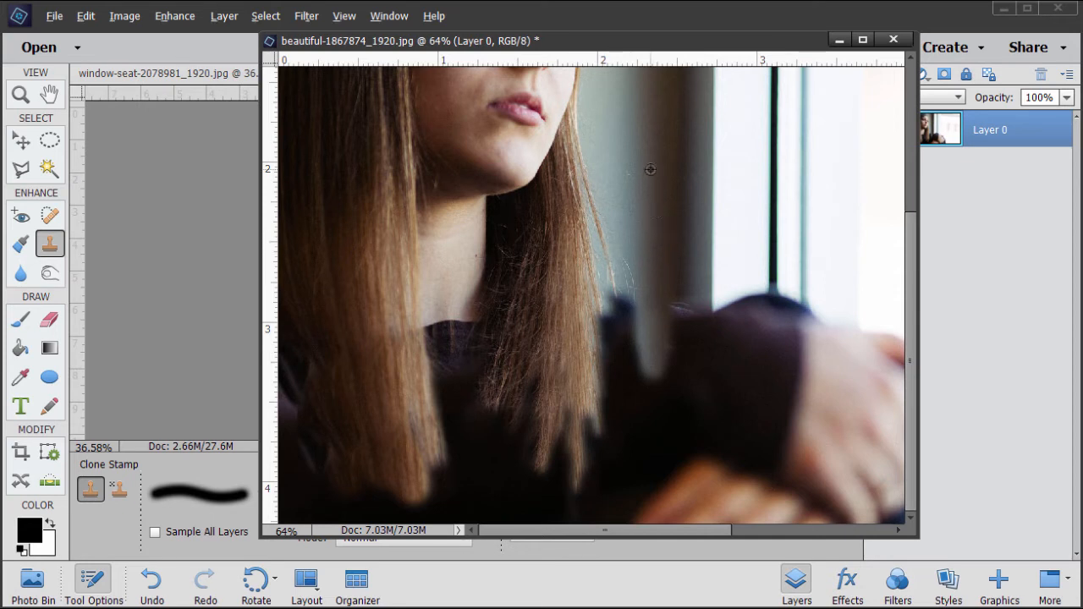
{"action": "mouse_move", "coordinate": [657, 329]}
{"action": "left_mouse_down"}
{"action": "mouse_move", "coordinate": [657, 379]}
{"action": "mouse_move", "coordinate": [643, 292]}
{"action": "mouse_move", "coordinate": [633, 327]}
{"action": "mouse_move", "coordinate": [632, 290]}
{"action": "mouse_move", "coordinate": [625, 322]}
{"action": "mouse_move", "coordinate": [623, 295]}
{"action": "mouse_move", "coordinate": [618, 328]}
{"action": "mouse_move", "coordinate": [619, 292]}
{"action": "mouse_move", "coordinate": [620, 332]}
{"action": "mouse_move", "coordinate": [661, 338]}
{"action": "mouse_move", "coordinate": [686, 367]}
{"action": "mouse_move", "coordinate": [697, 325]}
{"action": "mouse_move", "coordinate": [678, 345]}
{"action": "mouse_move", "coordinate": [626, 347]}
{"action": "mouse_move", "coordinate": [658, 365]}
{"action": "mouse_move", "coordinate": [648, 372]}
{"action": "mouse_move", "coordinate": [669, 371]}
{"action": "mouse_move", "coordinate": [676, 394]}
{"action": "mouse_move", "coordinate": [683, 374]}
{"action": "mouse_move", "coordinate": [663, 398]}
{"action": "mouse_move", "coordinate": [684, 369]}
{"action": "mouse_move", "coordinate": [691, 383]}
{"action": "mouse_move", "coordinate": [694, 413]}
{"action": "mouse_move", "coordinate": [690, 382]}
{"action": "mouse_move", "coordinate": [668, 409]}
{"action": "mouse_move", "coordinate": [657, 403]}
{"action": "mouse_move", "coordinate": [681, 412]}
{"action": "mouse_move", "coordinate": [673, 456]}
{"action": "mouse_move", "coordinate": [643, 386]}
{"action": "mouse_move", "coordinate": [648, 417]}
{"action": "mouse_move", "coordinate": [671, 387]}
{"action": "left_mouse_up"}
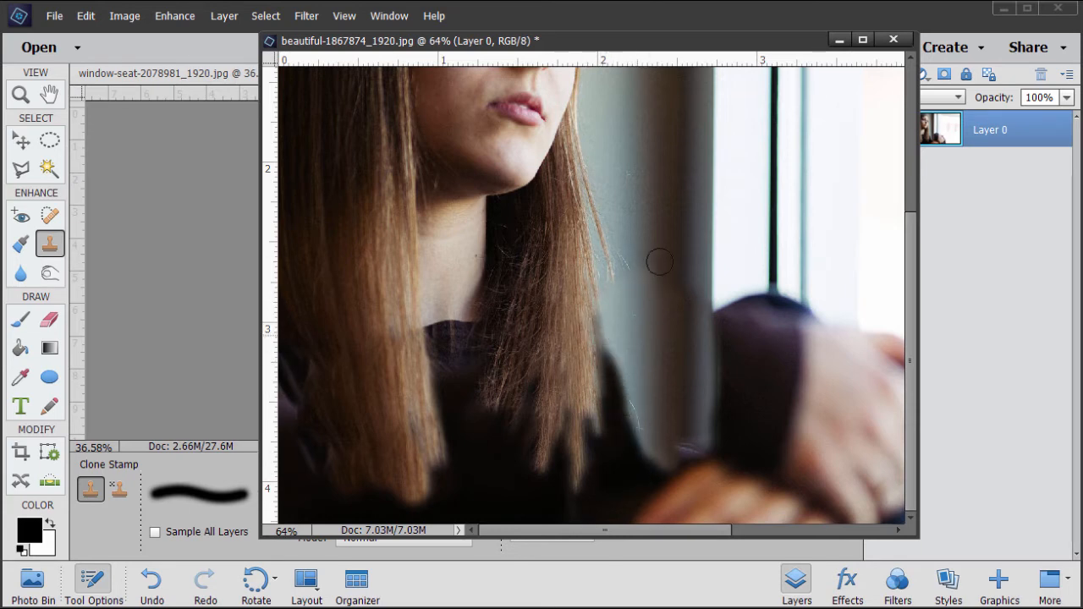
Dock the portrait's floating window and fit the whole photo on screen
{"action": "left_click", "coordinate": [22, 142]}
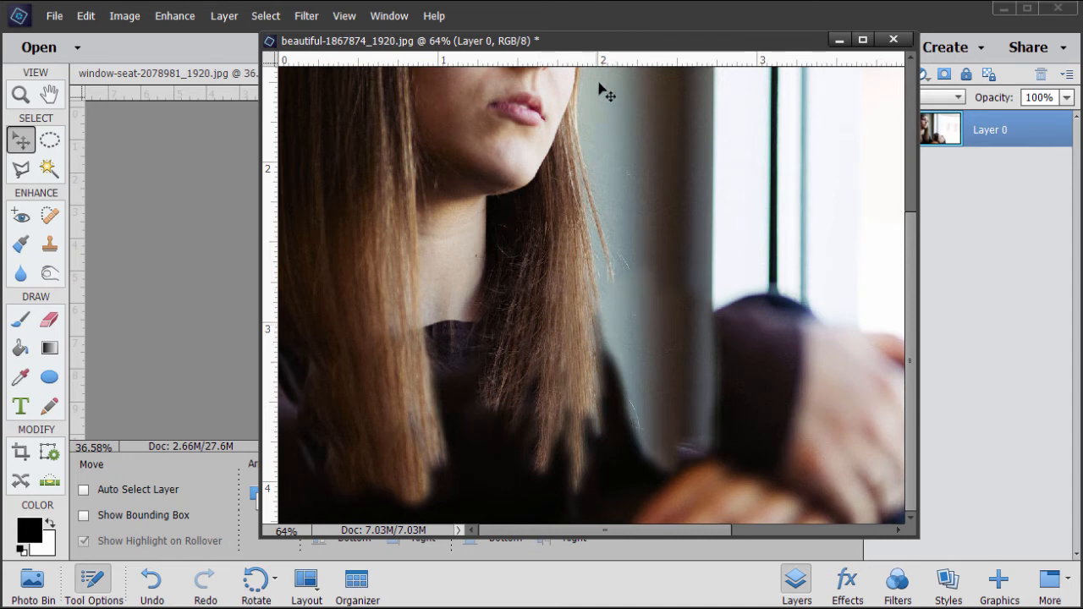
{"action": "left_click", "coordinate": [21, 94]}
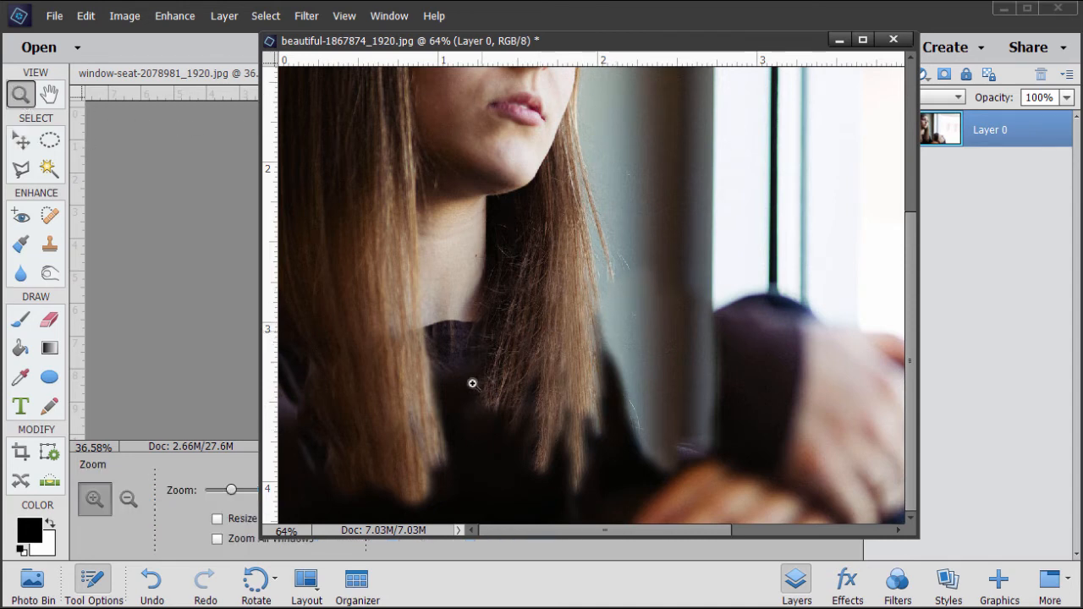
{"action": "left_click_drag", "start_coordinate": [612, 41], "coordinate": [583, 57]}
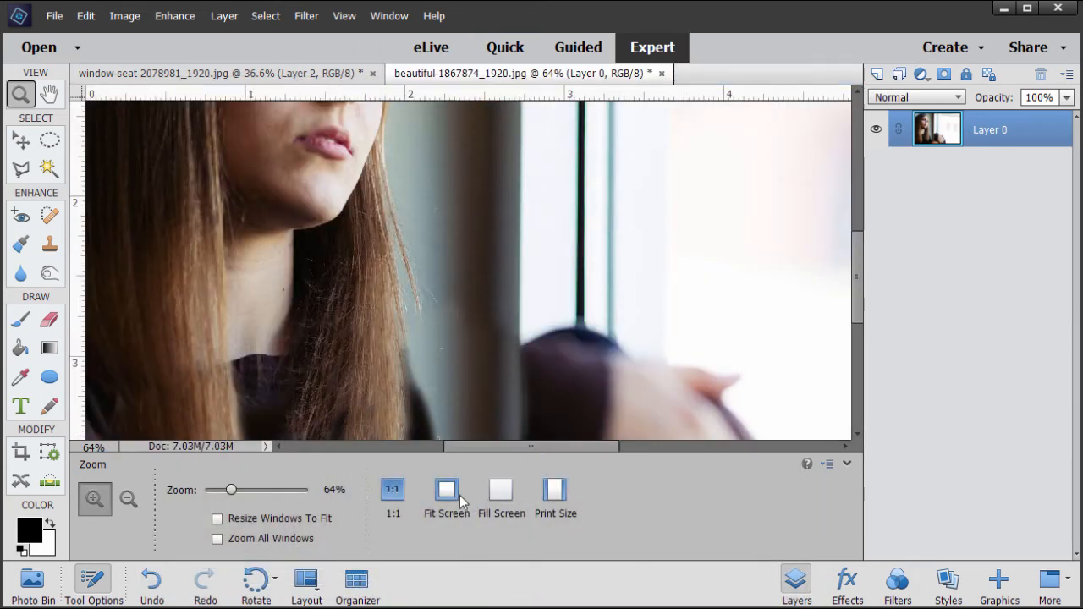
{"action": "left_click", "coordinate": [457, 500]}
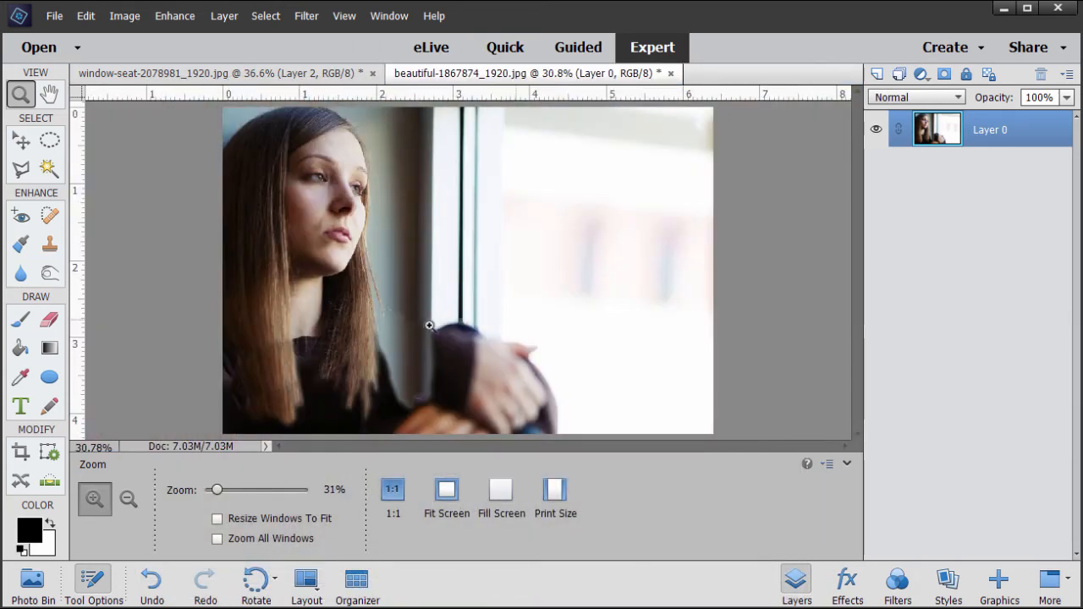
Float the portrait again, copy its Layer 0 into window-seat-2078981_1920.jpg, and position the woman along the left side of the canvas
{"action": "left_click", "coordinate": [24, 142]}
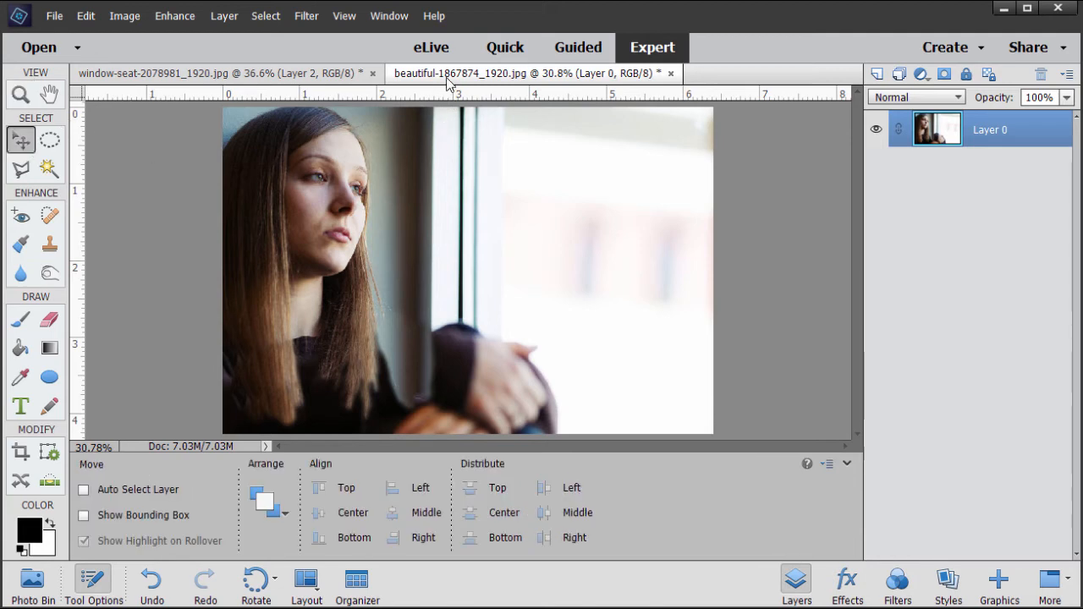
{"action": "left_click_drag", "start_coordinate": [446, 82], "coordinate": [666, 251]}
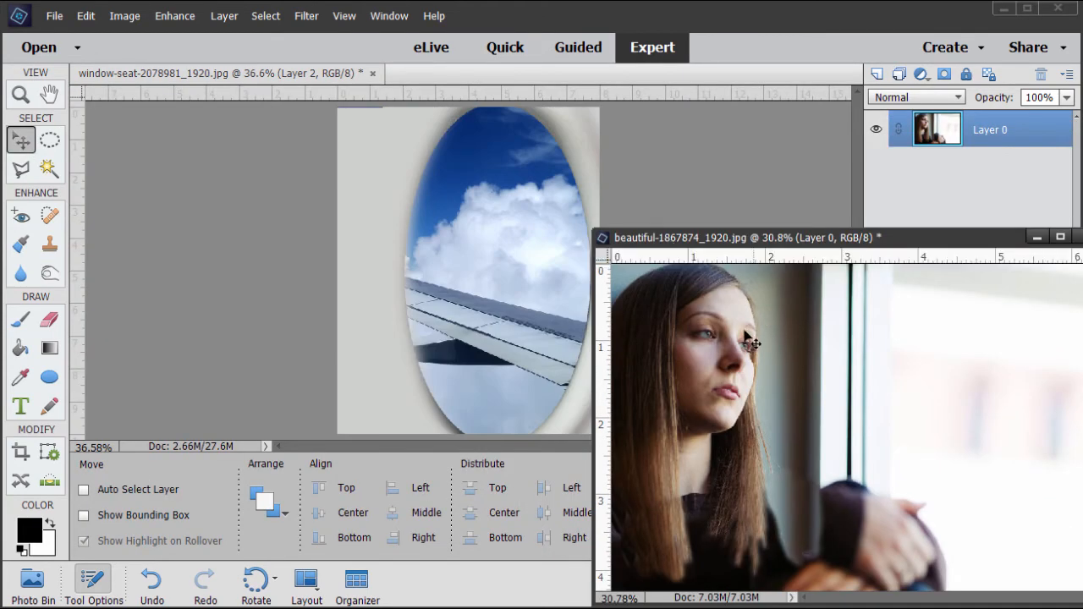
{"action": "left_click_drag", "start_coordinate": [943, 129], "coordinate": [459, 220]}
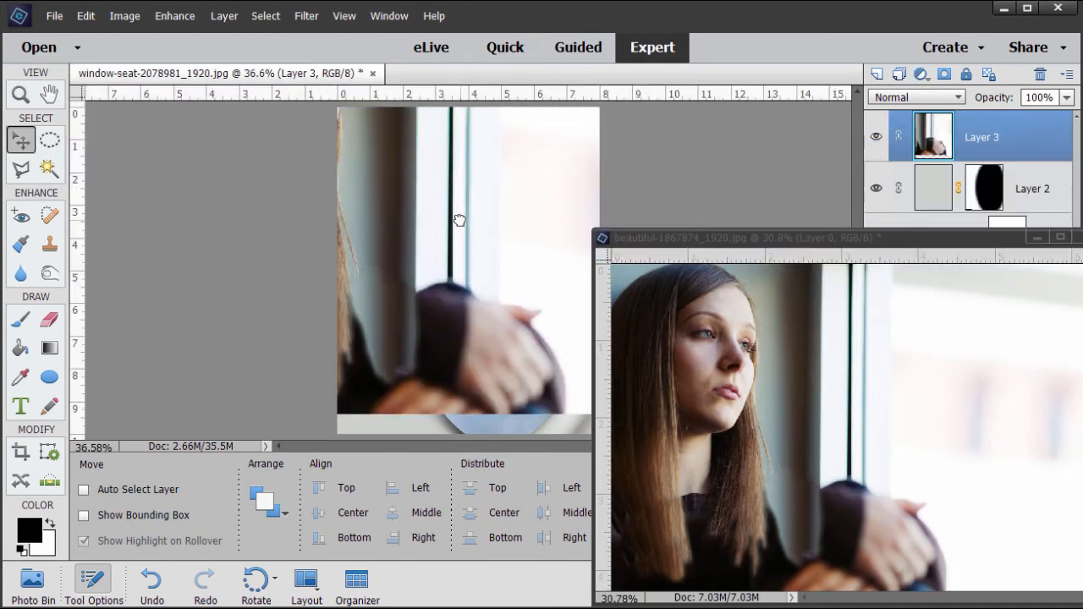
{"action": "left_click_drag", "start_coordinate": [466, 347], "coordinate": [432, 308]}
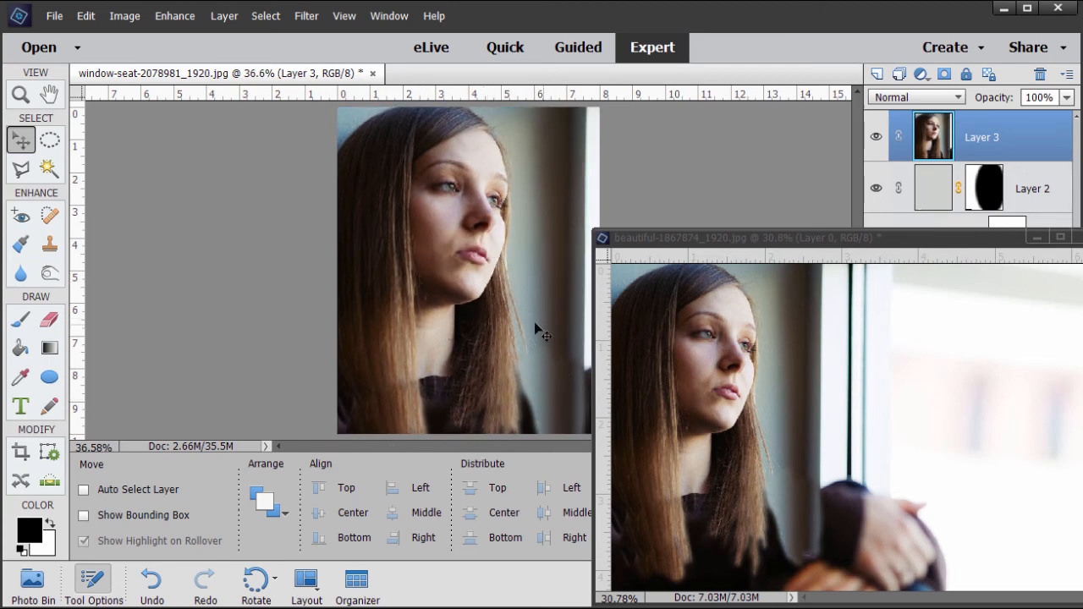
Close the beautiful-1867874_1920.jpg portrait document
{"action": "left_click_drag", "start_coordinate": [766, 238], "coordinate": [340, 228]}
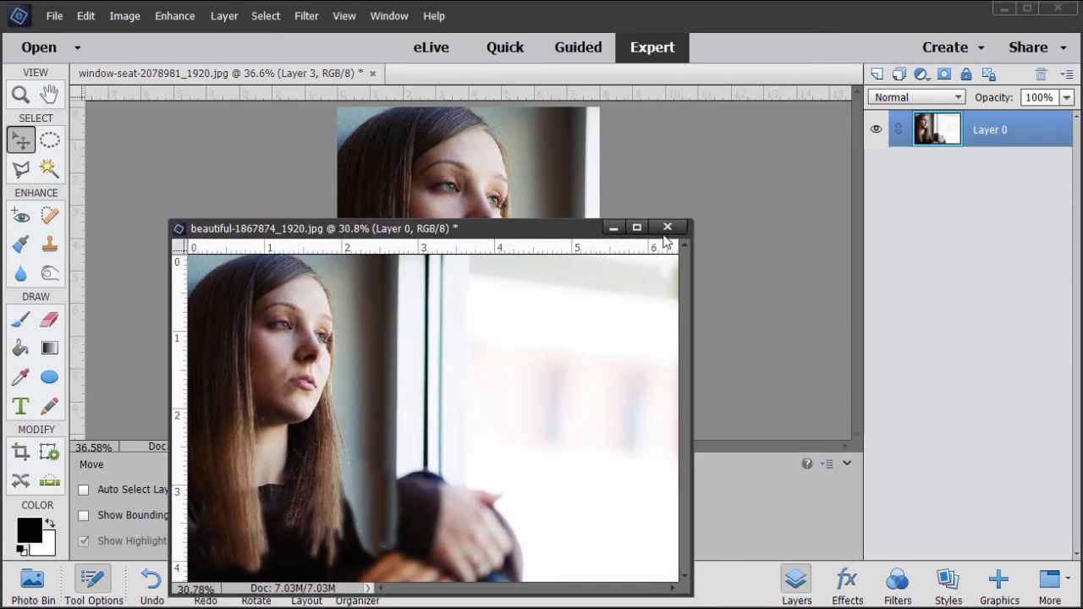
{"action": "left_click", "coordinate": [667, 228]}
{"action": "left_click", "coordinate": [552, 254]}
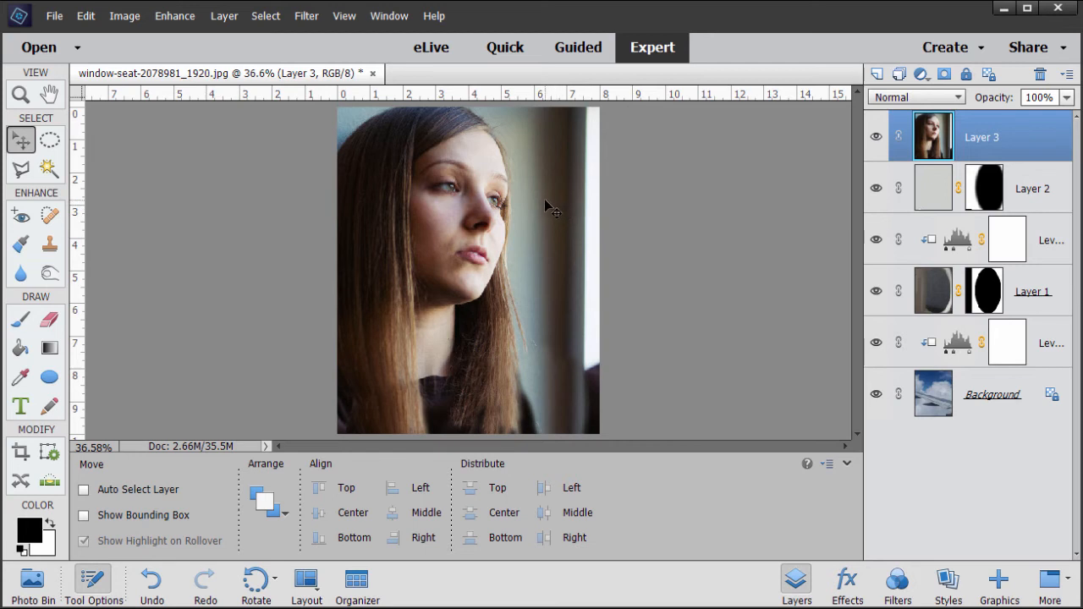
Set the Polygonal Lasso to make a new selection with a 1 px feather
{"action": "left_click", "coordinate": [22, 170]}
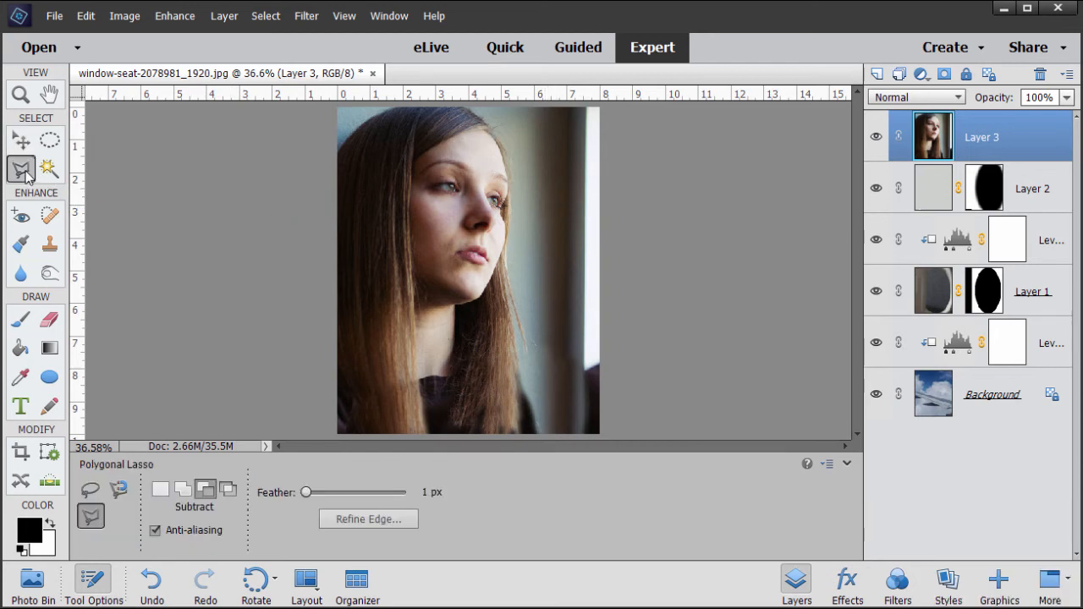
{"action": "left_click", "coordinate": [90, 489]}
{"action": "left_click", "coordinate": [91, 514]}
{"action": "left_click", "coordinate": [161, 491]}
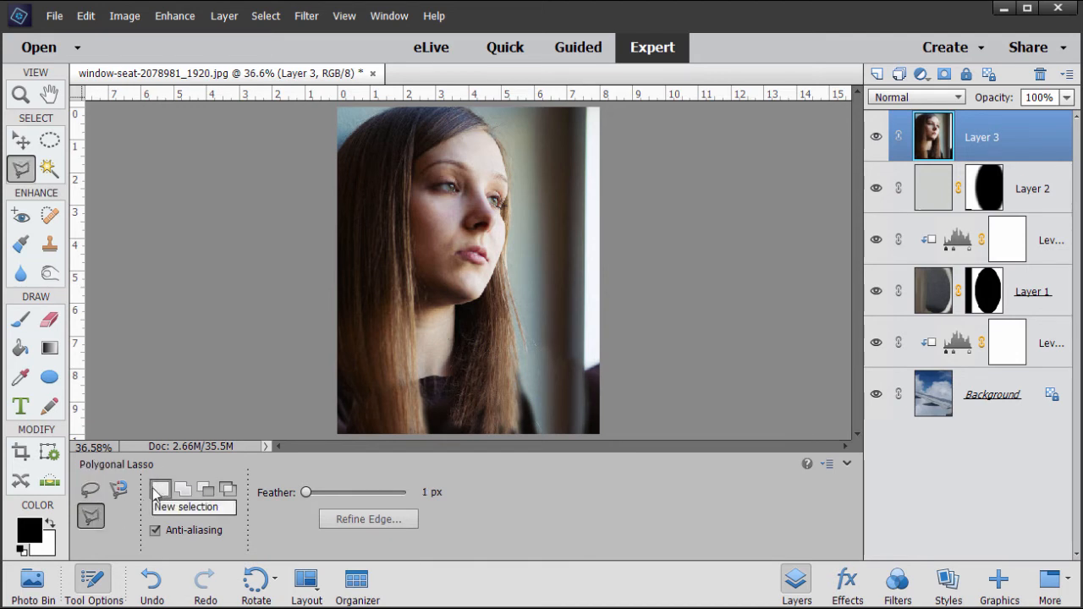
{"action": "left_click", "coordinate": [424, 494]}
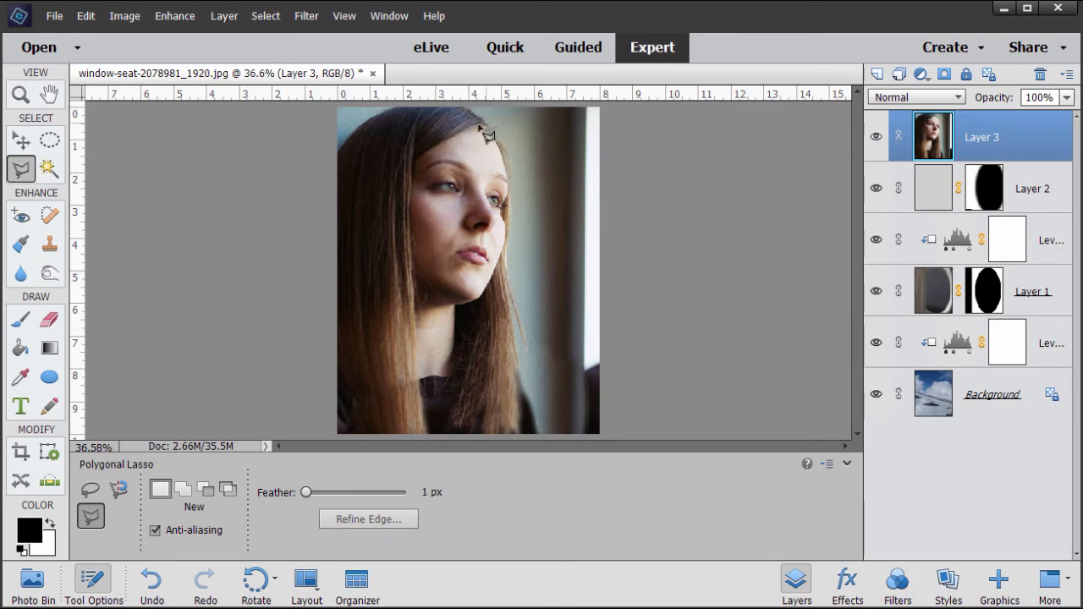
Float and enlarge the window-seat composite's window, and magnify it to 58% so the whole canvas has space around it
{"action": "left_click", "coordinate": [23, 97]}
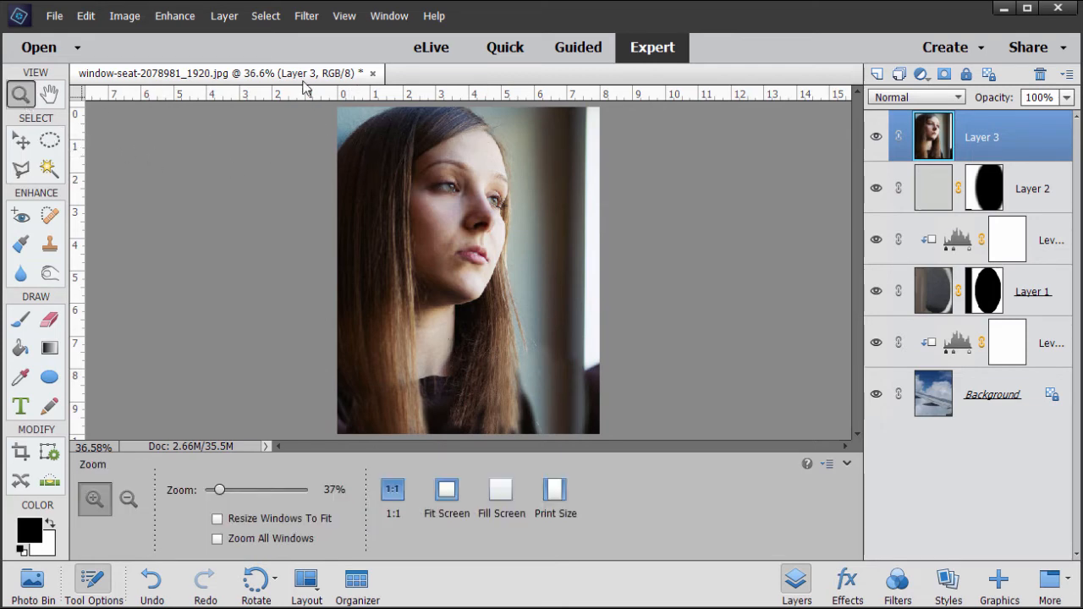
{"action": "left_click_drag", "start_coordinate": [304, 82], "coordinate": [366, 28]}
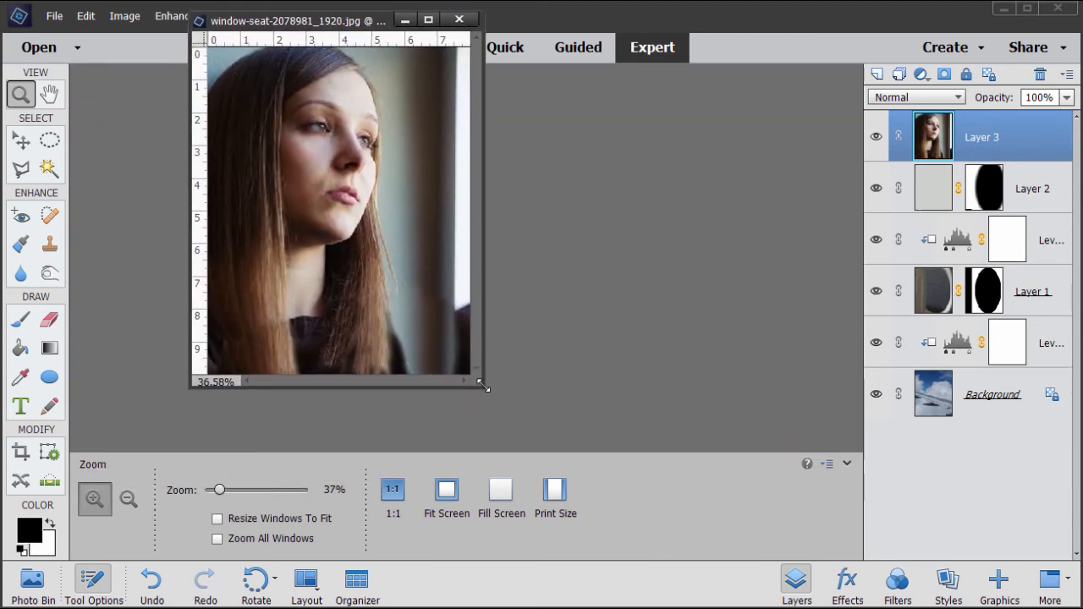
{"action": "left_click_drag", "start_coordinate": [484, 386], "coordinate": [771, 594]}
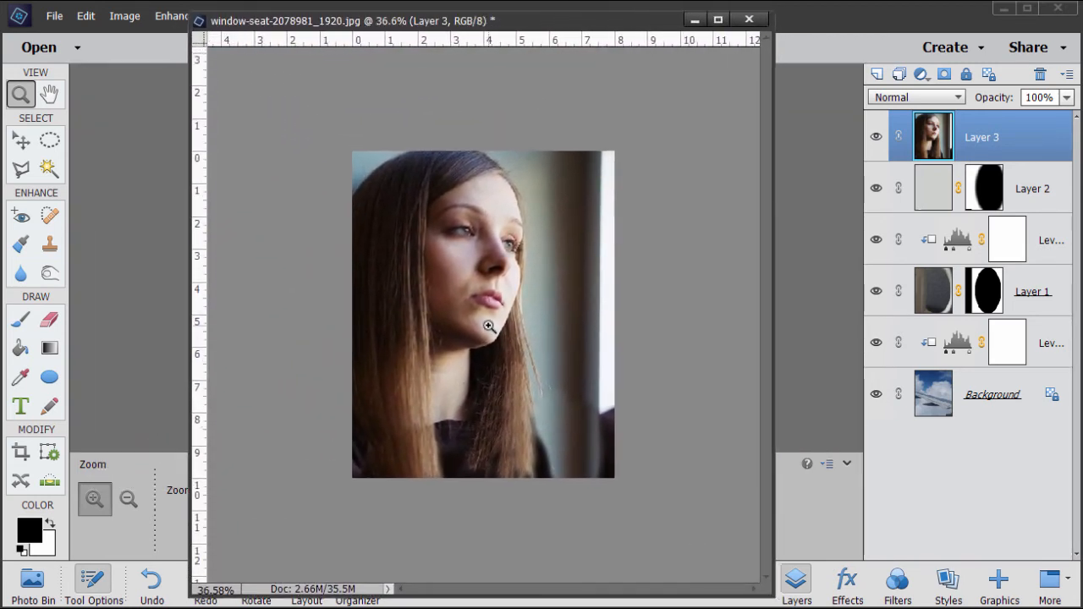
{"action": "left_click", "coordinate": [489, 327]}
{"action": "left_click", "coordinate": [489, 328]}
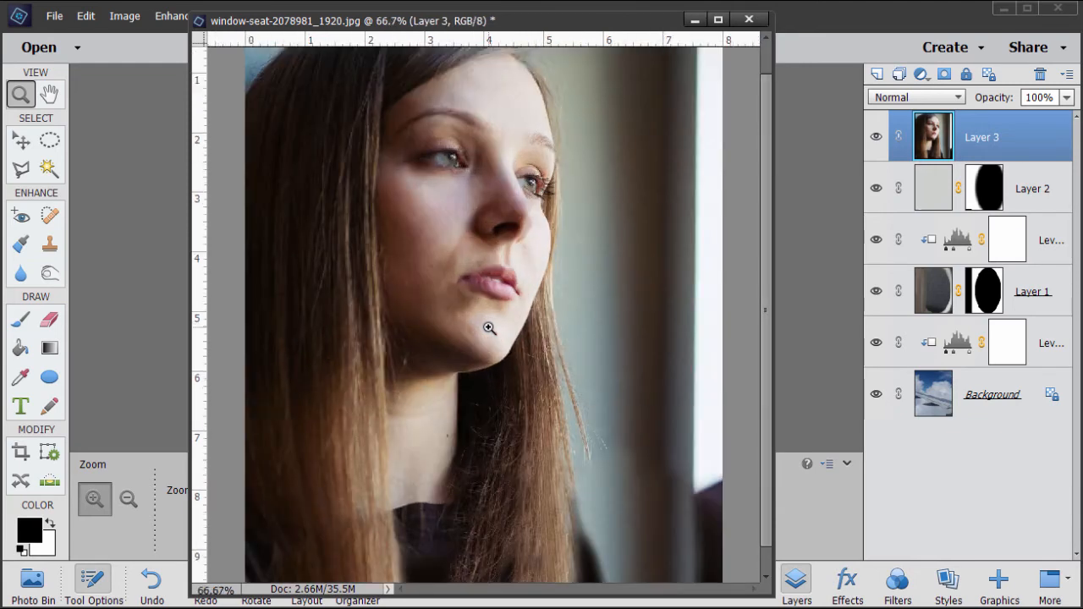
{"action": "scroll", "coordinate": [489, 327], "scroll_direction": "up", "scroll_amount": 1}
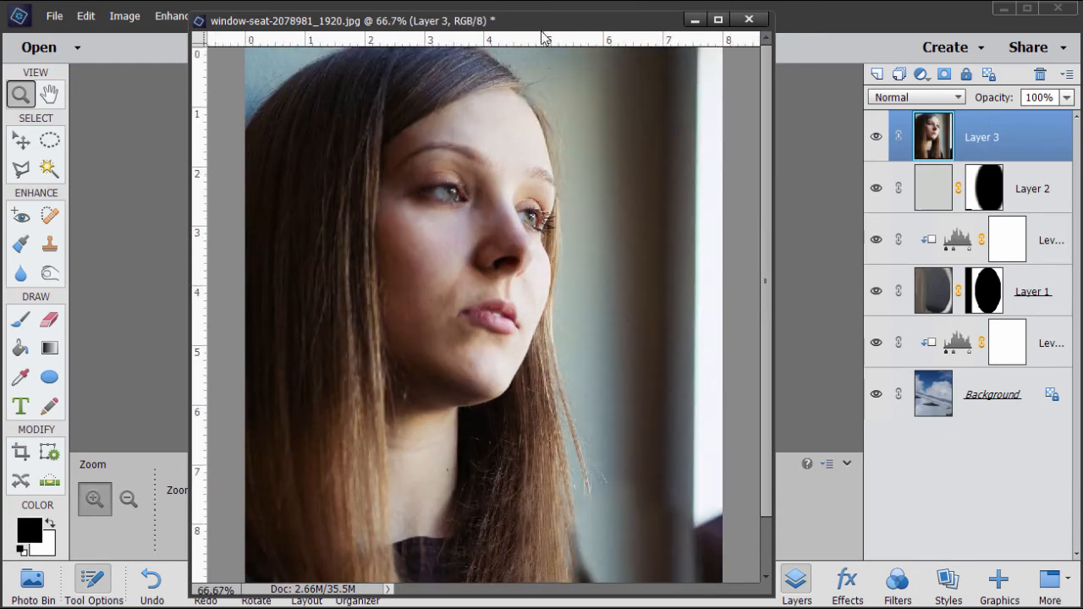
{"action": "left_click_drag", "start_coordinate": [541, 25], "coordinate": [708, 22]}
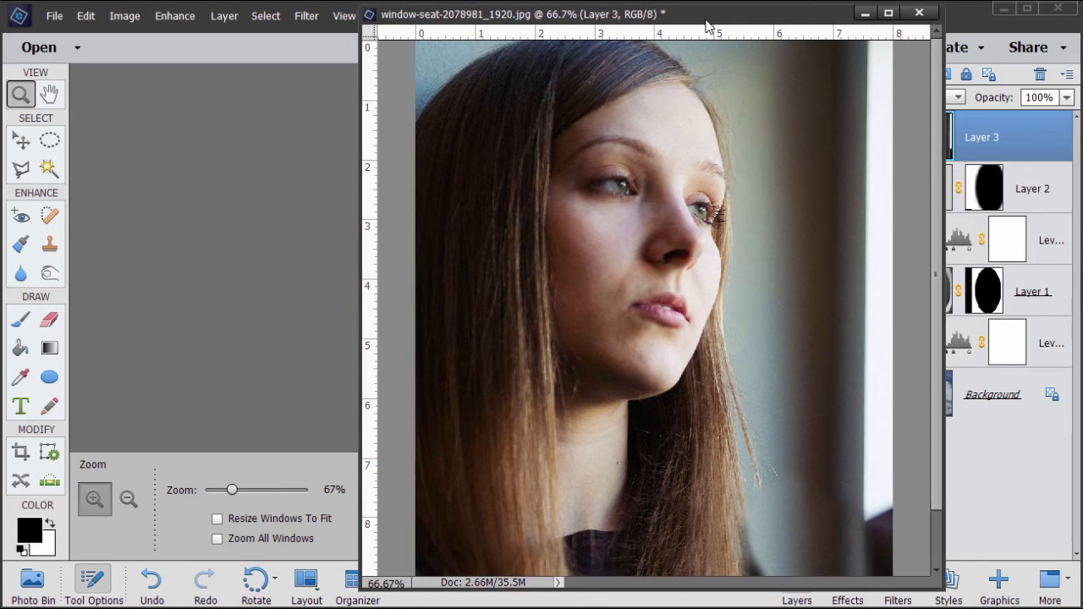
{"action": "left_click_drag", "start_coordinate": [235, 497], "coordinate": [229, 496]}
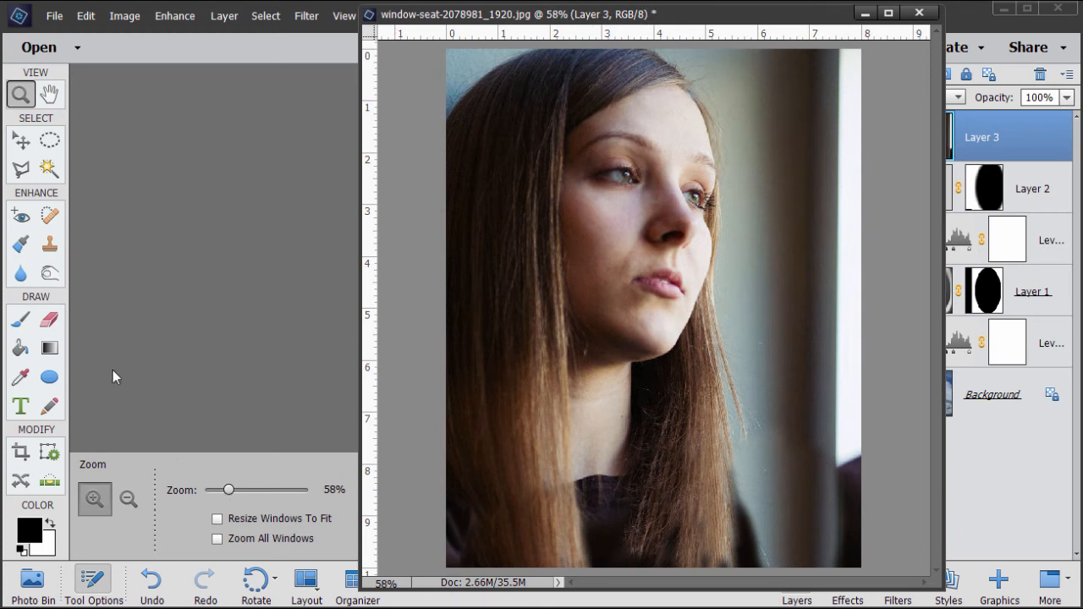
Outline the woman with the Polygonal Lasso, following her hair, the loose strand and shoulder, closing the selection outside the canvas edge
{"action": "left_click", "coordinate": [21, 170]}
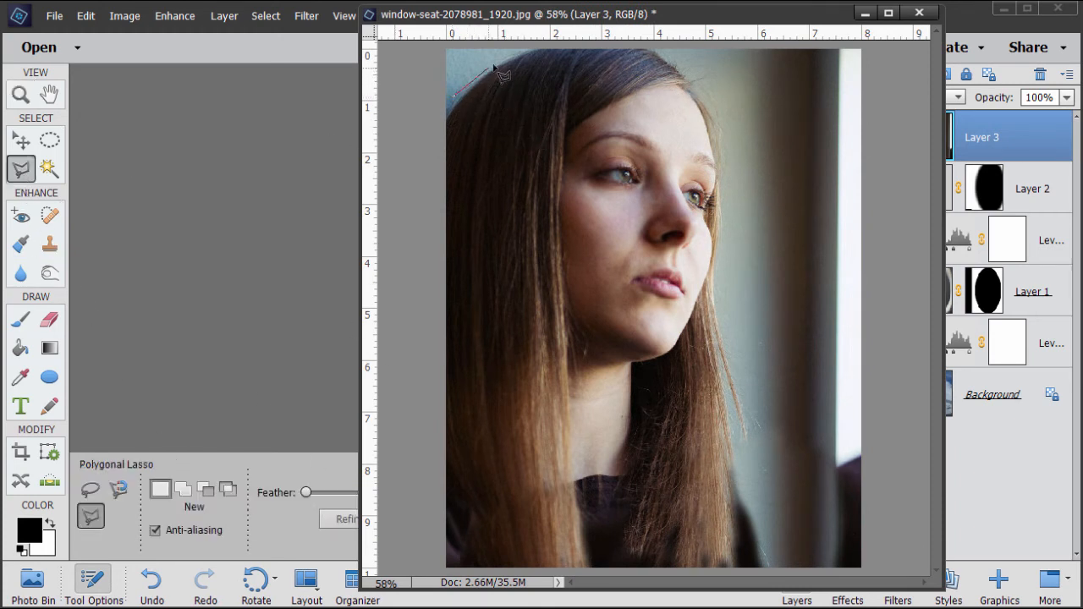
{"action": "left_click", "coordinate": [513, 57]}
{"action": "left_click", "coordinate": [535, 48]}
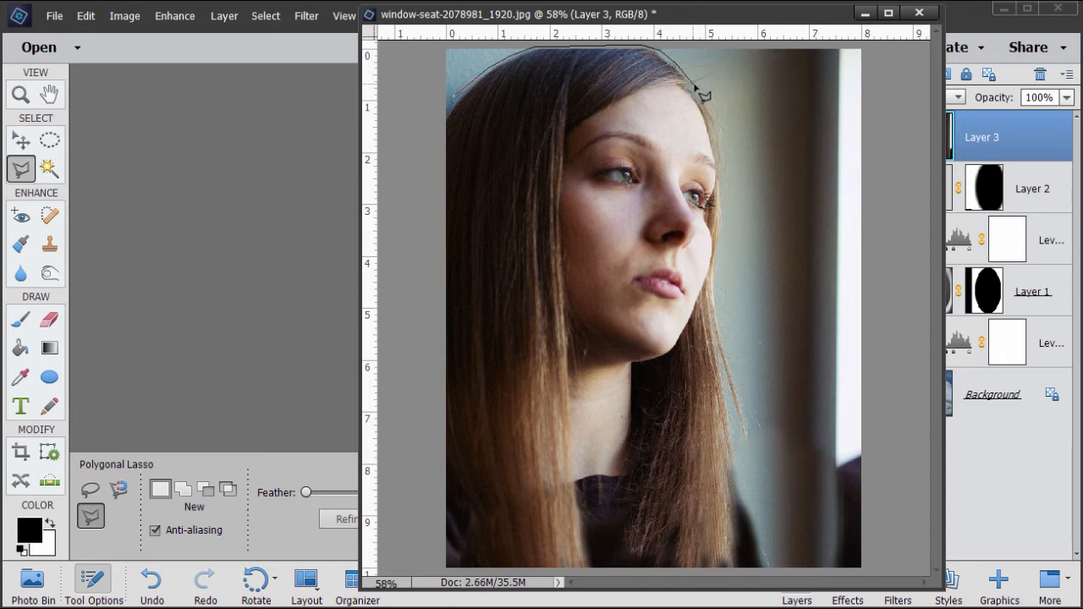
{"action": "left_click", "coordinate": [719, 137]}
{"action": "left_click", "coordinate": [721, 176]}
{"action": "left_click", "coordinate": [725, 212]}
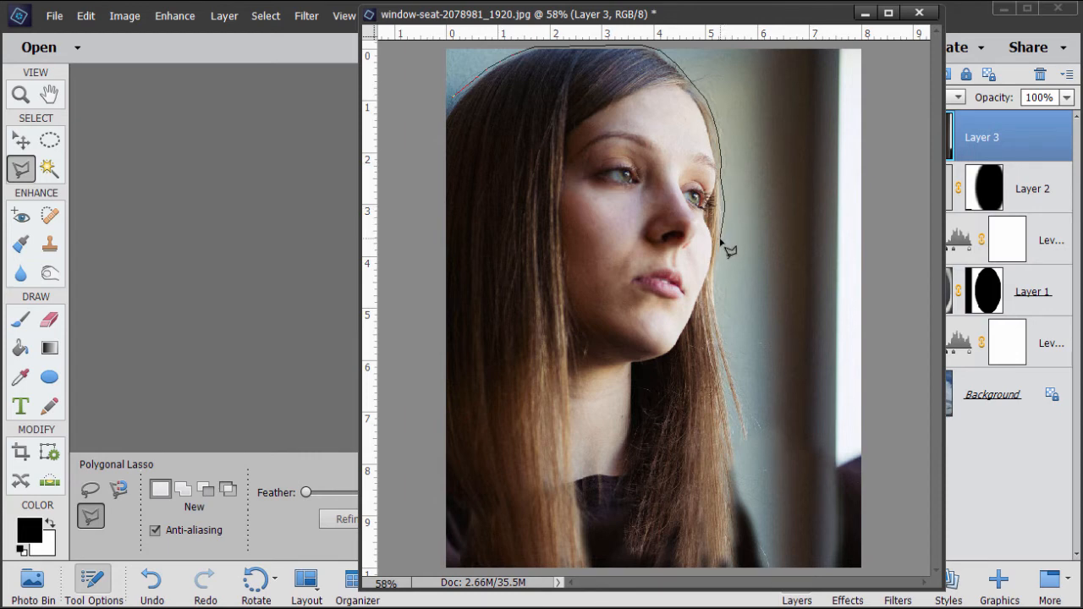
{"action": "left_click", "coordinate": [722, 327]}
{"action": "left_click", "coordinate": [751, 447]}
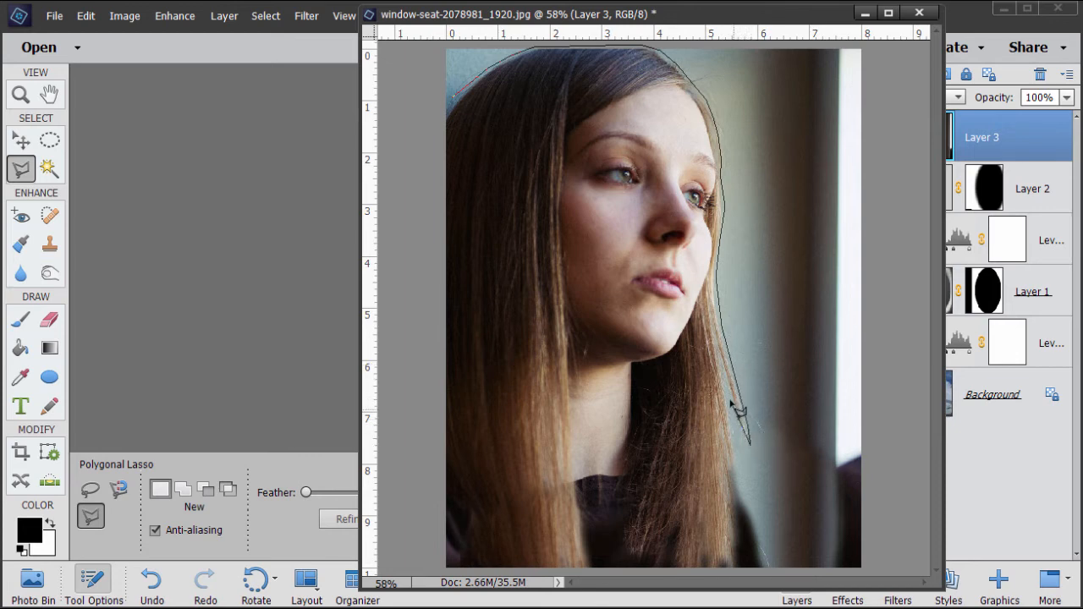
{"action": "left_click", "coordinate": [727, 392]}
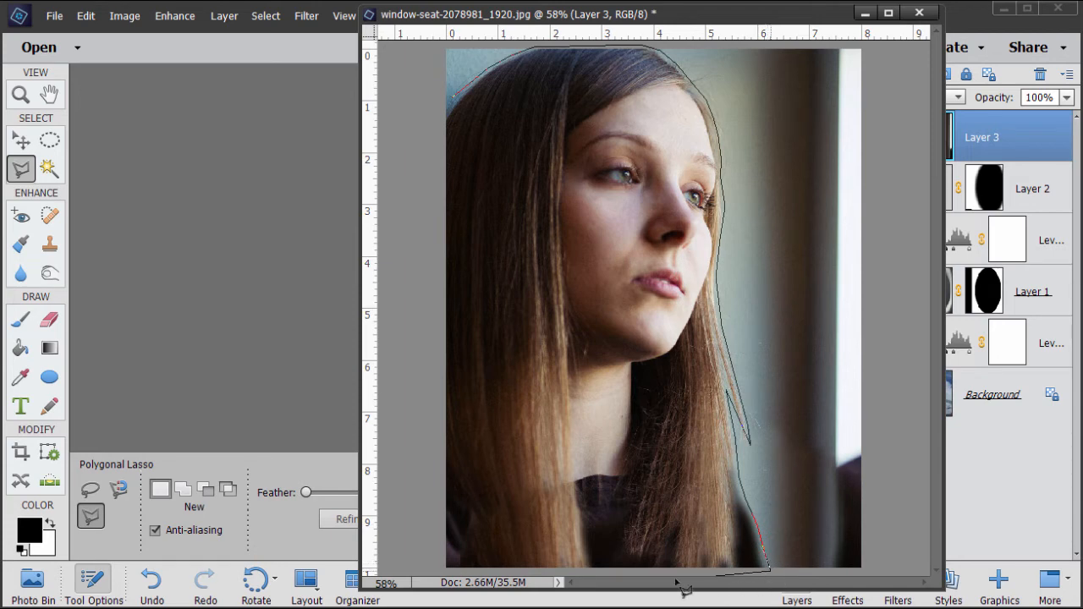
{"action": "left_click", "coordinate": [436, 556]}
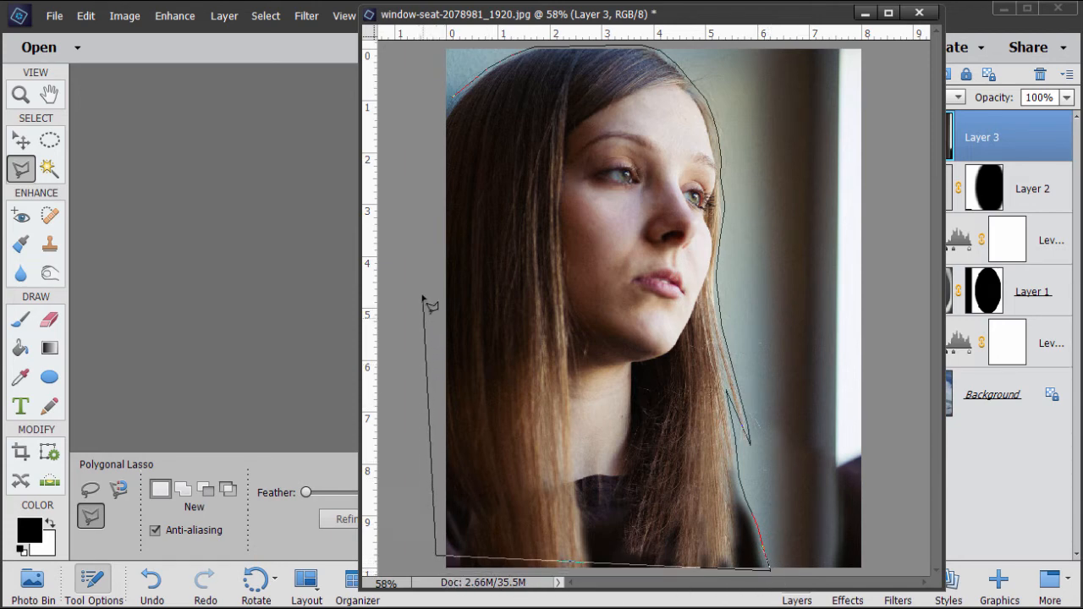
{"action": "left_click", "coordinate": [419, 185]}
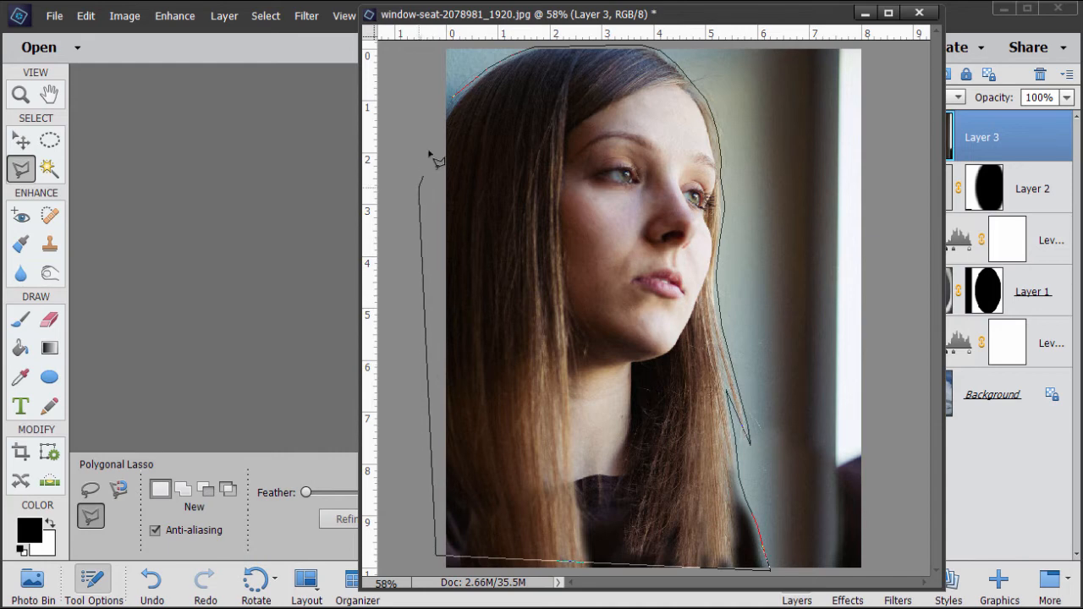
{"action": "left_click", "coordinate": [452, 110]}
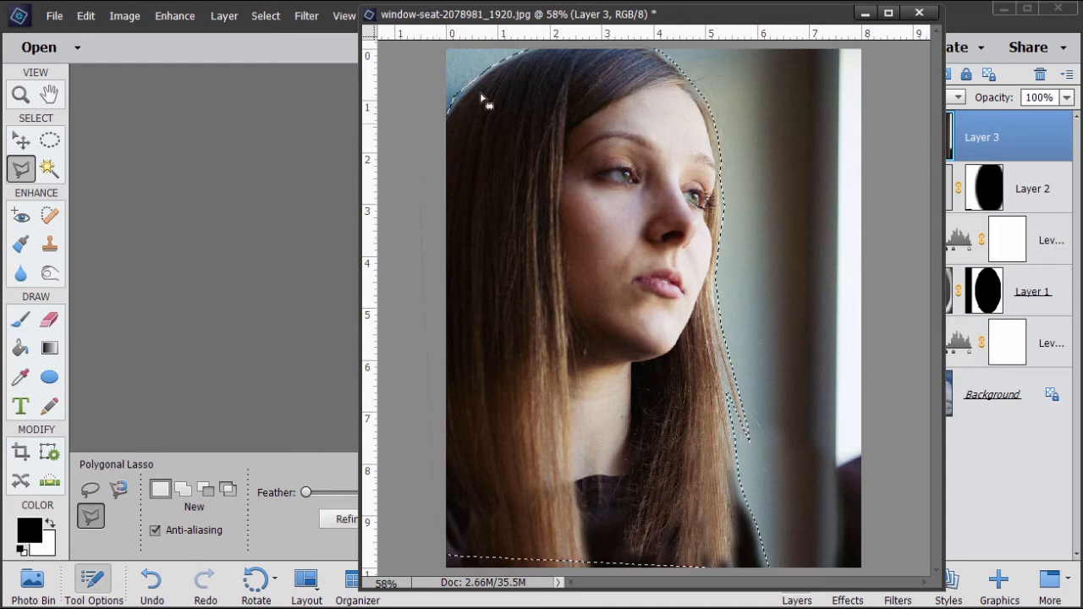
Add the missed strip along the bottom edge of the canvas to the woman's selection
{"action": "left_click", "coordinate": [182, 489]}
{"action": "left_click", "coordinate": [426, 543]}
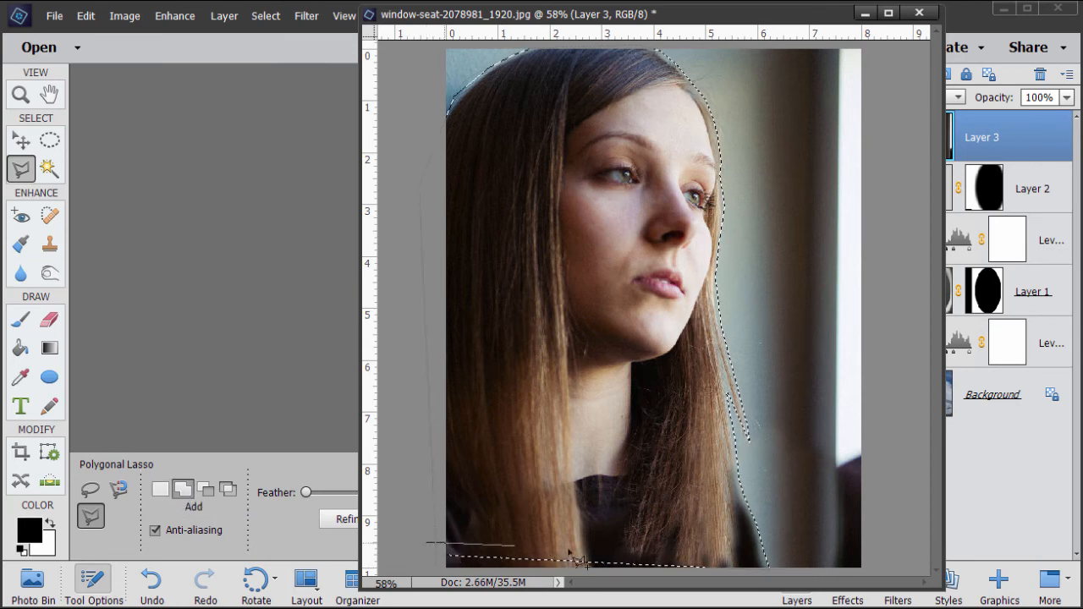
{"action": "left_click", "coordinate": [728, 559]}
{"action": "left_click", "coordinate": [717, 573]}
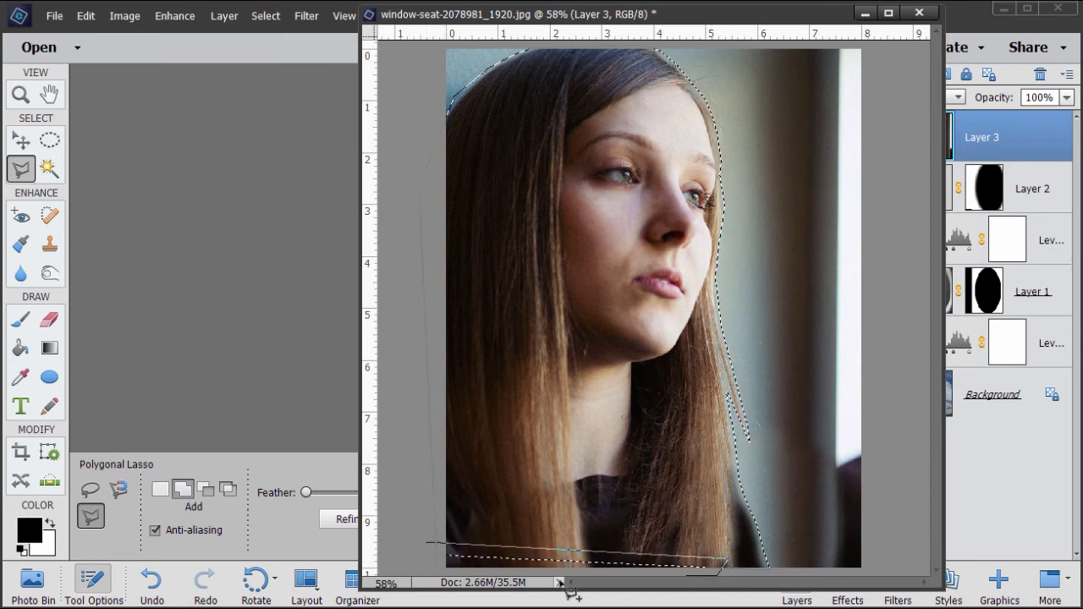
{"action": "left_click", "coordinate": [427, 543]}
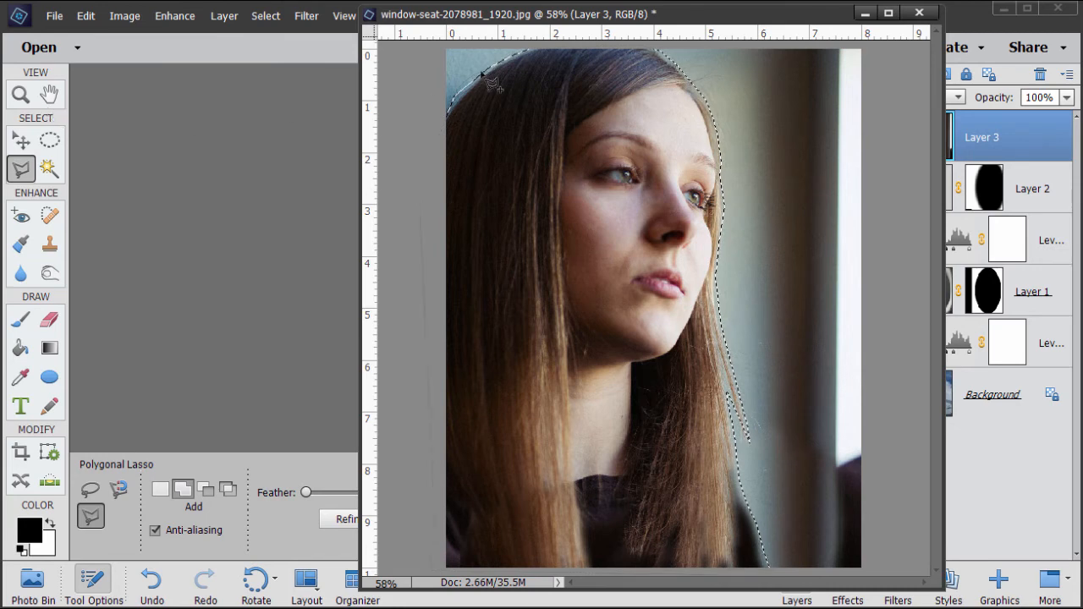
Open Refine Edge for the woman's selection with the Overlay view, keeping the whole canvas visible beside the dialog
{"action": "left_click_drag", "start_coordinate": [493, 17], "coordinate": [601, 22]}
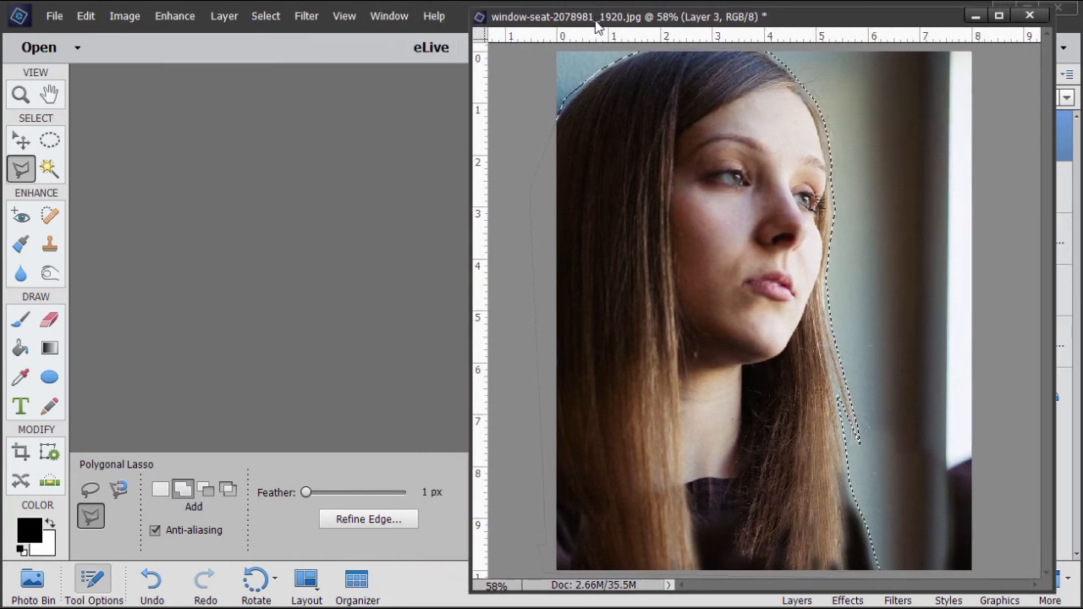
{"action": "left_click", "coordinate": [392, 520]}
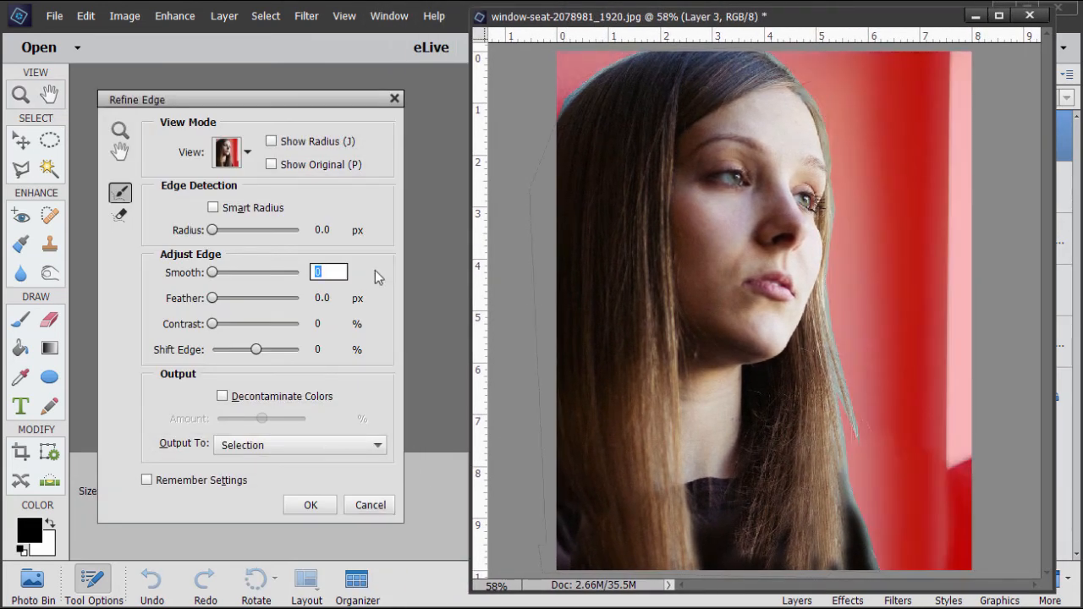
{"action": "left_click", "coordinate": [249, 155]}
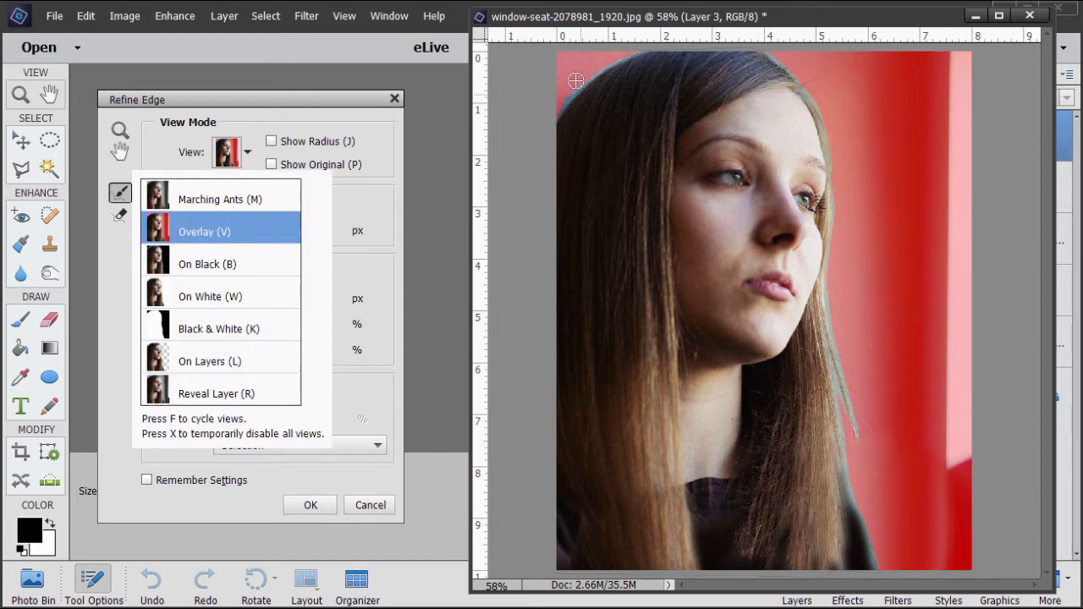
{"action": "left_click", "coordinate": [250, 160]}
{"action": "left_click_drag", "start_coordinate": [637, 24], "coordinate": [581, 34]}
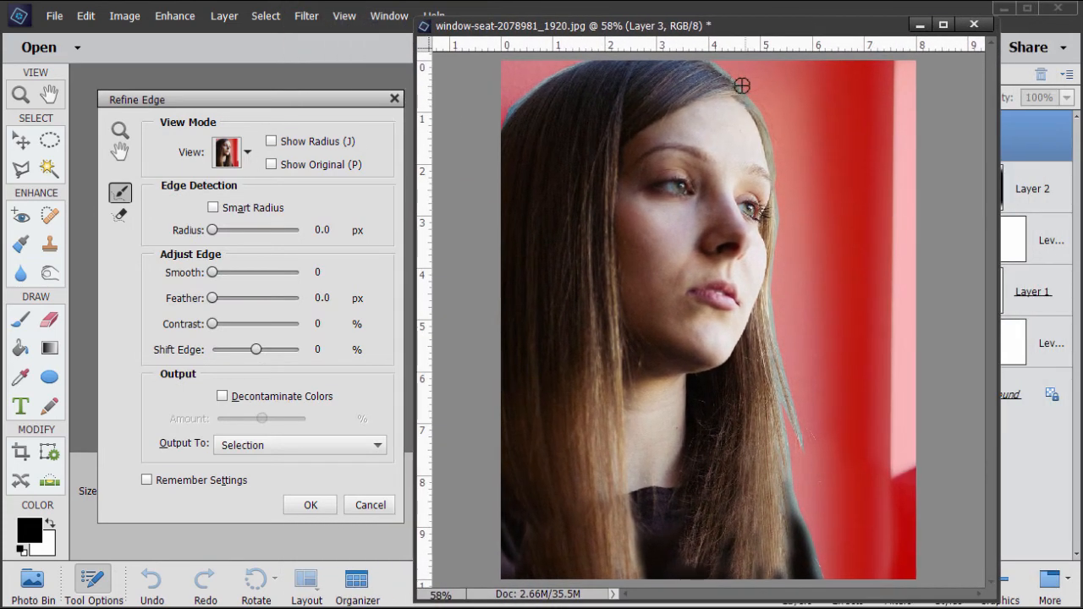
Brush the edge refinement along the woman's hair, loose strands, shoulder and the crown of her head to remove the background fringe
{"action": "mouse_move", "coordinate": [721, 74]}
{"action": "left_mouse_down"}
{"action": "mouse_move", "coordinate": [779, 145]}
{"action": "mouse_move", "coordinate": [783, 195]}
{"action": "left_mouse_up"}
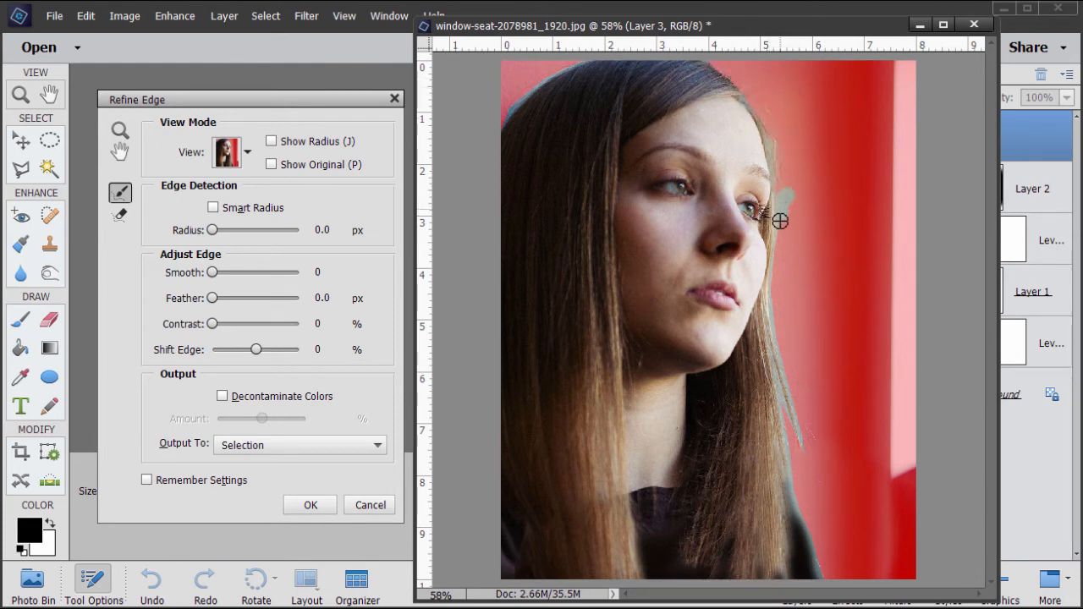
{"action": "left_click_drag", "start_coordinate": [774, 137], "coordinate": [787, 193]}
{"action": "mouse_move", "coordinate": [781, 245]}
{"action": "left_mouse_down"}
{"action": "mouse_move", "coordinate": [778, 324]}
{"action": "mouse_move", "coordinate": [770, 320]}
{"action": "mouse_move", "coordinate": [807, 484]}
{"action": "left_mouse_up"}
{"action": "mouse_move", "coordinate": [791, 439]}
{"action": "left_mouse_down"}
{"action": "mouse_move", "coordinate": [773, 374]}
{"action": "mouse_move", "coordinate": [799, 448]}
{"action": "mouse_move", "coordinate": [766, 323]}
{"action": "left_mouse_up"}
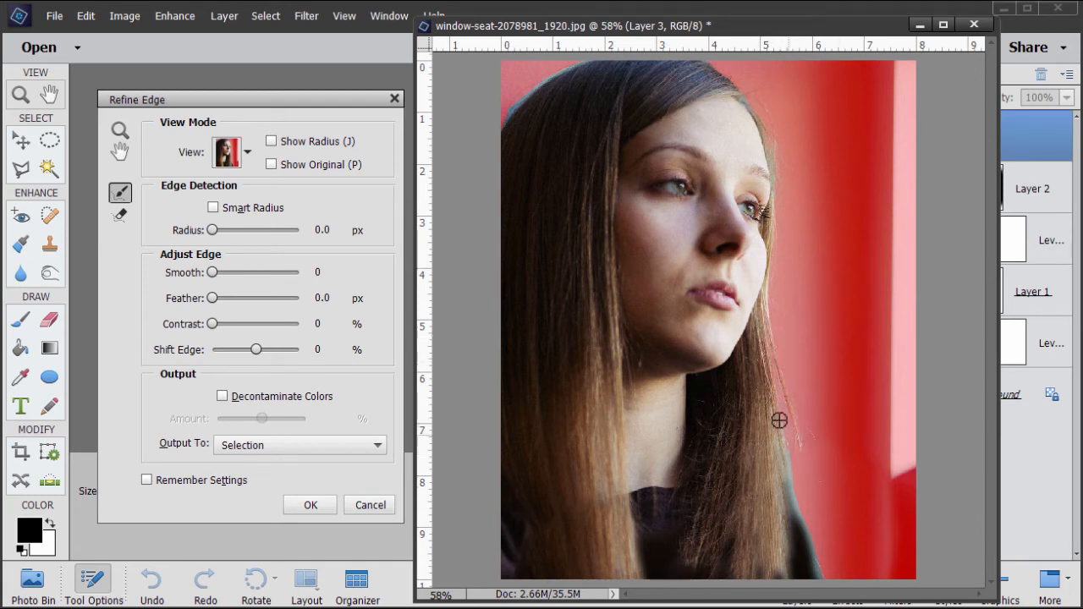
{"action": "mouse_move", "coordinate": [795, 440]}
{"action": "left_mouse_down"}
{"action": "mouse_move", "coordinate": [800, 486]}
{"action": "mouse_move", "coordinate": [785, 428]}
{"action": "mouse_move", "coordinate": [808, 511]}
{"action": "mouse_move", "coordinate": [833, 522]}
{"action": "mouse_move", "coordinate": [827, 492]}
{"action": "mouse_move", "coordinate": [797, 488]}
{"action": "mouse_move", "coordinate": [837, 574]}
{"action": "left_mouse_up"}
{"action": "left_click_drag", "start_coordinate": [796, 498], "coordinate": [835, 561]}
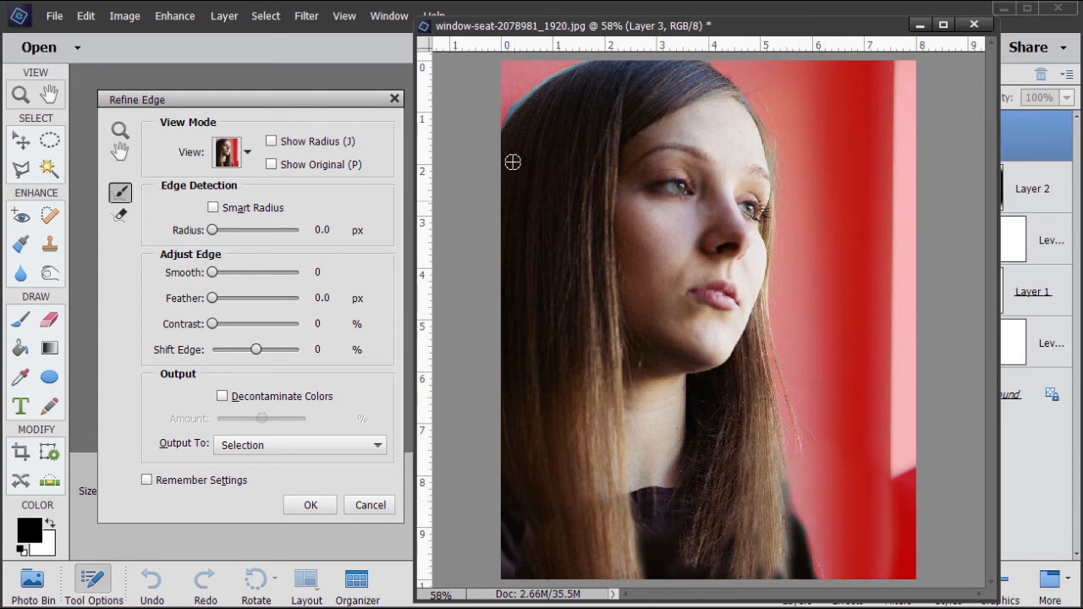
{"action": "mouse_move", "coordinate": [518, 106]}
{"action": "left_mouse_down"}
{"action": "mouse_move", "coordinate": [584, 63]}
{"action": "mouse_move", "coordinate": [549, 95]}
{"action": "mouse_move", "coordinate": [578, 63]}
{"action": "mouse_move", "coordinate": [534, 84]}
{"action": "mouse_move", "coordinate": [519, 105]}
{"action": "left_mouse_up"}
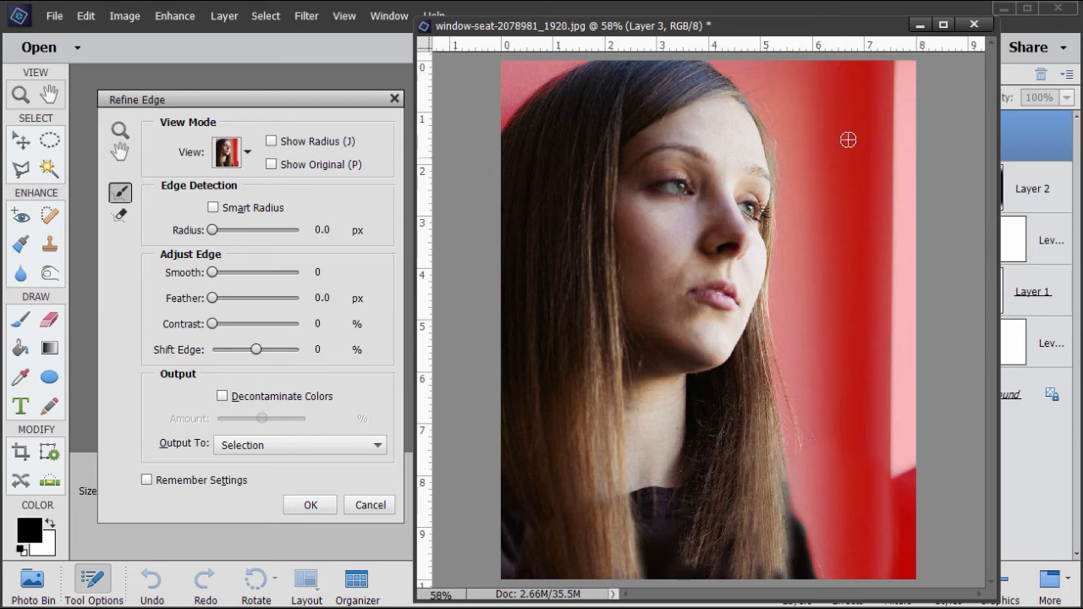
Output the refined selection to a Layer Mask on Layer 3
{"action": "left_click", "coordinate": [296, 448]}
{"action": "left_click", "coordinate": [267, 476]}
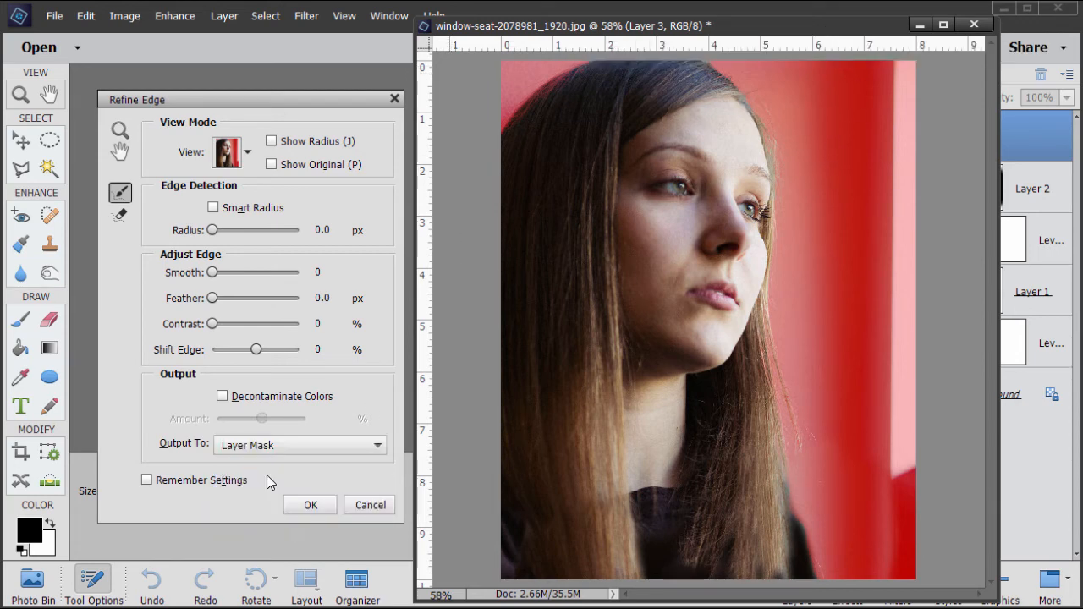
{"action": "left_click", "coordinate": [310, 506]}
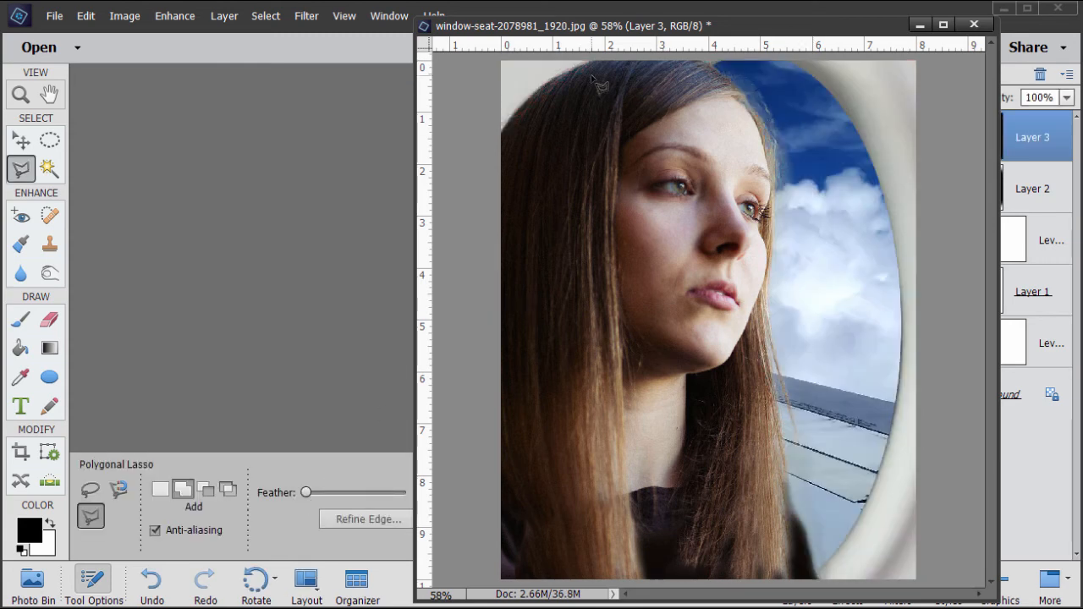
Target Layer 3's mask and set up the Burn tool with a 43 px brush for the hair edge
{"action": "left_click_drag", "start_coordinate": [716, 33], "coordinate": [452, 32]}
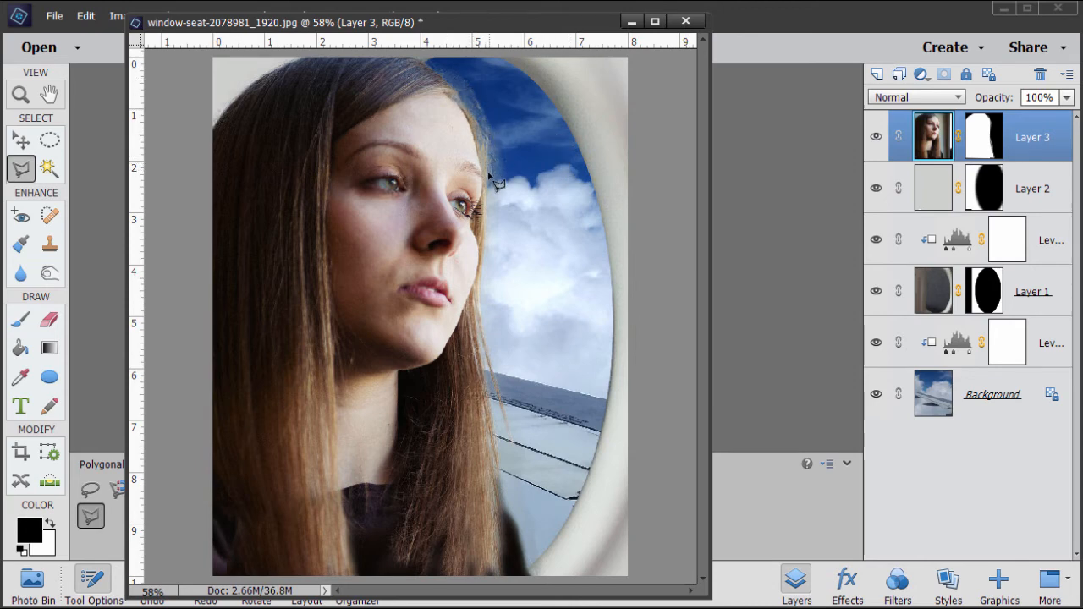
{"action": "left_click", "coordinate": [969, 139]}
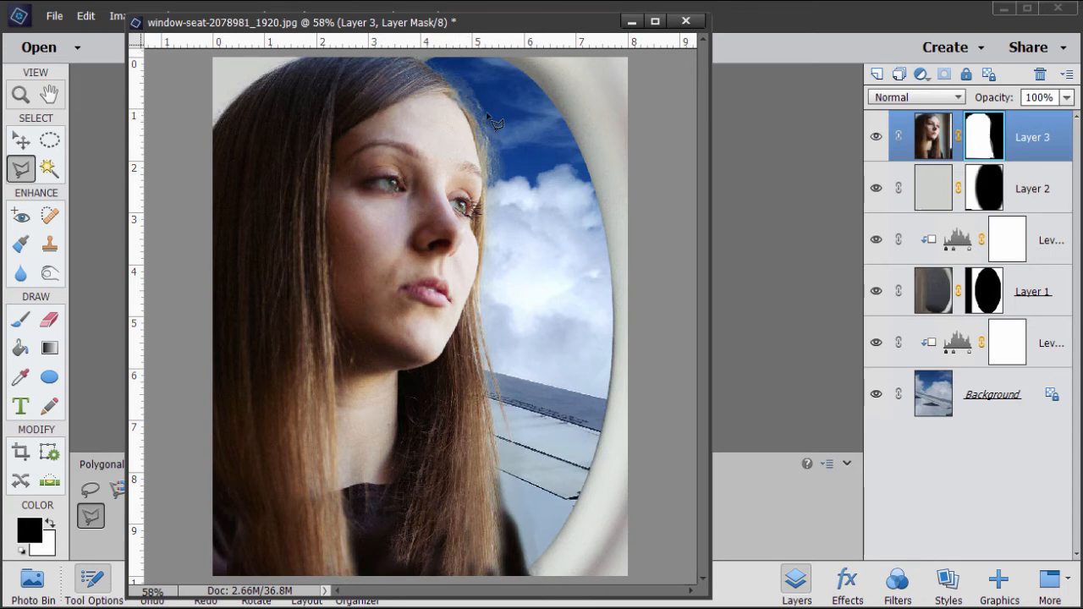
{"action": "left_click", "coordinate": [50, 273]}
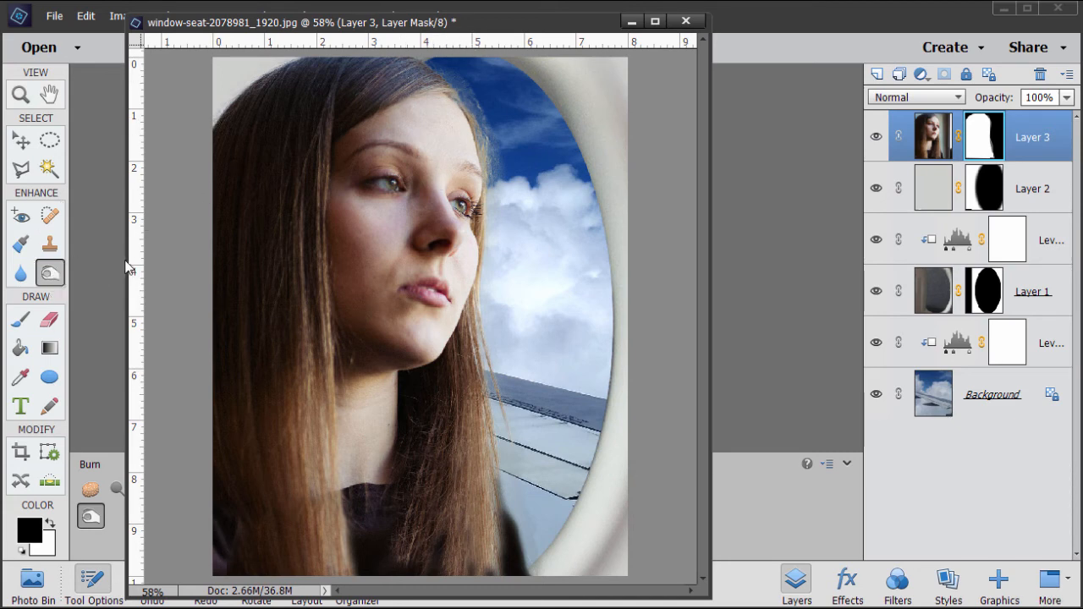
{"action": "left_click_drag", "start_coordinate": [125, 265], "coordinate": [241, 263]}
{"action": "left_click_drag", "start_coordinate": [536, 32], "coordinate": [857, 31]}
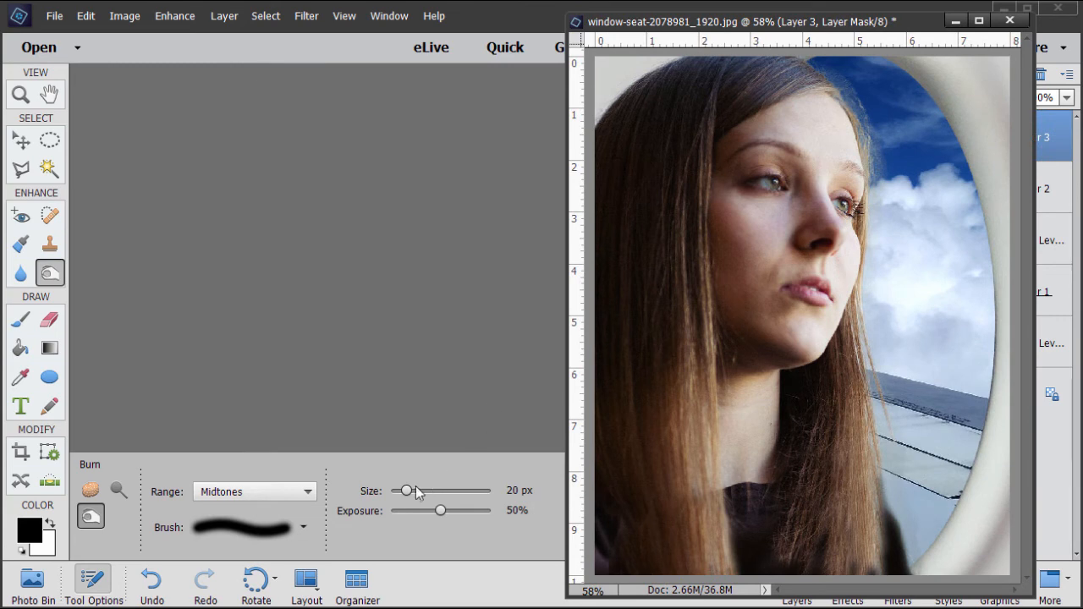
{"action": "left_click_drag", "start_coordinate": [407, 491], "coordinate": [425, 492]}
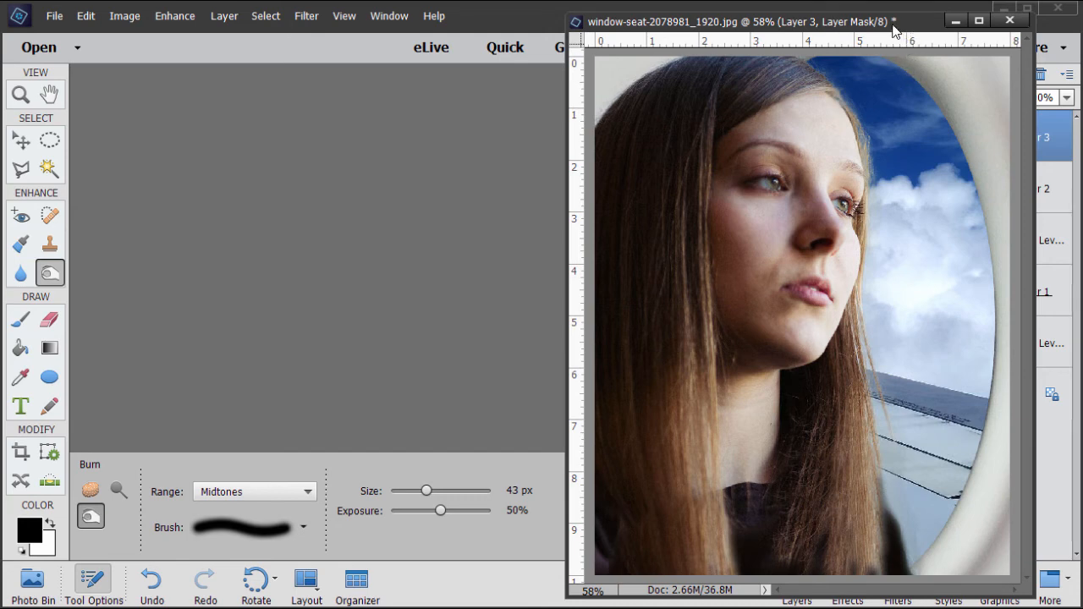
{"action": "left_click_drag", "start_coordinate": [882, 22], "coordinate": [498, 23]}
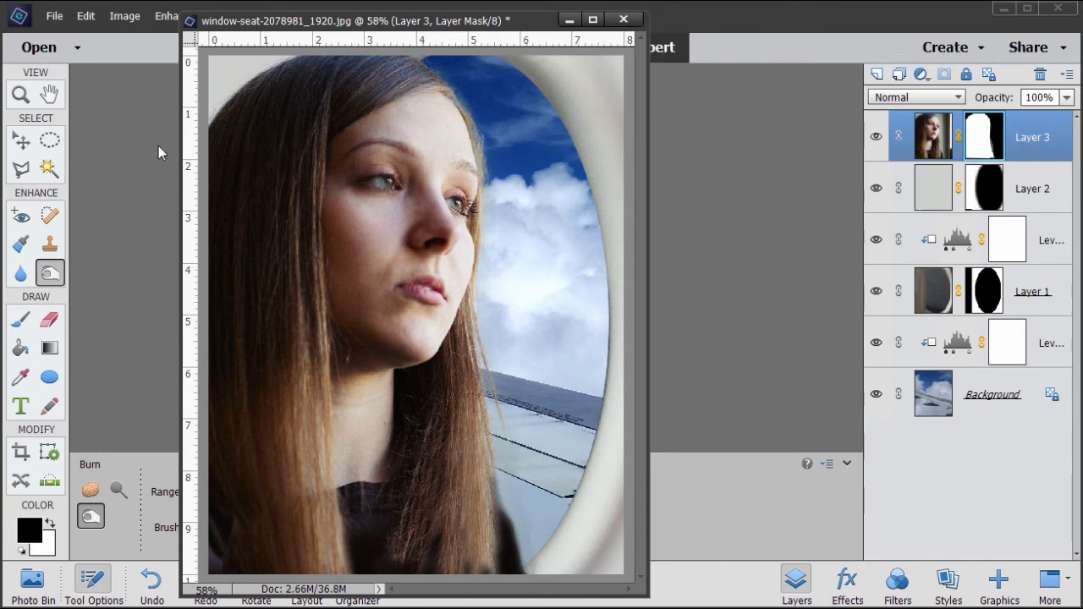
Add a Levels adjustment layer above Layer 3, using the previous layer to create a clipping mask
{"action": "left_click_drag", "start_coordinate": [265, 24], "coordinate": [485, 28]}
{"action": "left_click", "coordinate": [225, 19]}
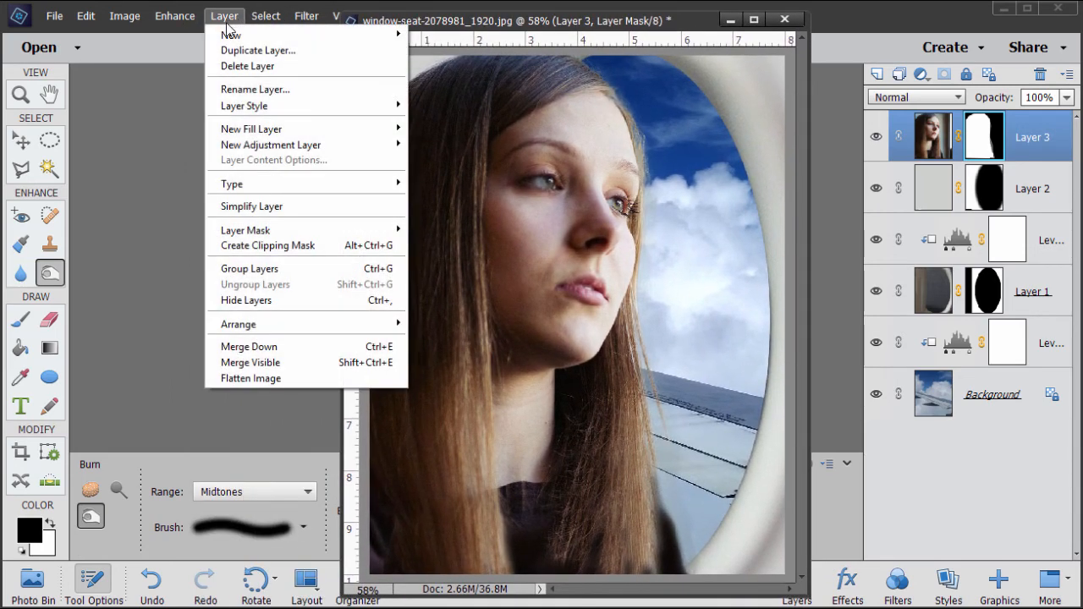
{"action": "mouse_move", "coordinate": [311, 146]}
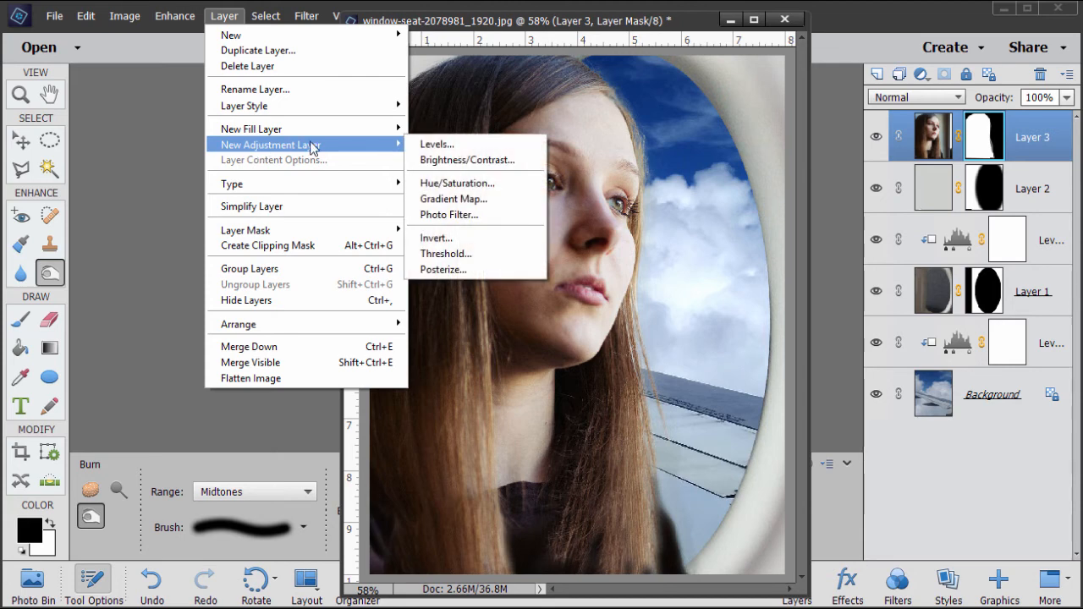
{"action": "left_click", "coordinate": [425, 148]}
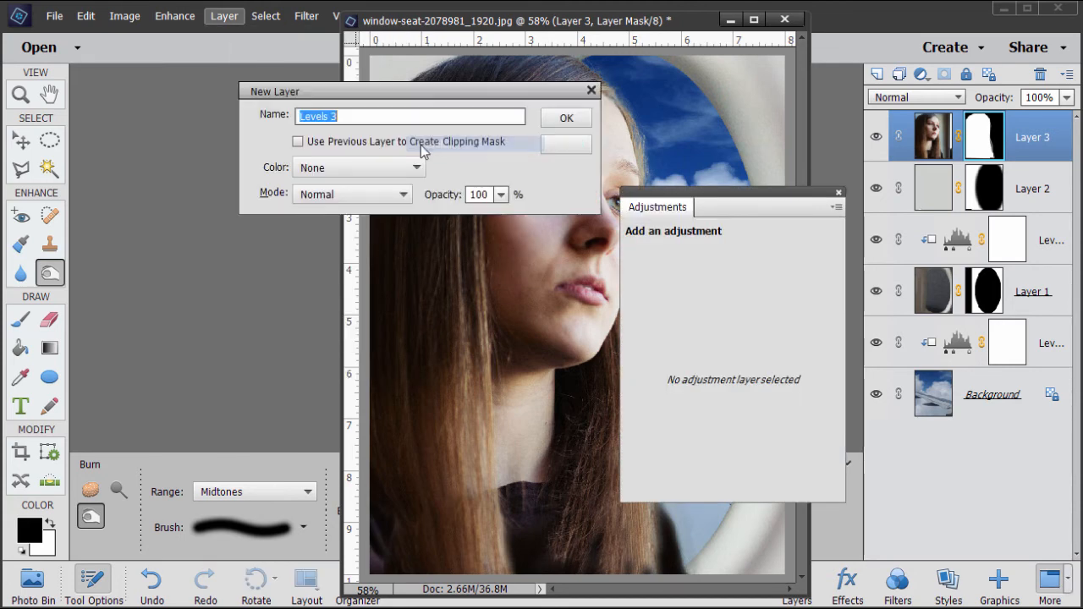
{"action": "left_click", "coordinate": [330, 144]}
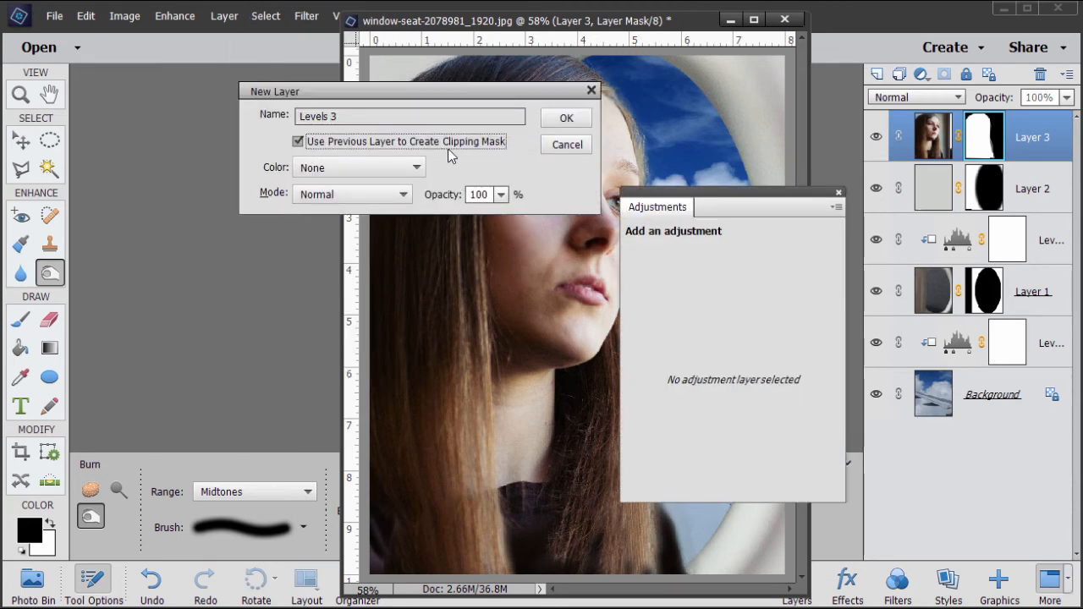
{"action": "left_click", "coordinate": [566, 118]}
Set the woman's Levels black point to 23 and the midtones to 1.29
{"action": "left_click_drag", "start_coordinate": [705, 204], "coordinate": [853, 259]}
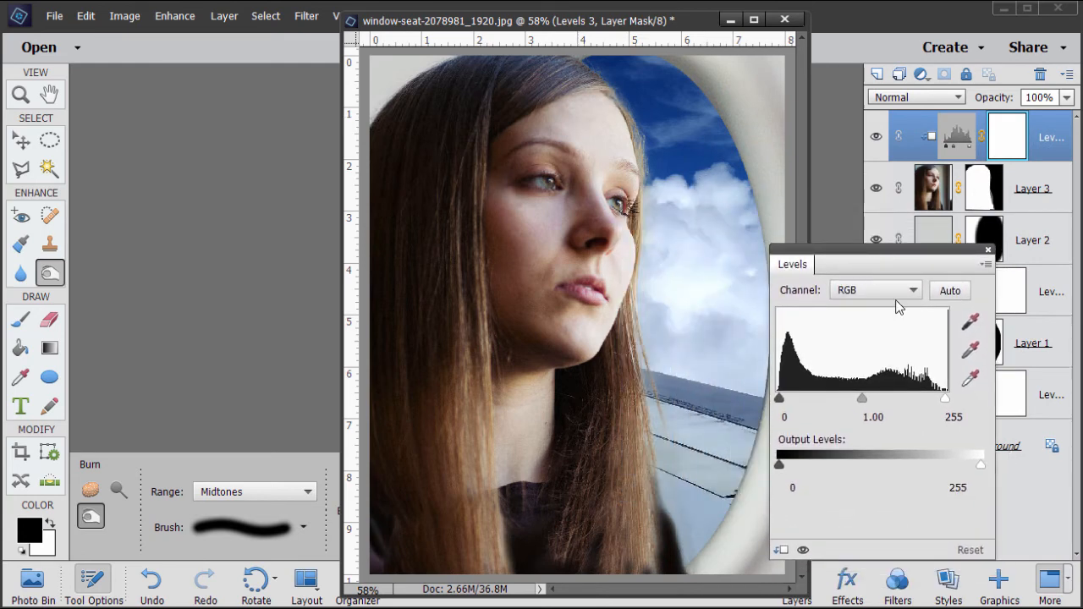
{"action": "left_click_drag", "start_coordinate": [781, 399], "coordinate": [789, 394]}
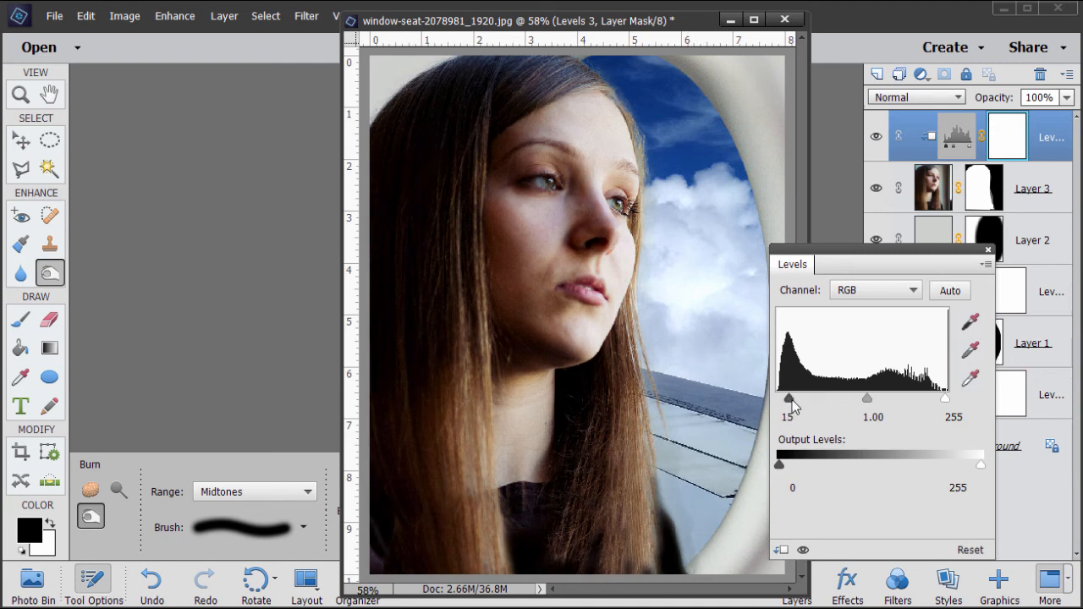
{"action": "mouse_move", "coordinate": [792, 402]}
{"action": "left_mouse_down"}
{"action": "mouse_move", "coordinate": [803, 403]}
{"action": "mouse_move", "coordinate": [790, 404]}
{"action": "left_mouse_up"}
{"action": "left_click_drag", "start_coordinate": [870, 400], "coordinate": [855, 406]}
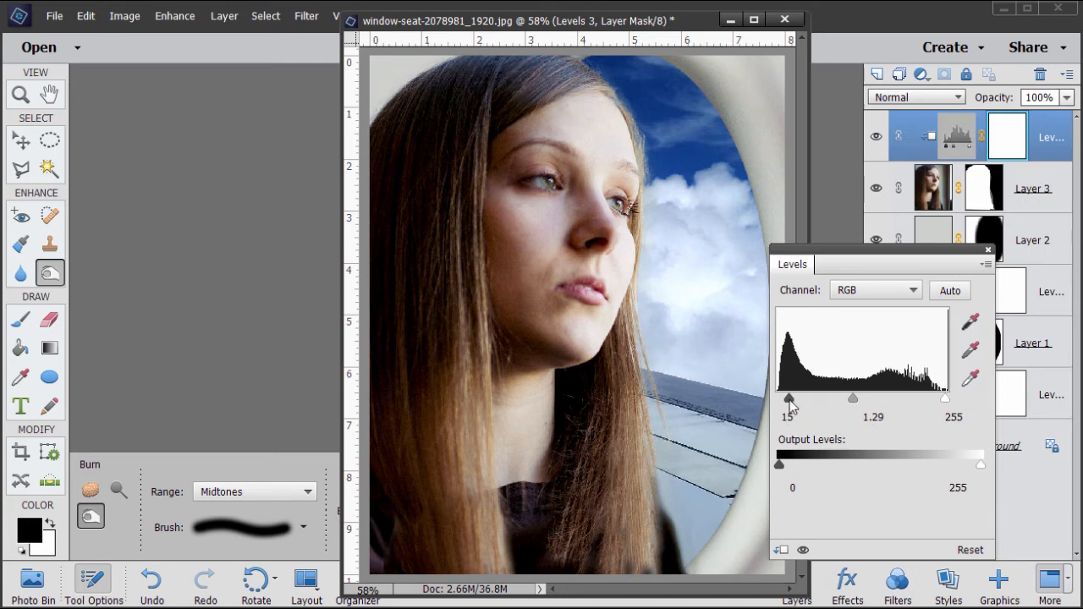
{"action": "left_click_drag", "start_coordinate": [790, 408], "coordinate": [794, 405]}
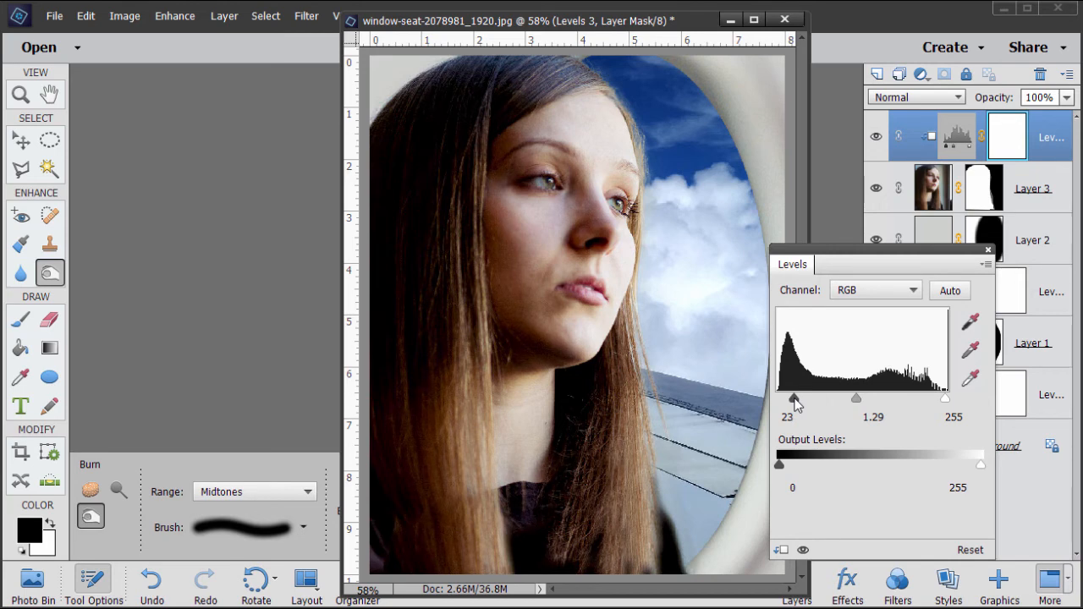
Close the woman's Levels settings and add a Photo Filter adjustment layer above, using the previous layer to create a clipping mask
{"action": "left_click_drag", "start_coordinate": [796, 405], "coordinate": [796, 404]}
{"action": "left_click", "coordinate": [988, 250]}
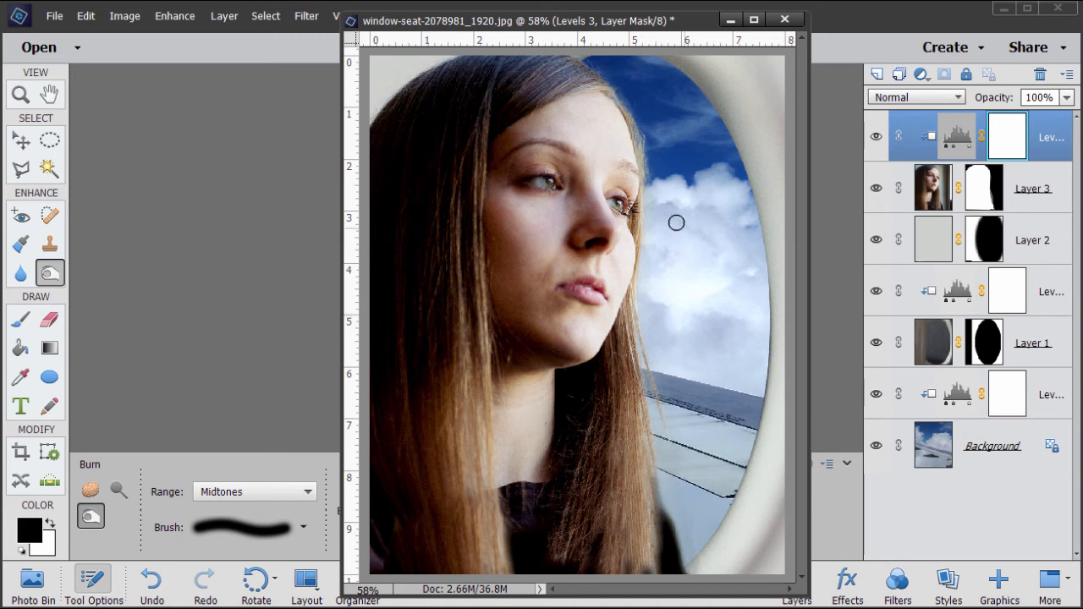
{"action": "left_click", "coordinate": [225, 17]}
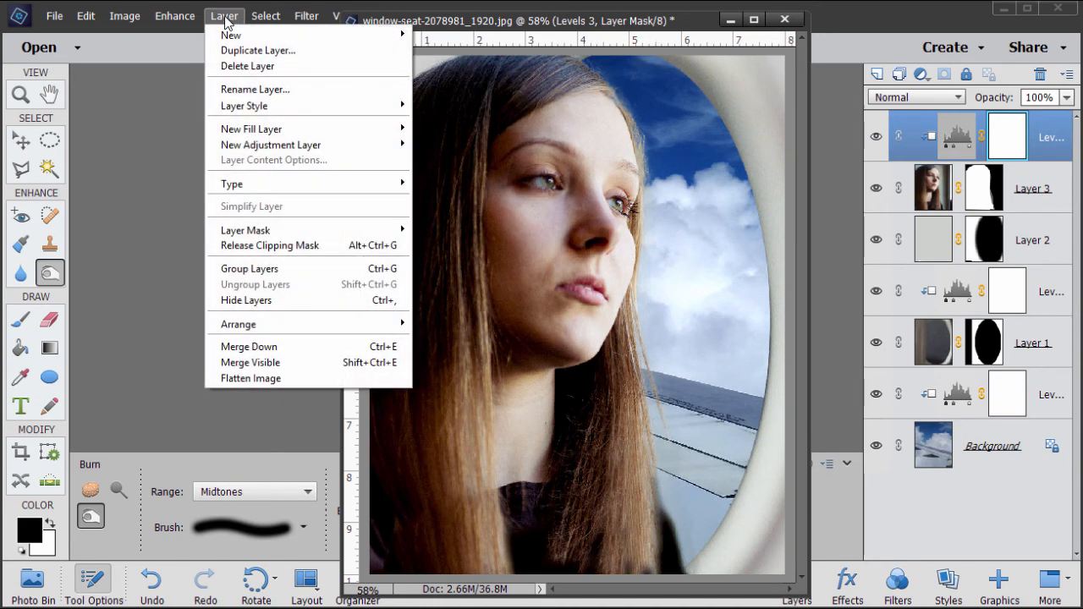
{"action": "mouse_move", "coordinate": [243, 148]}
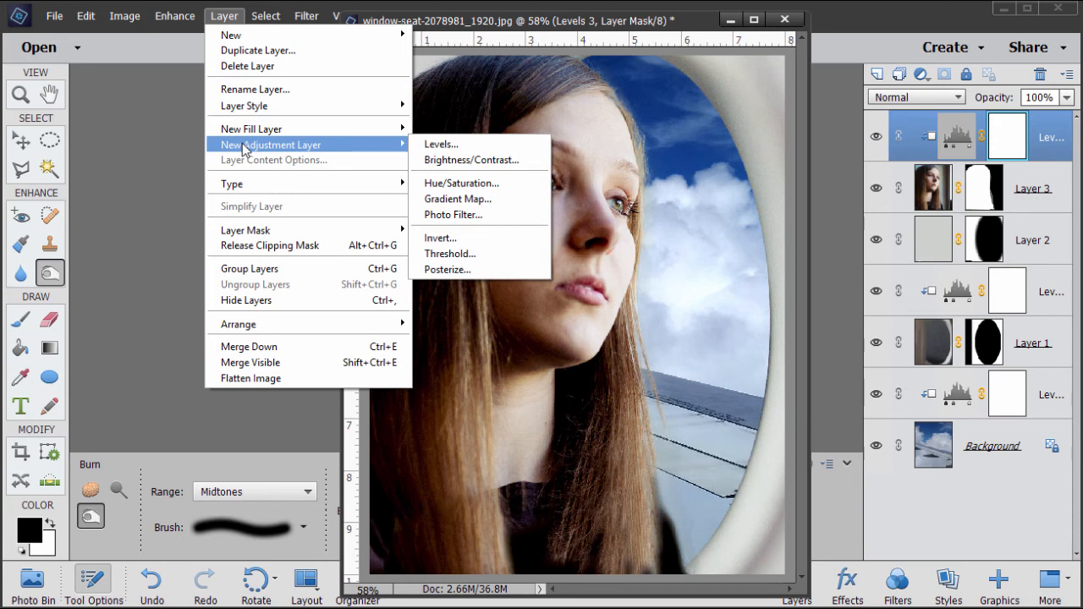
{"action": "left_click", "coordinate": [457, 214]}
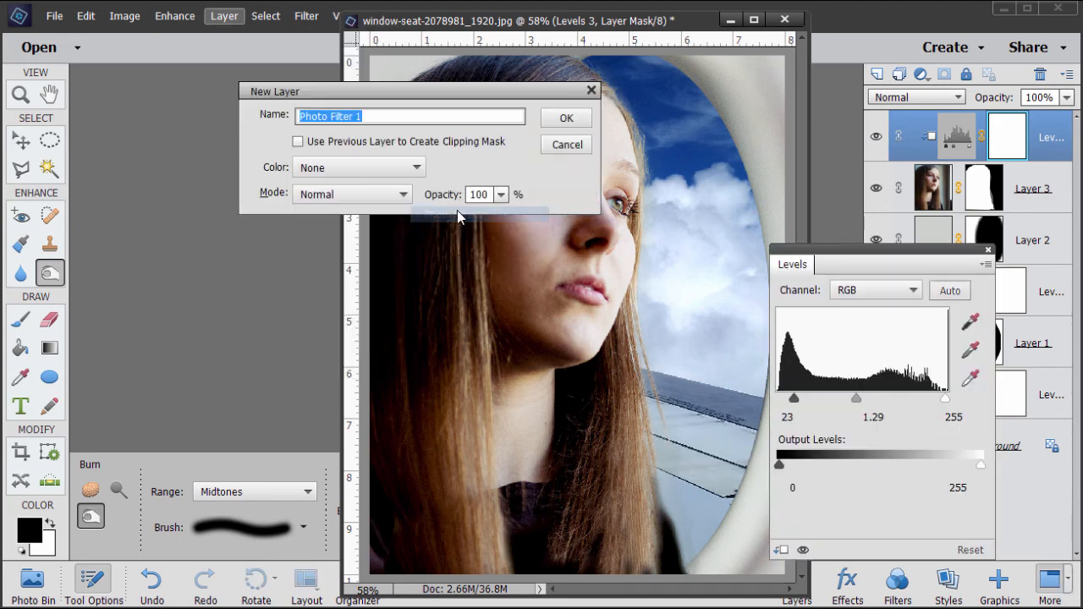
{"action": "left_click", "coordinate": [320, 144]}
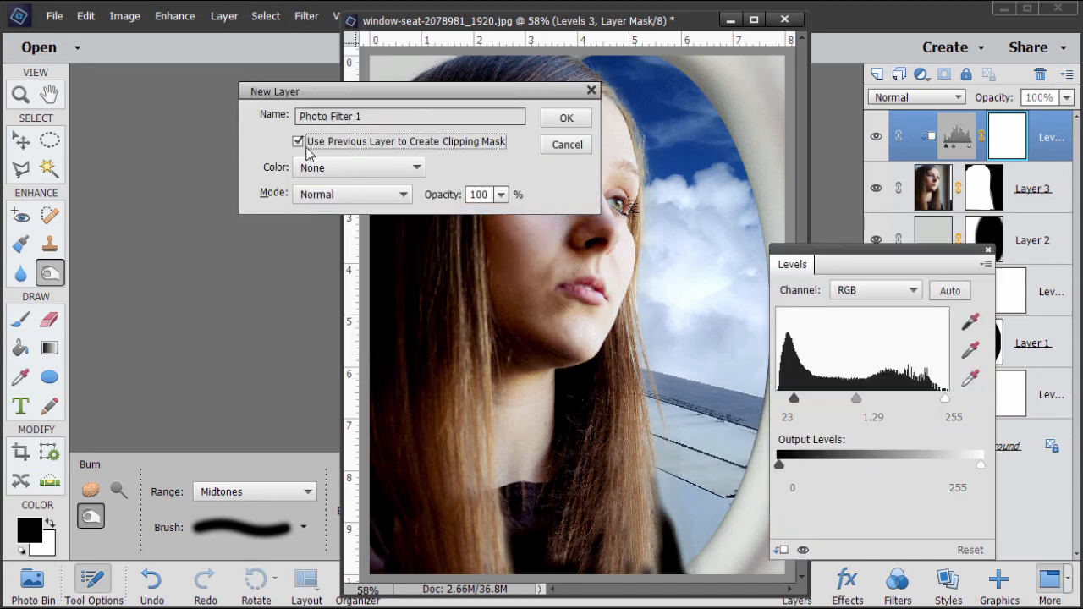
{"action": "left_click", "coordinate": [563, 119]}
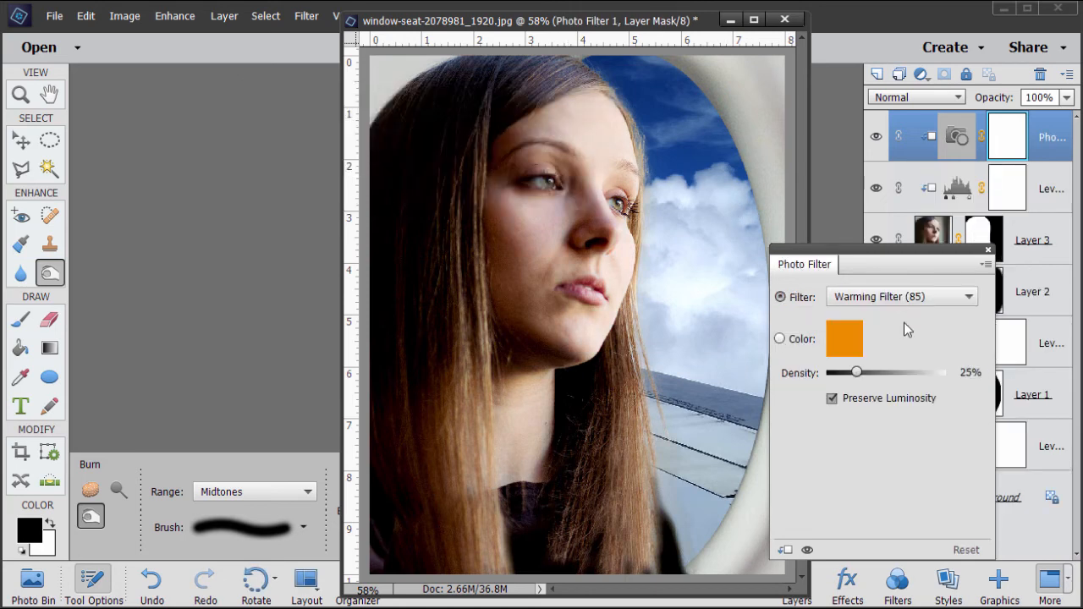
Set the woman's Photo Filter to Cooling Filter (82) with a density of 12%
{"action": "left_click", "coordinate": [871, 298]}
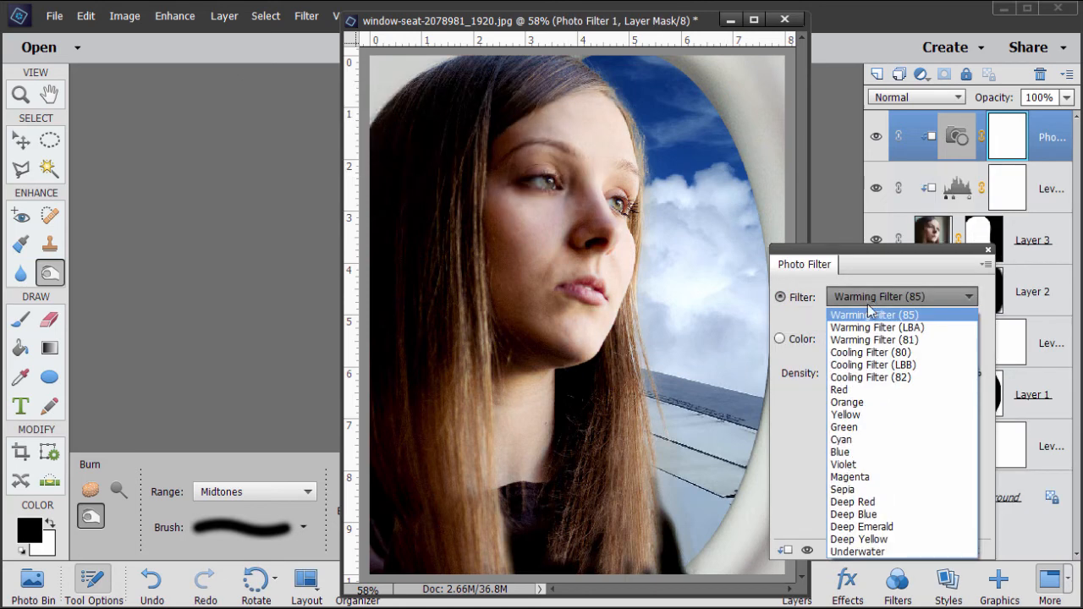
{"action": "left_click", "coordinate": [872, 378]}
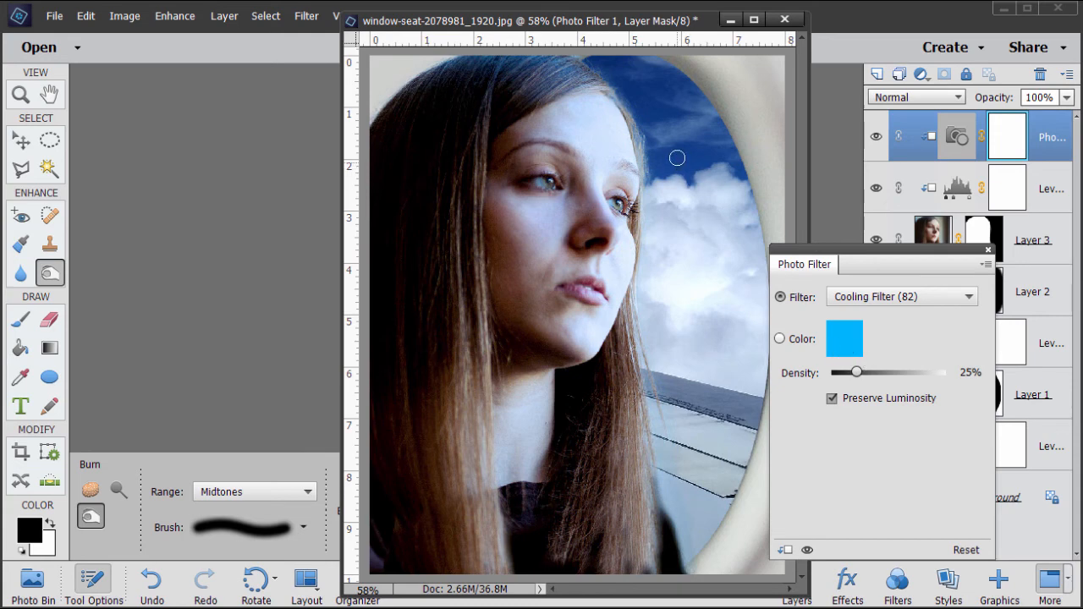
{"action": "left_click", "coordinate": [851, 347]}
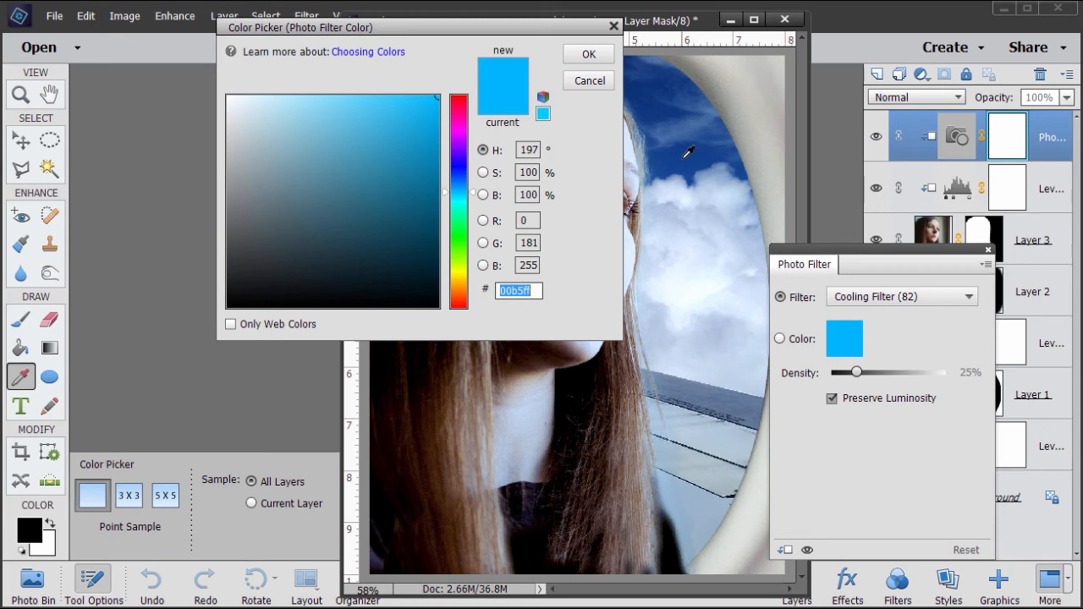
{"action": "left_click", "coordinate": [593, 85]}
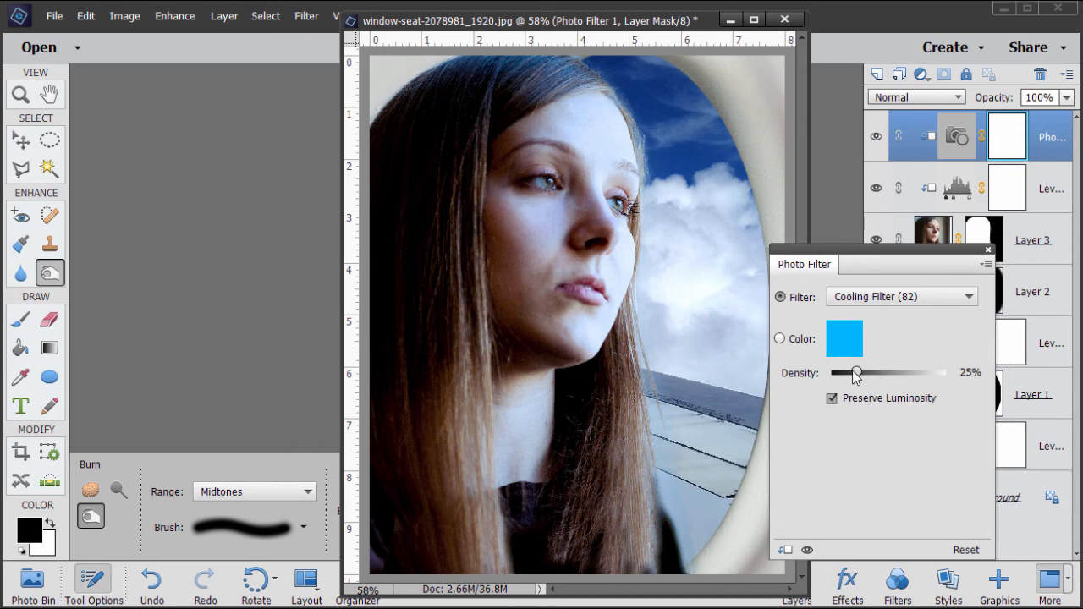
{"action": "left_click_drag", "start_coordinate": [857, 378], "coordinate": [845, 377]}
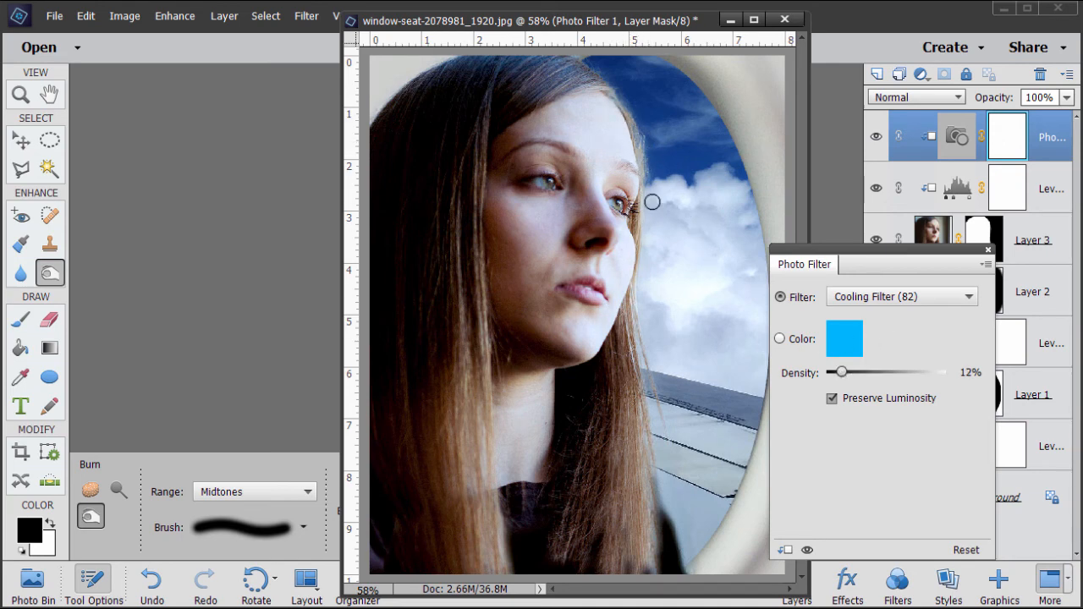
{"action": "left_click", "coordinate": [988, 251]}
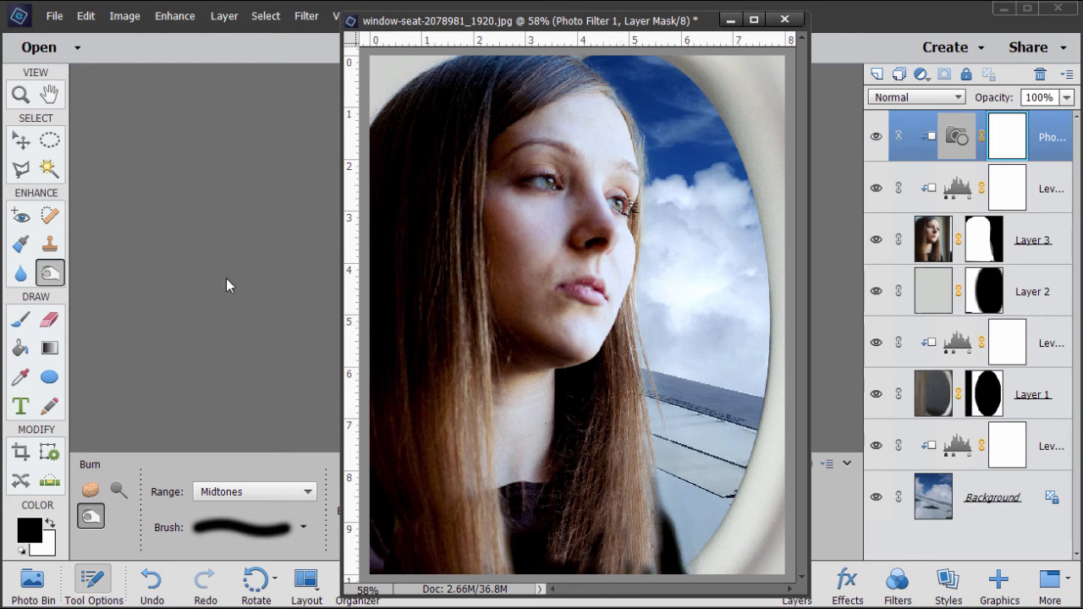
Draw an unreversed black-to-white gradient on the cooling Photo Filter's mask, from the image's left edge across to the woman's nose
{"action": "left_click", "coordinate": [51, 349]}
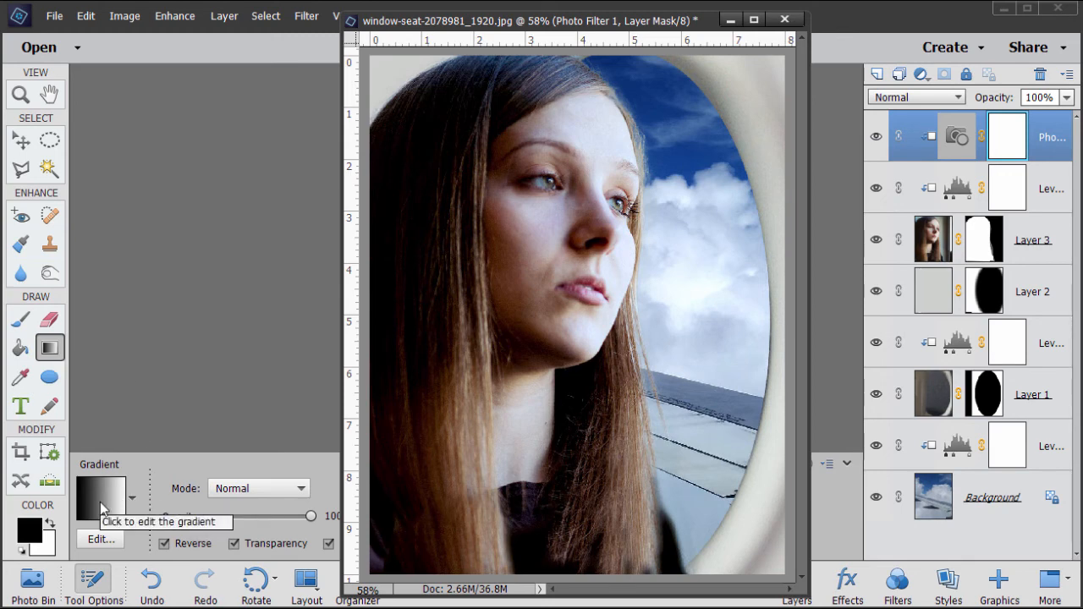
{"action": "left_click", "coordinate": [164, 544]}
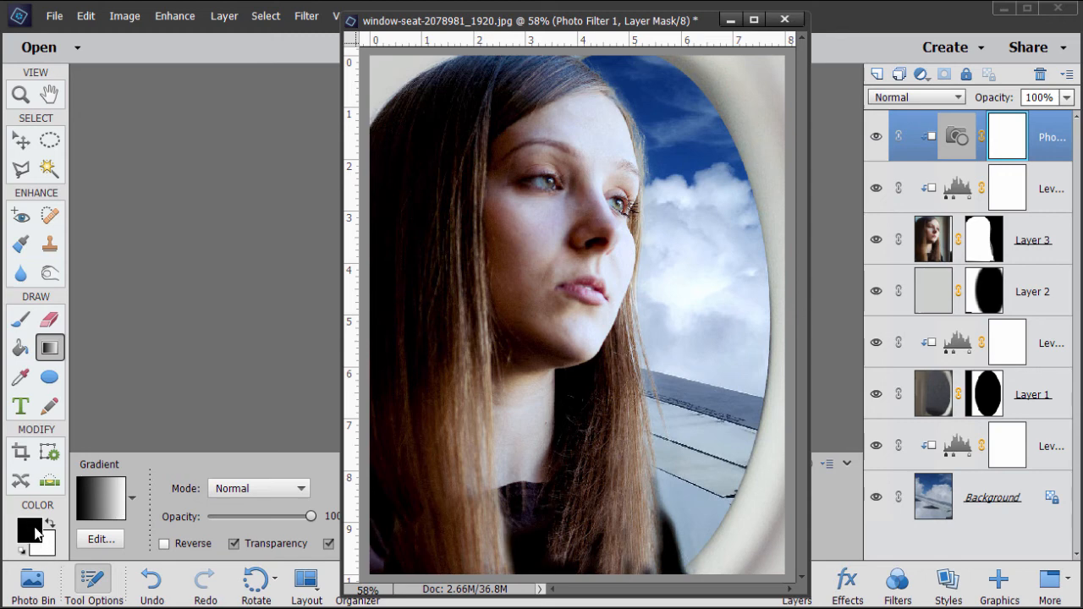
{"action": "left_click", "coordinate": [132, 500]}
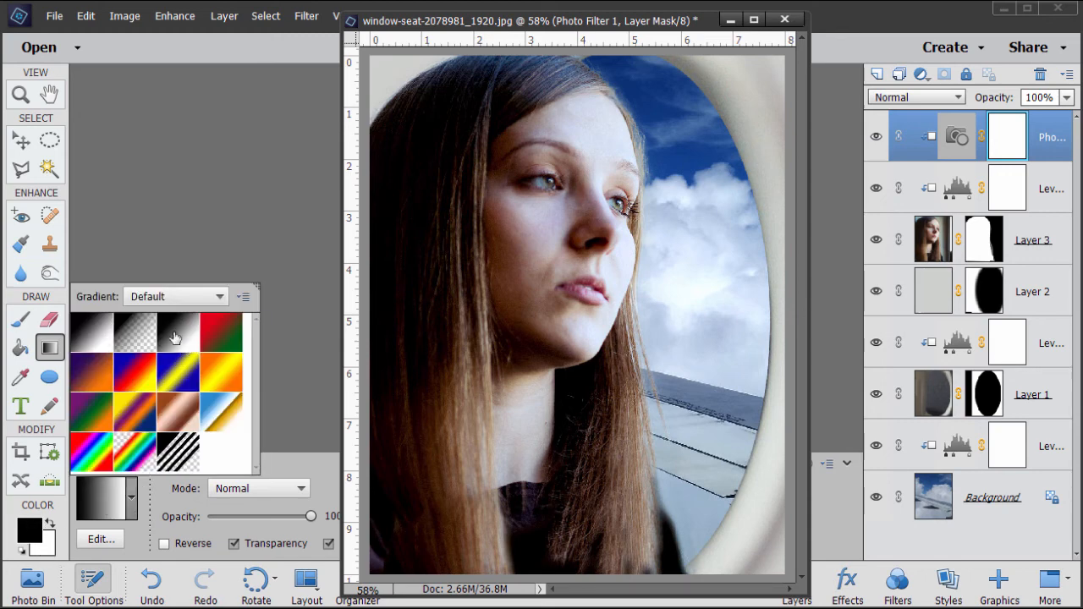
{"action": "left_click", "coordinate": [156, 512]}
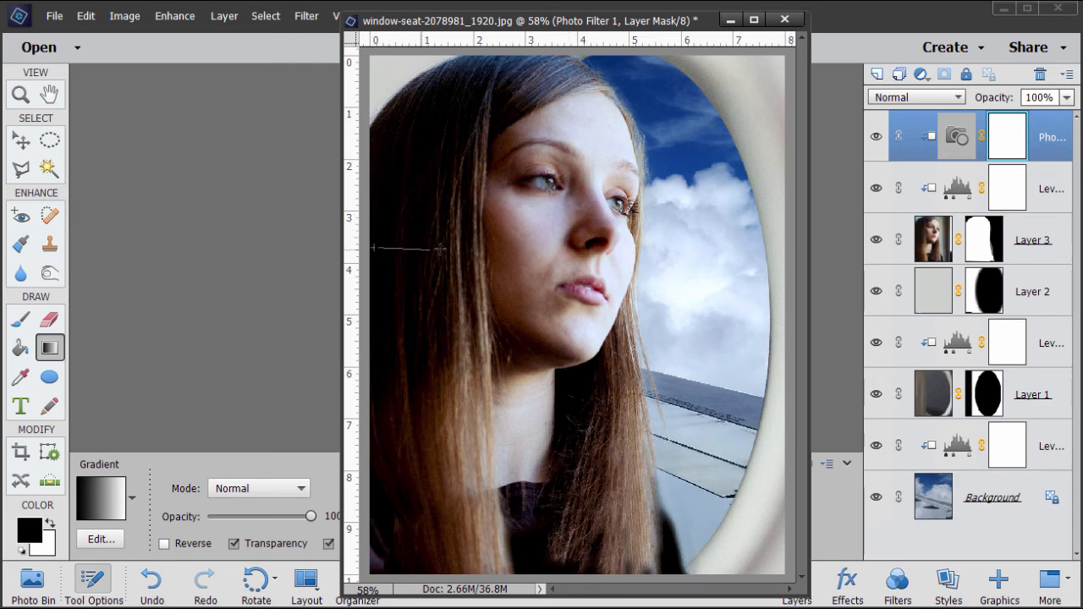
{"action": "left_click_drag", "start_coordinate": [440, 248], "coordinate": [609, 245]}
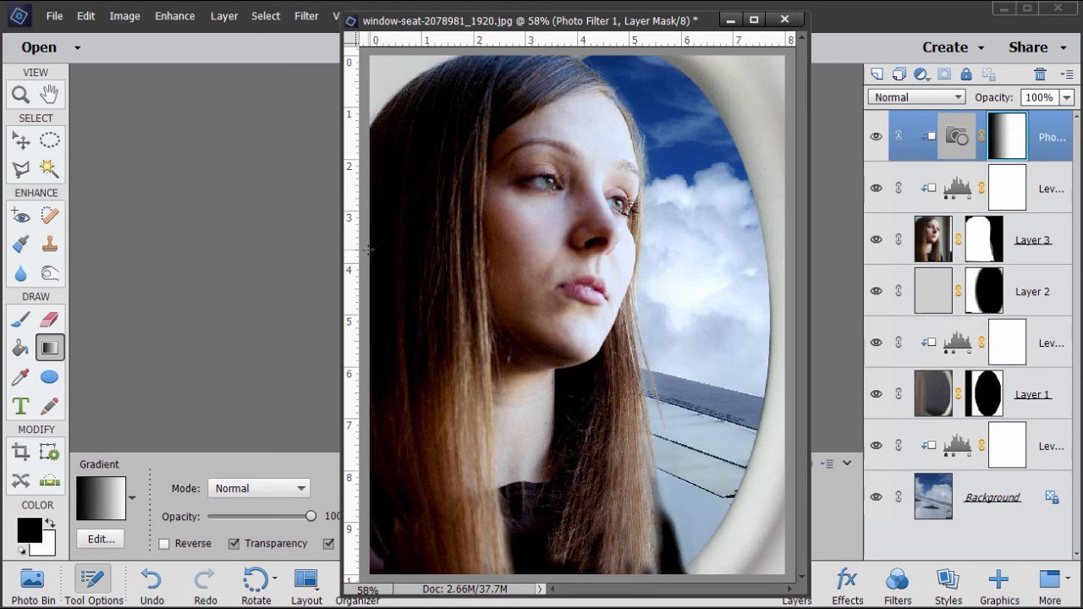
{"action": "left_click_drag", "start_coordinate": [371, 250], "coordinate": [580, 245]}
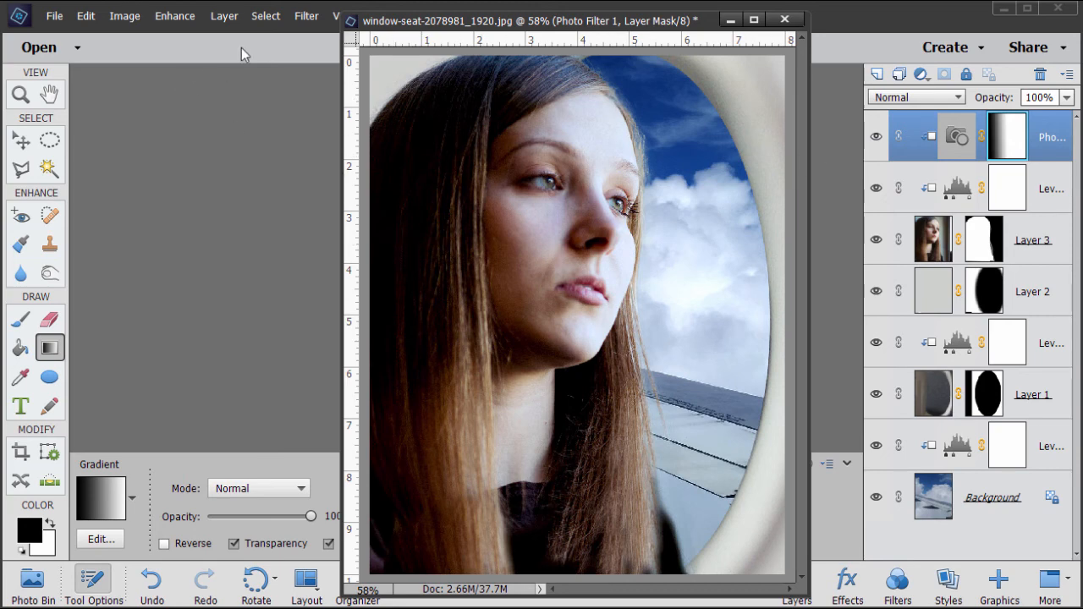
Add a second Photo Filter adjustment layer above the cooling filter, using the previous layer to create a clipping mask
{"action": "left_click", "coordinate": [224, 16]}
{"action": "mouse_move", "coordinate": [234, 149]}
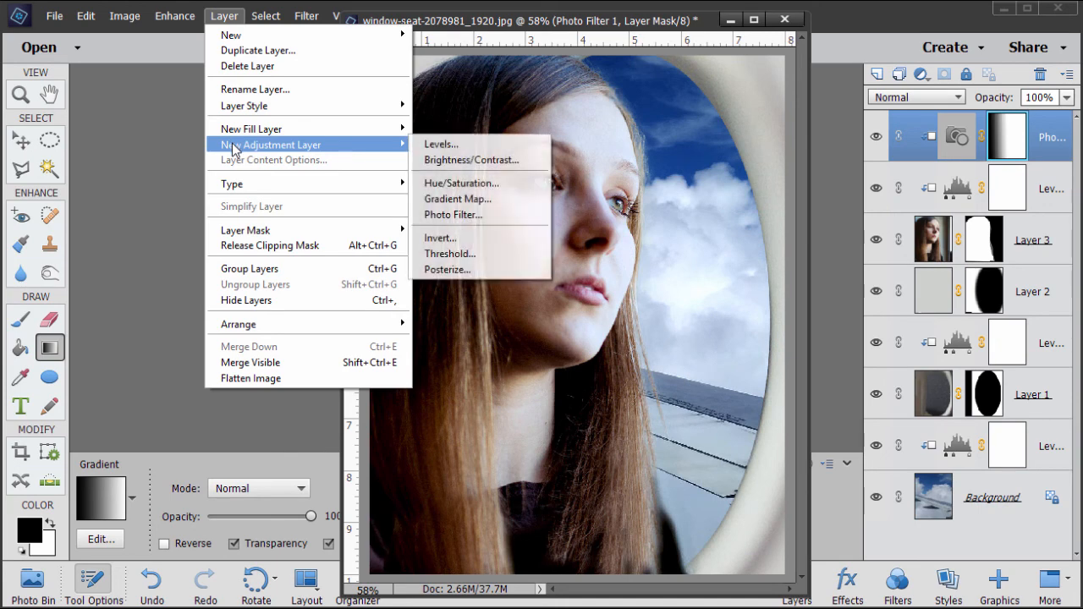
{"action": "left_click", "coordinate": [455, 215]}
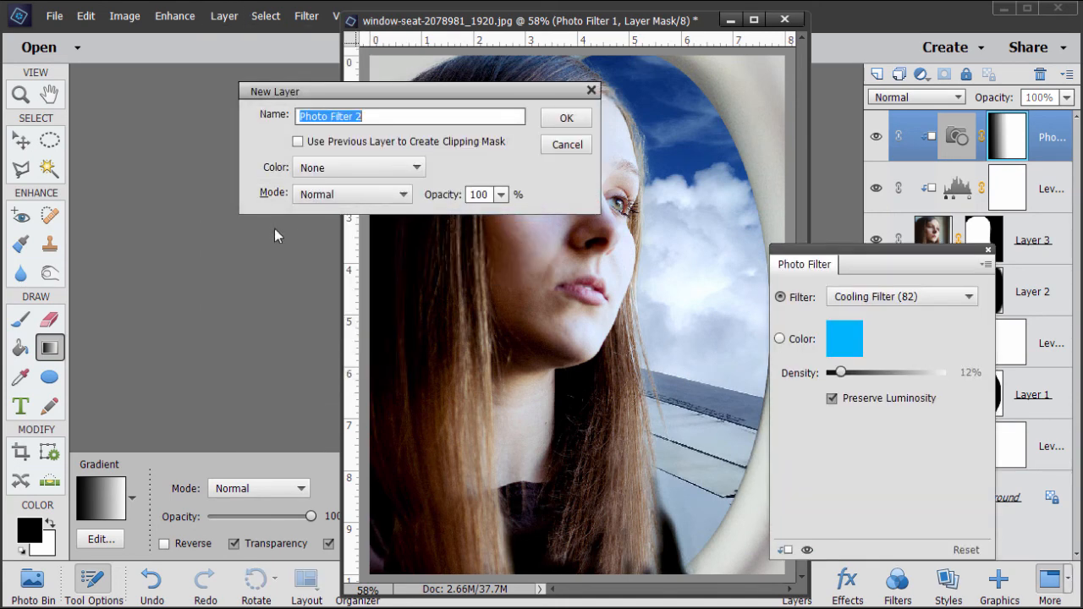
{"action": "left_click", "coordinate": [359, 144]}
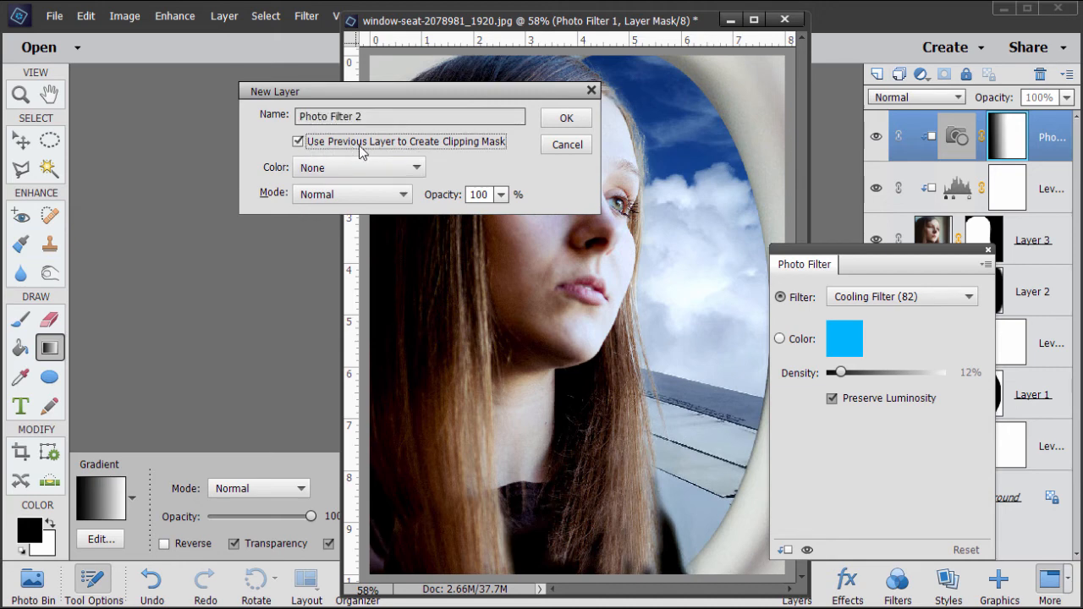
{"action": "left_click", "coordinate": [566, 117]}
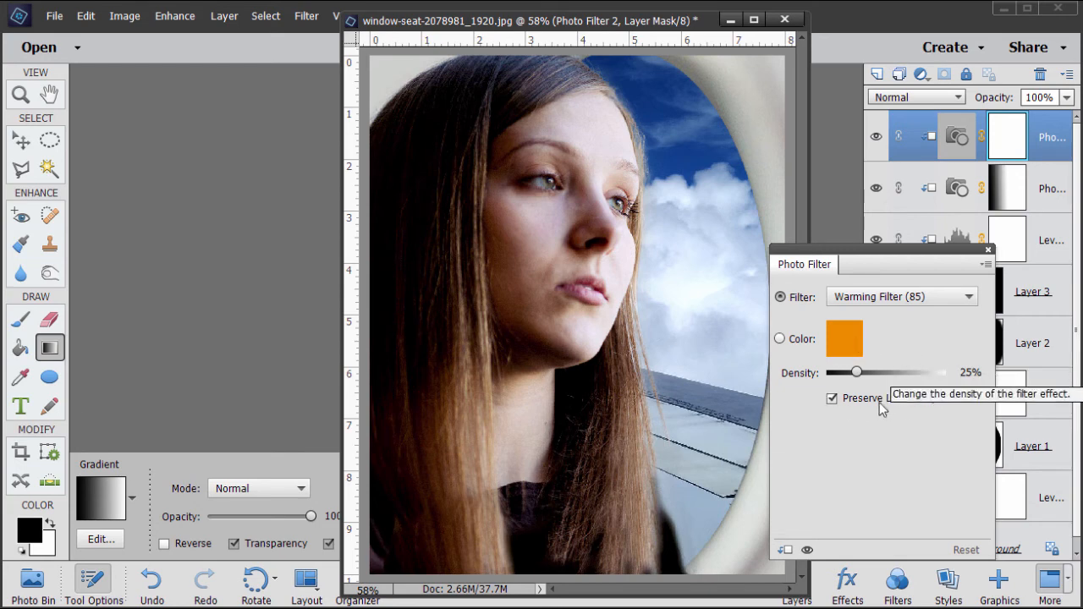
Set the second Photo Filter's density to 55%, keeping Warming Filter (85)
{"action": "left_click_drag", "start_coordinate": [856, 372], "coordinate": [891, 374]}
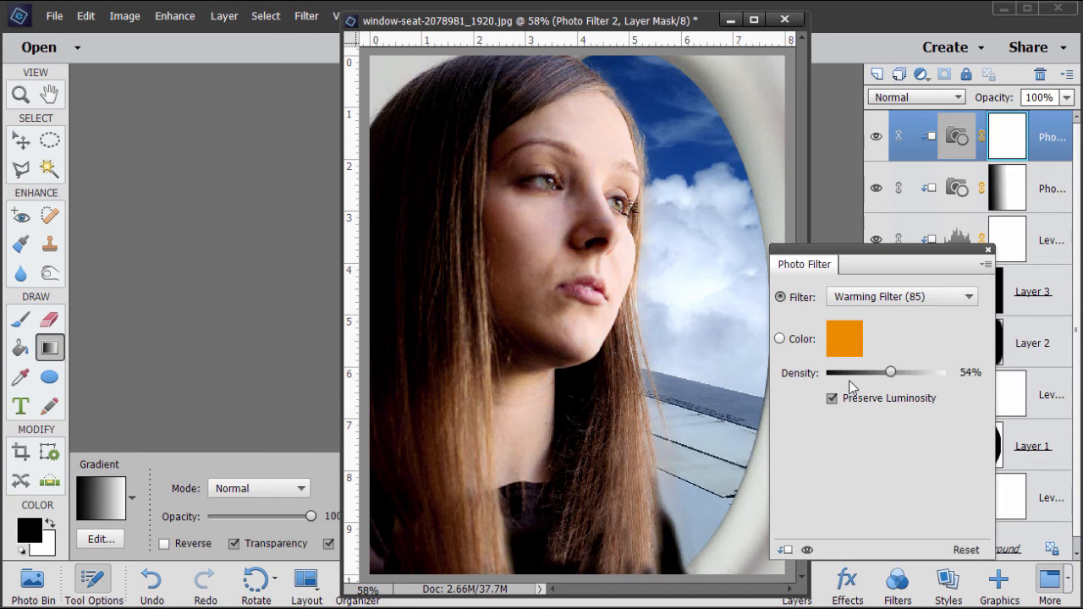
{"action": "left_click_drag", "start_coordinate": [888, 374], "coordinate": [896, 379]}
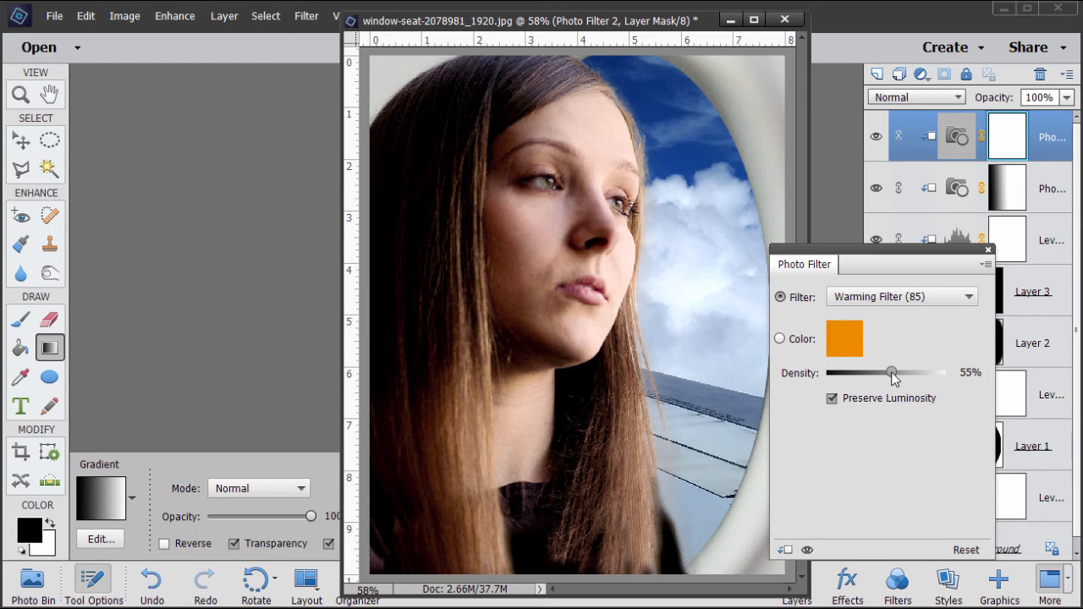
{"action": "left_click", "coordinate": [990, 251]}
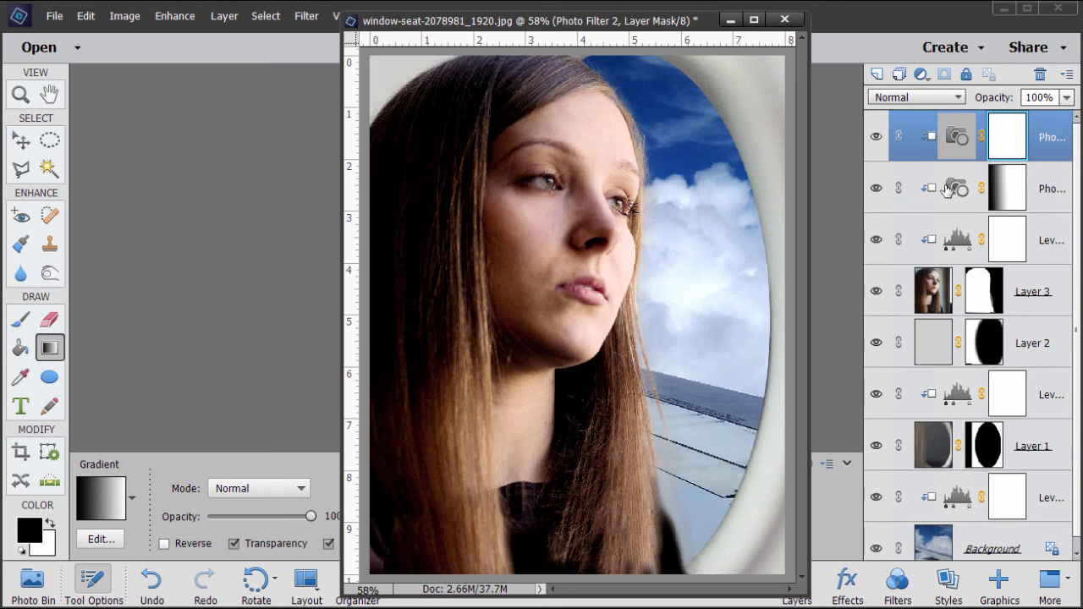
Copy the cooling filter's gradient mask onto the warming Photo Filter layer, replacing its existing layer mask
{"action": "left_click", "coordinate": [1010, 198]}
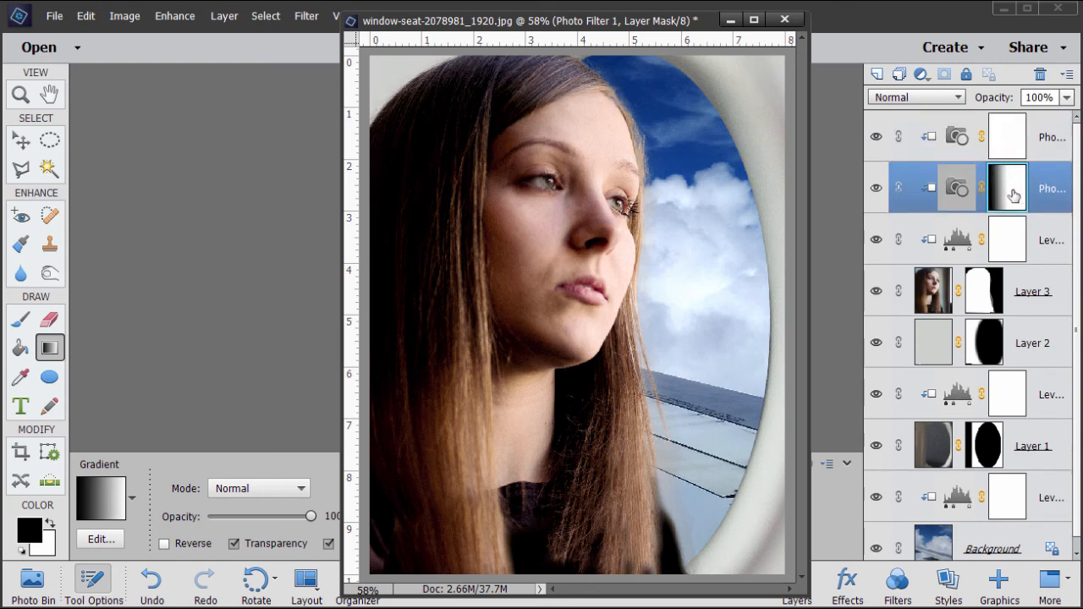
{"action": "key", "text": "alt"}
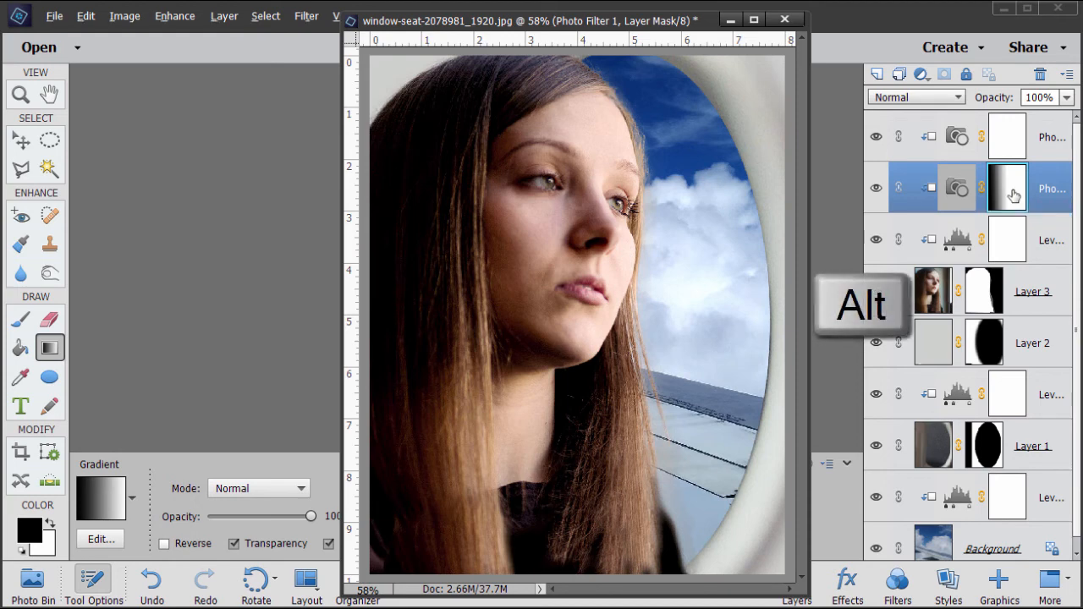
{"action": "left_click_drag", "start_coordinate": [1013, 195], "coordinate": [1013, 140]}
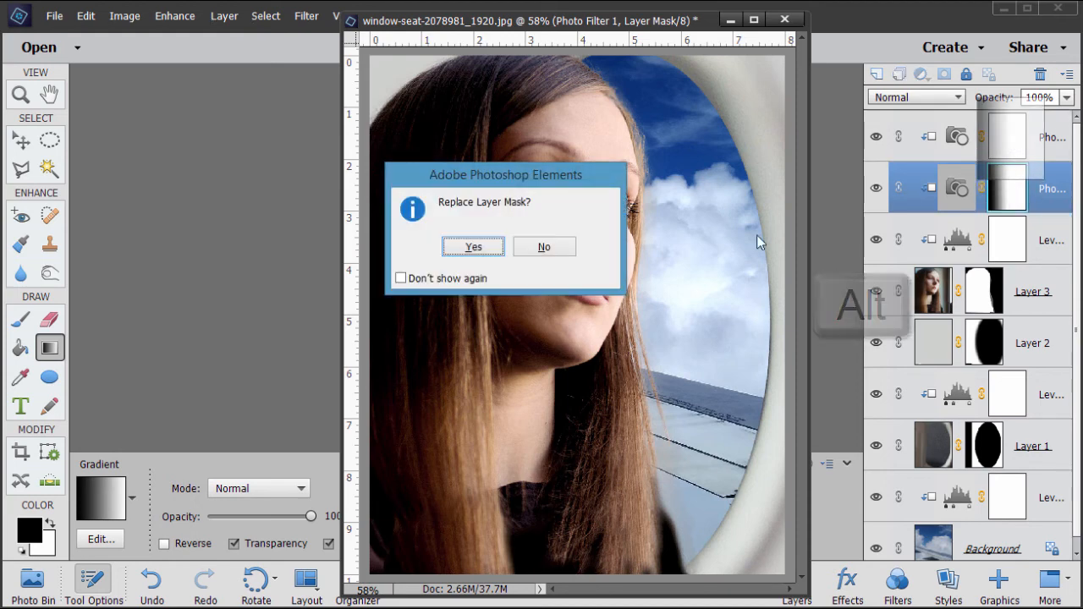
{"action": "left_click", "coordinate": [474, 247]}
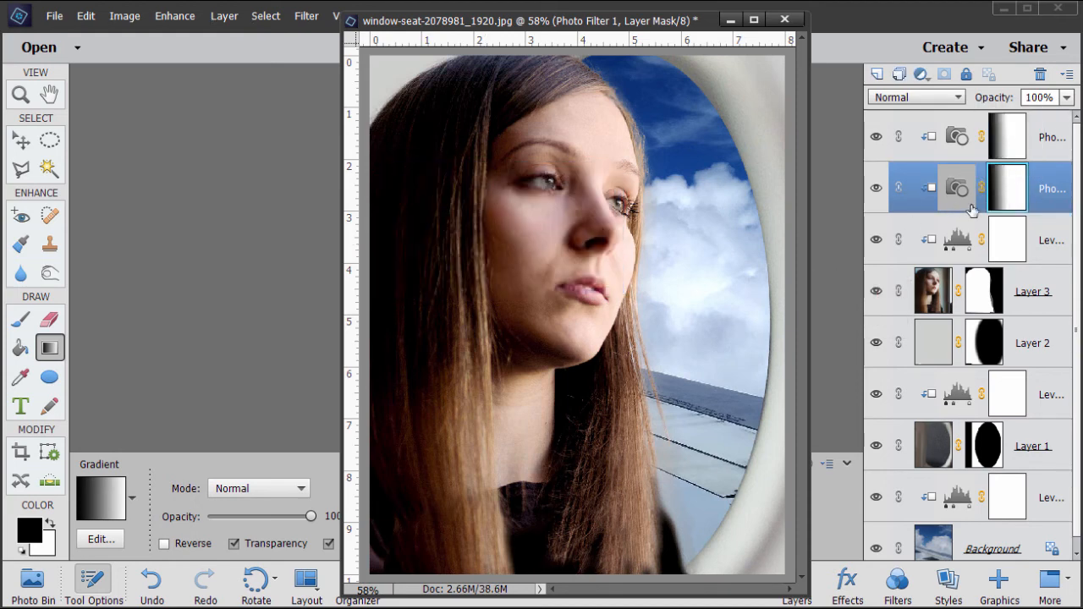
Invert the warming Photo Filter's layer mask
{"action": "left_click", "coordinate": [1012, 138]}
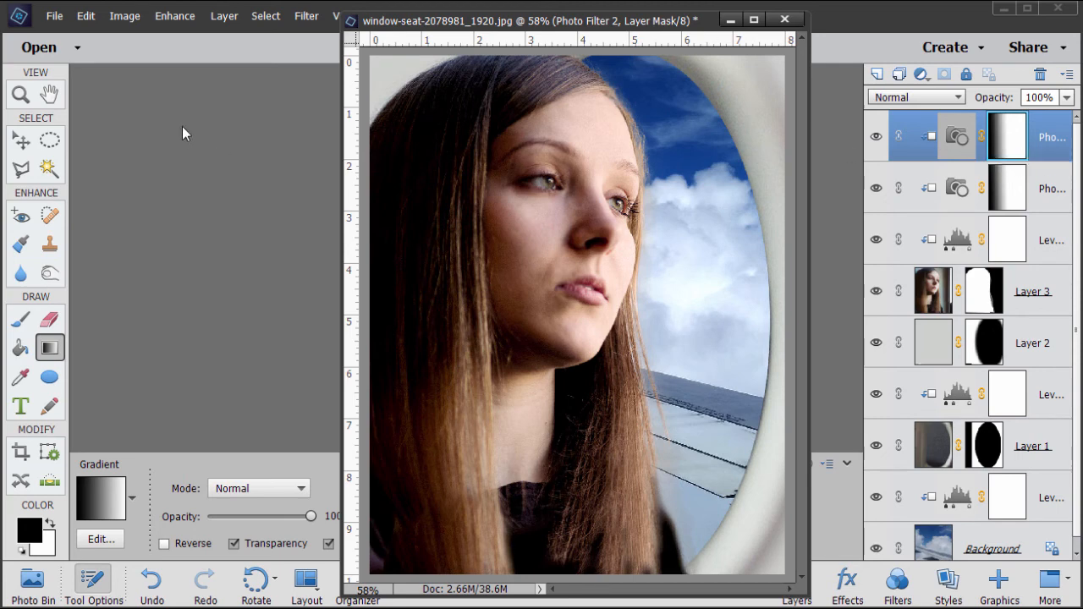
{"action": "left_click", "coordinate": [306, 17]}
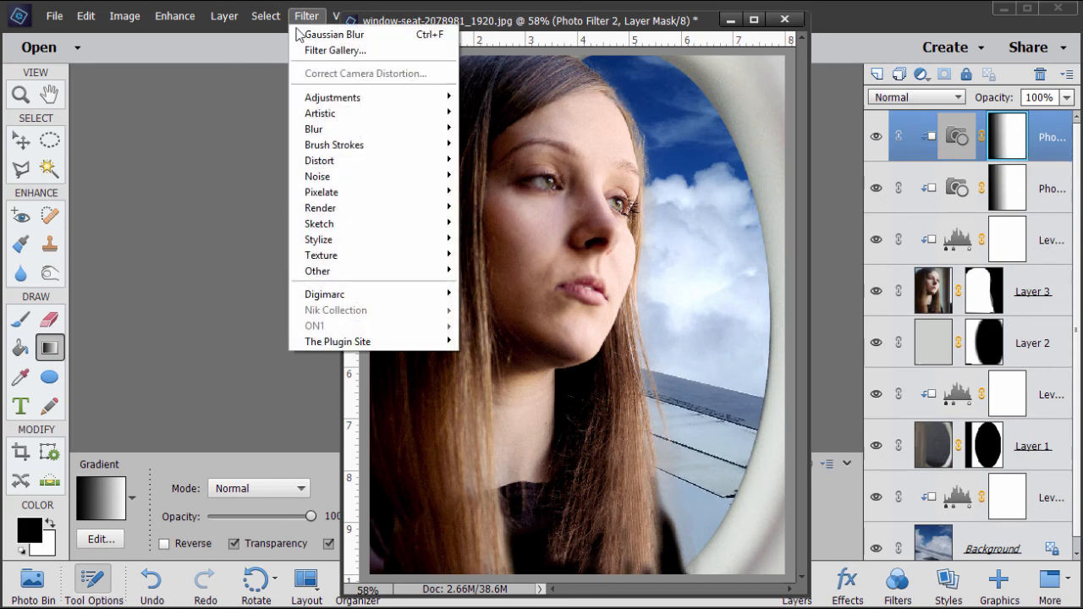
{"action": "mouse_move", "coordinate": [345, 100]}
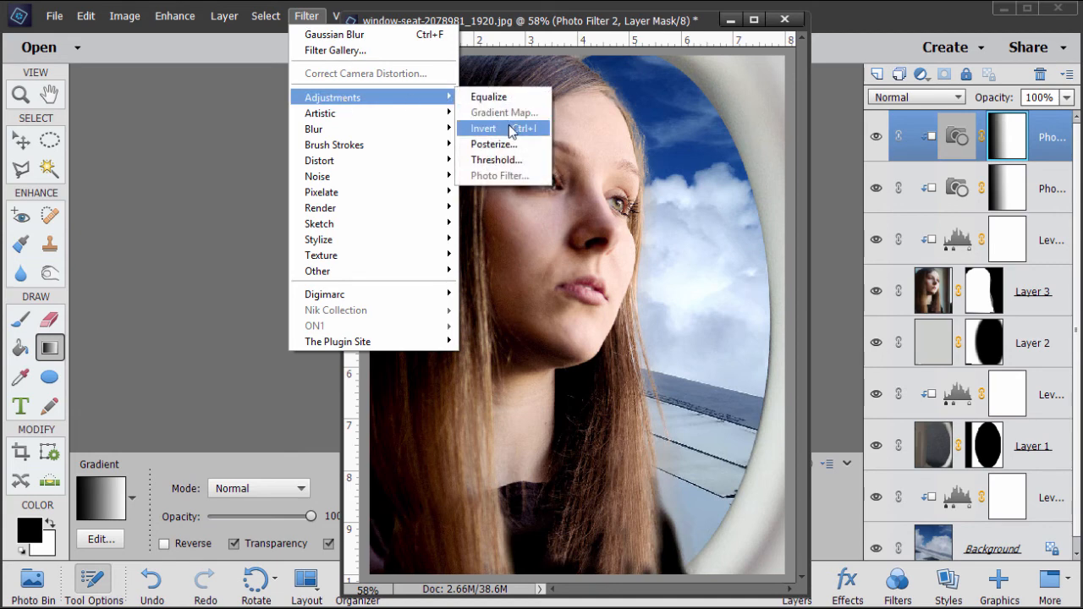
{"action": "left_click", "coordinate": [483, 129]}
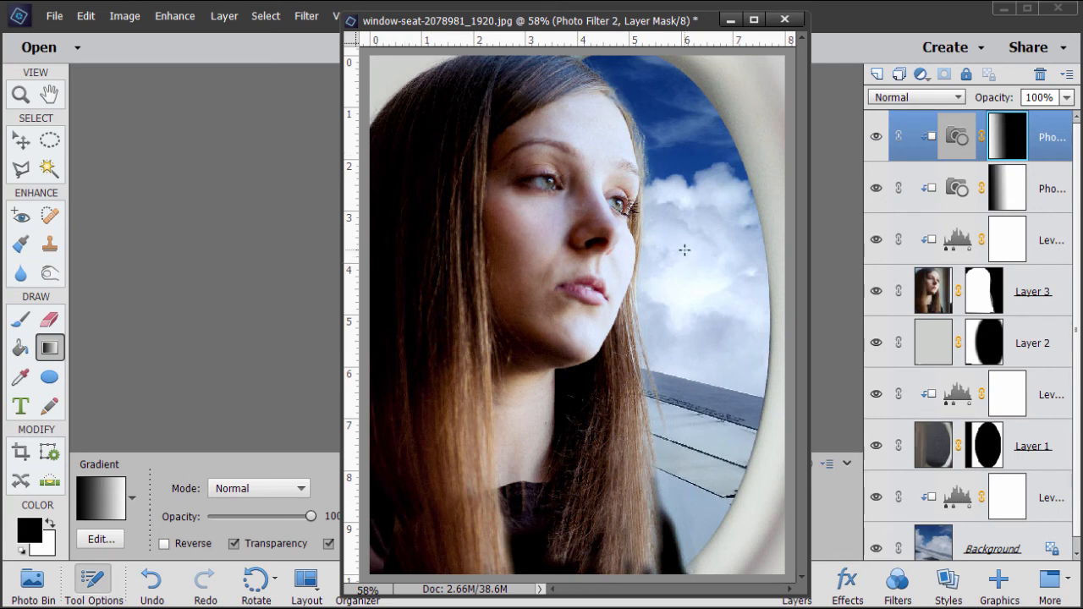
Sharpen the portrait on Layer 3 with Adjust Sharpness at 100% amount and 1.0 px radius, removing Gaussian Blur
{"action": "left_click", "coordinate": [931, 298]}
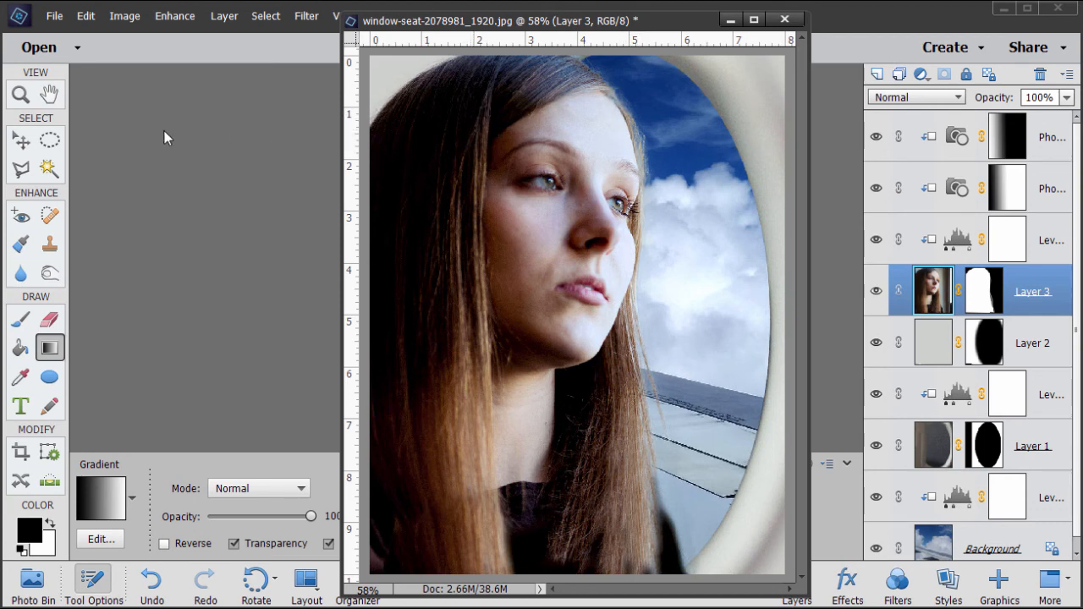
{"action": "left_click", "coordinate": [172, 19]}
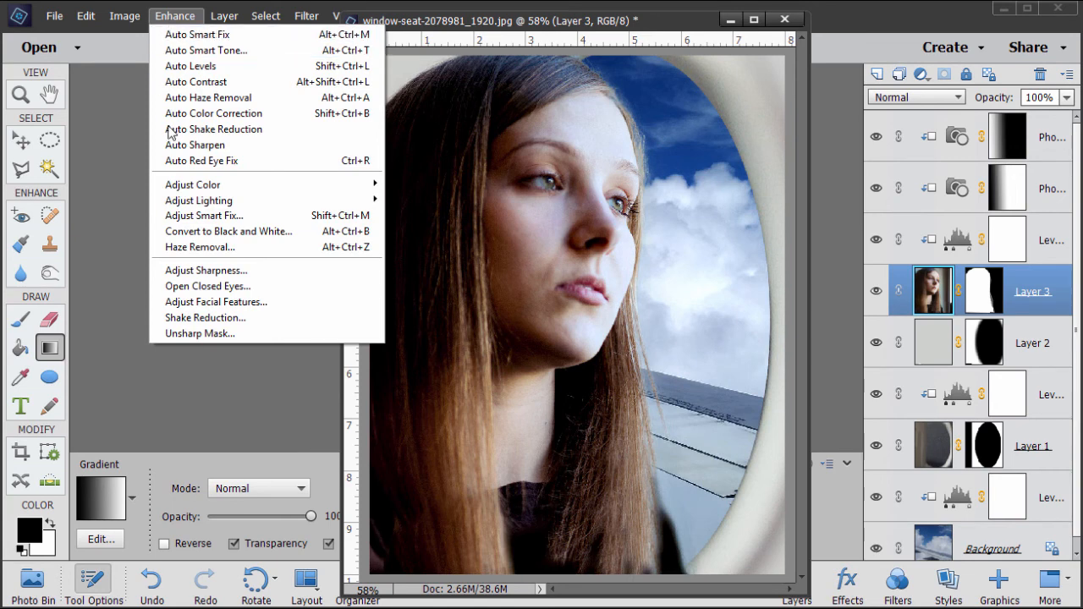
{"action": "left_click", "coordinate": [206, 270]}
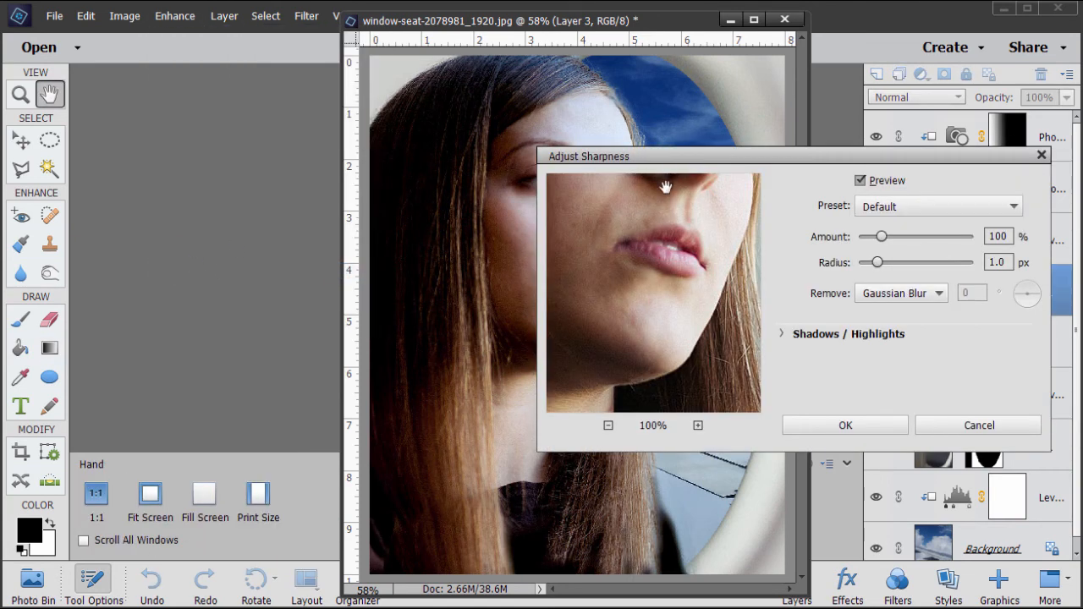
{"action": "left_click_drag", "start_coordinate": [658, 159], "coordinate": [678, 273]}
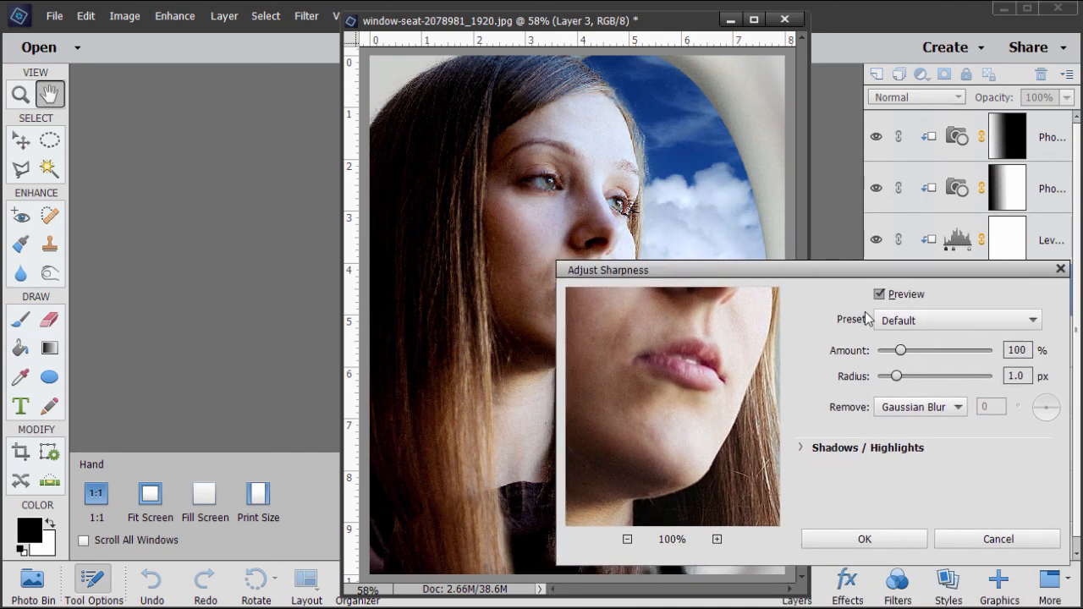
{"action": "left_click", "coordinate": [881, 295]}
{"action": "left_click", "coordinate": [881, 296]}
{"action": "left_click_drag", "start_coordinate": [820, 271], "coordinate": [694, 258]}
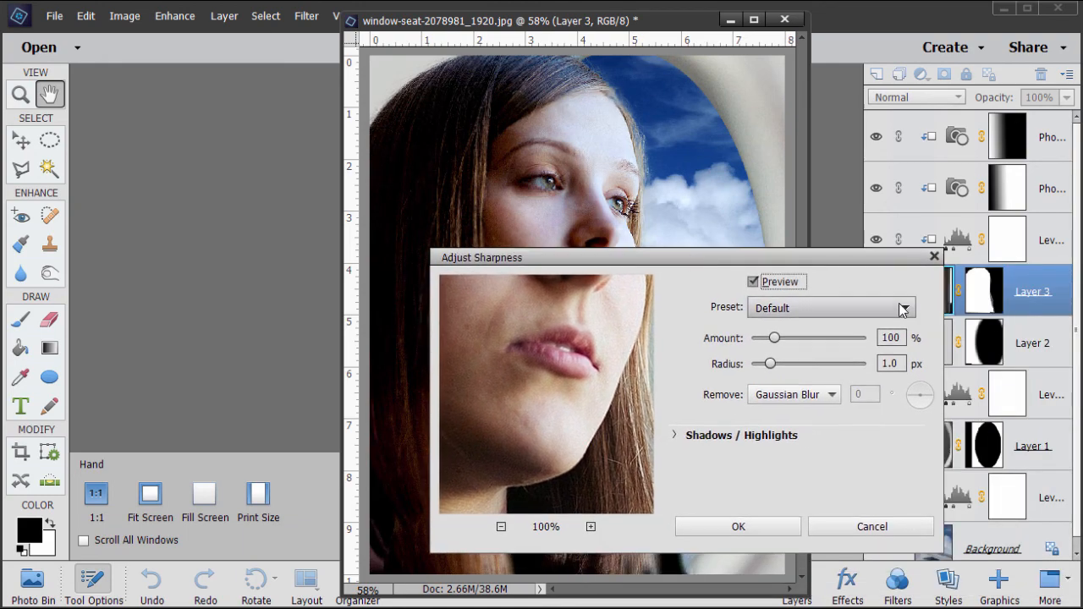
{"action": "left_click", "coordinate": [786, 526]}
{"action": "key", "text": "g"}
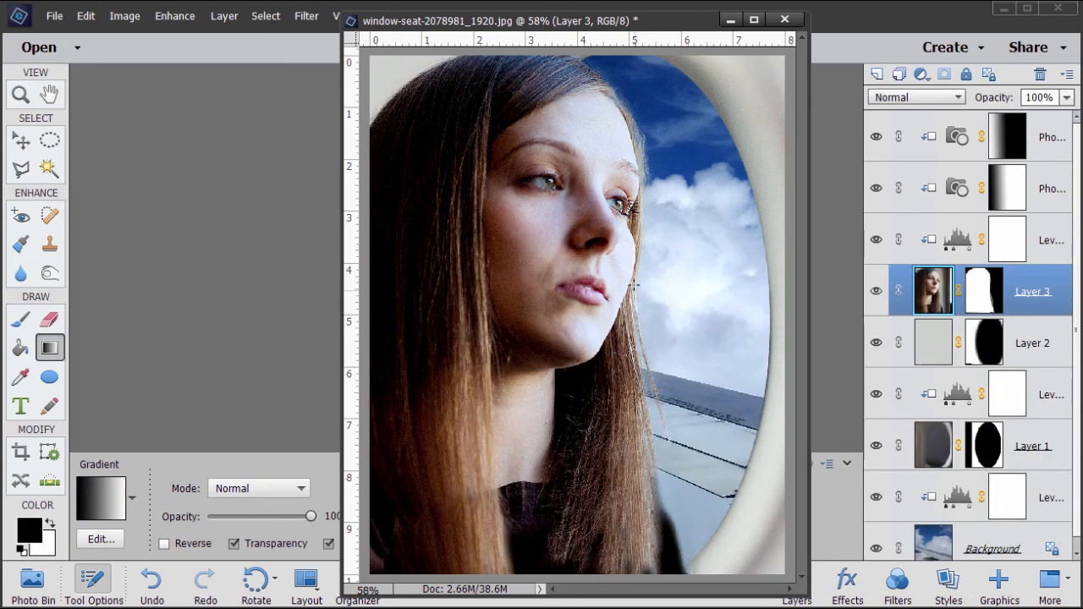
Move Layer 3 together with its Levels and two Photo Filter adjustment layers left to reveal more of the sky
{"action": "left_click", "coordinate": [31, 137]}
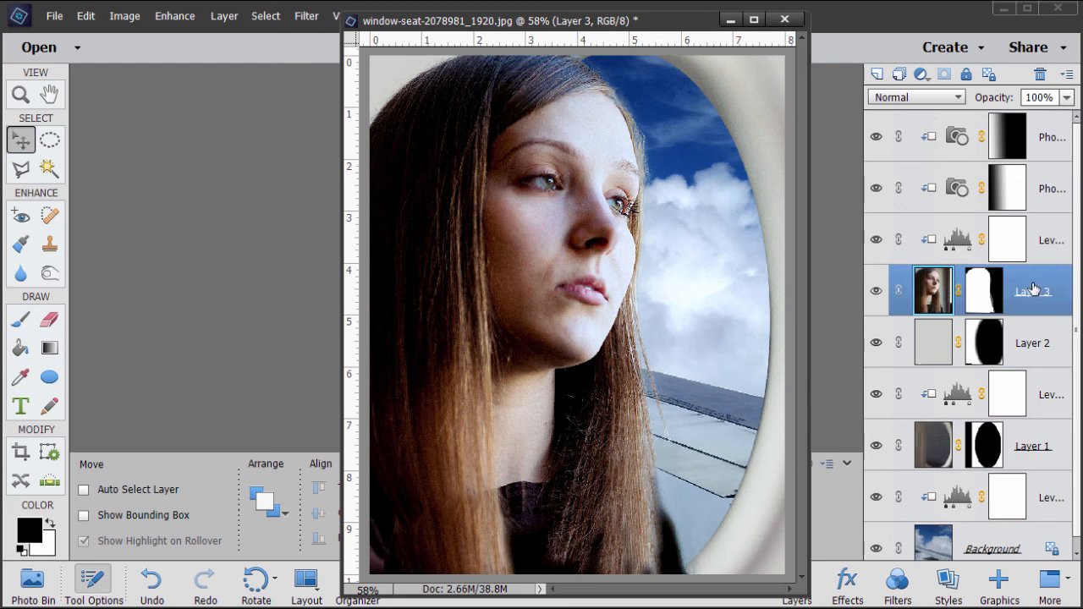
{"action": "key", "text": "shift"}
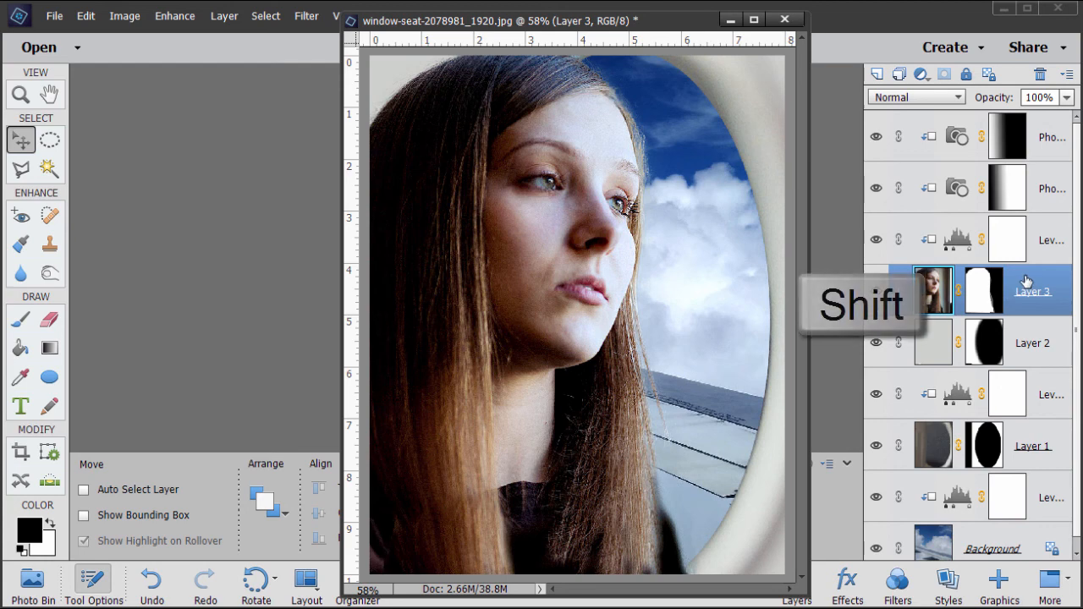
{"action": "left_click", "coordinate": [978, 124], "text": "shift"}
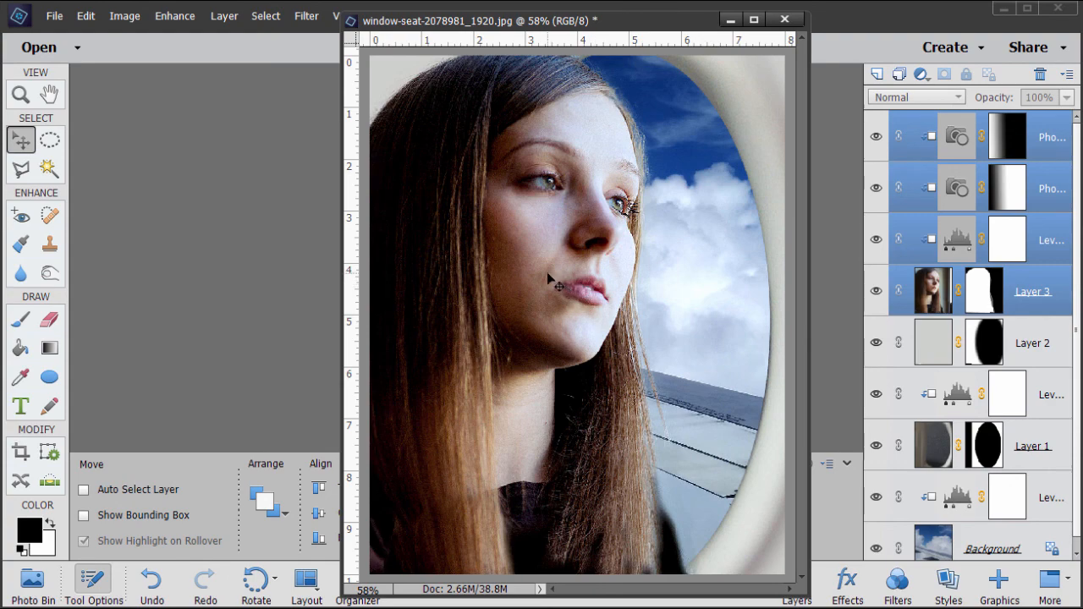
{"action": "left_click_drag", "start_coordinate": [540, 272], "coordinate": [481, 276]}
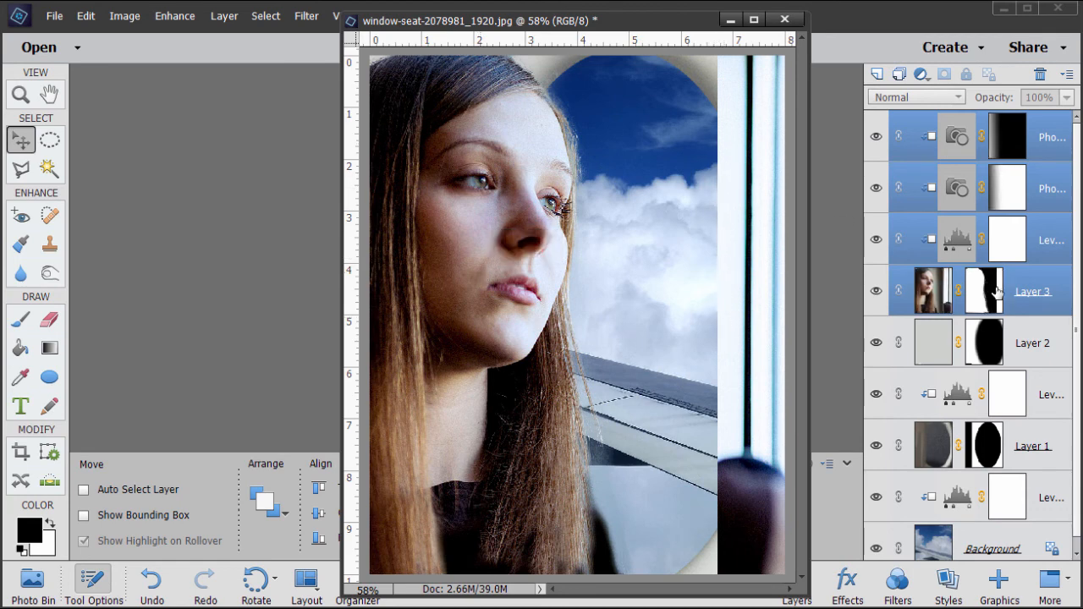
Paint black on Layer 3's mask with a 79 px brush to hide the portrait's original window strip along the right edge
{"action": "left_click", "coordinate": [1049, 287]}
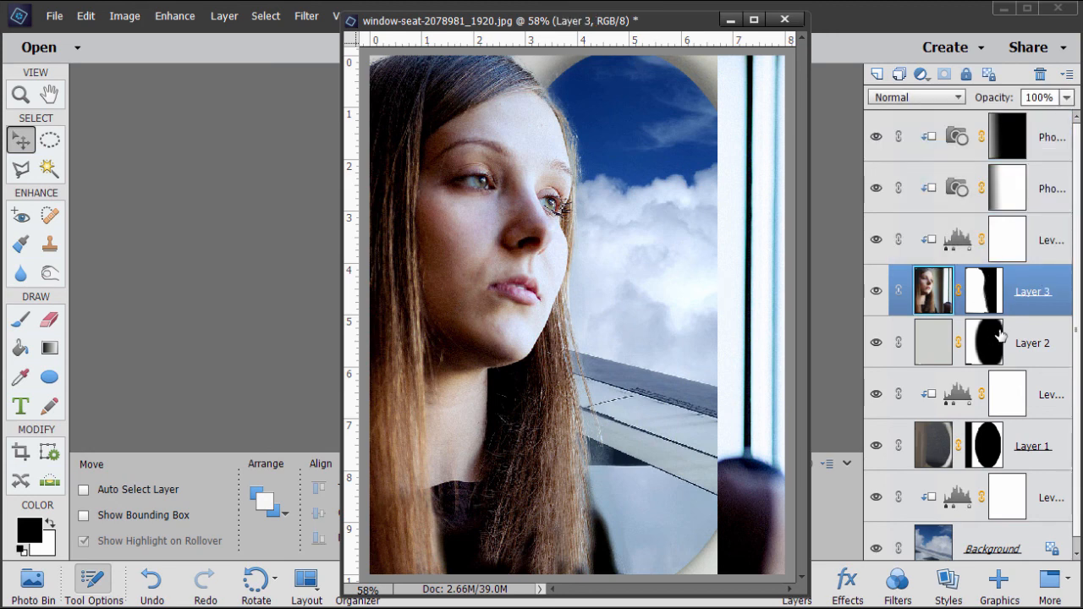
{"action": "left_click", "coordinate": [1003, 297]}
{"action": "key", "text": "o"}
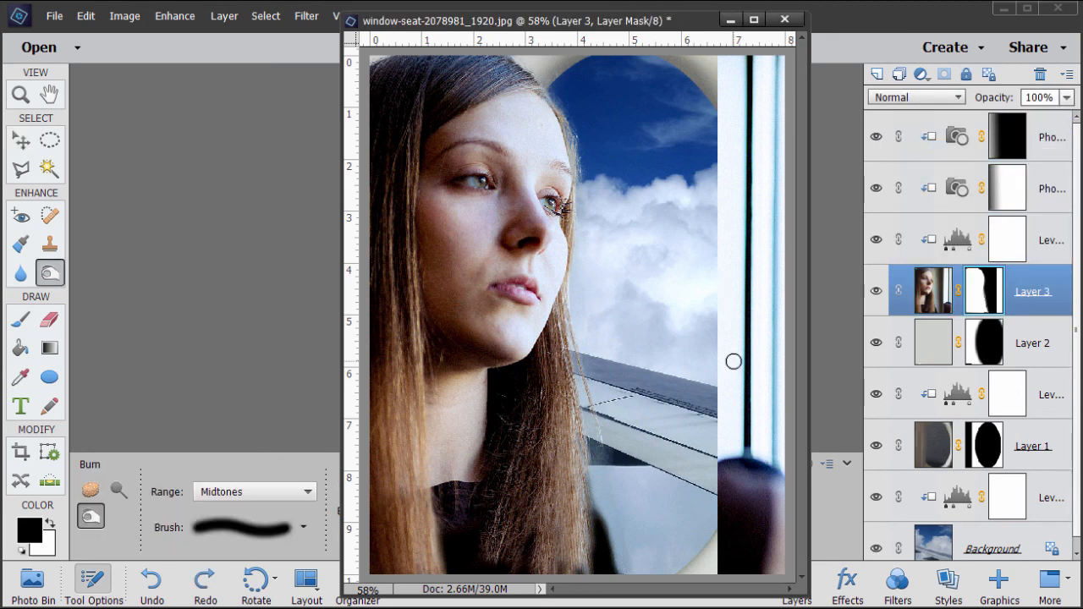
{"action": "left_click", "coordinate": [25, 327]}
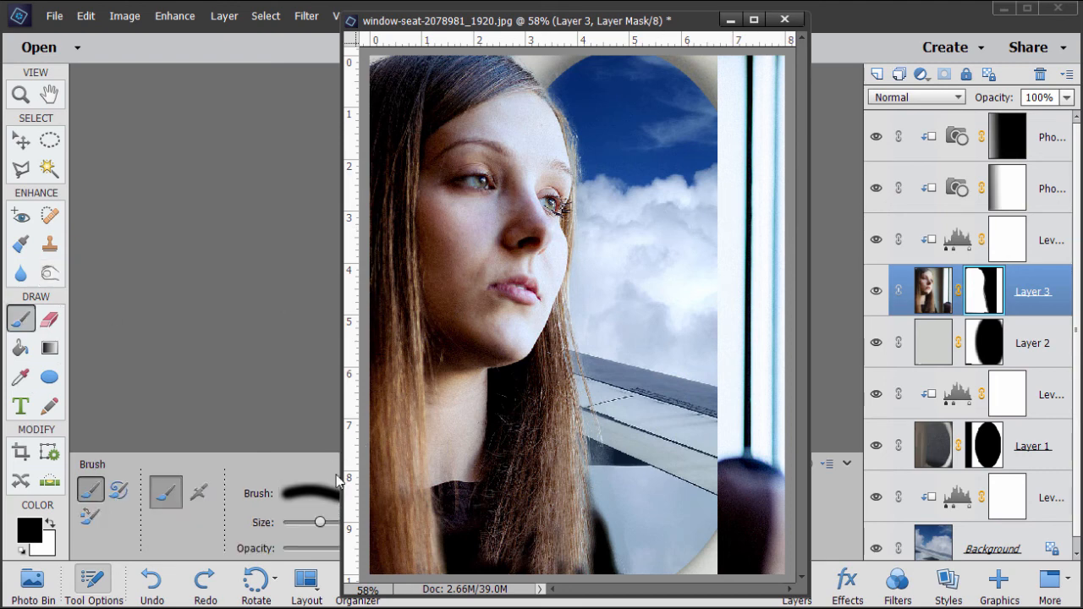
{"action": "left_click_drag", "start_coordinate": [581, 25], "coordinate": [671, 28]}
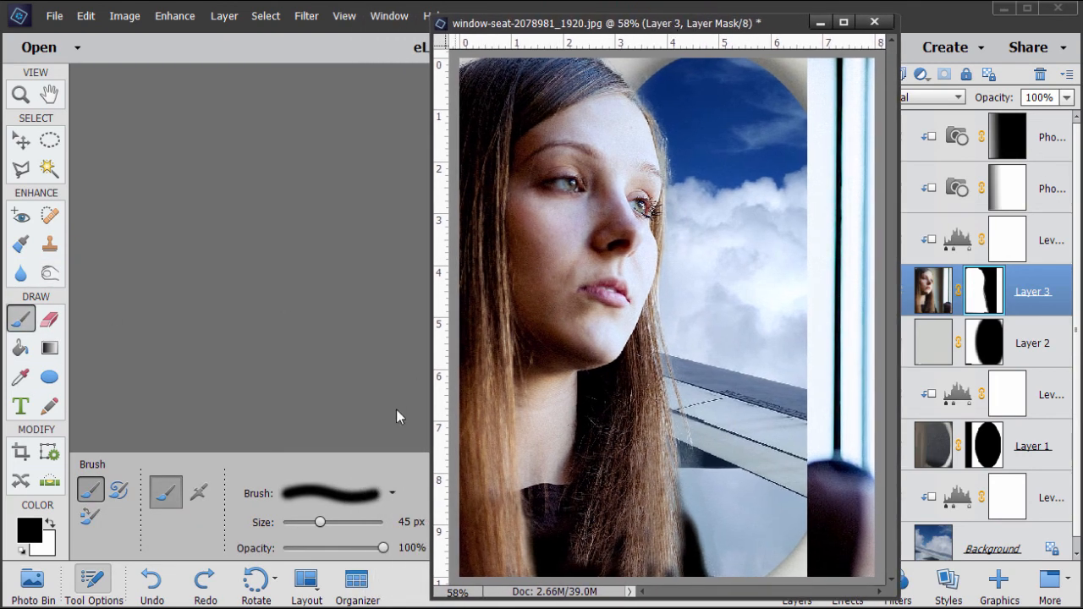
{"action": "left_click_drag", "start_coordinate": [322, 520], "coordinate": [335, 520]}
{"action": "mouse_move", "coordinate": [823, 336]}
{"action": "left_mouse_down"}
{"action": "mouse_move", "coordinate": [805, 269]}
{"action": "mouse_move", "coordinate": [801, 301]}
{"action": "mouse_move", "coordinate": [808, 195]}
{"action": "mouse_move", "coordinate": [789, 78]}
{"action": "mouse_move", "coordinate": [799, 60]}
{"action": "mouse_move", "coordinate": [827, 74]}
{"action": "mouse_move", "coordinate": [823, 229]}
{"action": "mouse_move", "coordinate": [843, 202]}
{"action": "mouse_move", "coordinate": [842, 82]}
{"action": "mouse_move", "coordinate": [860, 125]}
{"action": "mouse_move", "coordinate": [828, 55]}
{"action": "mouse_move", "coordinate": [833, 66]}
{"action": "mouse_move", "coordinate": [867, 59]}
{"action": "mouse_move", "coordinate": [872, 80]}
{"action": "mouse_move", "coordinate": [876, 166]}
{"action": "mouse_move", "coordinate": [858, 270]}
{"action": "mouse_move", "coordinate": [861, 335]}
{"action": "mouse_move", "coordinate": [881, 245]}
{"action": "mouse_move", "coordinate": [877, 336]}
{"action": "mouse_move", "coordinate": [844, 365]}
{"action": "mouse_move", "coordinate": [831, 202]}
{"action": "mouse_move", "coordinate": [859, 378]}
{"action": "mouse_move", "coordinate": [871, 371]}
{"action": "mouse_move", "coordinate": [840, 301]}
{"action": "mouse_move", "coordinate": [851, 349]}
{"action": "mouse_move", "coordinate": [828, 342]}
{"action": "mouse_move", "coordinate": [870, 401]}
{"action": "mouse_move", "coordinate": [876, 480]}
{"action": "mouse_move", "coordinate": [865, 379]}
{"action": "mouse_move", "coordinate": [843, 358]}
{"action": "mouse_move", "coordinate": [811, 508]}
{"action": "mouse_move", "coordinate": [806, 495]}
{"action": "mouse_move", "coordinate": [849, 429]}
{"action": "mouse_move", "coordinate": [867, 447]}
{"action": "mouse_move", "coordinate": [866, 539]}
{"action": "mouse_move", "coordinate": [820, 529]}
{"action": "mouse_move", "coordinate": [796, 593]}
{"action": "mouse_move", "coordinate": [854, 547]}
{"action": "mouse_move", "coordinate": [864, 578]}
{"action": "mouse_move", "coordinate": [850, 524]}
{"action": "mouse_move", "coordinate": [831, 576]}
{"action": "mouse_move", "coordinate": [864, 580]}
{"action": "left_mouse_up"}
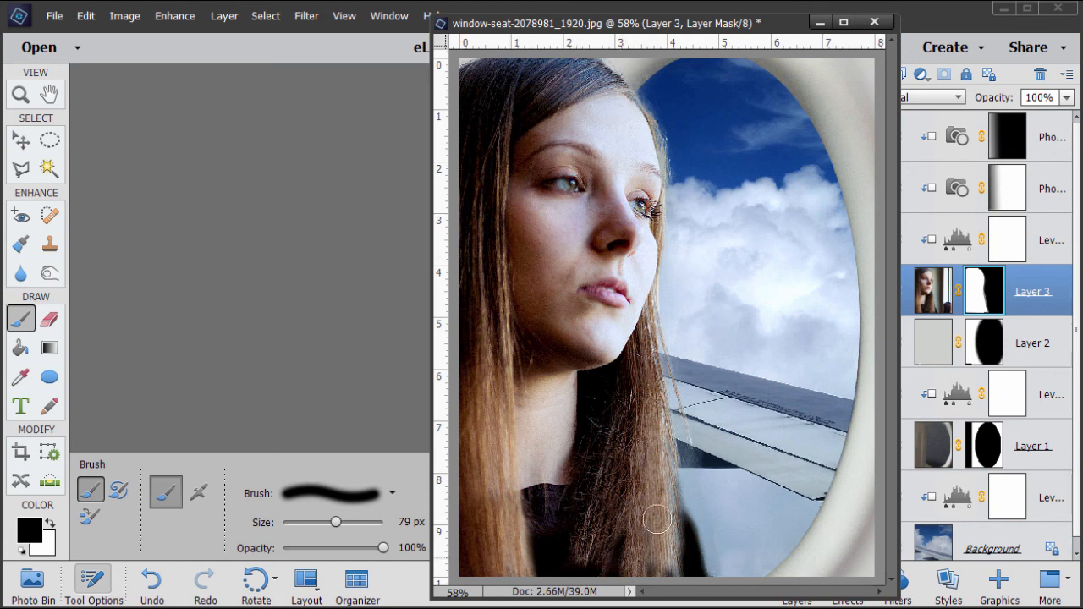
Enlarge Layer 3 and its three clipped adjustment layers slightly with Free Transform, repositioning the woman along the image's left edge
{"action": "left_click_drag", "start_coordinate": [572, 26], "coordinate": [375, 27]}
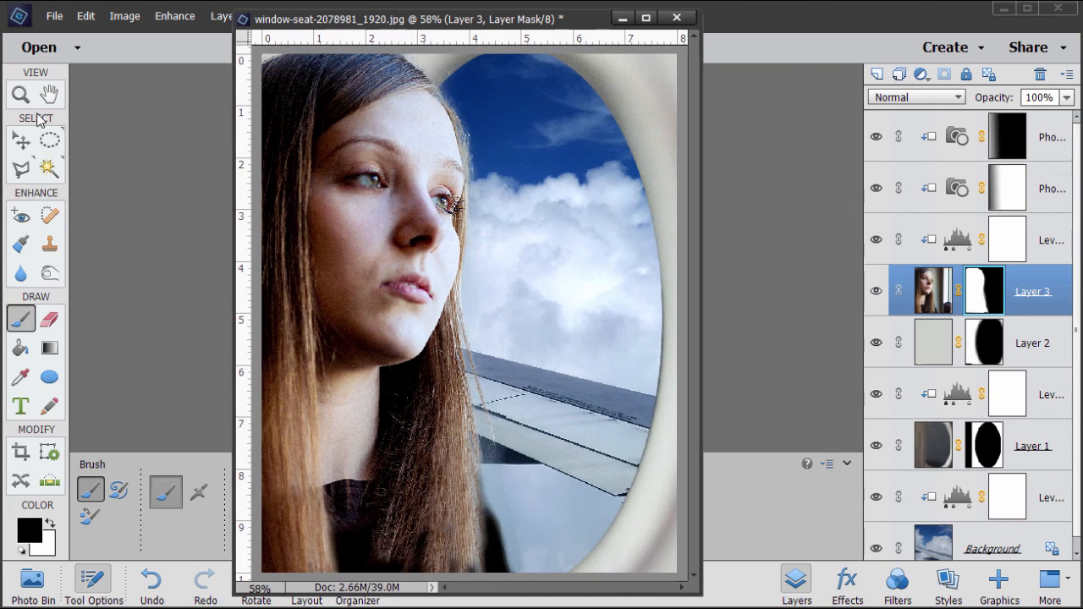
{"action": "left_click", "coordinate": [20, 94]}
{"action": "left_click_drag", "start_coordinate": [490, 28], "coordinate": [534, 28]}
{"action": "left_click_drag", "start_coordinate": [230, 491], "coordinate": [214, 500]}
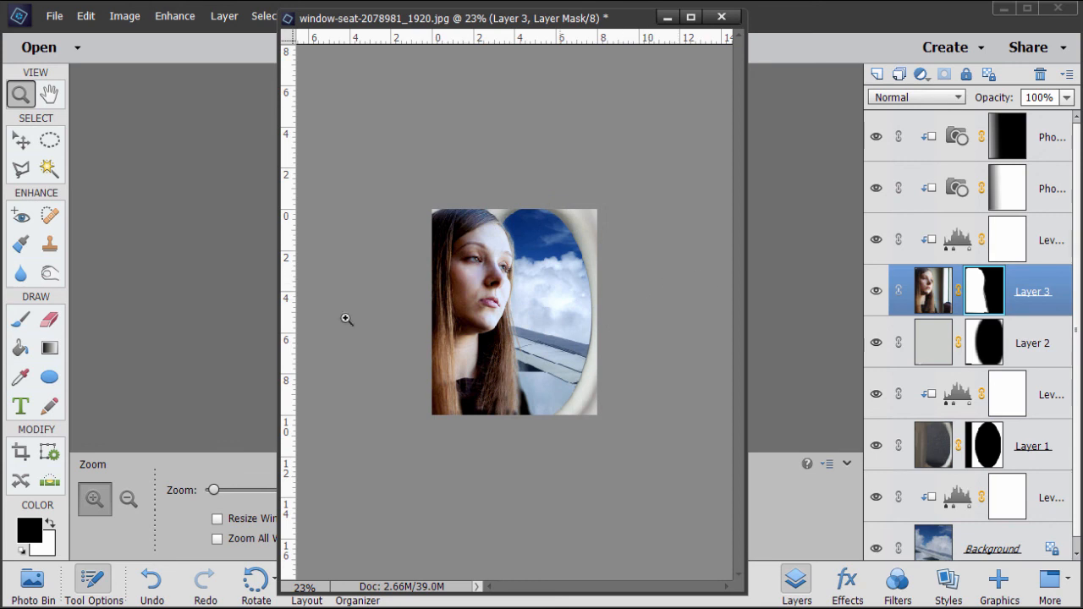
{"action": "left_click", "coordinate": [21, 139]}
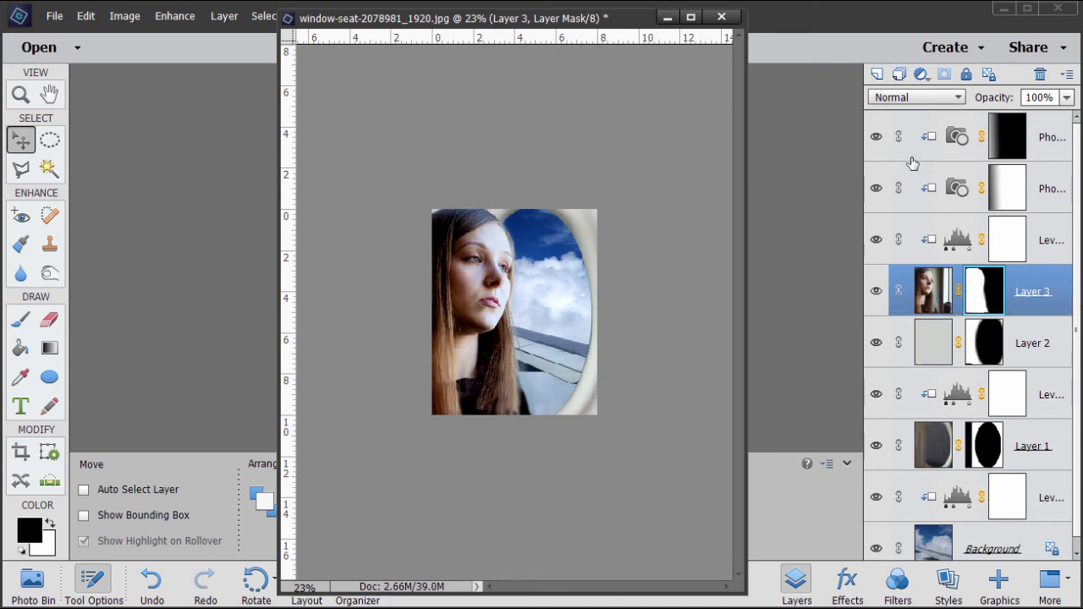
{"action": "key", "text": "shift"}
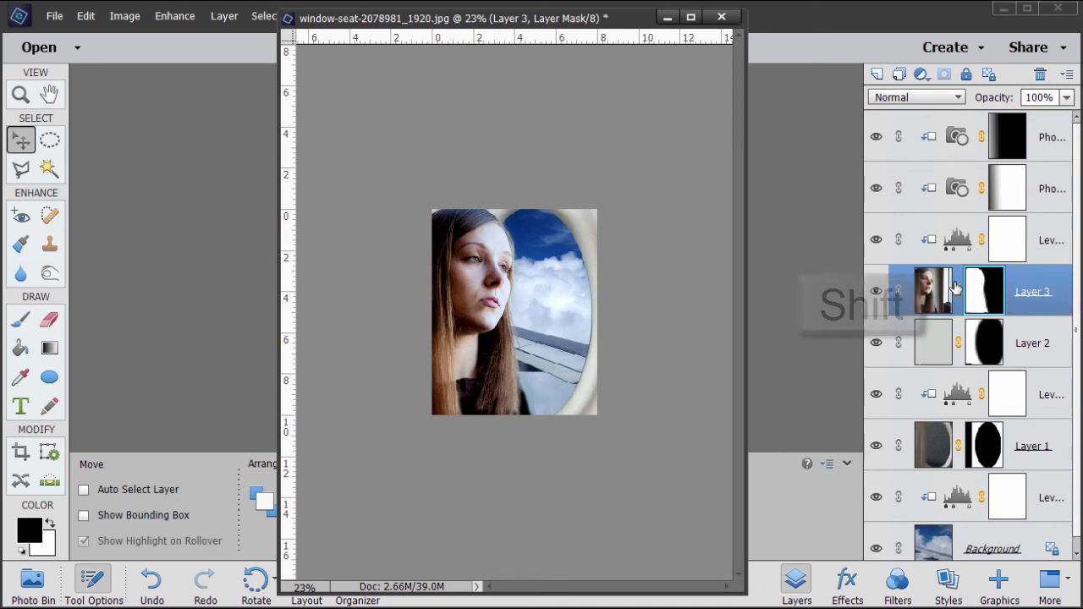
{"action": "left_click", "coordinate": [952, 124], "text": "shift"}
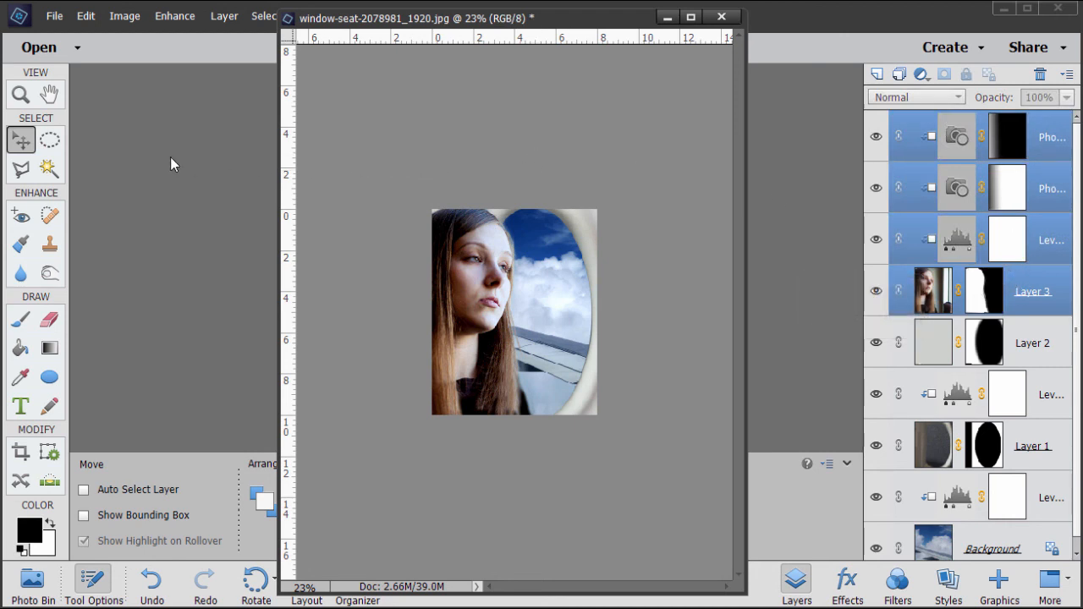
{"action": "key", "text": "ctrl+t"}
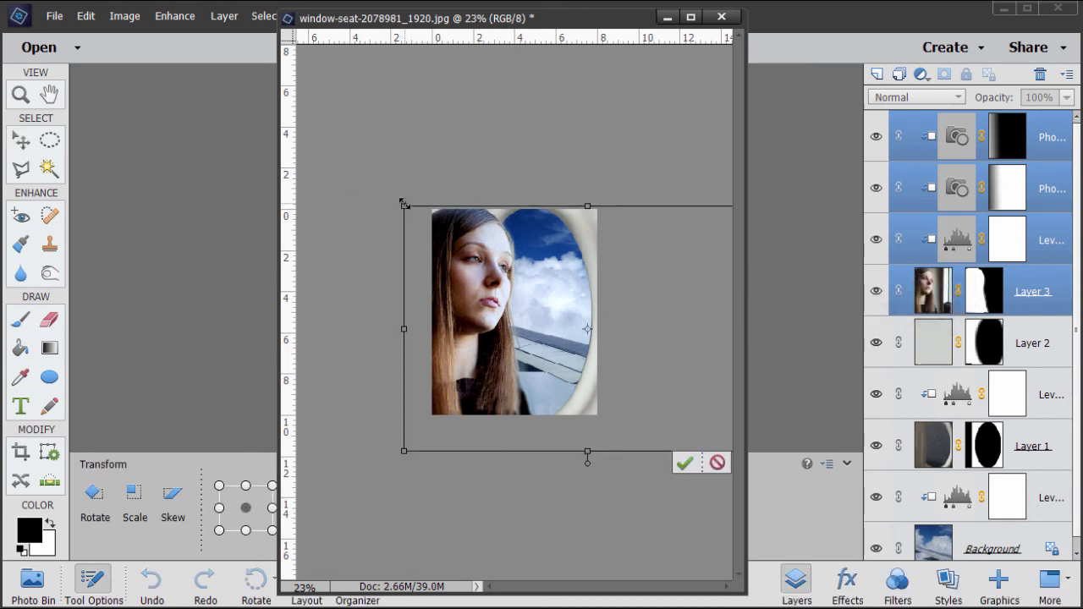
{"action": "left_click_drag", "start_coordinate": [403, 207], "coordinate": [358, 176]}
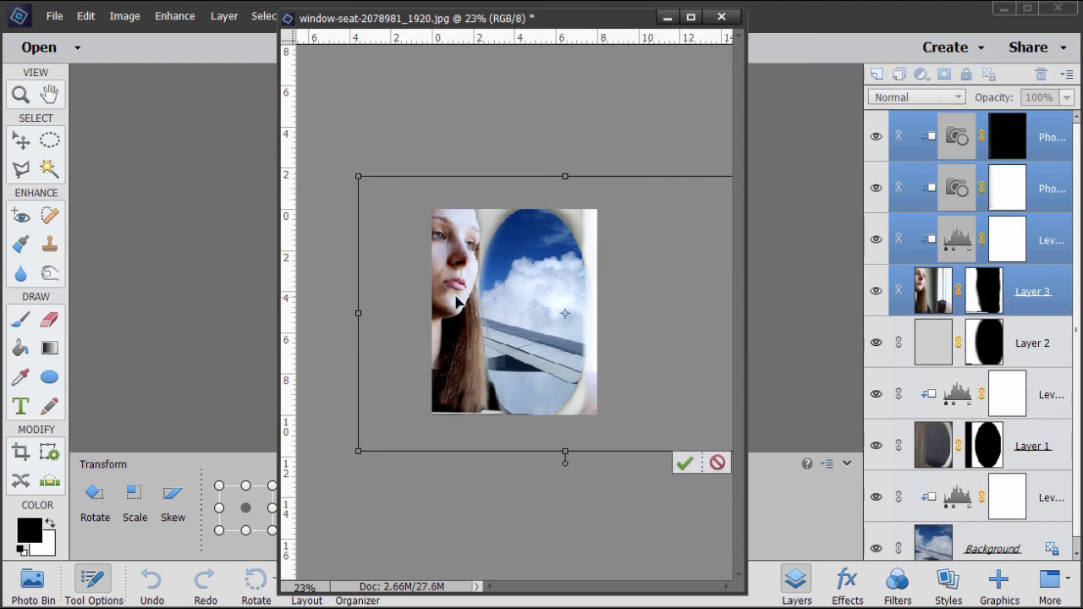
{"action": "left_click_drag", "start_coordinate": [461, 304], "coordinate": [492, 333]}
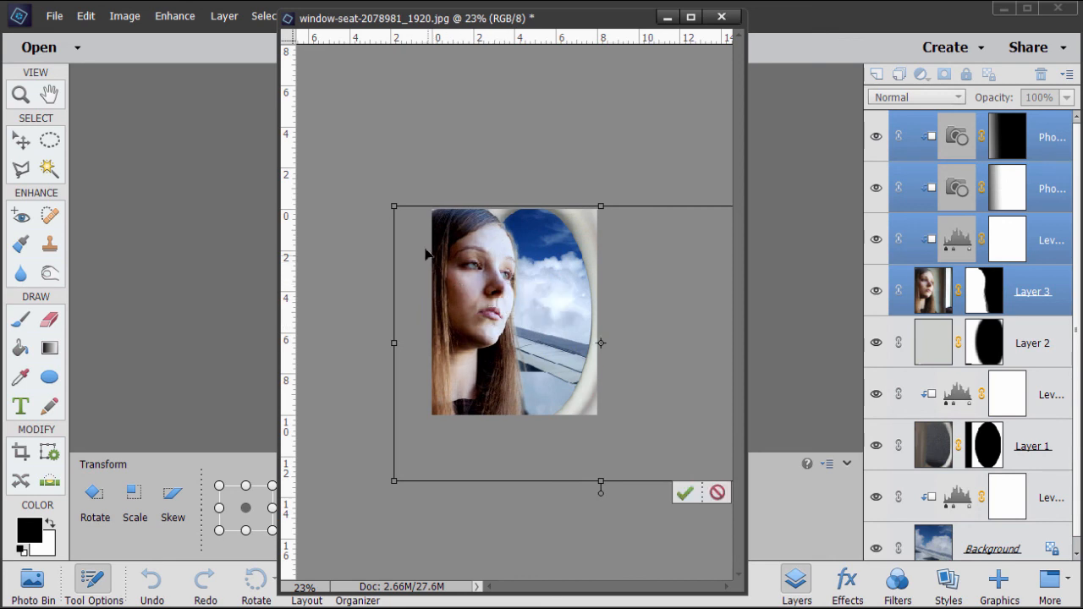
{"action": "left_click_drag", "start_coordinate": [393, 206], "coordinate": [377, 194]}
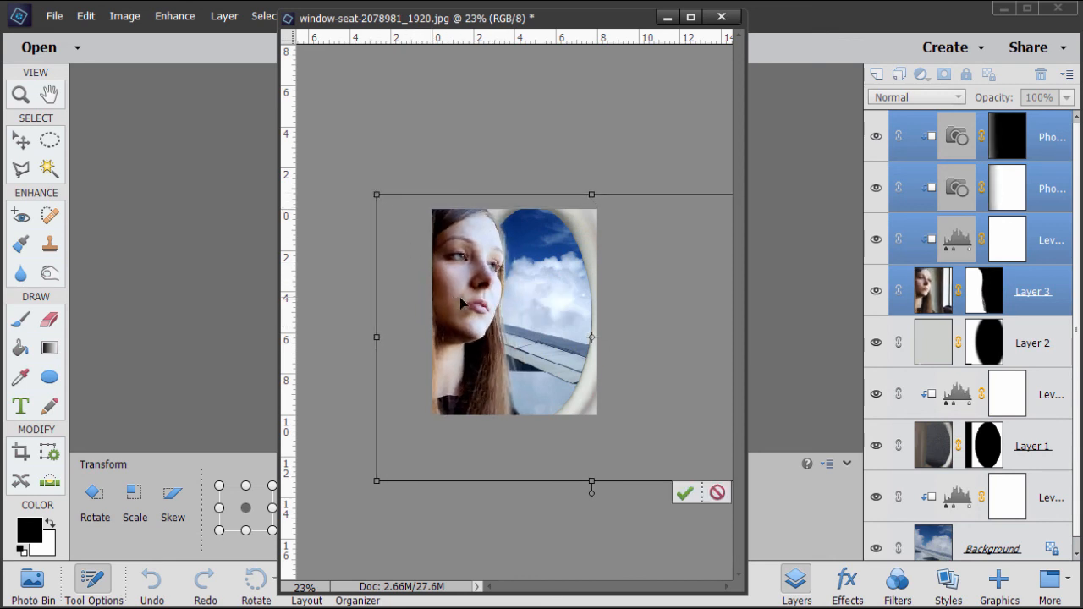
{"action": "mouse_move", "coordinate": [461, 302]}
{"action": "left_mouse_down"}
{"action": "mouse_move", "coordinate": [488, 315]}
{"action": "mouse_move", "coordinate": [471, 303]}
{"action": "left_mouse_up"}
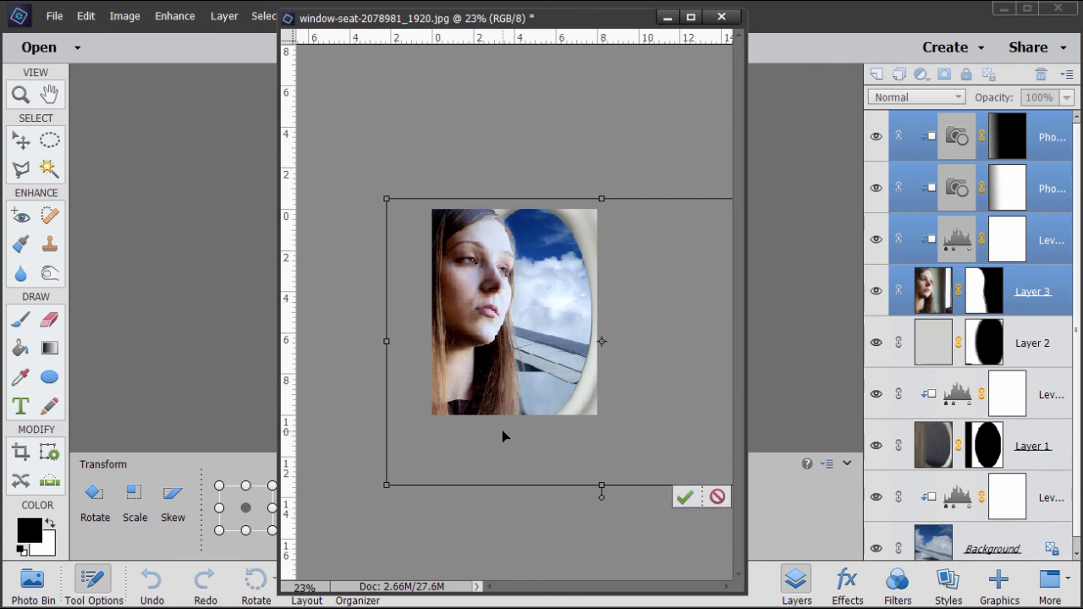
{"action": "left_click", "coordinate": [684, 498]}
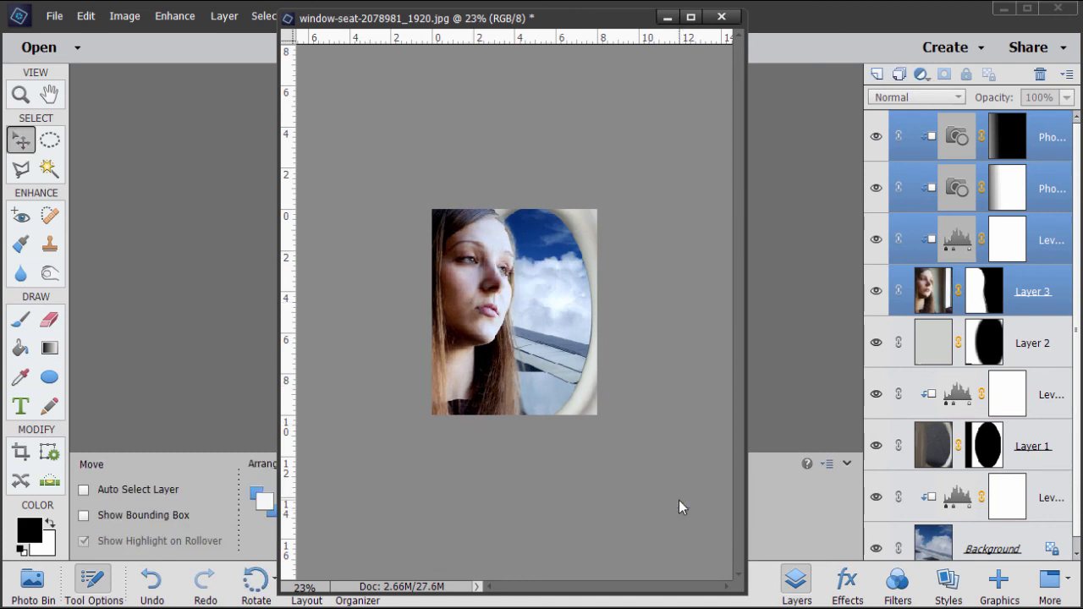
Examine the enlarged portrait against the window and sky at 56% zoom
{"action": "left_click", "coordinate": [20, 94]}
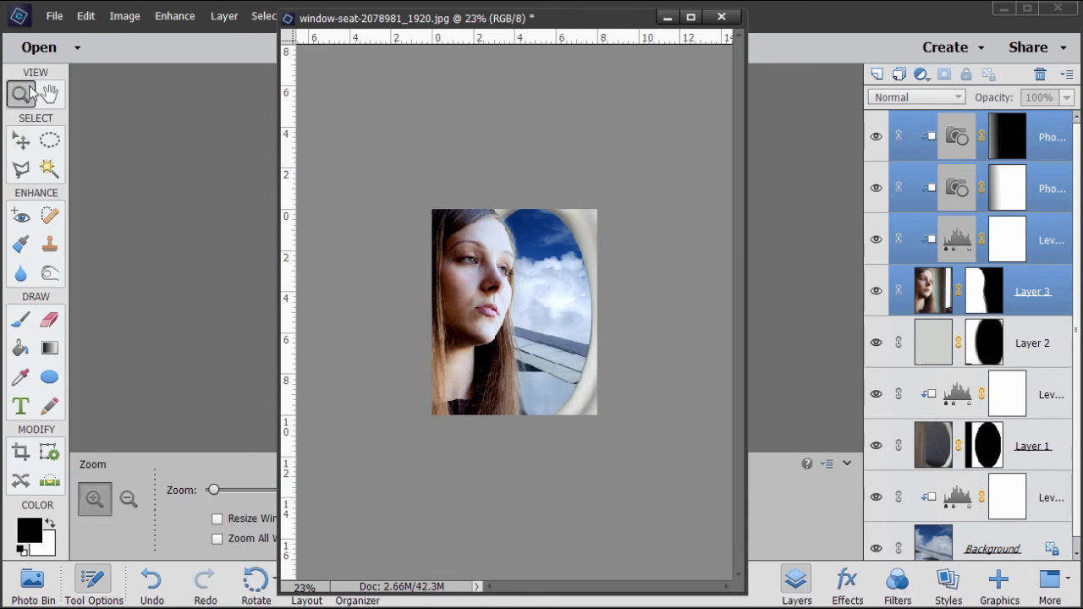
{"action": "left_click_drag", "start_coordinate": [454, 28], "coordinate": [687, 12]}
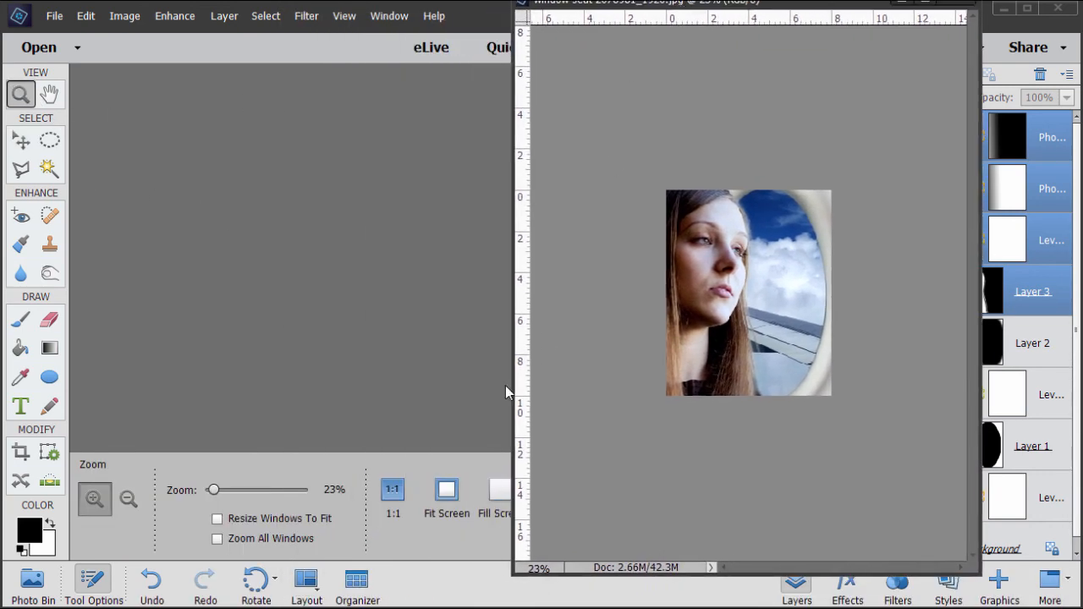
{"action": "left_click", "coordinate": [448, 493]}
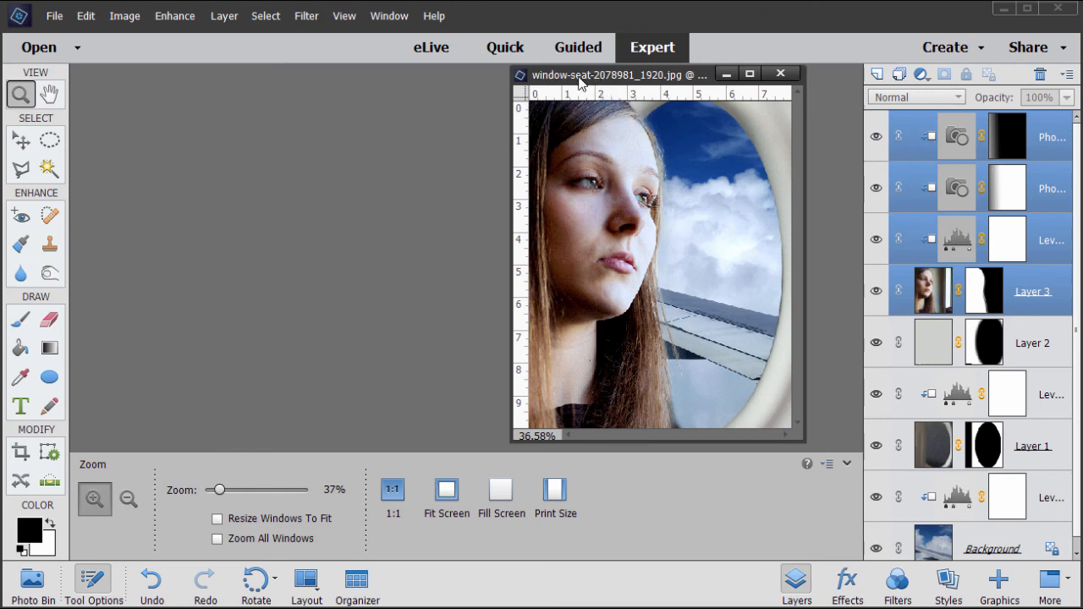
{"action": "left_click_drag", "start_coordinate": [601, 77], "coordinate": [376, 33]}
{"action": "left_click_drag", "start_coordinate": [582, 397], "coordinate": [801, 599]}
{"action": "left_click_drag", "start_coordinate": [219, 491], "coordinate": [227, 491]}
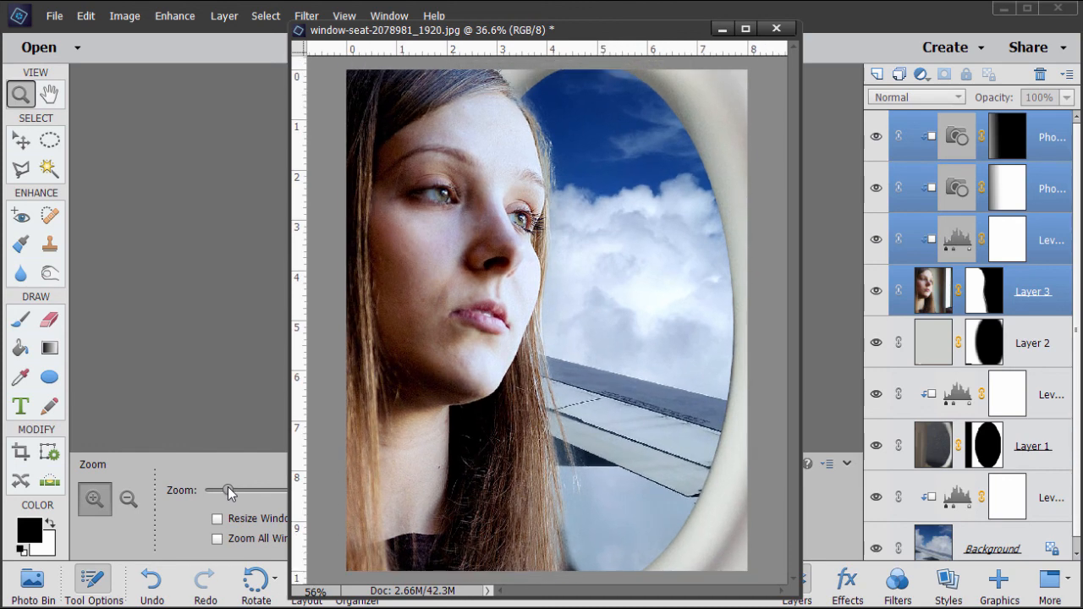
{"action": "key", "text": "v"}
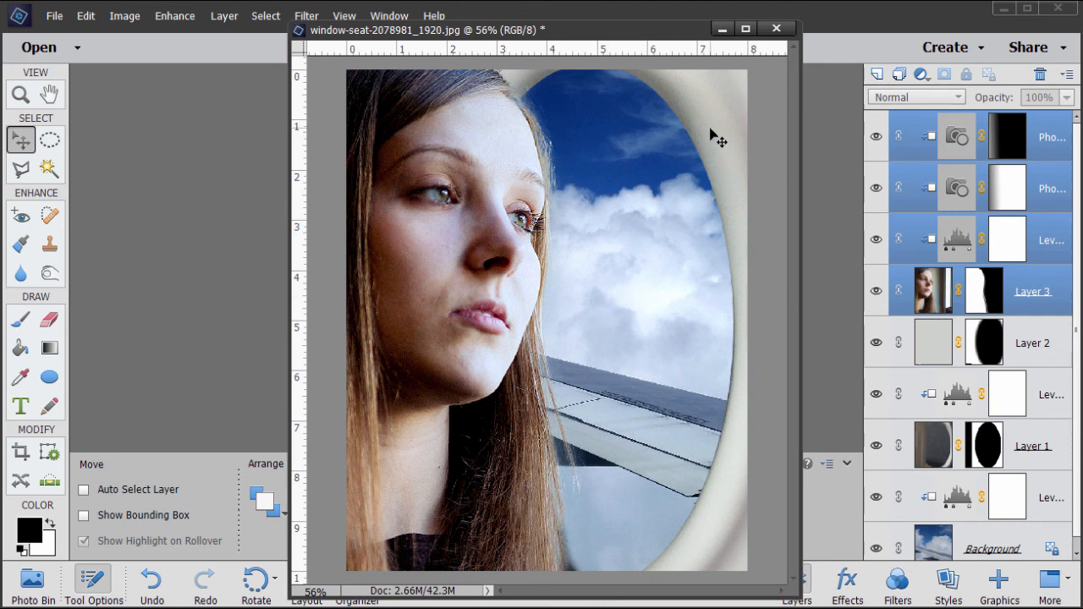
{"action": "left_click_drag", "start_coordinate": [648, 32], "coordinate": [635, 30]}
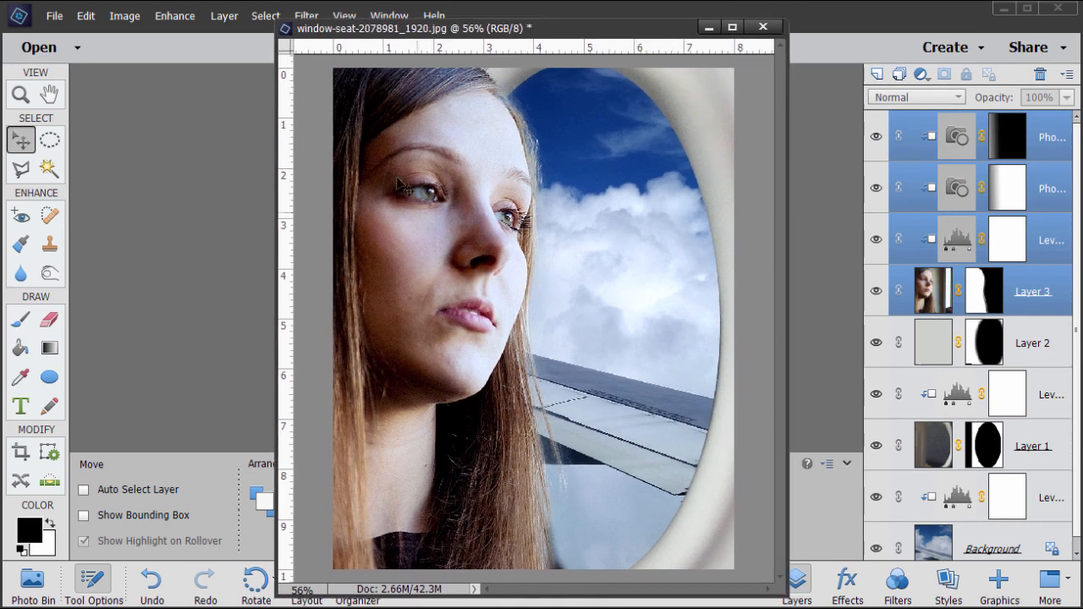